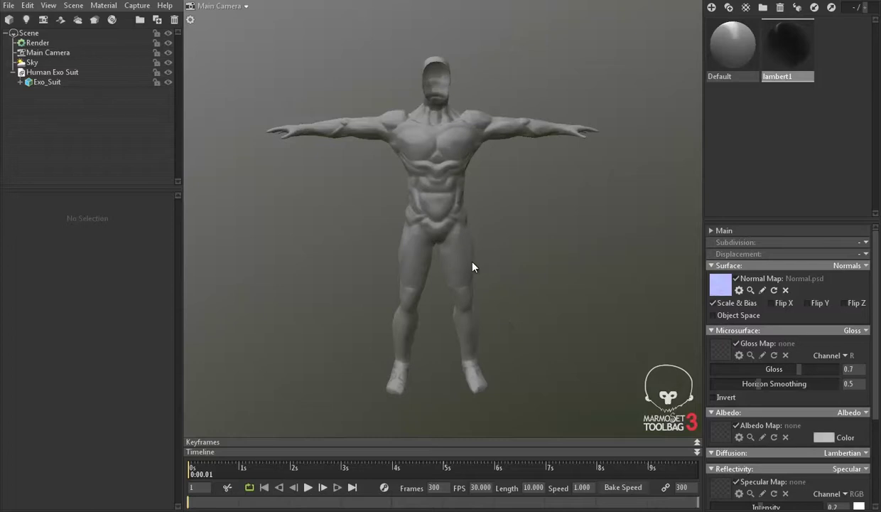
- Zoom the viewport in on the exo-suit figure's upper back
{"action": "scroll", "scroll_direction": "up", "scroll_amount": 3}
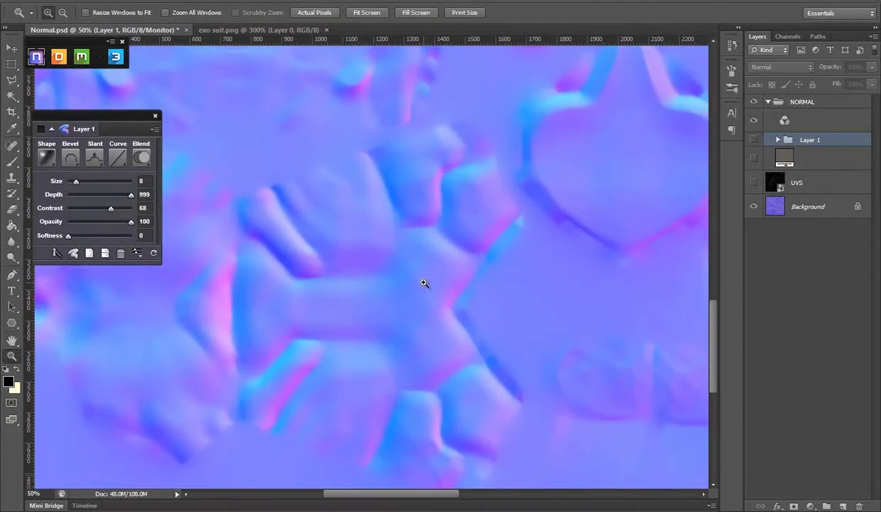
- Lasso the back plate outline on a new layer and convert it into a bevelled rim
{"action": "scroll", "scroll_direction": "down", "scroll_amount": 3}
{"action": "key", "text": "ctrl+shift+alt+n"}
{"action": "key", "text": "l"}
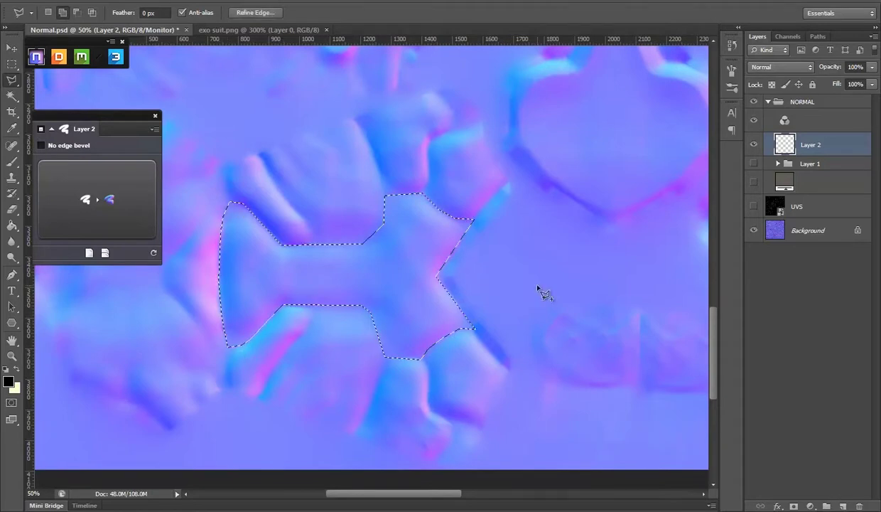
{"action": "left_click", "coordinate": [96, 199]}
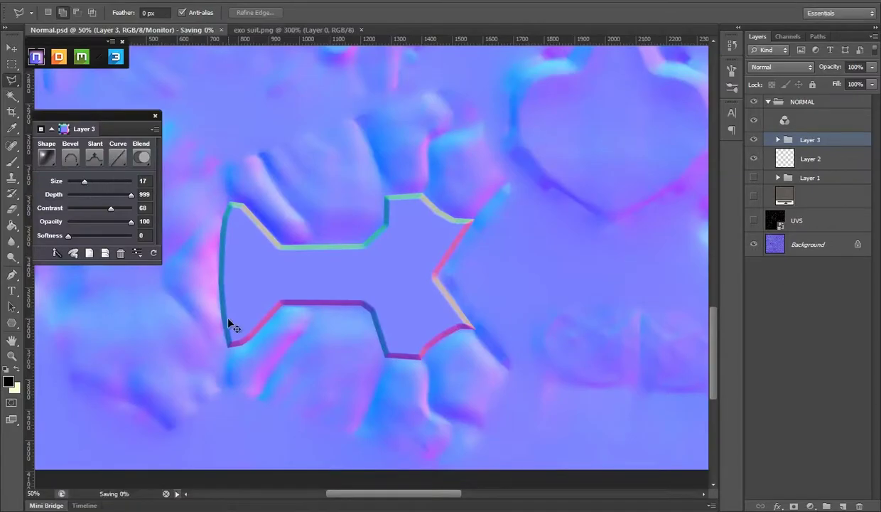
{"action": "left_click_drag", "start_coordinate": [12, 64], "coordinate": [59, 72]}
- Add a rounded bevelled bar inside the plate with a new curve profile and thicker rim
{"action": "left_click_drag", "start_coordinate": [256, 256], "coordinate": [406, 299]}
{"action": "right_click", "coordinate": [11, 64]}
{"action": "left_click", "coordinate": [47, 73]}
{"action": "left_click_drag", "start_coordinate": [389, 258], "coordinate": [420, 299]}
{"action": "left_click", "coordinate": [97, 190]}
{"action": "left_click", "coordinate": [118, 158]}
{"action": "left_click", "coordinate": [41, 240]}
{"action": "left_click_drag", "start_coordinate": [79, 182], "coordinate": [86, 181]}
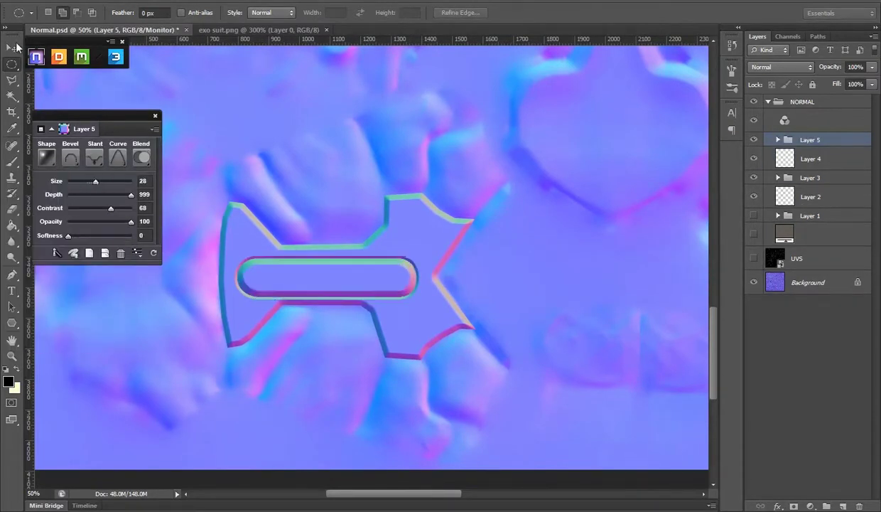
{"action": "key", "text": "v"}
{"action": "left_click_drag", "start_coordinate": [334, 276], "coordinate": [345, 275]}
- On a new layer, bevel a rectangular slot inside the bar with a different curve profile
{"action": "left_click", "coordinate": [844, 506]}
{"action": "key", "text": "m"}
{"action": "left_click_drag", "start_coordinate": [269, 273], "coordinate": [289, 288]}
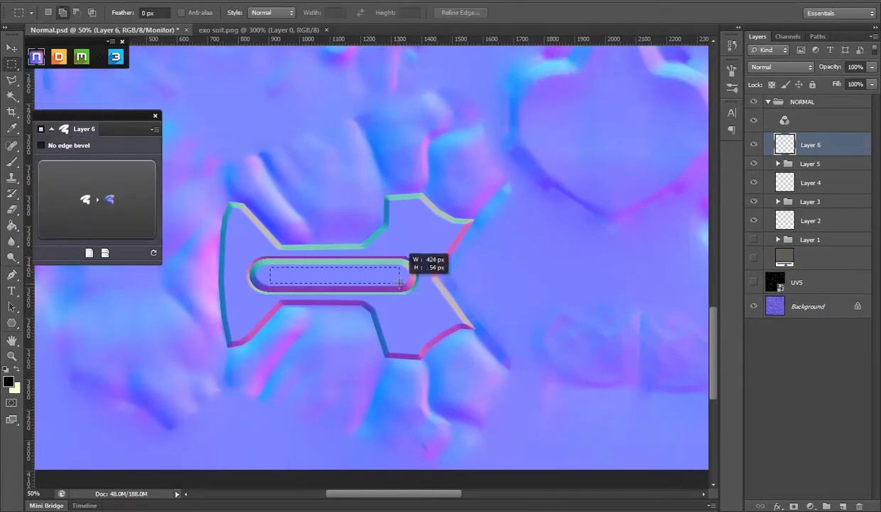
{"action": "left_click_drag", "start_coordinate": [399, 283], "coordinate": [399, 282]}
{"action": "left_click", "coordinate": [89, 252]}
{"action": "left_click", "coordinate": [118, 157]}
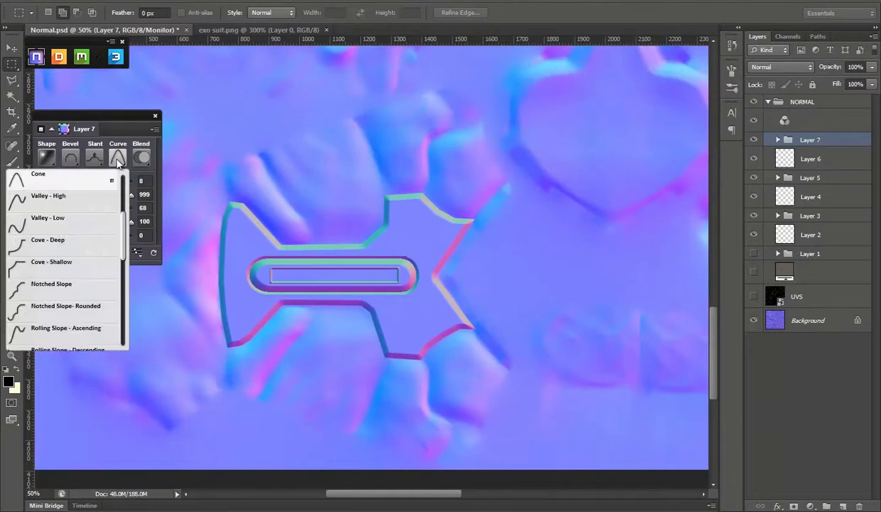
{"action": "left_click", "coordinate": [68, 203]}
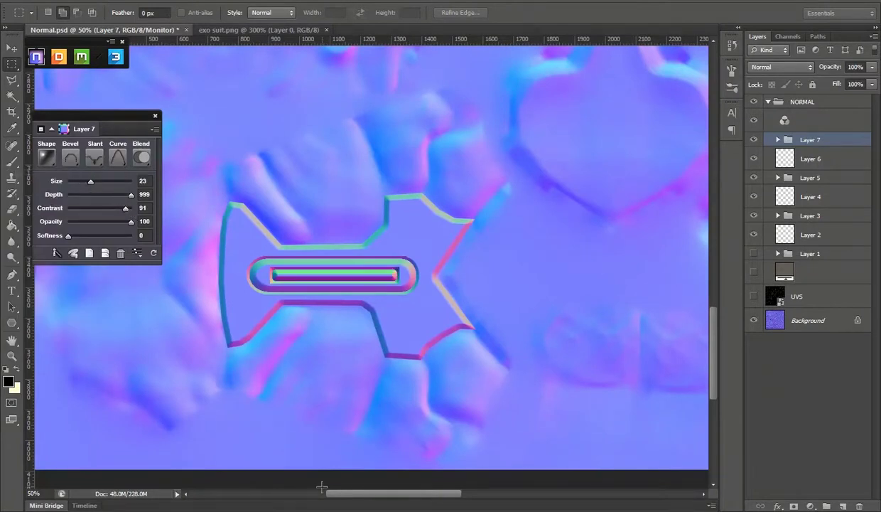
- Bevel a round bolt at the plate's upper right and duplicate it lower on the plate
{"action": "left_click", "coordinate": [844, 506]}
{"action": "right_click", "coordinate": [11, 63]}
{"action": "left_click", "coordinate": [45, 74]}
{"action": "left_click_drag", "start_coordinate": [404, 218], "coordinate": [434, 247]}
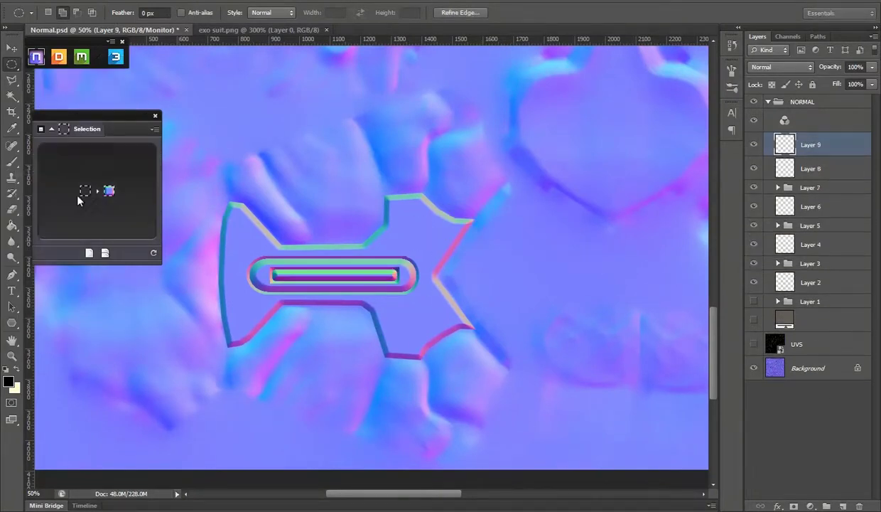
{"action": "left_click", "coordinate": [89, 252]}
{"action": "left_click", "coordinate": [118, 158]}
{"action": "left_click", "coordinate": [95, 188]}
{"action": "left_click", "coordinate": [118, 158]}
{"action": "left_click", "coordinate": [54, 217]}
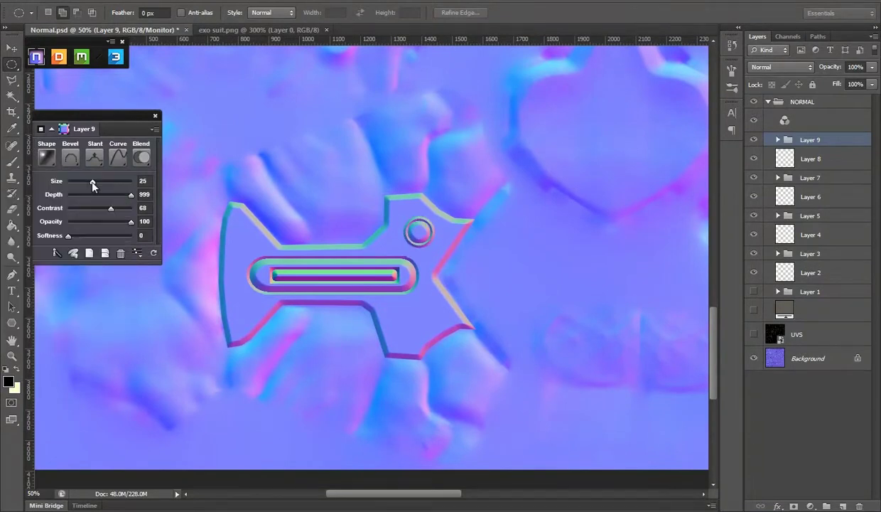
{"action": "key", "text": "v"}
{"action": "left_click_drag", "start_coordinate": [424, 345], "coordinate": [410, 345]}
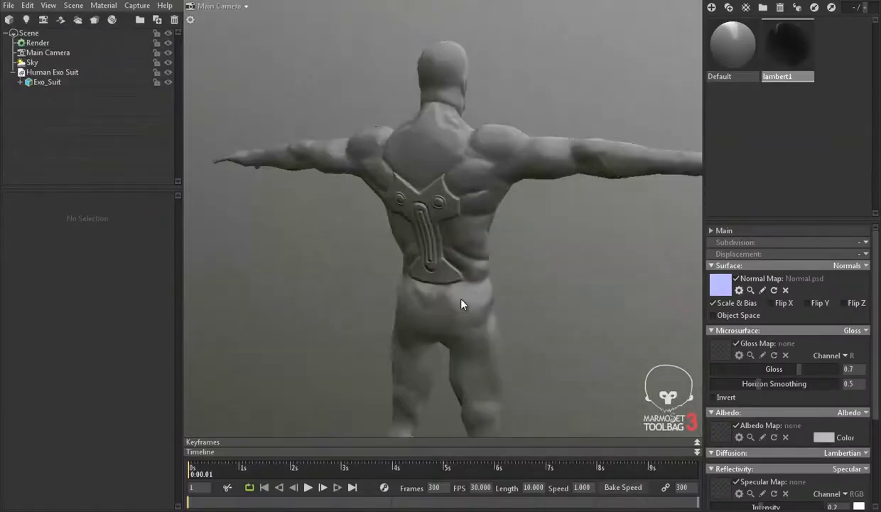
- Pan the reference to the upper chest, return to Normal.psd and pick the Polygonal Lasso Tool
{"action": "left_click_drag", "start_coordinate": [430, 177], "coordinate": [402, 331]}
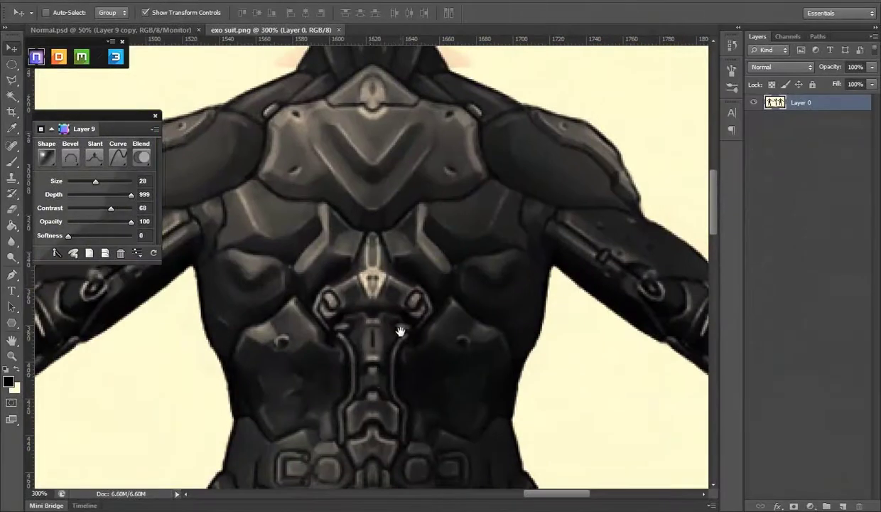
{"action": "left_click", "coordinate": [107, 30]}
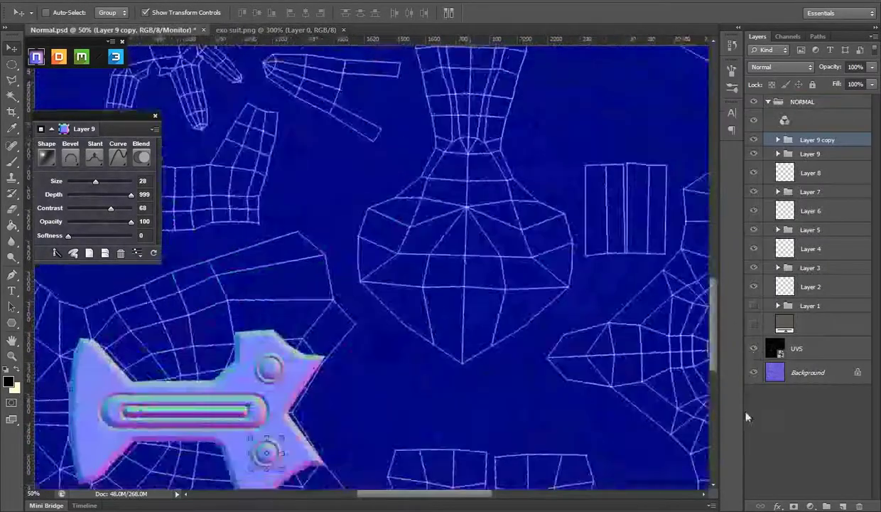
{"action": "left_click", "coordinate": [10, 81]}
{"action": "left_click", "coordinate": [68, 92]}
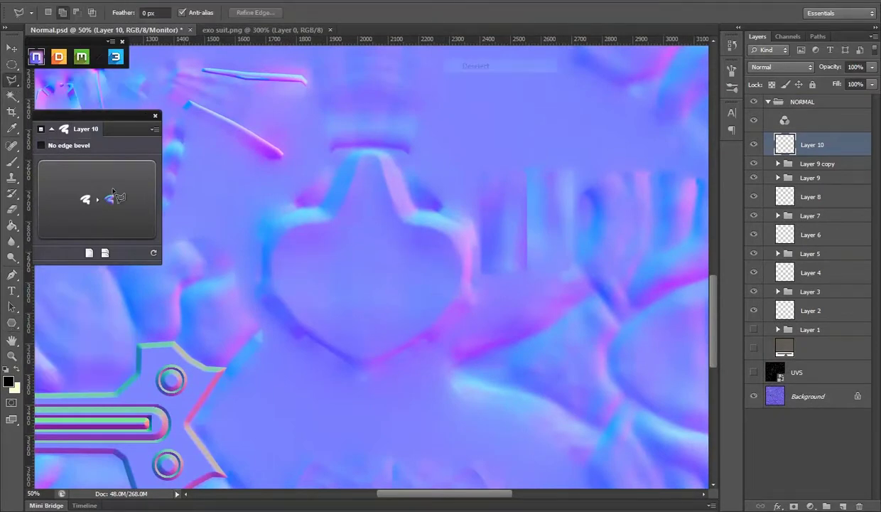
- Try rectangular and lasso selections on the chest plate and browse the preset custom shapes
{"action": "key", "text": "m"}
{"action": "left_click_drag", "start_coordinate": [276, 250], "coordinate": [307, 298]}
{"action": "key", "text": "l"}
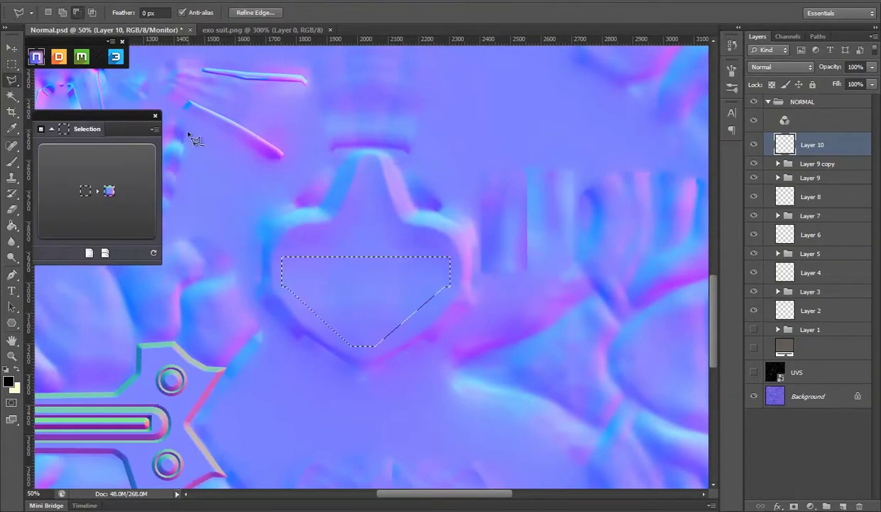
{"action": "key", "text": "m"}
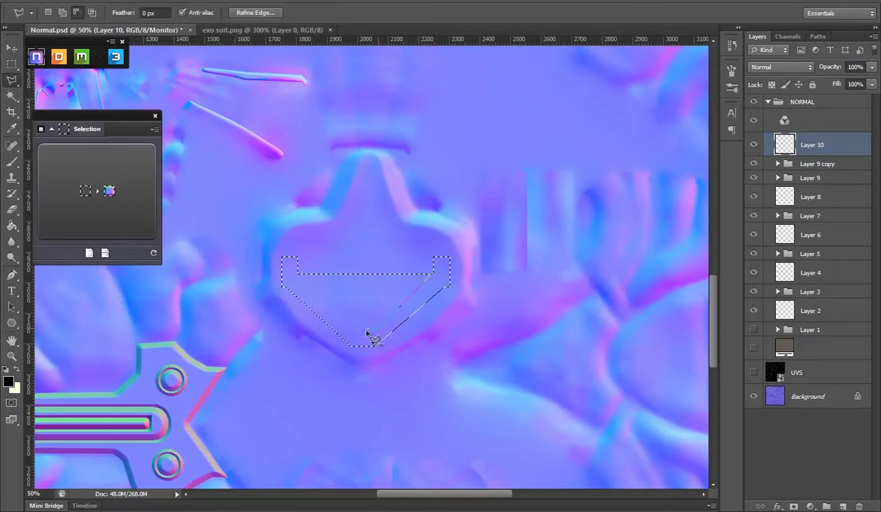
{"action": "key", "text": "Escape"}
{"action": "key", "text": "u"}
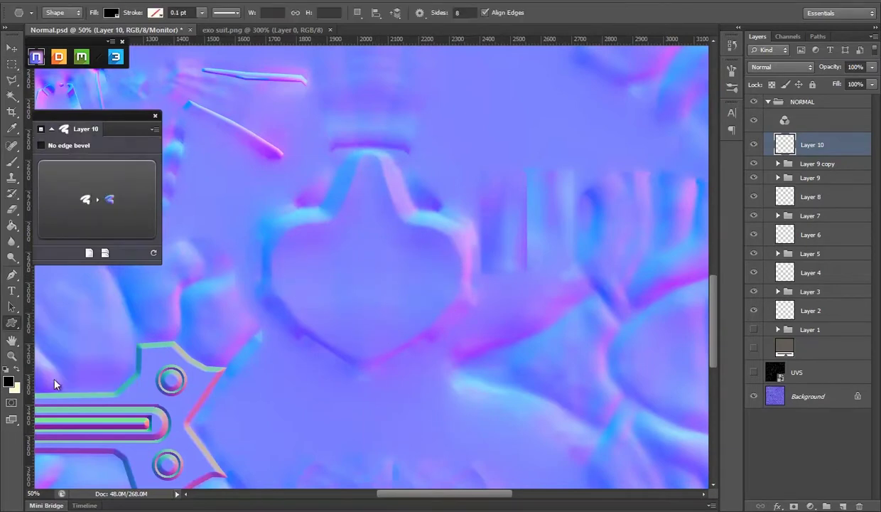
{"action": "left_click", "coordinate": [466, 12]}
{"action": "scroll", "scroll_direction": "down", "scroll_amount": 3}
{"action": "key", "text": "l"}
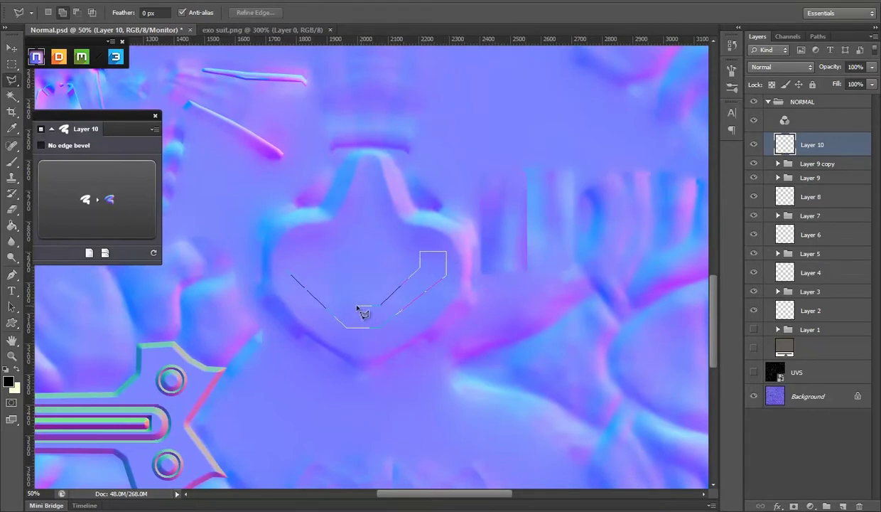
- Fill a chevron with dark blue, then mirror one half to complete it symmetrically
{"action": "key", "text": "g"}
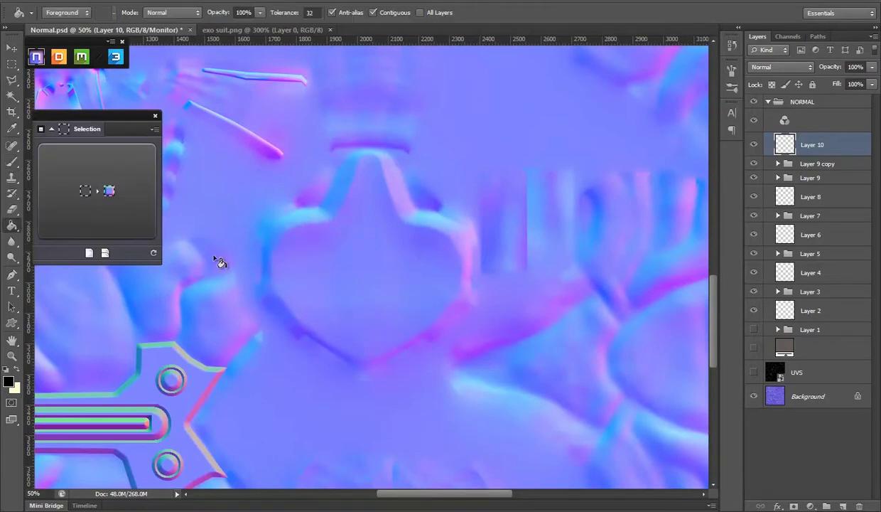
{"action": "left_click", "coordinate": [399, 299]}
{"action": "key", "text": "m"}
{"action": "left_click_drag", "start_coordinate": [242, 377], "coordinate": [362, 194]}
{"action": "key", "text": "Delete"}
{"action": "key", "text": "ctrl+d"}
{"action": "key", "text": "v"}
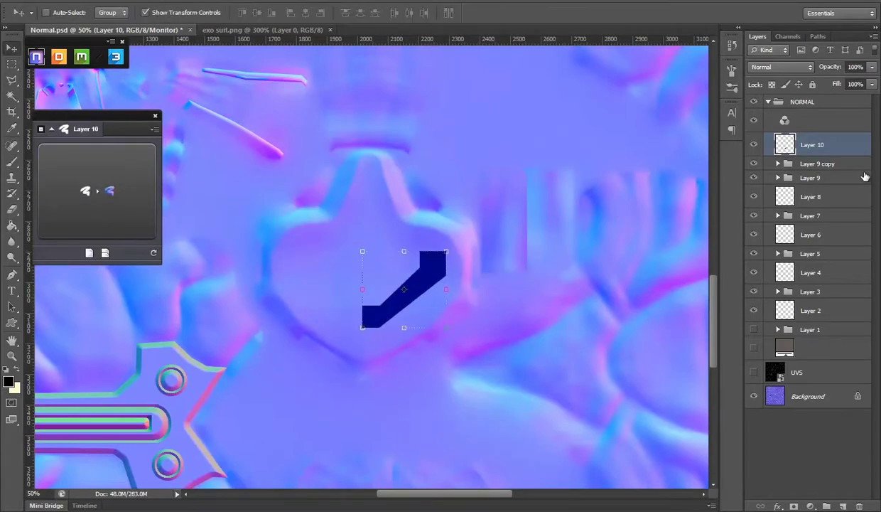
{"action": "key", "text": "ctrl+j"}
{"action": "key", "text": "ctrl+t"}
{"action": "left_click_drag", "start_coordinate": [425, 305], "coordinate": [347, 318]}
{"action": "key", "text": "Return"}
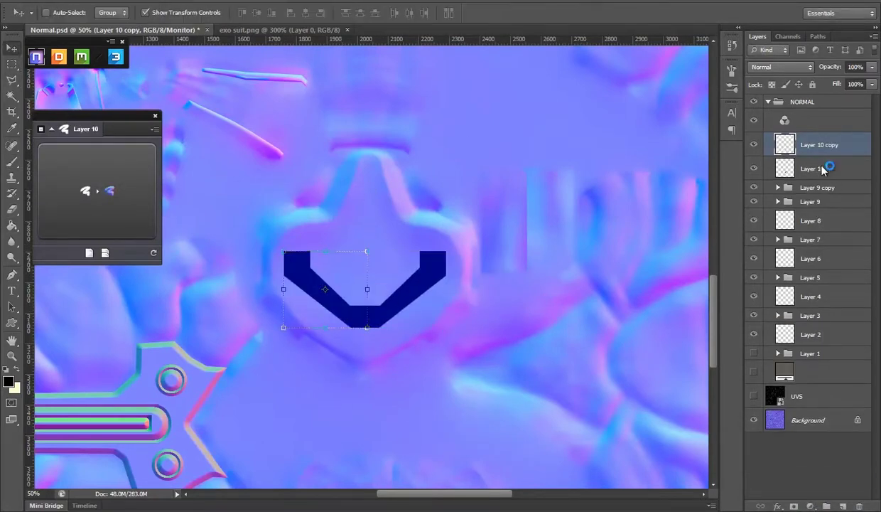
- Bevel the chevron with an arc curve profile, then undo the bevel
{"action": "left_click_drag", "start_coordinate": [818, 145], "coordinate": [83, 187]}
{"action": "left_click", "coordinate": [113, 157]}
{"action": "left_click", "coordinate": [42, 232]}
{"action": "key", "text": "ctrl+z"}
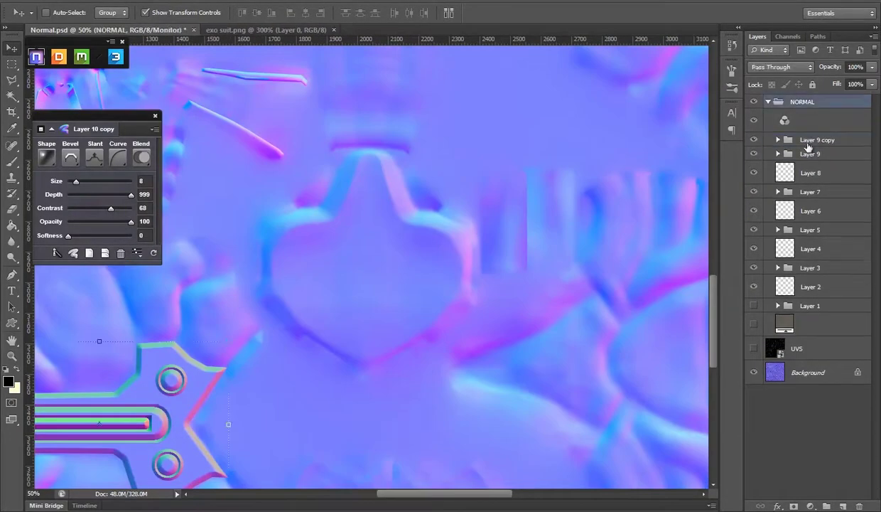
- Browse the custom shape presets and select the lower circle bolt
{"action": "key", "text": "u"}
{"action": "right_click", "coordinate": [11, 324]}
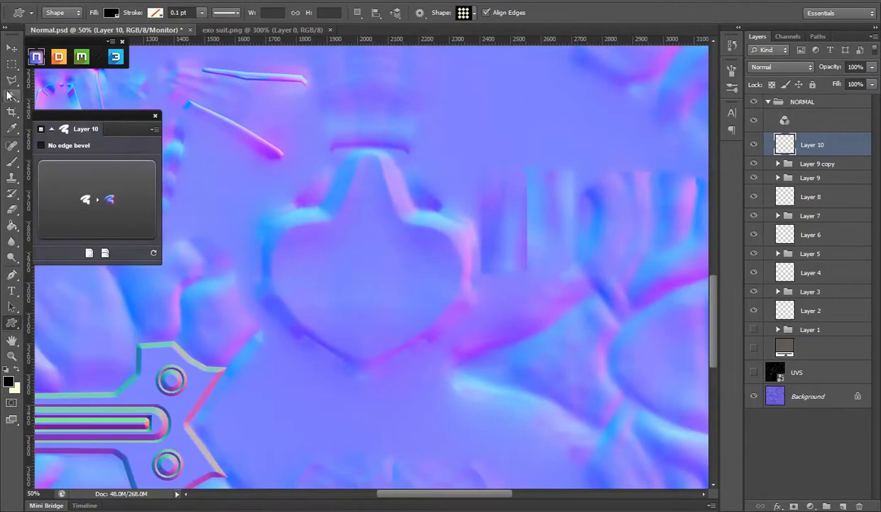
{"action": "left_click", "coordinate": [463, 12]}
{"action": "left_click", "coordinate": [85, 145]}
{"action": "key", "text": "v"}
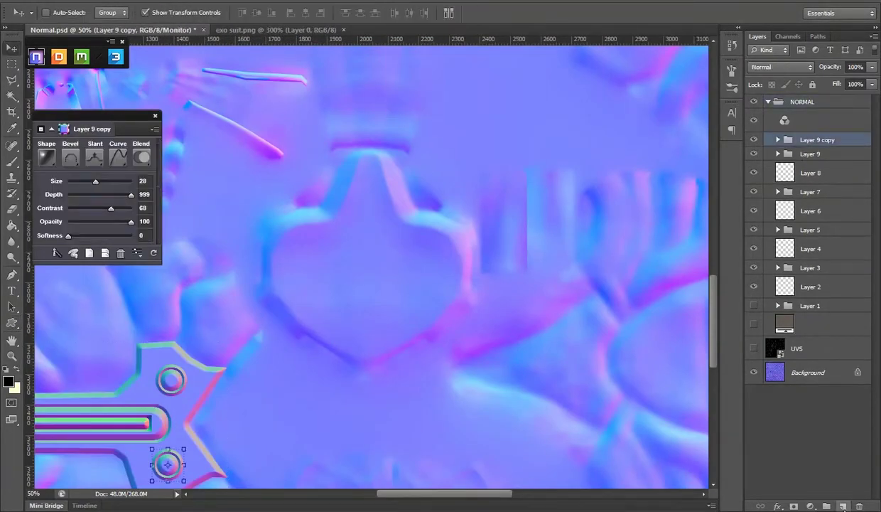
- On a new layer, try a navy rectangle across the chest plate, then undo it
{"action": "key", "text": "ctrl+shift+alt+n"}
{"action": "left_click", "coordinate": [11, 63]}
{"action": "left_click_drag", "start_coordinate": [285, 233], "coordinate": [463, 276]}
{"action": "right_click", "coordinate": [463, 236]}
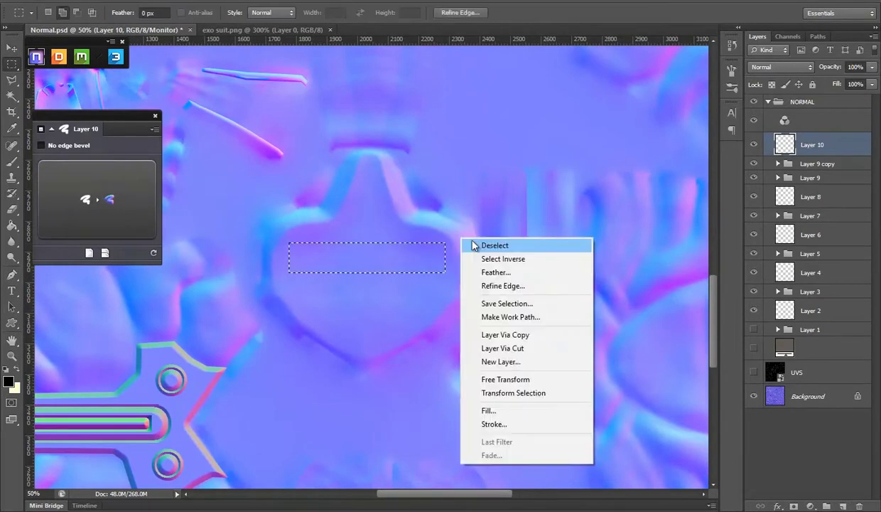
{"action": "left_click", "coordinate": [469, 237]}
{"action": "left_click_drag", "start_coordinate": [12, 322], "coordinate": [66, 319]}
{"action": "left_click_drag", "start_coordinate": [285, 252], "coordinate": [466, 272]}
{"action": "right_click", "coordinate": [458, 248]}
{"action": "key", "text": "Escape"}
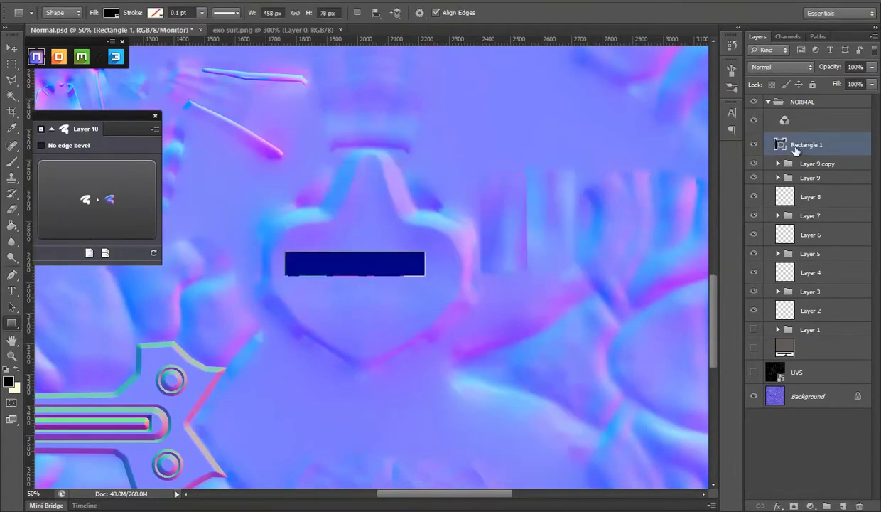
{"action": "key", "text": "ctrl+z"}
{"action": "key", "text": "m"}
- Fill a navy L shape on the plate's left and mirror a copy to the right
{"action": "left_click_drag", "start_coordinate": [318, 295], "coordinate": [316, 293]}
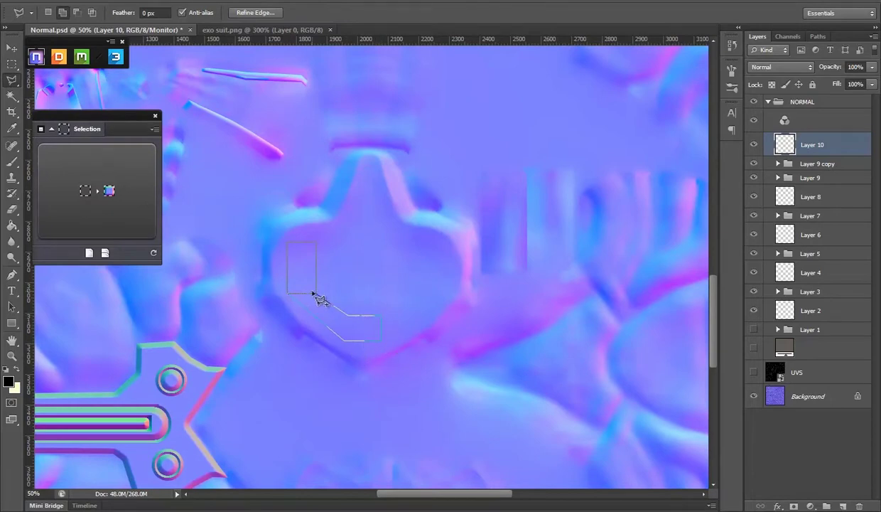
{"action": "left_click", "coordinate": [11, 225]}
{"action": "left_click", "coordinate": [299, 285]}
{"action": "key", "text": "ctrl+d"}
{"action": "key", "text": "ctrl+j"}
{"action": "key", "text": "v"}
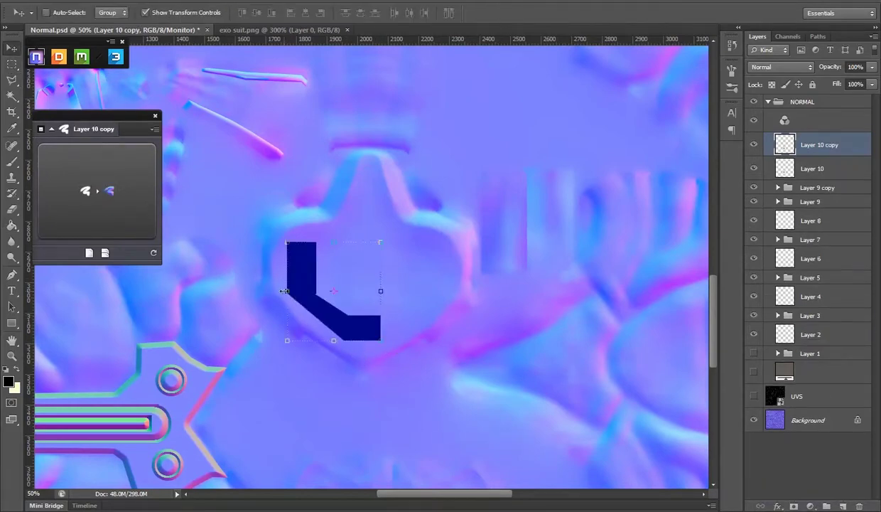
{"action": "key", "text": "ctrl+t"}
{"action": "type", "text": "-"}
{"action": "left_click_drag", "start_coordinate": [362, 278], "coordinate": [462, 274]}
{"action": "key", "text": "Return"}
- Convert the navy U shape into a bevelled outline relief and inspect the new bevel group
{"action": "left_click", "coordinate": [811, 168]}
{"action": "right_click", "coordinate": [810, 168]}
{"action": "left_click", "coordinate": [747, 239]}
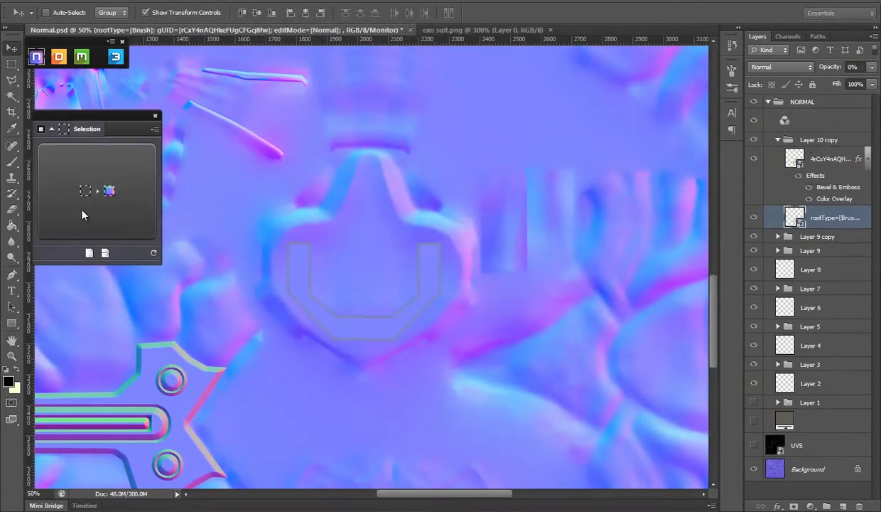
{"action": "left_click", "coordinate": [106, 191]}
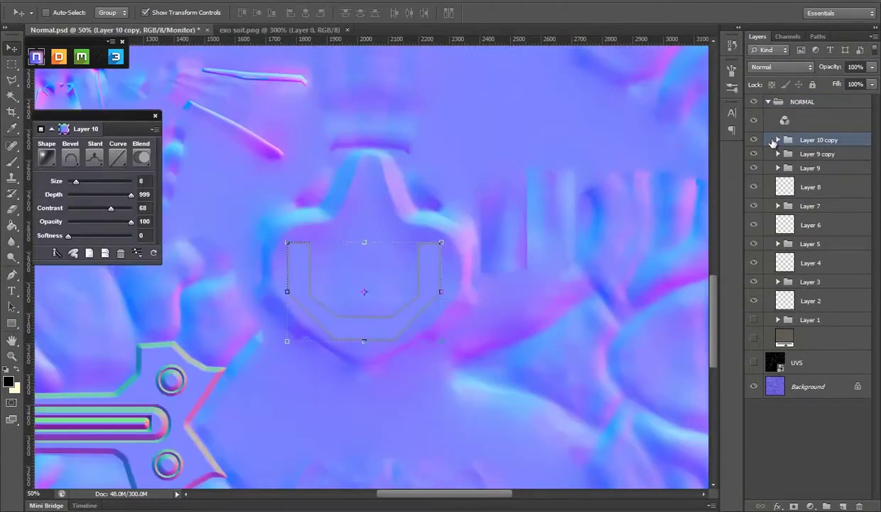
{"action": "left_click", "coordinate": [778, 140]}
{"action": "left_click", "coordinate": [836, 219]}
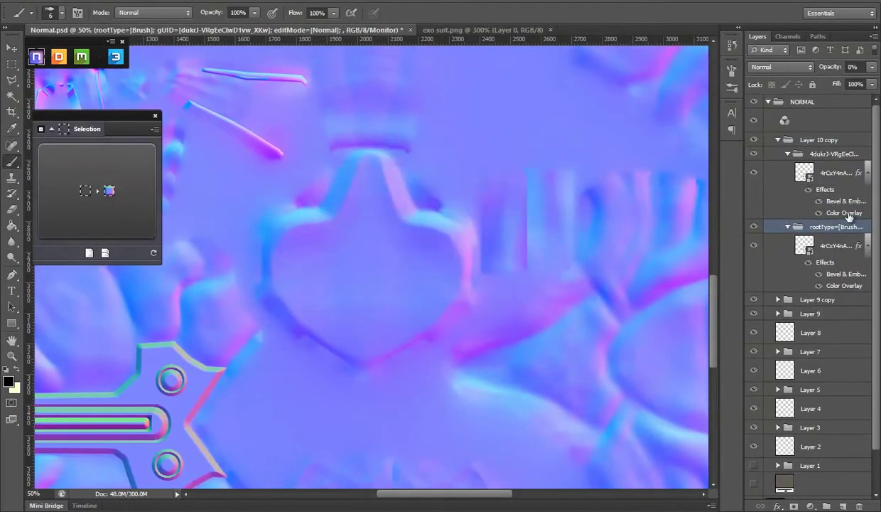
- Try a selection on the heart plate, then delete the Layer 10 copy group
{"action": "left_click", "coordinate": [12, 65]}
{"action": "left_click_drag", "start_coordinate": [285, 281], "coordinate": [307, 286]}
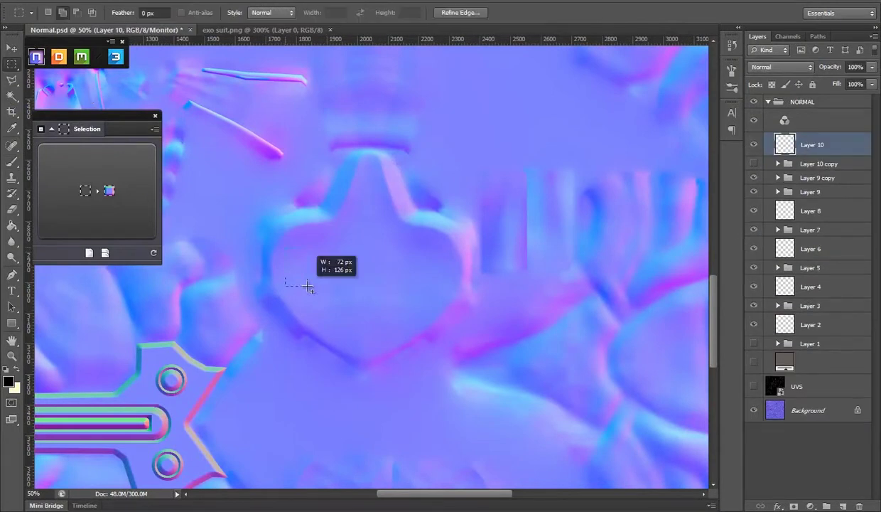
{"action": "key", "text": "l"}
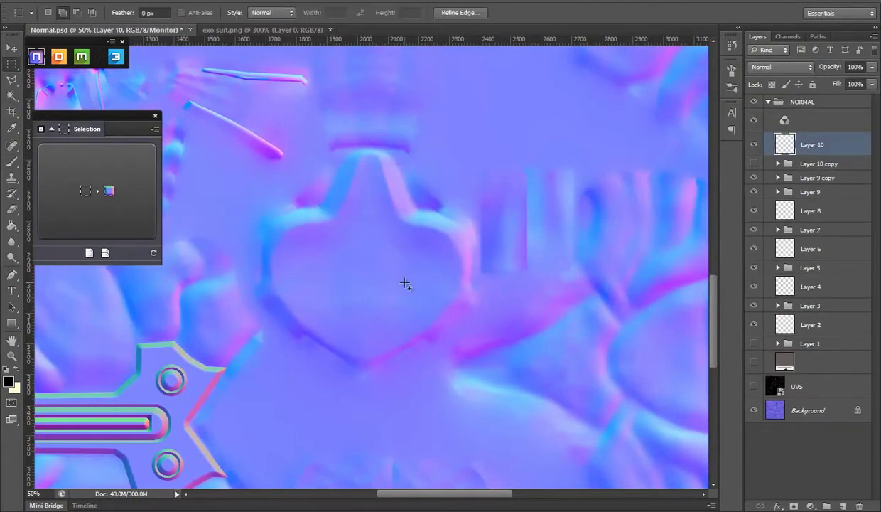
{"action": "left_click", "coordinate": [823, 165]}
{"action": "right_click", "coordinate": [824, 165]}
{"action": "left_click", "coordinate": [778, 93]}
{"action": "left_click", "coordinate": [408, 197]}
- Add empty Layer 11 above Layer 10 and zoom in on the heart-shaped plate
{"action": "left_click_drag", "start_coordinate": [404, 259], "coordinate": [382, 279]}
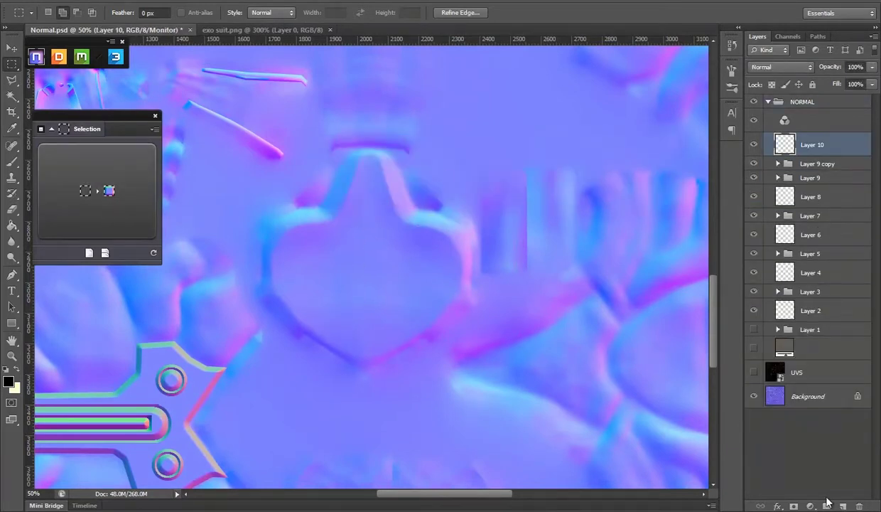
{"action": "left_click", "coordinate": [843, 505]}
{"action": "key", "text": "ctrl+plus"}
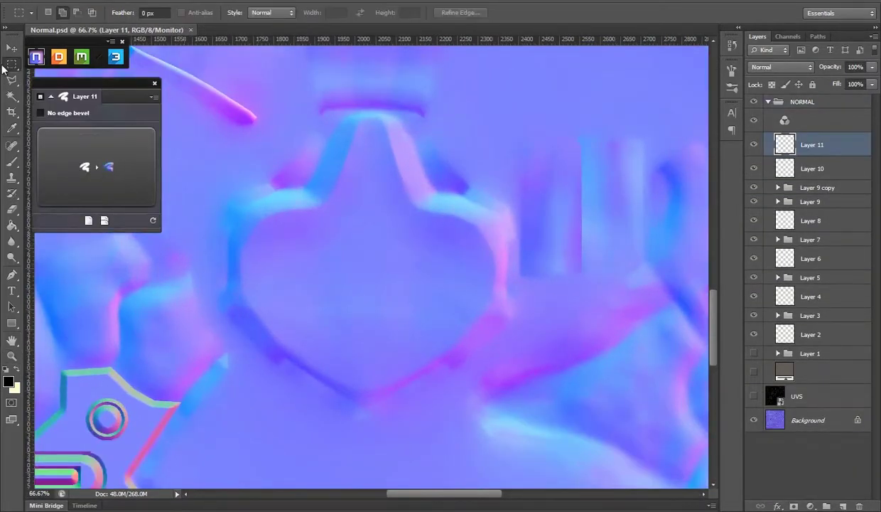
- Bevel an elliptical selection over the heart into a ring with size 25, new curve and slant
{"action": "left_click_drag", "start_coordinate": [11, 66], "coordinate": [47, 74]}
{"action": "left_click_drag", "start_coordinate": [270, 178], "coordinate": [460, 370]}
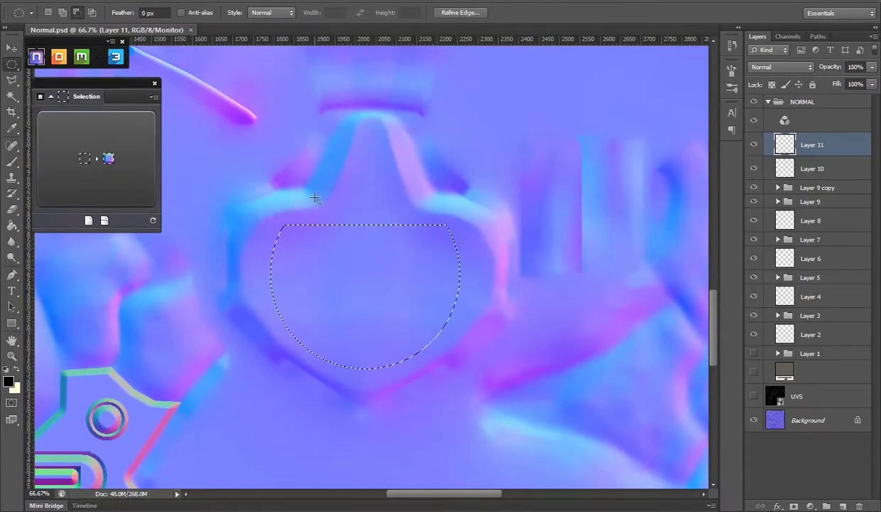
{"action": "left_click", "coordinate": [108, 171]}
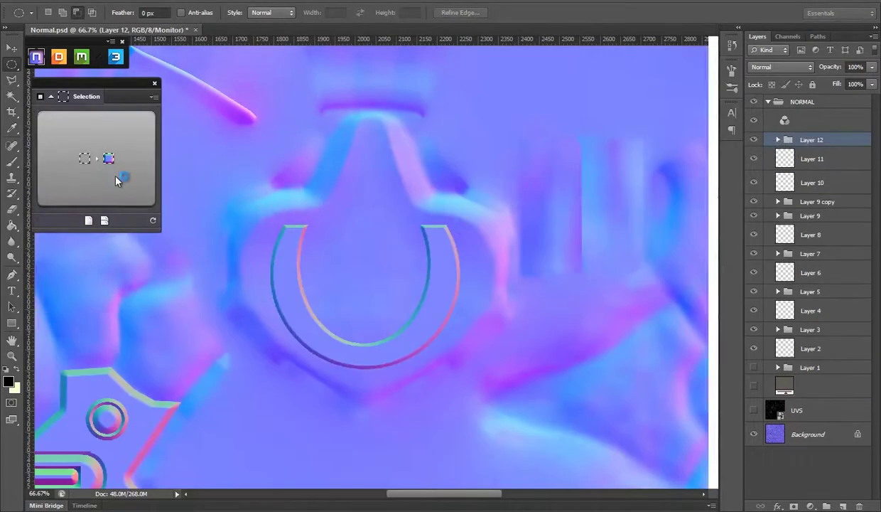
{"action": "left_click_drag", "start_coordinate": [86, 150], "coordinate": [91, 150]}
{"action": "left_click", "coordinate": [70, 125]}
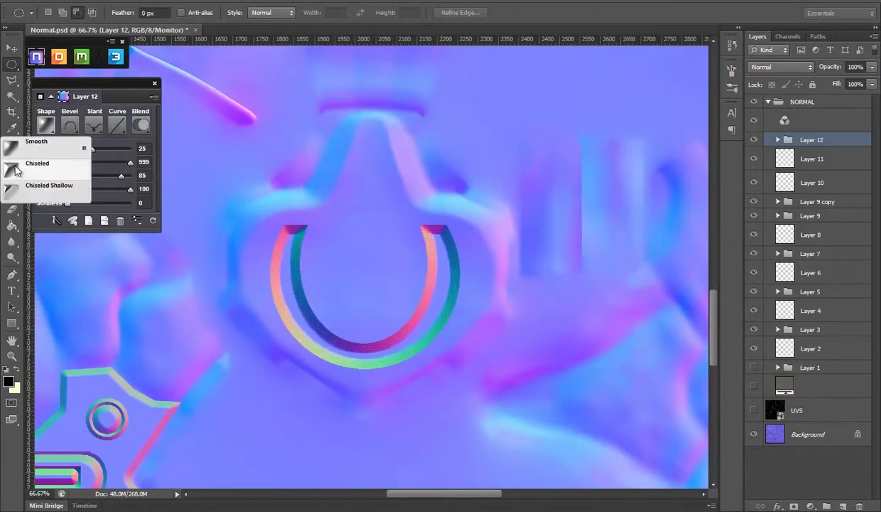
{"action": "left_click", "coordinate": [114, 125]}
{"action": "scroll", "scroll_direction": "down", "scroll_amount": 3}
{"action": "left_click", "coordinate": [47, 199]}
{"action": "left_click", "coordinate": [94, 125]}
{"action": "left_click", "coordinate": [83, 157]}
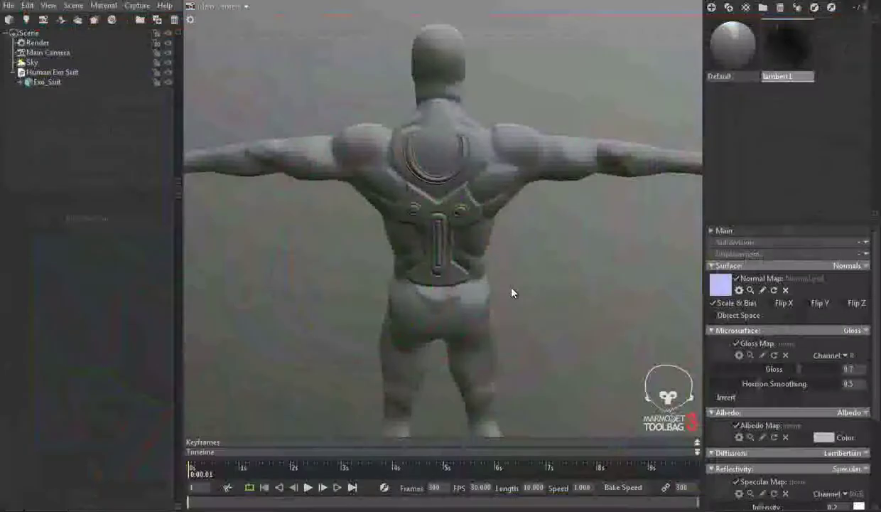
- Lasso a triangle above the heart plate and convert it into a bevelled shape
{"action": "key", "text": "shift+m"}
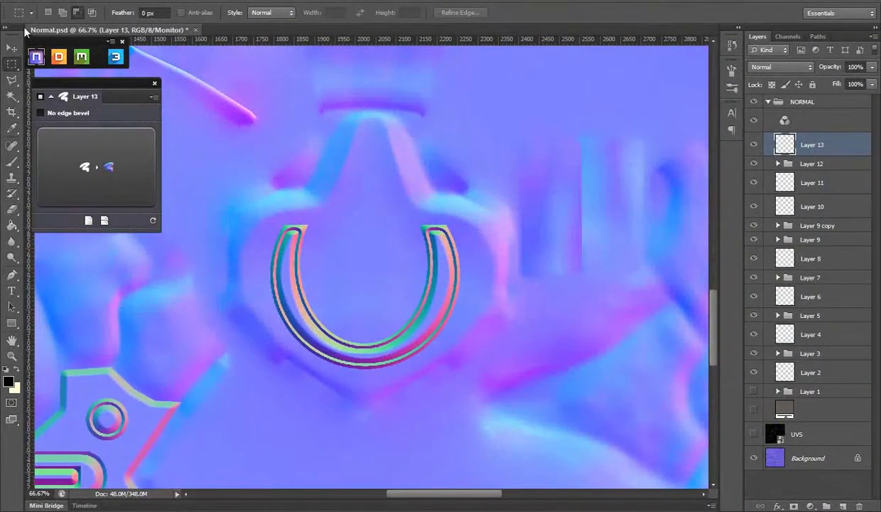
{"action": "key", "text": "l"}
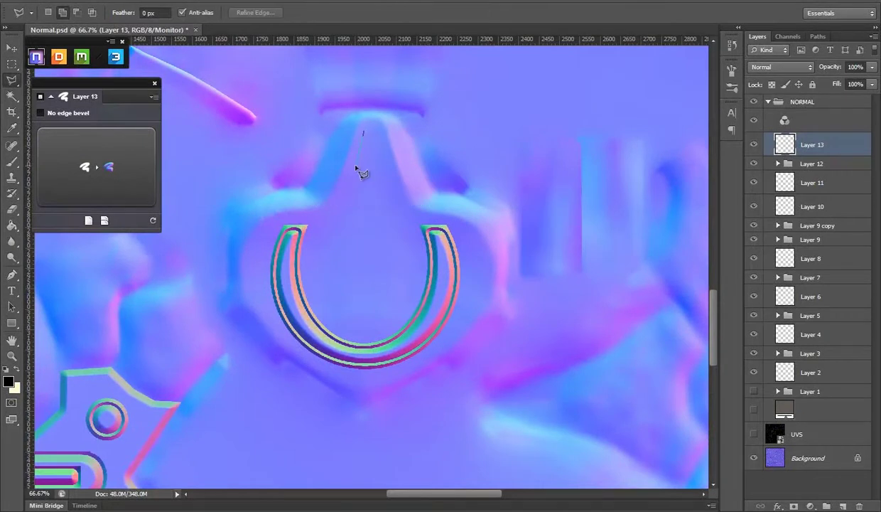
{"action": "left_click", "coordinate": [138, 163]}
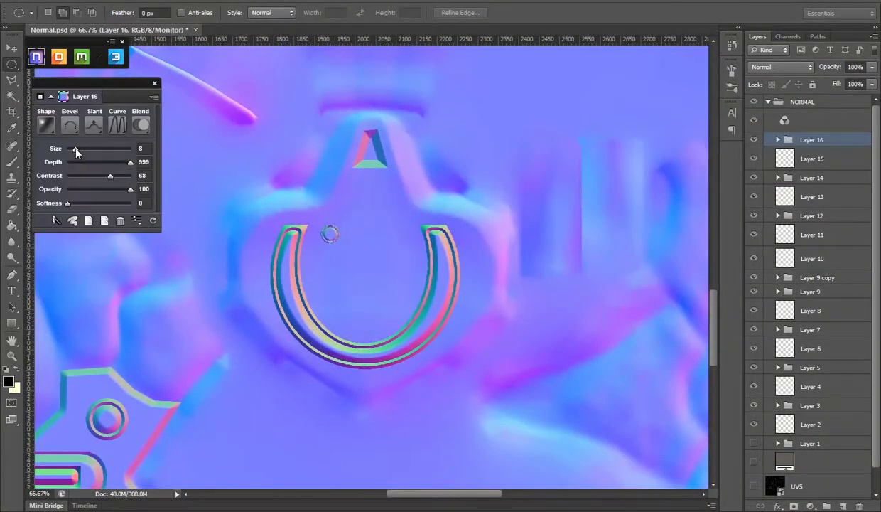
- Duplicate the small rivet ring into several positions inside the U-shaped ring
{"action": "left_click", "coordinate": [9, 56]}
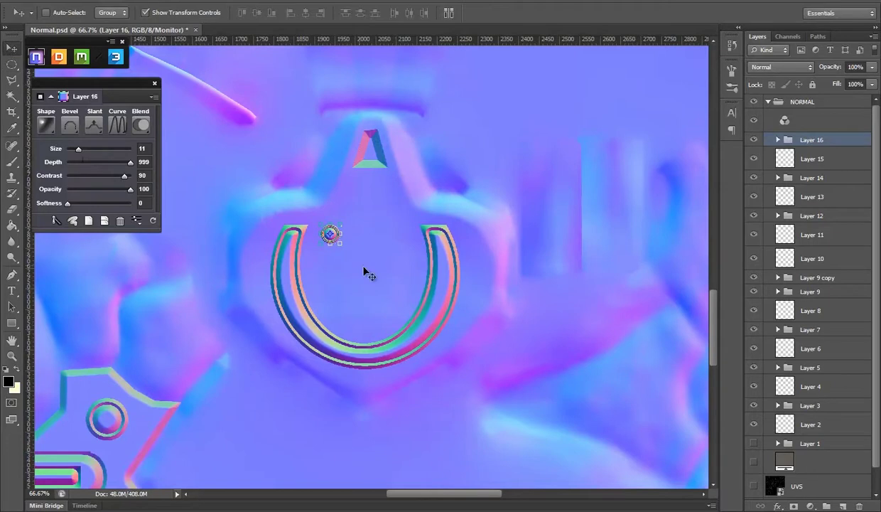
{"action": "left_click_drag", "start_coordinate": [440, 276], "coordinate": [449, 277]}
{"action": "left_click_drag", "start_coordinate": [389, 270], "coordinate": [403, 310]}
{"action": "left_click_drag", "start_coordinate": [442, 331], "coordinate": [409, 349]}
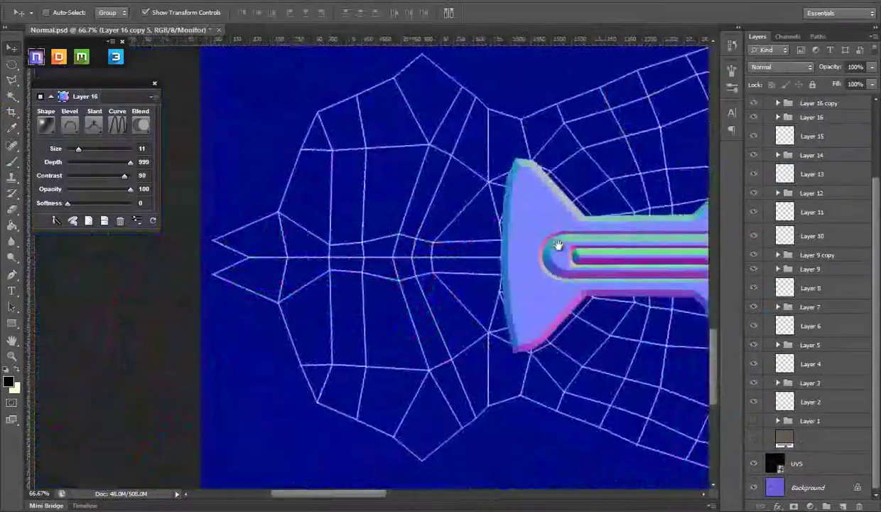
- Bevel a lasso-drawn chevron plate beside the arrow panel with a new curve, and copy a rivet onto it
{"action": "key", "text": "z"}
{"action": "left_click", "coordinate": [561, 252]}
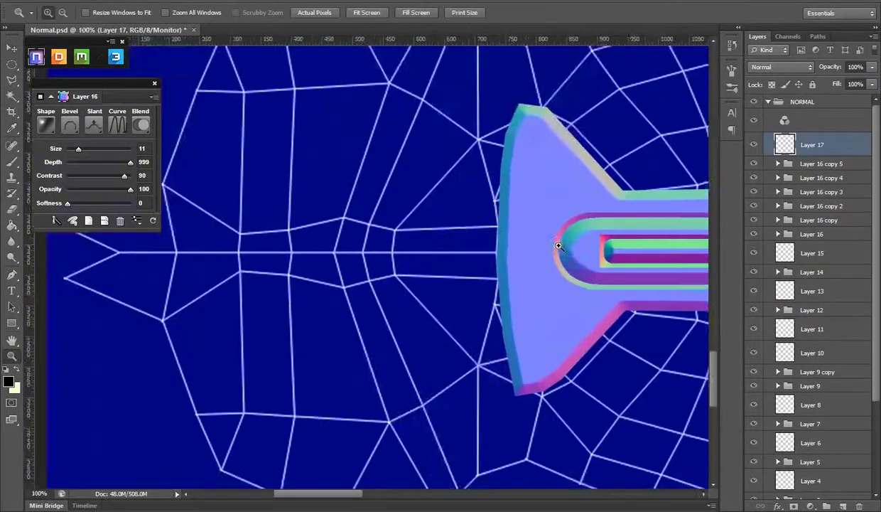
{"action": "key", "text": "l"}
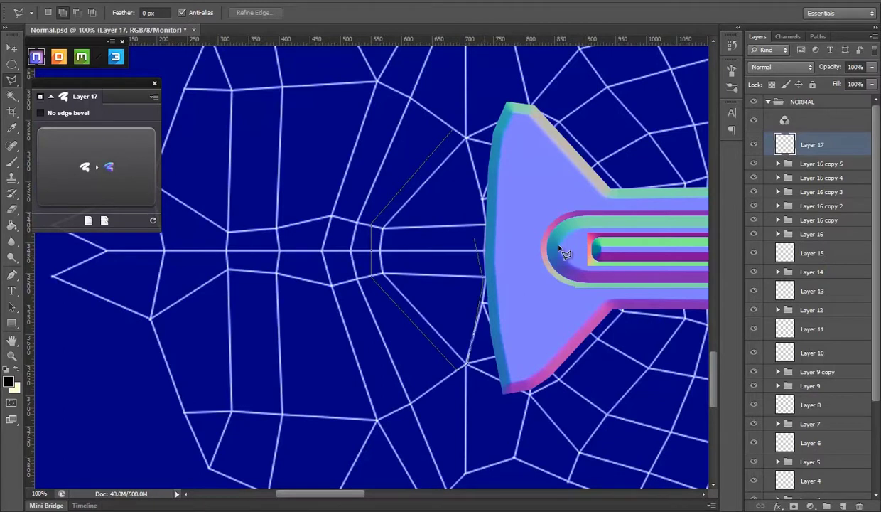
{"action": "key", "text": "F2"}
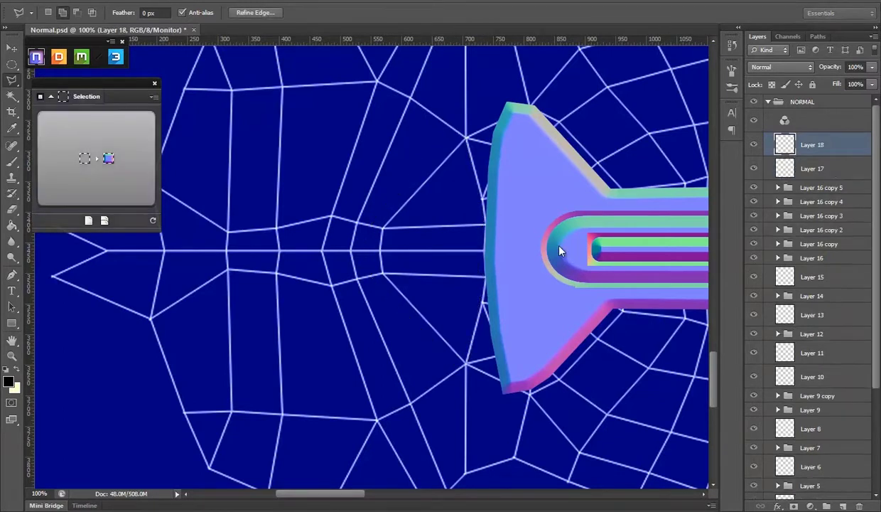
{"action": "left_click", "coordinate": [47, 273]}
{"action": "left_click", "coordinate": [117, 125]}
{"action": "left_click", "coordinate": [47, 276]}
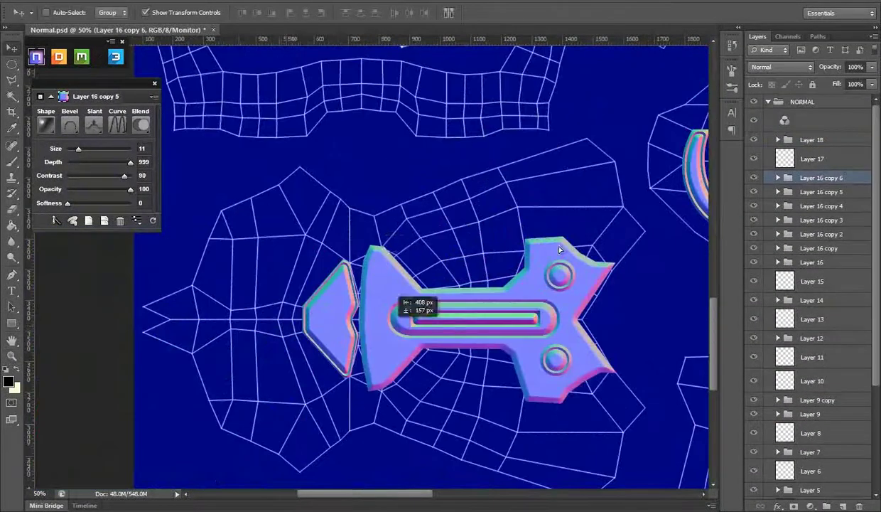
{"action": "key", "text": "ctrl+1"}
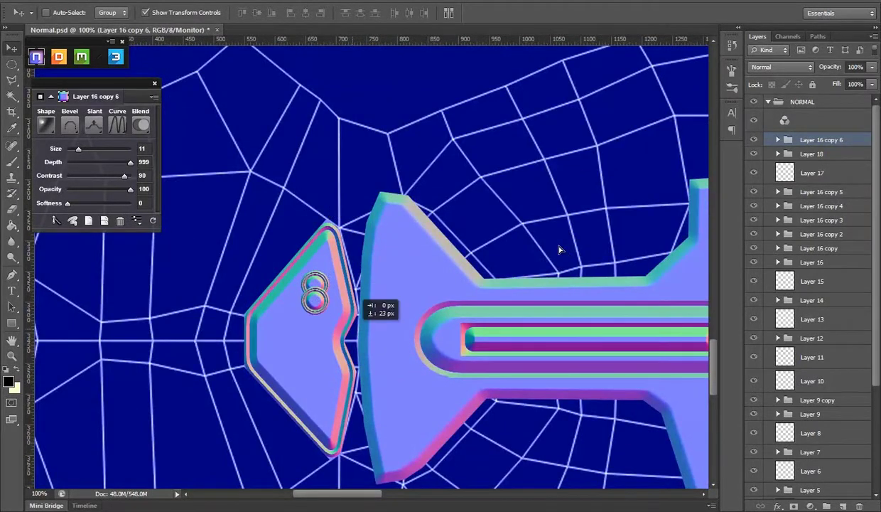
{"action": "key", "text": "ctrl+j"}
{"action": "key", "text": "ctrl+j"}
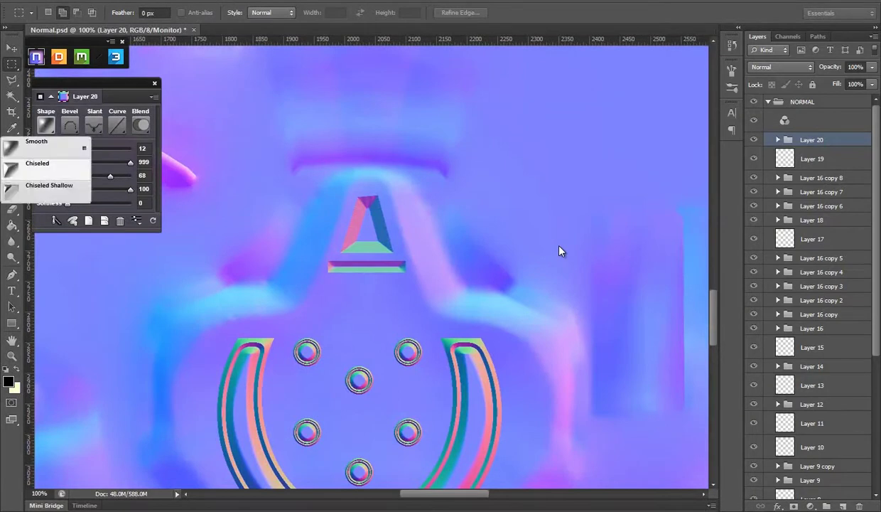
- Duplicate the bevelled bar downward, save the normal map and switch to the 3D preview
{"action": "key", "text": "v"}
{"action": "key", "text": "alt+shift+Down"}
{"action": "key", "text": "alt+shift+Down"}
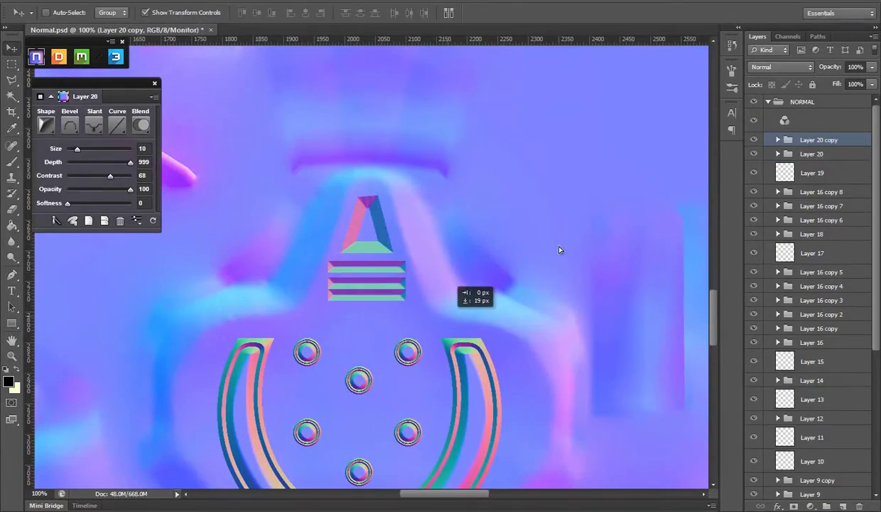
{"action": "key", "text": "ctrl+s"}
{"action": "key", "text": "alt+Tab"}
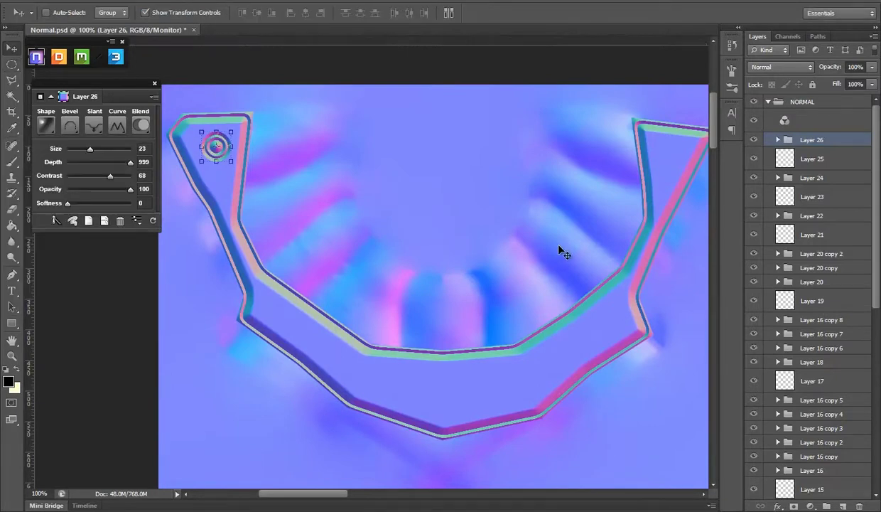
- Copy the rivet ring to the outline's other corner and add duplicated bevelled bars below its edge
{"action": "left_click_drag", "start_coordinate": [606, 316], "coordinate": [402, 327]}
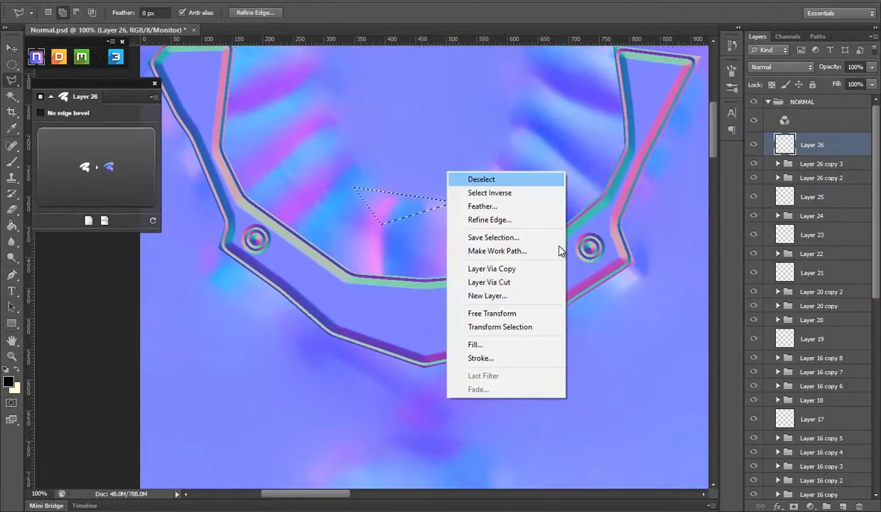
{"action": "key", "text": "z"}
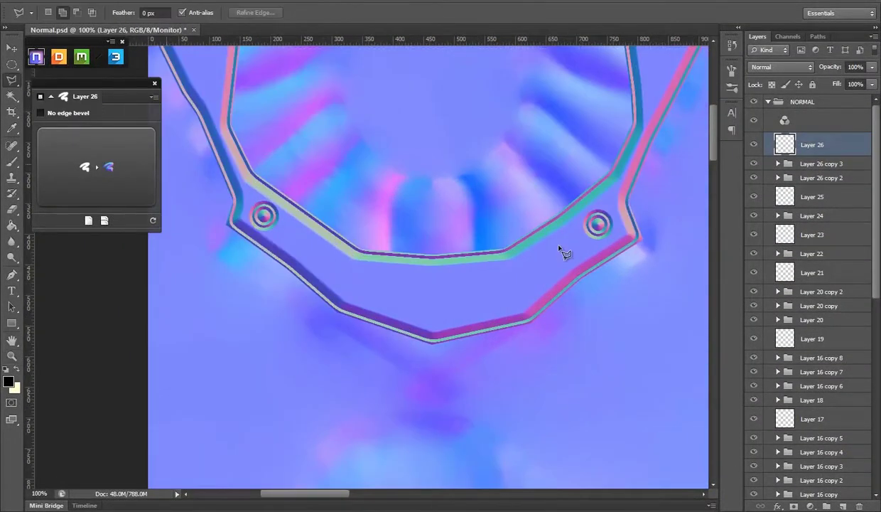
{"action": "key", "text": "m"}
{"action": "left_click_drag", "start_coordinate": [375, 285], "coordinate": [477, 310]}
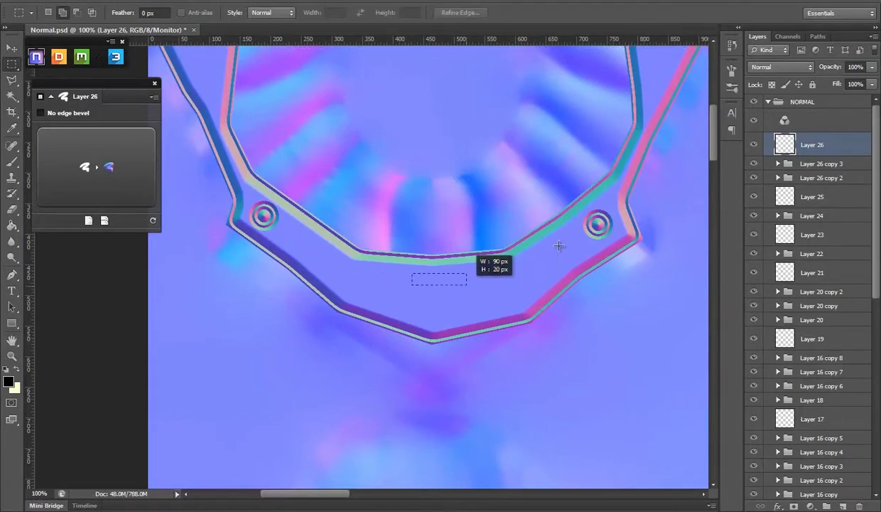
{"action": "key", "text": "Return"}
{"action": "key", "text": "ctrl+j"}
{"action": "key", "text": "ctrl+j"}
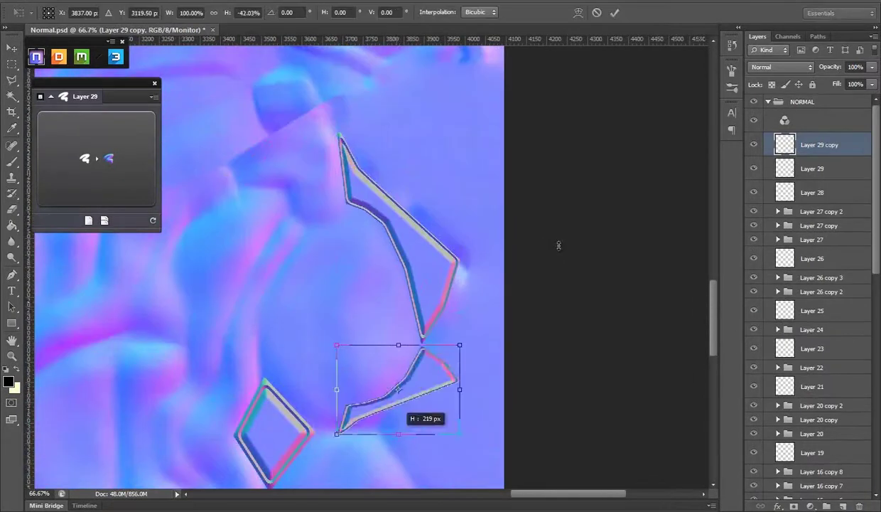
- Bevel the three knee-plate outlines with nDo, shift the copy right, and add empty Layer 31
{"action": "scroll", "scroll_direction": "down", "scroll_amount": 3}
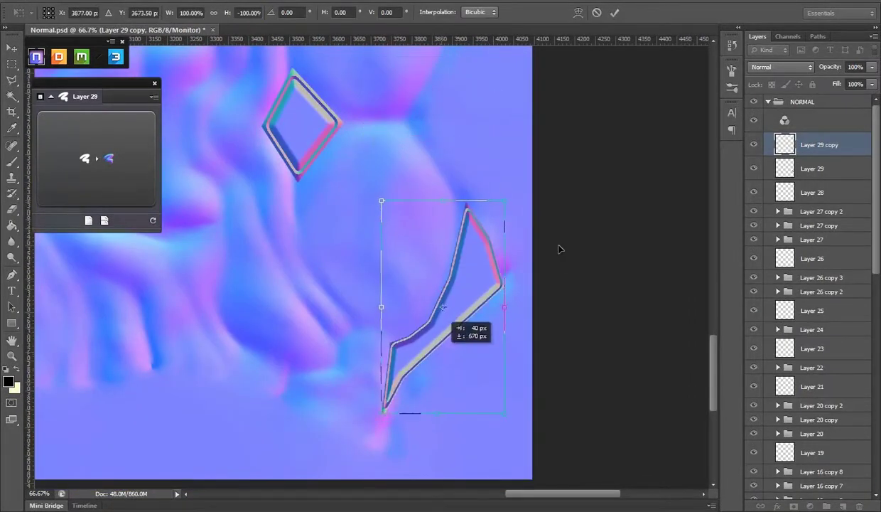
{"action": "scroll", "scroll_direction": "up", "scroll_amount": 3}
{"action": "scroll", "scroll_direction": "down", "scroll_amount": 3}
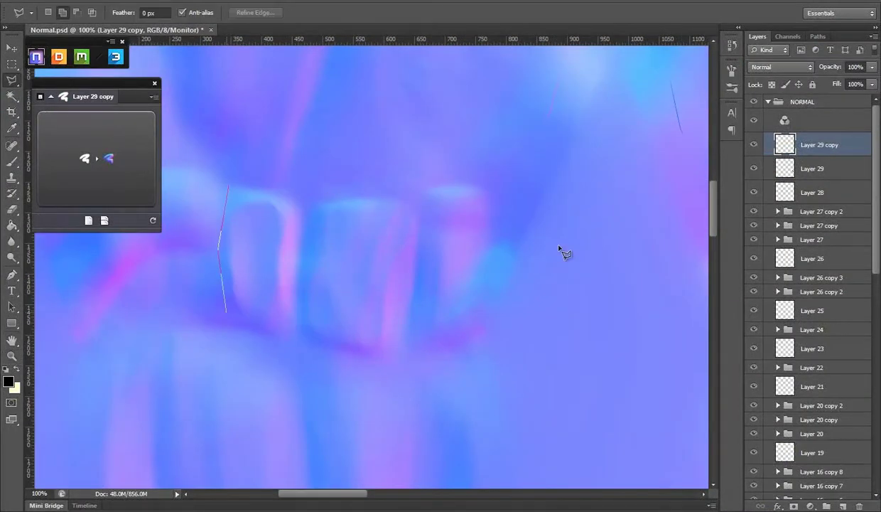
{"action": "left_click", "coordinate": [297, 240]}
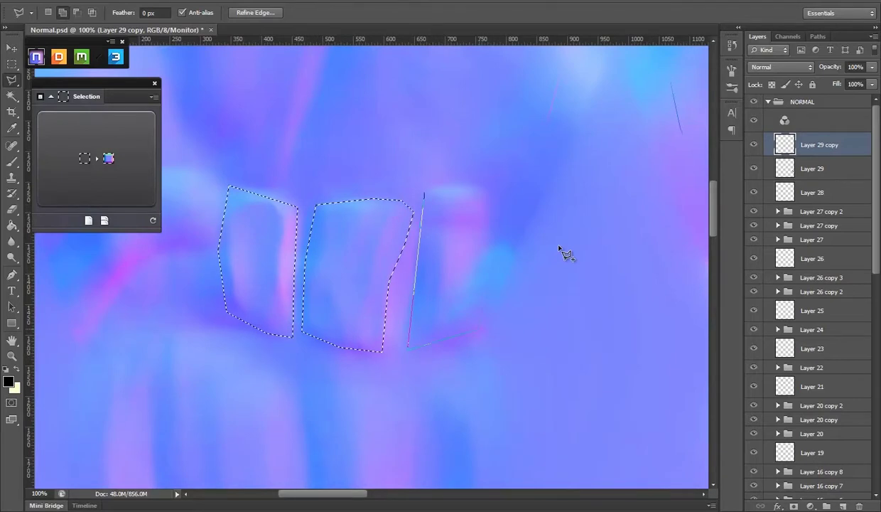
{"action": "key", "text": "Return"}
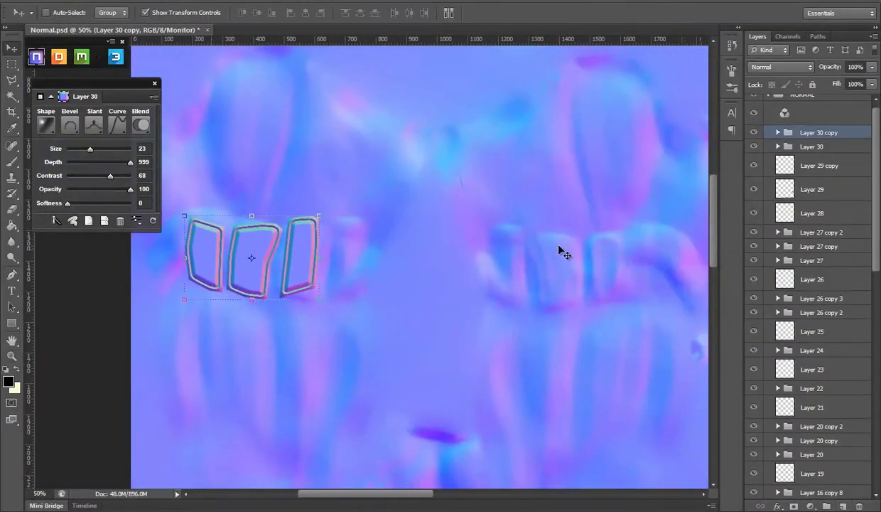
{"action": "left_click_drag", "start_coordinate": [250, 238], "coordinate": [559, 249]}
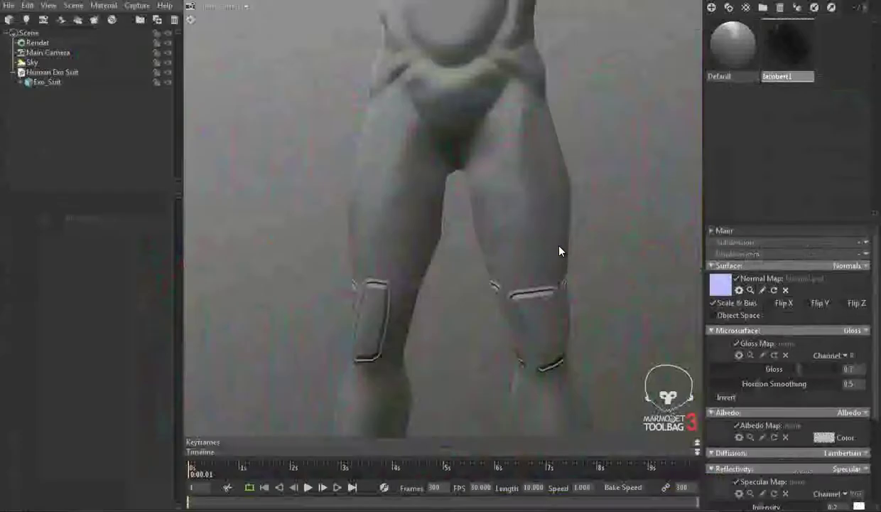
{"action": "key", "text": "ctrl+shift+alt+n"}
{"action": "key", "text": "l"}
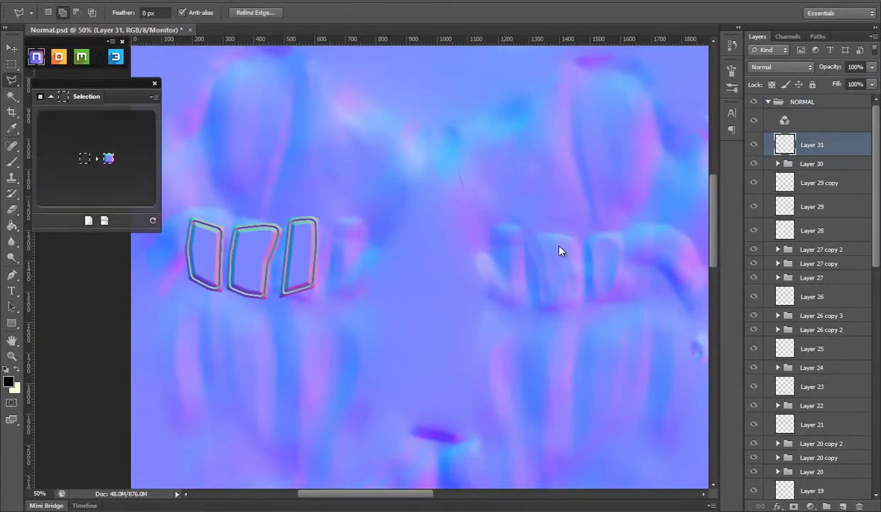
- Adjust the rivet bevel slant and edge size, then nudge the mirrored plate copy onto the other knee
{"action": "left_click", "coordinate": [49, 251]}
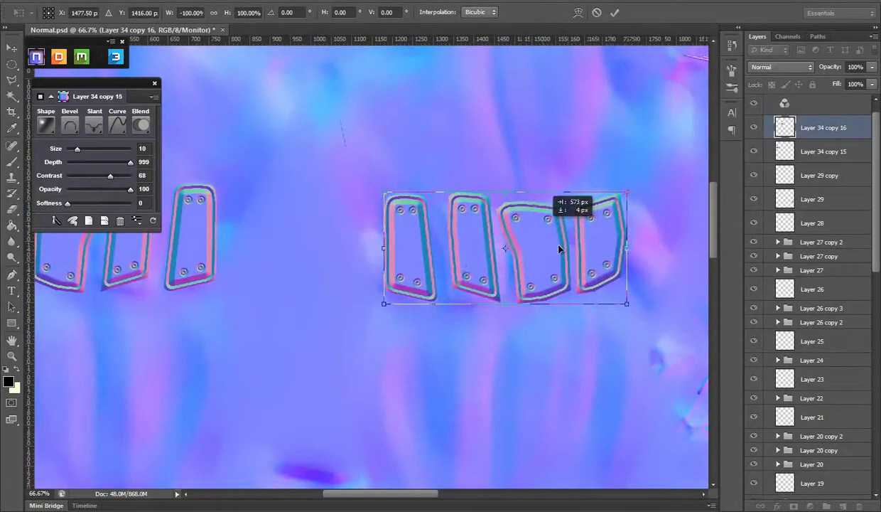
{"action": "key", "text": "z"}
{"action": "key", "text": "Return"}
{"action": "key", "text": "ctrl+minus"}
{"action": "key", "text": "ctrl+minus"}
{"action": "key", "text": "ctrl+minus"}
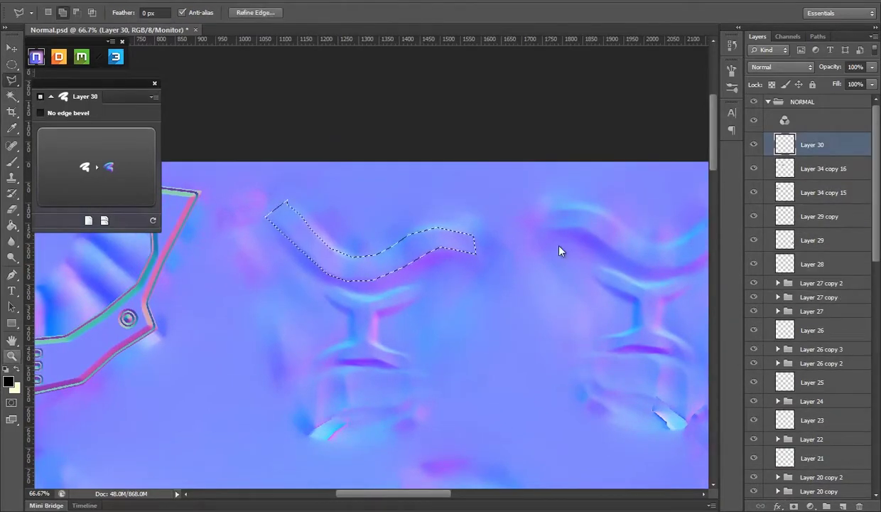
- Zoom in on the wavy wing selection and preview the bevelled emblem on the 3D model
{"action": "key", "text": "ctrl+plus"}
{"action": "key", "text": "ctrl+plus"}
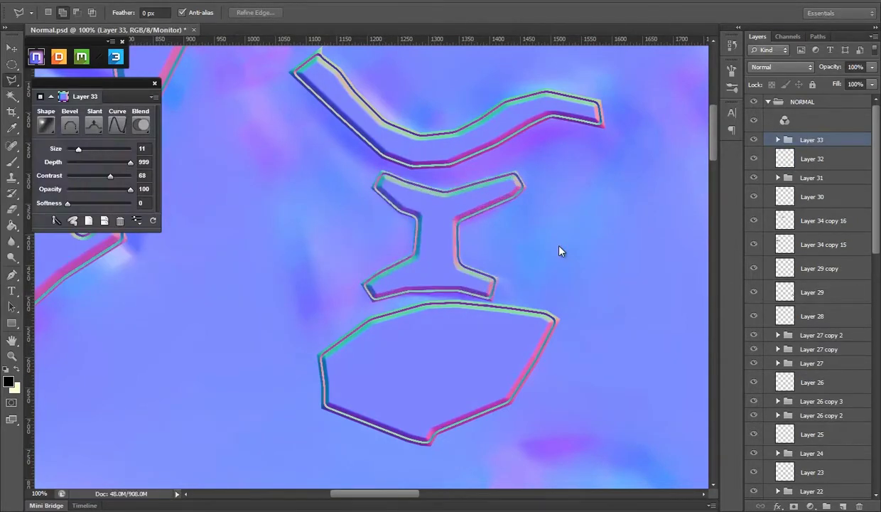
{"action": "key", "text": "alt+Tab"}
{"action": "key", "text": "alt+Tab"}
{"action": "key", "text": "alt+Tab"}
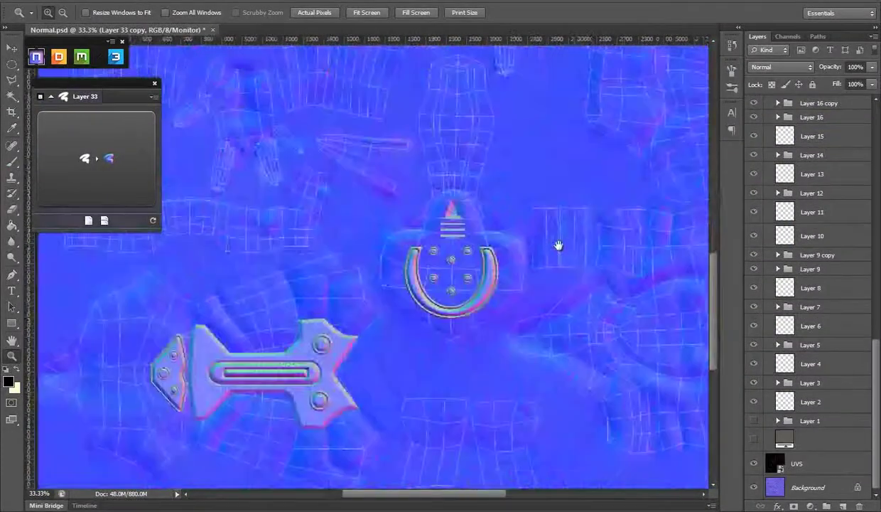
- Bevel the left panel plate with an S-shaped profile and mirror it onto the right panel
{"action": "key", "text": "ctrl+plus"}
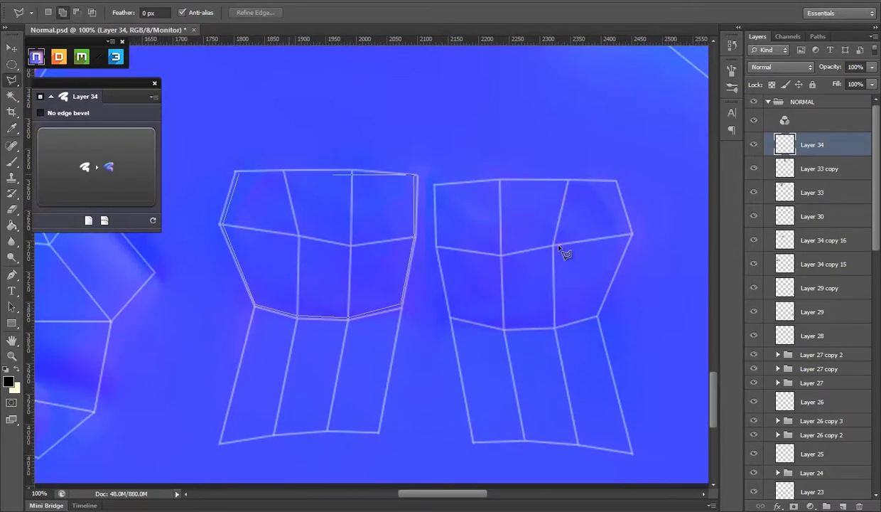
{"action": "key", "text": "F2"}
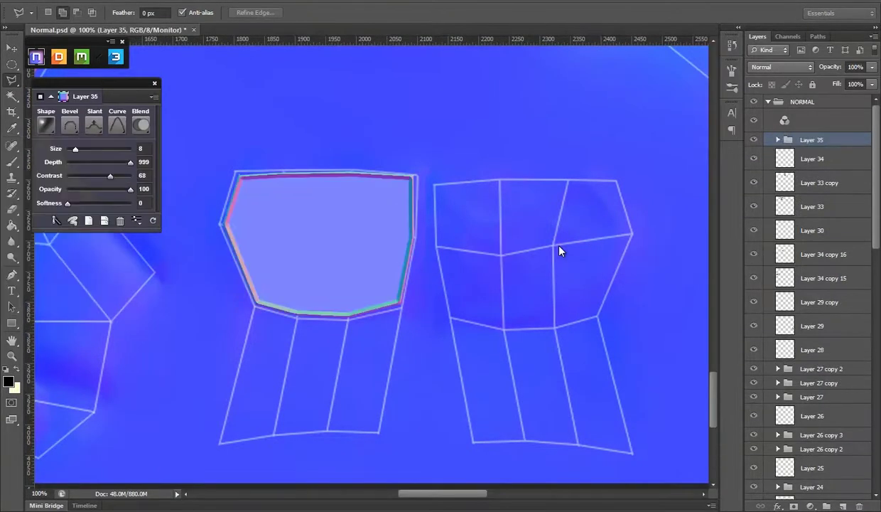
{"action": "key", "text": "c"}
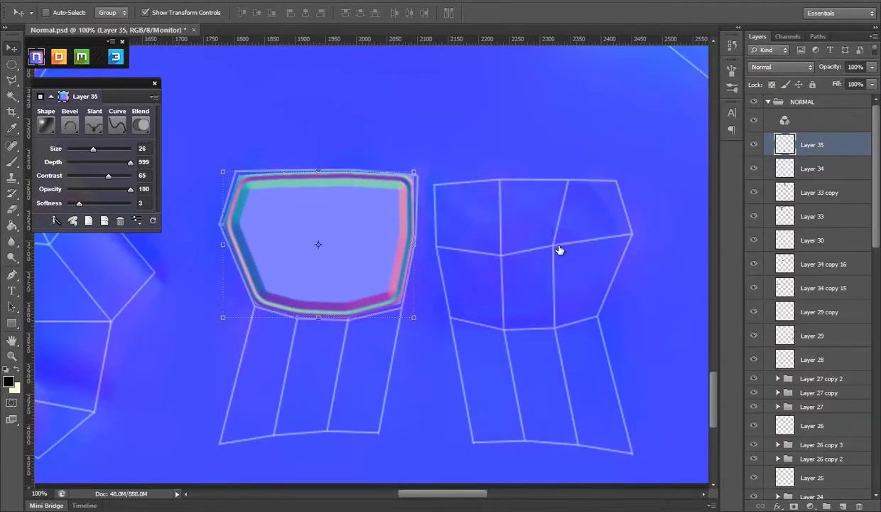
{"action": "left_click_drag", "start_coordinate": [347, 243], "coordinate": [559, 249]}
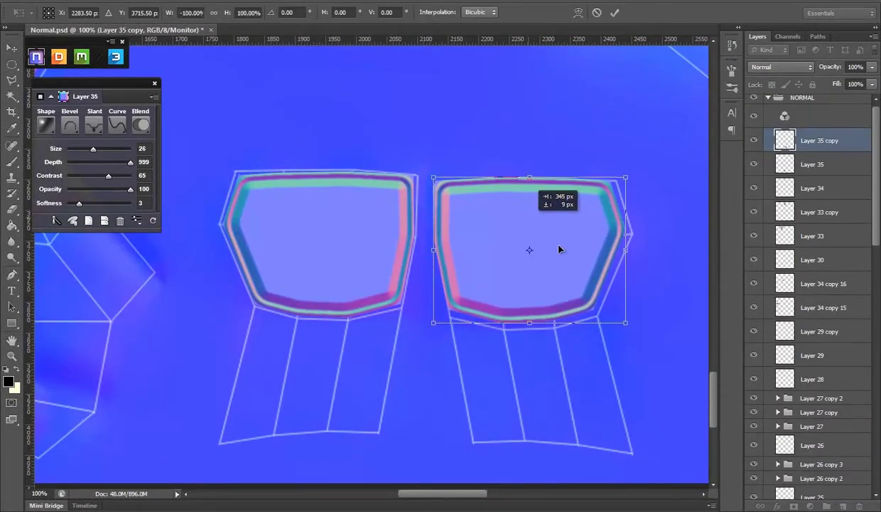
{"action": "key", "text": "Return"}
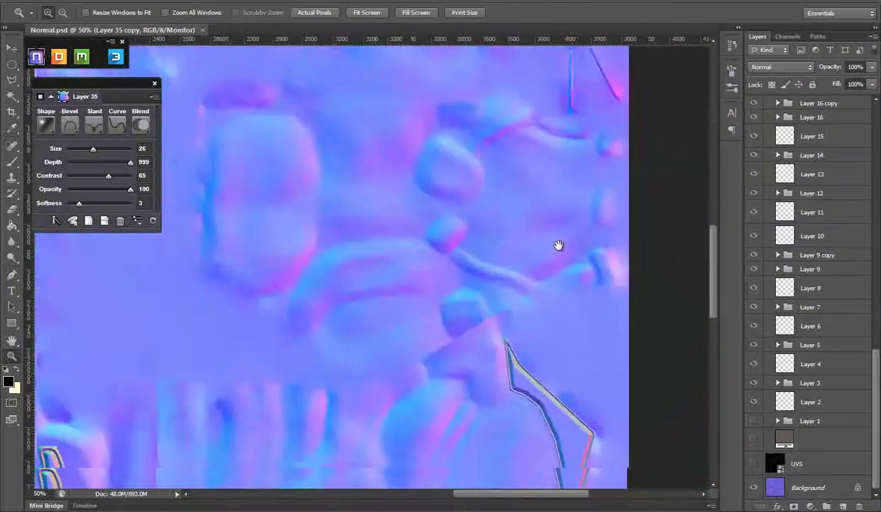
- Bevel two stacked elliptical shoulder plates with curved and Shallow Slope - Valleys edge profiles
{"action": "key", "text": "m"}
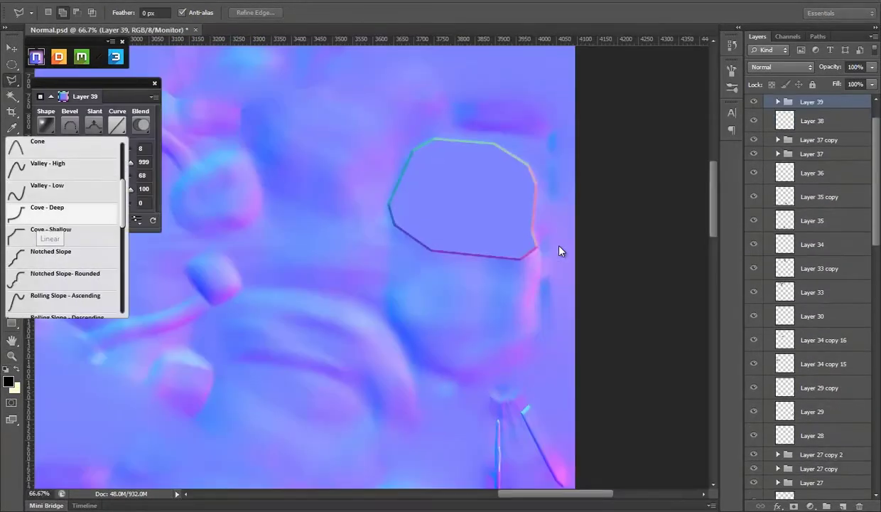
{"action": "key", "text": "Return"}
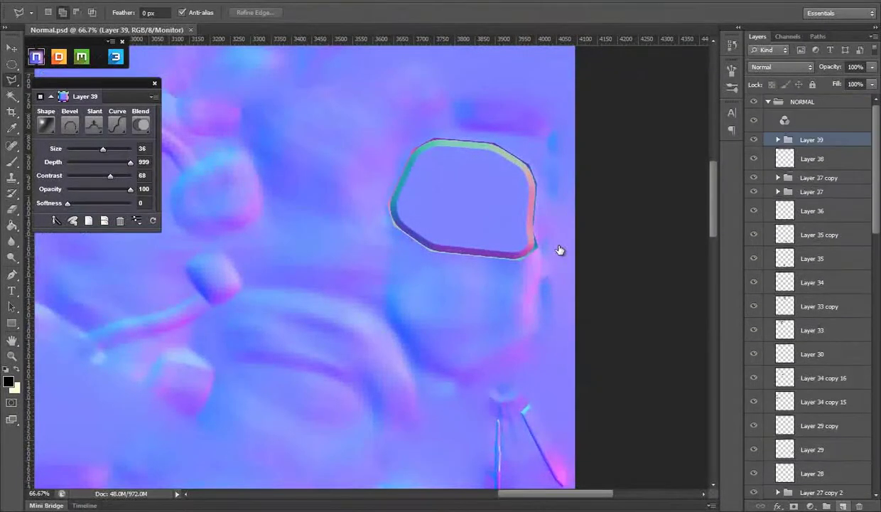
{"action": "key", "text": "ctrl+shift+alt+n"}
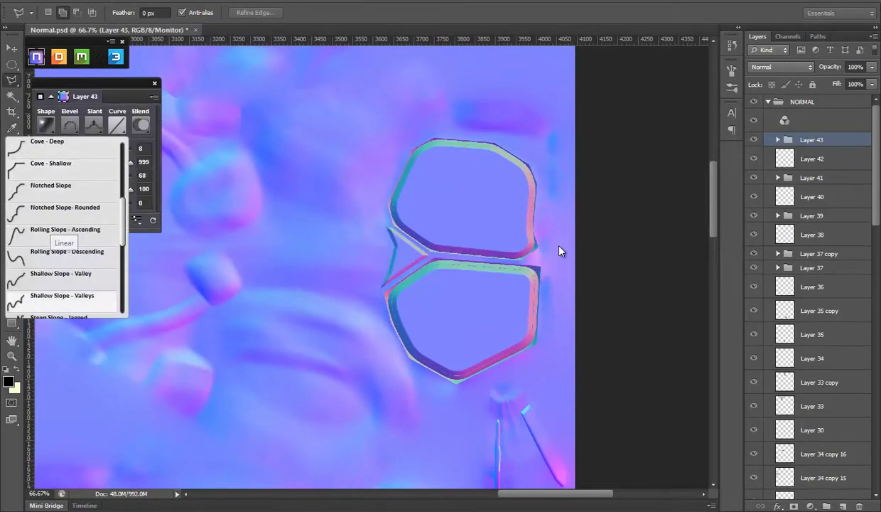
{"action": "key", "text": "Return"}
{"action": "key", "text": "Return"}
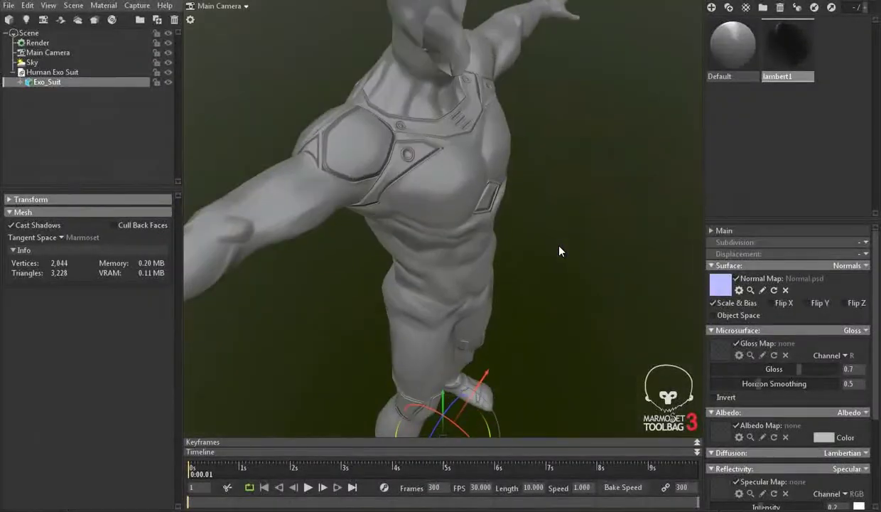
- Bevel a small circular rivet and Alt-drag copies of it across both shoulder plates
{"action": "left_click_drag", "start_coordinate": [446, 194], "coordinate": [466, 214]}
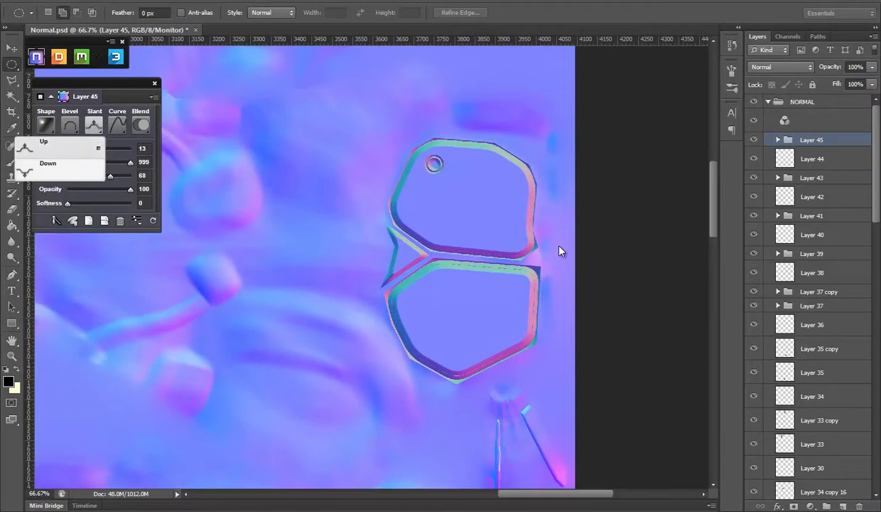
{"action": "left_click_drag", "start_coordinate": [489, 174], "coordinate": [479, 234]}
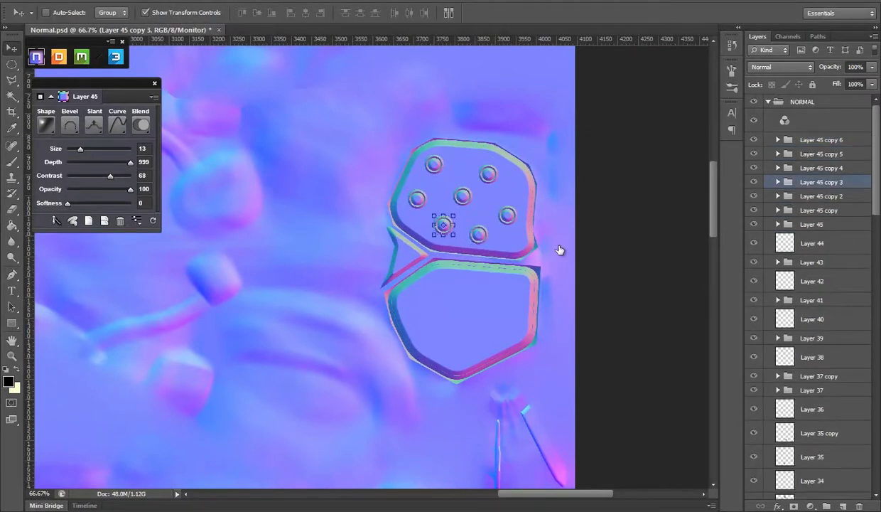
{"action": "scroll", "scroll_direction": "down", "scroll_amount": 3}
{"action": "left_click_drag", "start_coordinate": [479, 179], "coordinate": [415, 256]}
{"action": "left_click_drag", "start_coordinate": [415, 256], "coordinate": [454, 299]}
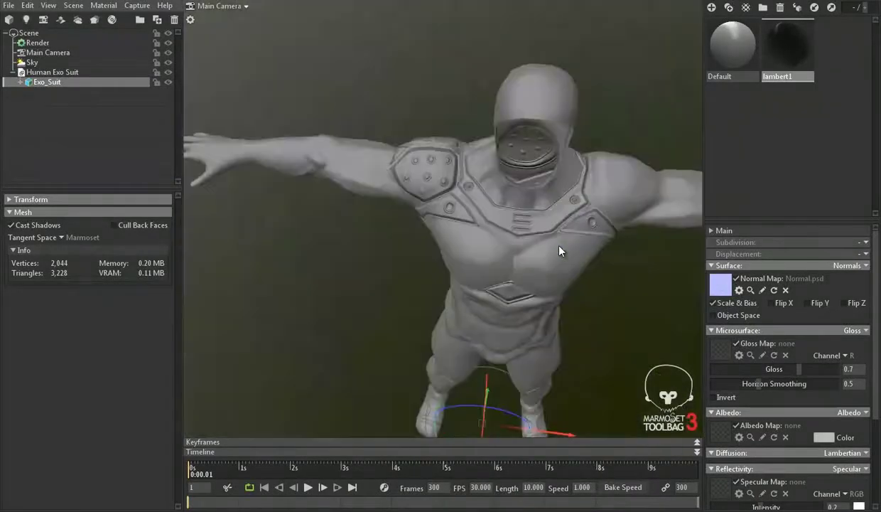
- Merge the plates and rivets with Ctrl+E and move the mirrored copy onto the other shoulder
{"action": "key", "text": "ctrl+e"}
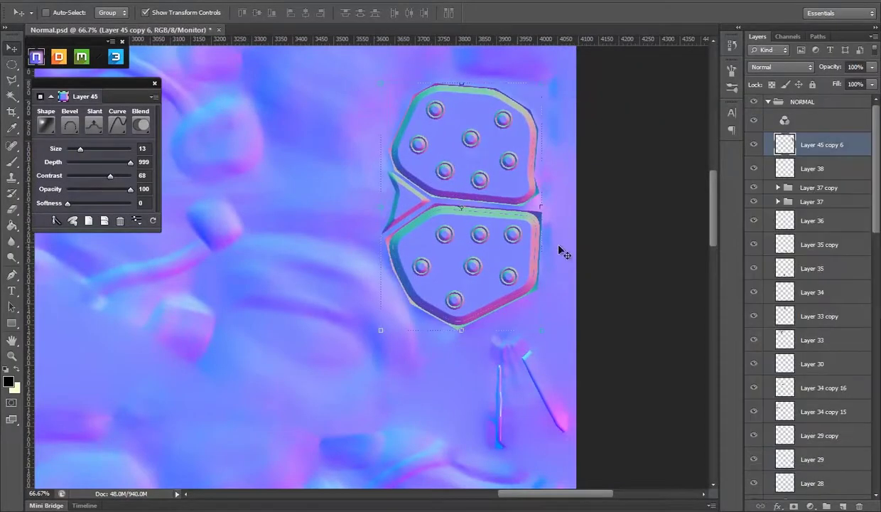
{"action": "left_click", "coordinate": [560, 246]}
{"action": "key", "text": "v"}
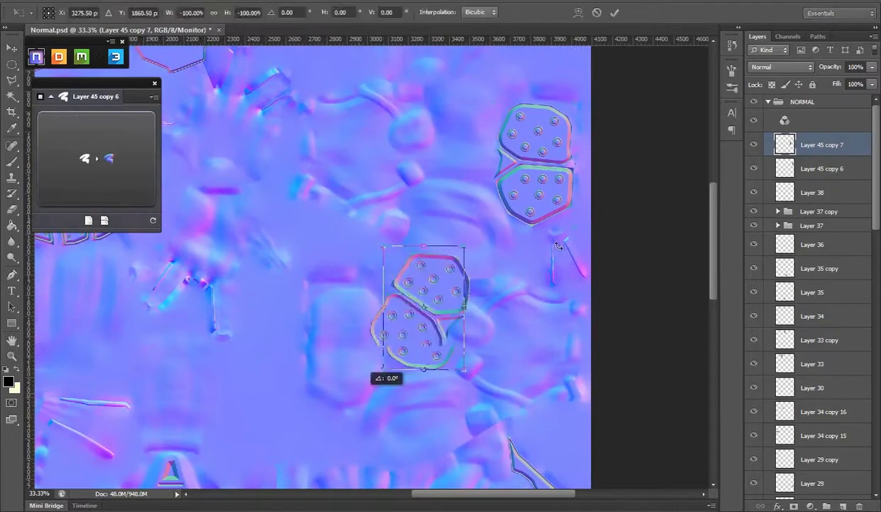
{"action": "left_click_drag", "start_coordinate": [559, 249], "coordinate": [508, 276]}
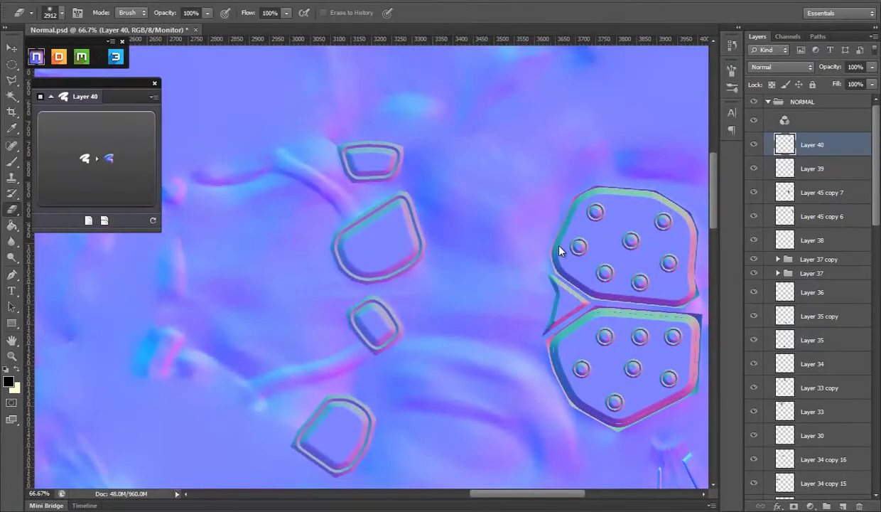
- Erase a small spot with an enlarged brush, drop the extra rivet copy, and flip the riveted plates across
{"action": "right_click", "coordinate": [559, 250]}
{"action": "left_click", "coordinate": [558, 246]}
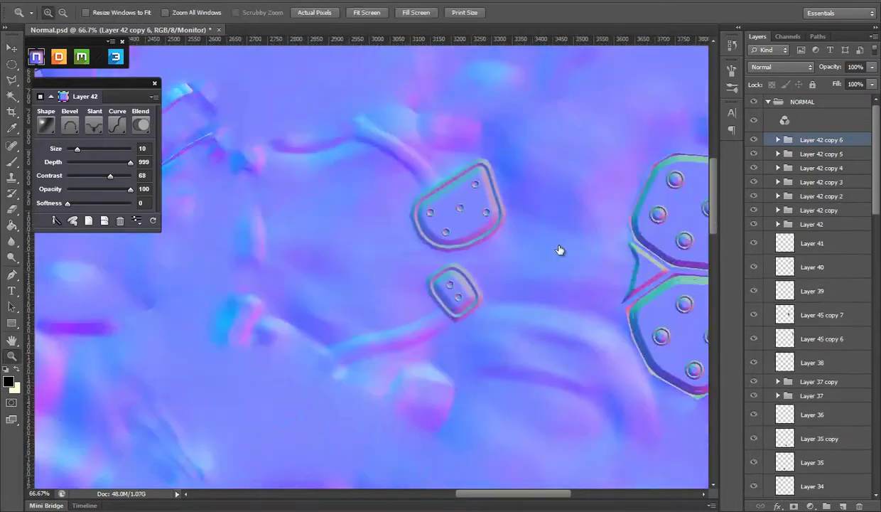
{"action": "key", "text": "ctrl+z"}
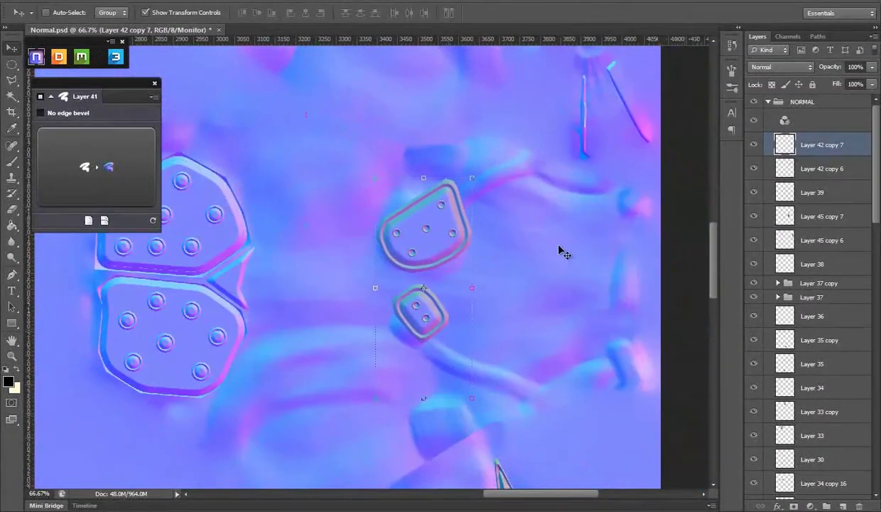
{"action": "key", "text": "ctrl+t"}
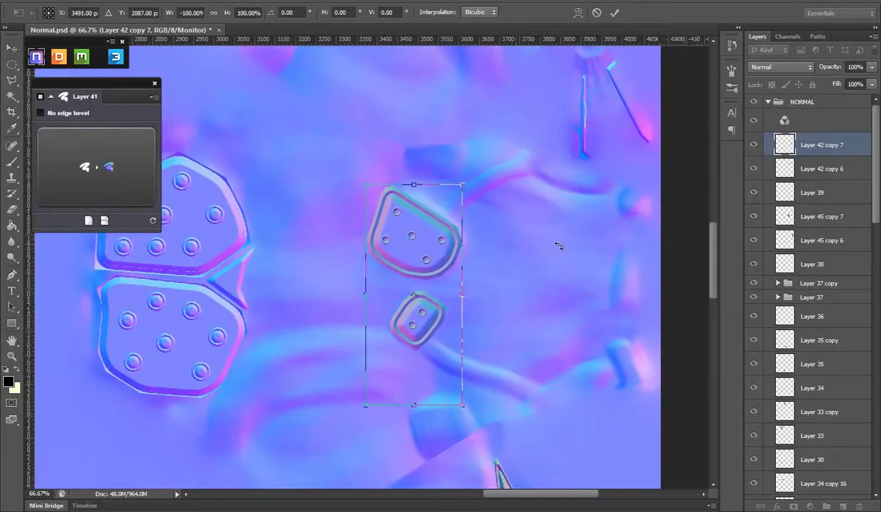
{"action": "key", "text": "Return"}
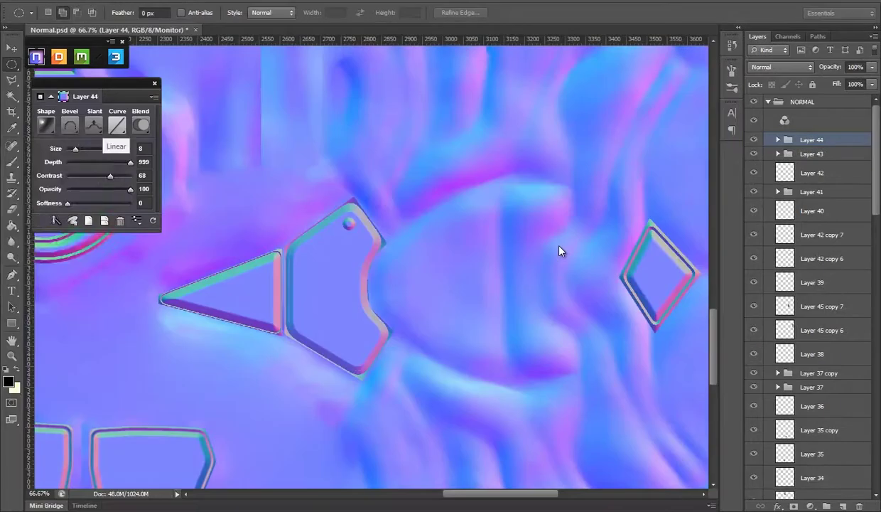
{"action": "type", "text": "13"}
- Apply the Valley - Low bevel profile and duplicate the rivet around the pentagon plate
{"action": "key", "text": "Return"}
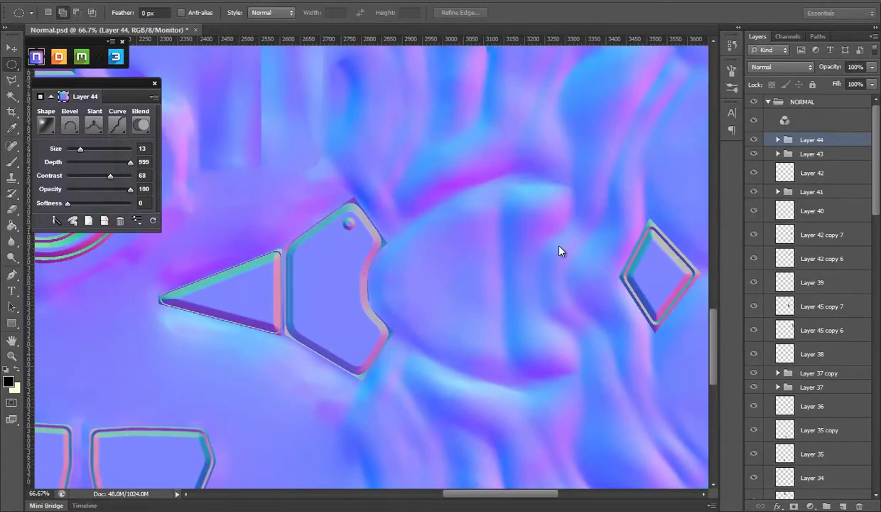
{"action": "left_click_drag", "start_coordinate": [352, 355], "coordinate": [359, 245]}
- Alt-drag five more rivet dots onto the pentagon and triangular plates
{"action": "left_click_drag", "start_coordinate": [303, 253], "coordinate": [342, 345]}
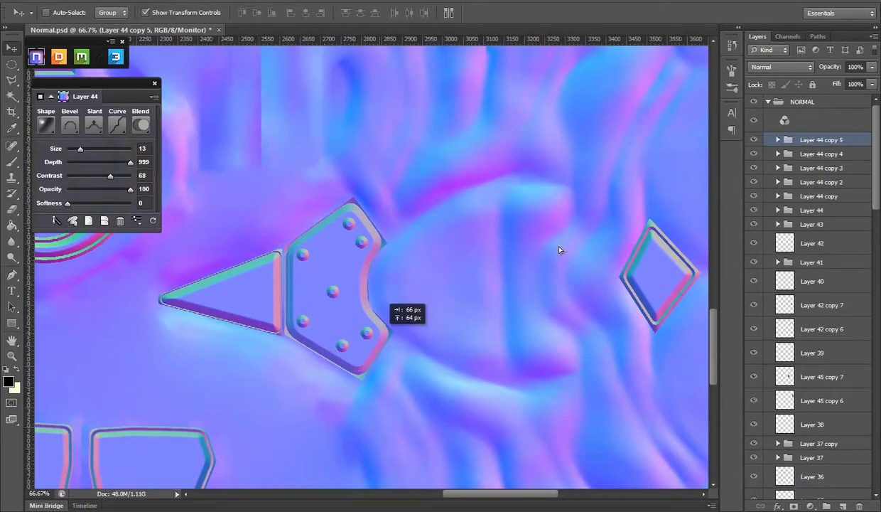
{"action": "left_click_drag", "start_coordinate": [348, 285], "coordinate": [322, 288]}
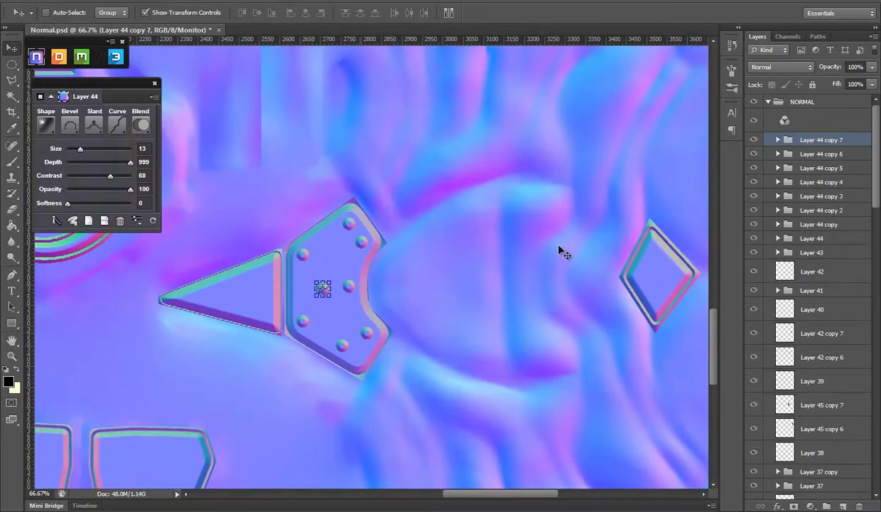
{"action": "left_click_drag", "start_coordinate": [264, 274], "coordinate": [265, 307]}
{"action": "left_click_drag", "start_coordinate": [264, 275], "coordinate": [264, 275]}
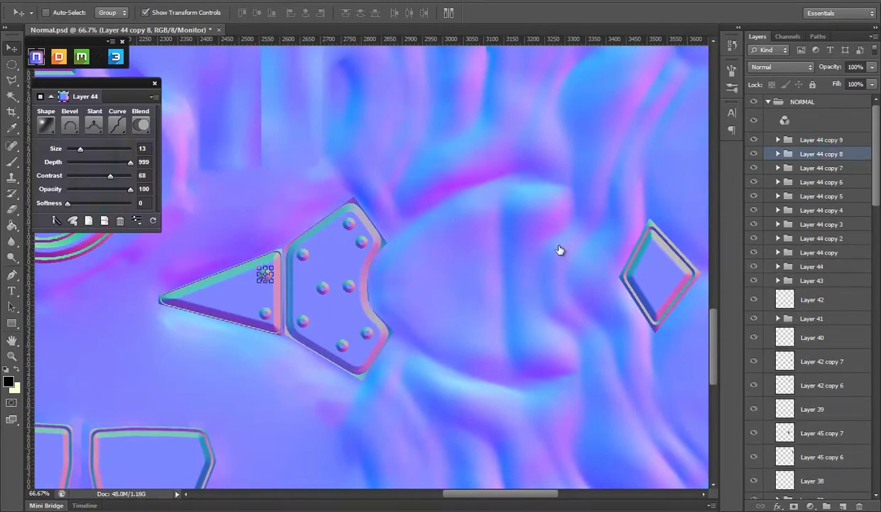
{"action": "left_click_drag", "start_coordinate": [559, 249], "coordinate": [564, 254]}
- Add an empty Layer 45 for the next plate and switch to the Polygonal Lasso
{"action": "scroll", "scroll_direction": "right", "scroll_amount": 3}
{"action": "key", "text": "ctrl+shift+alt+n"}
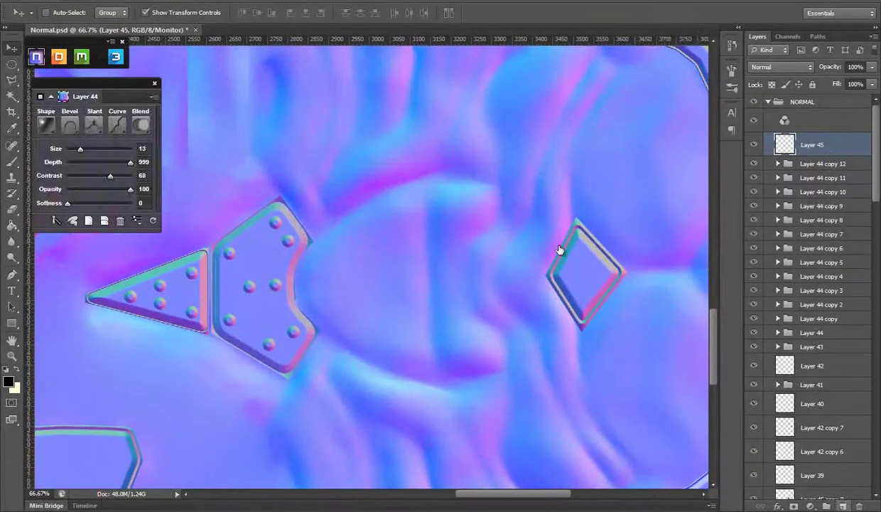
{"action": "key", "text": "l"}
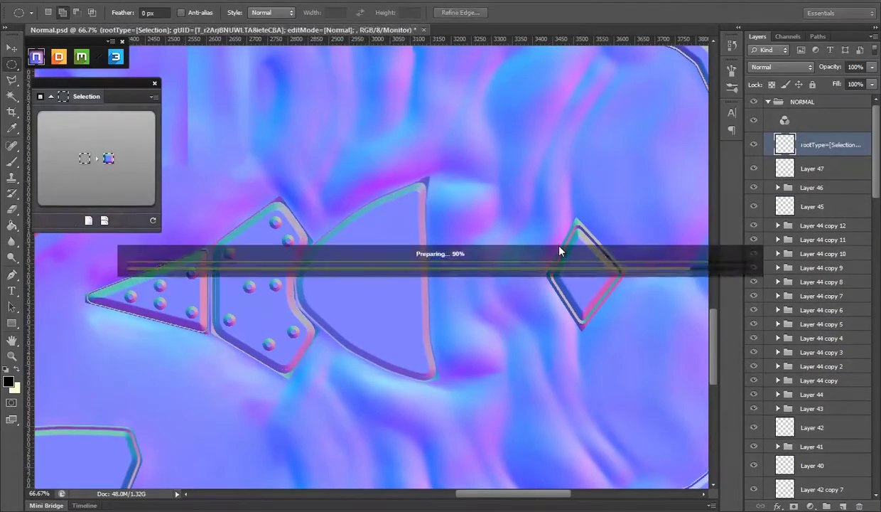
- Switch the round rivet to a different bevel curve and place a ringed copy lower on the plate
{"action": "left_click", "coordinate": [117, 125]}
{"action": "left_click", "coordinate": [43, 146]}
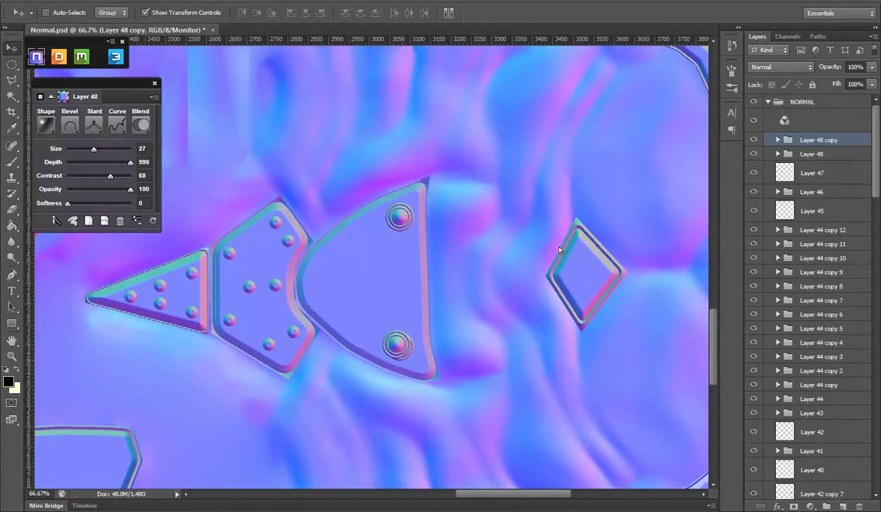
{"action": "left_click_drag", "start_coordinate": [400, 344], "coordinate": [322, 283]}
- Draw a tall rectangular slot on a new layer, bevel it, and repeat it into three slots
{"action": "key", "text": "ctrl+shift+alt+n"}
{"action": "right_click", "coordinate": [12, 63]}
{"action": "left_click", "coordinate": [71, 64]}
{"action": "left_click_drag", "start_coordinate": [338, 252], "coordinate": [352, 307]}
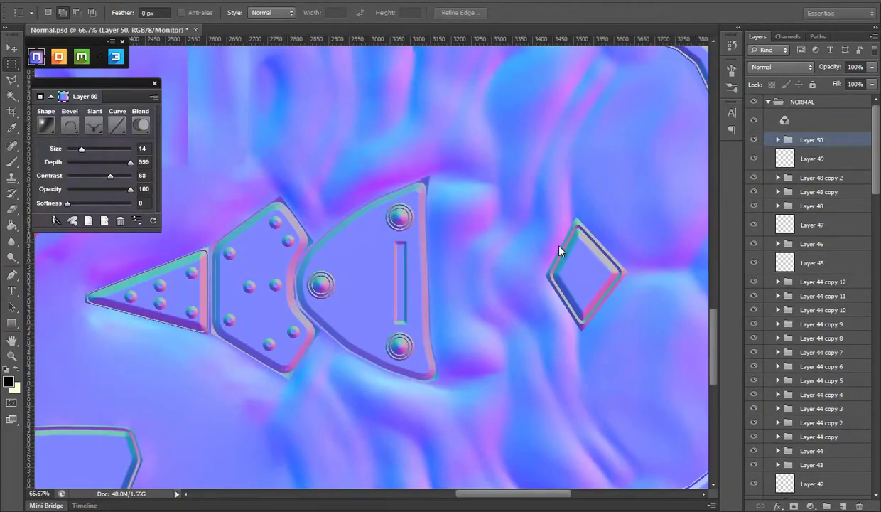
{"action": "left_click_drag", "start_coordinate": [560, 249], "coordinate": [559, 246]}
{"action": "key", "text": "ctrl+t"}
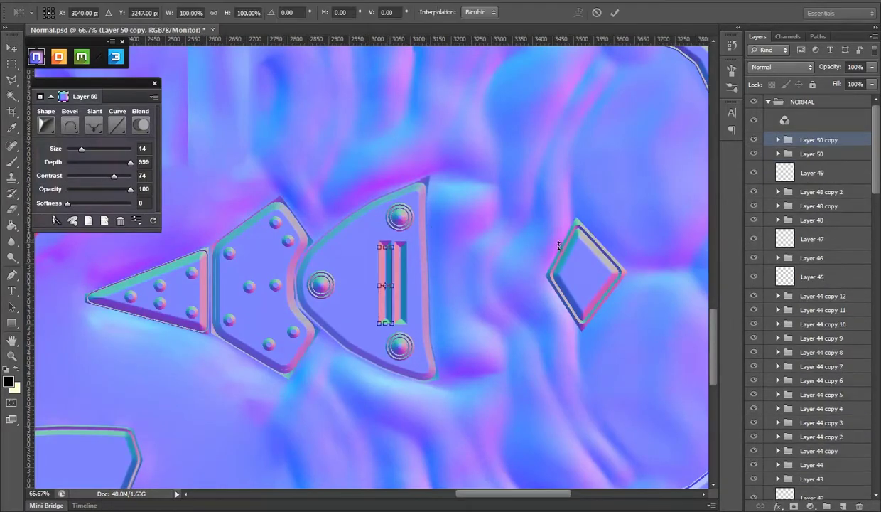
{"action": "key", "text": "ctrl+shift+alt+t"}
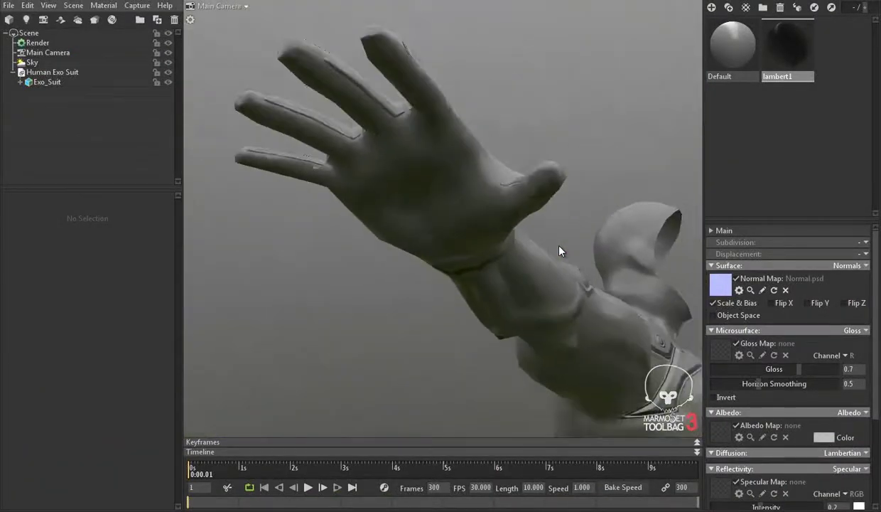
- On new Layer 52, outline a plate beside the three-slot plate and bevel it with nDo's wavy Curve preset
{"action": "key", "text": "z"}
{"action": "scroll", "scroll_direction": "down", "scroll_amount": 3}
{"action": "scroll", "scroll_direction": "up", "scroll_amount": 3}
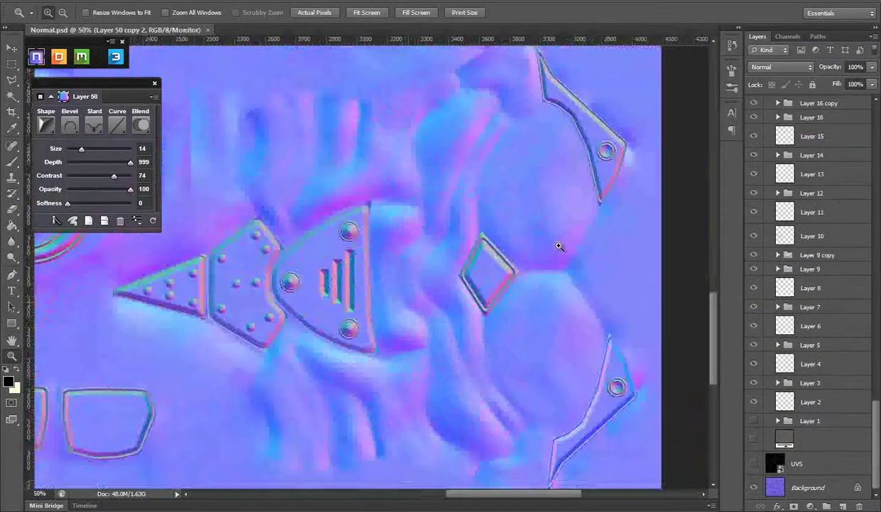
{"action": "key", "text": "ctrl+shift+alt+n"}
{"action": "key", "text": "l"}
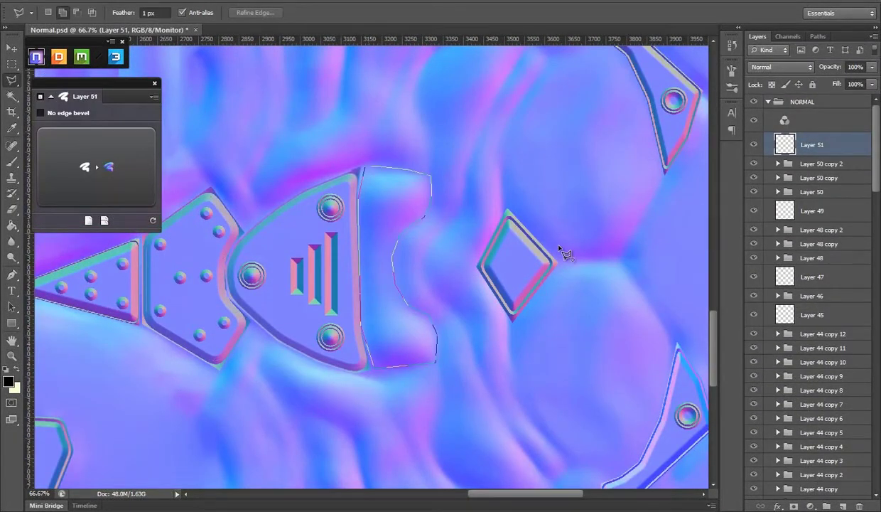
{"action": "key", "text": "F2"}
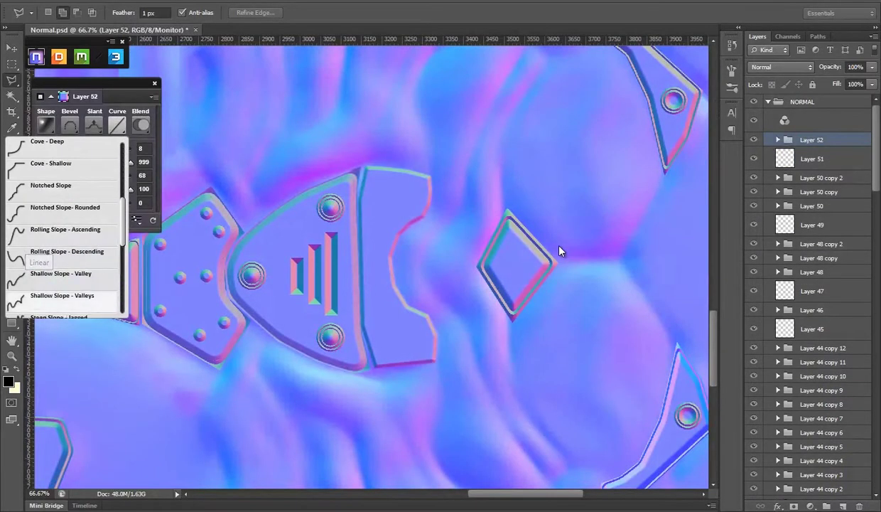
{"action": "left_click", "coordinate": [22, 252]}
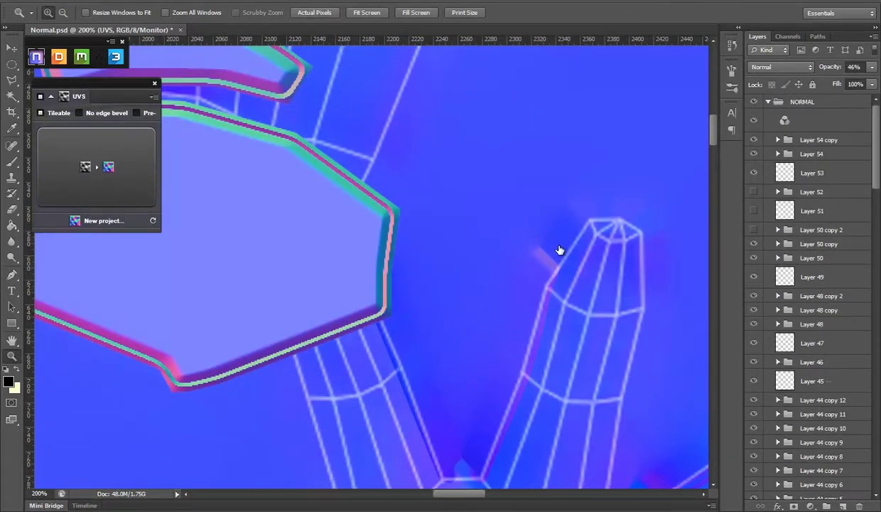
- Duplicate Layer 0 and clone-stamp over the first stray baked marks on the copy
{"action": "key", "text": "ctrl+j"}
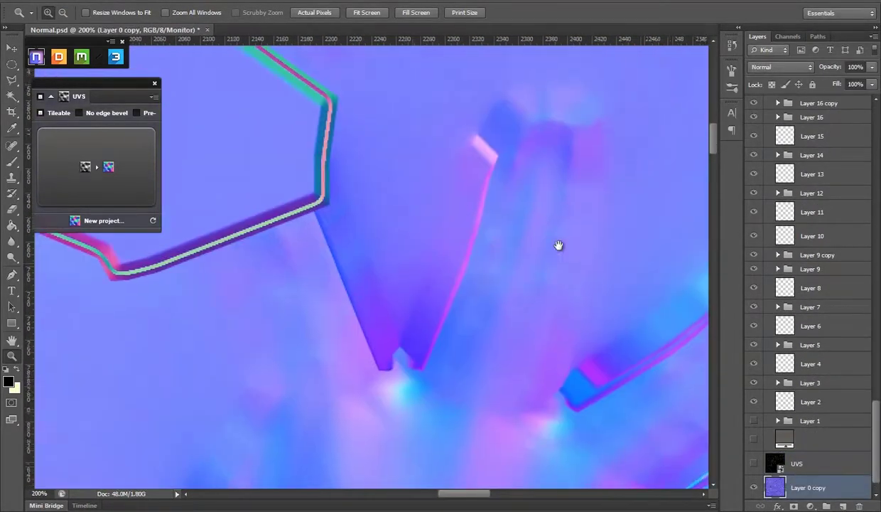
{"action": "key", "text": "s"}
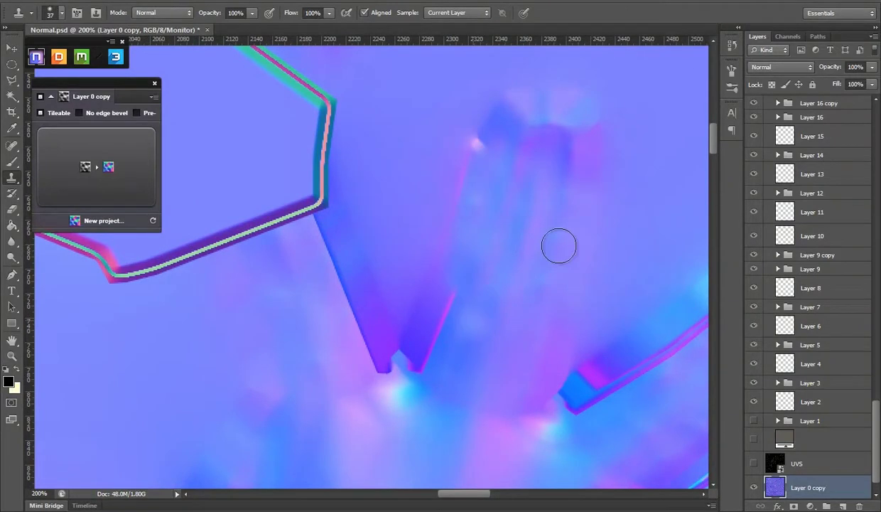
{"action": "scroll", "scroll_direction": "up", "scroll_amount": 3}
{"action": "scroll", "scroll_direction": "right", "scroll_amount": 3}
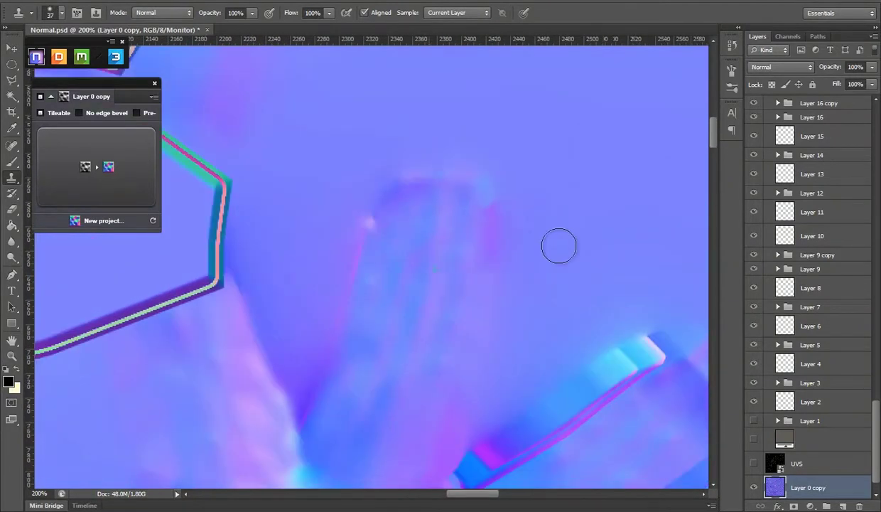
{"action": "scroll", "scroll_direction": "down", "scroll_amount": 3}
{"action": "scroll", "scroll_direction": "right", "scroll_amount": 3}
{"action": "scroll", "scroll_direction": "down", "scroll_amount": 3}
{"action": "scroll", "scroll_direction": "right", "scroll_amount": 3}
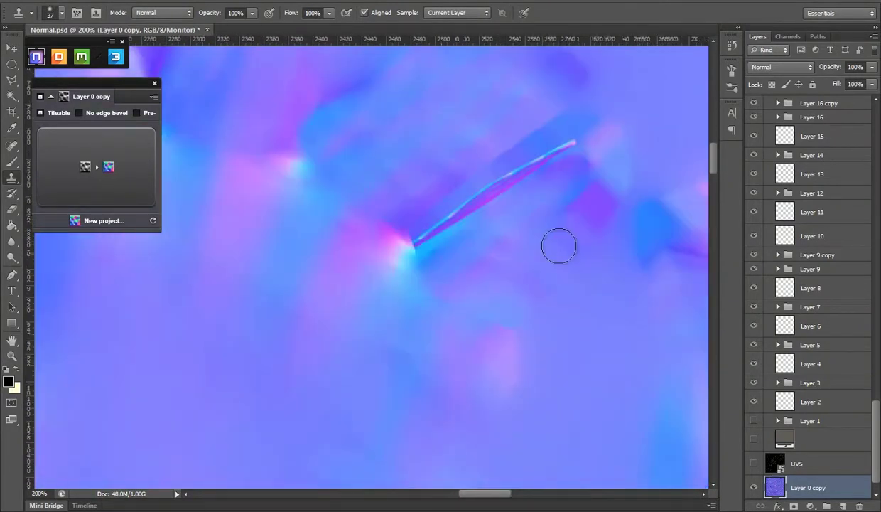
{"action": "scroll", "scroll_direction": "left", "scroll_amount": 3}
{"action": "scroll", "scroll_direction": "left", "scroll_amount": 3}
{"action": "key", "text": "s"}
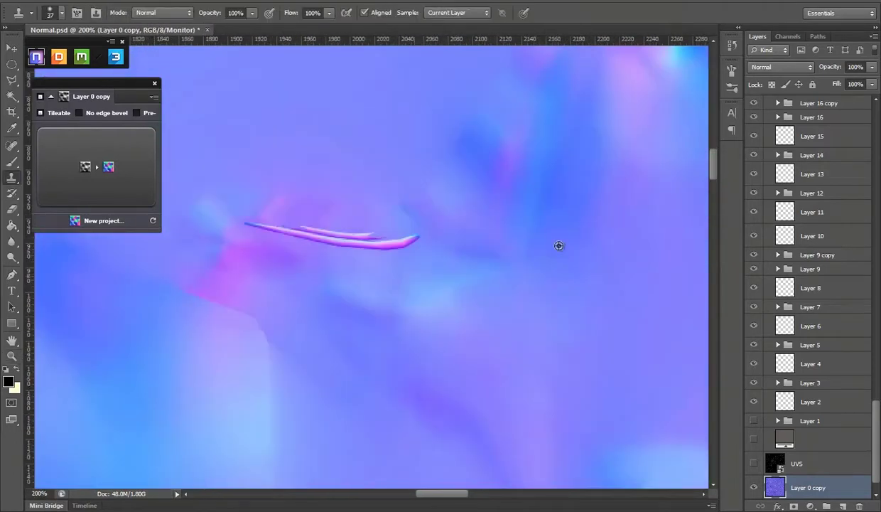
{"action": "scroll", "scroll_direction": "down", "scroll_amount": 3}
{"action": "scroll", "scroll_direction": "up", "scroll_amount": 3}
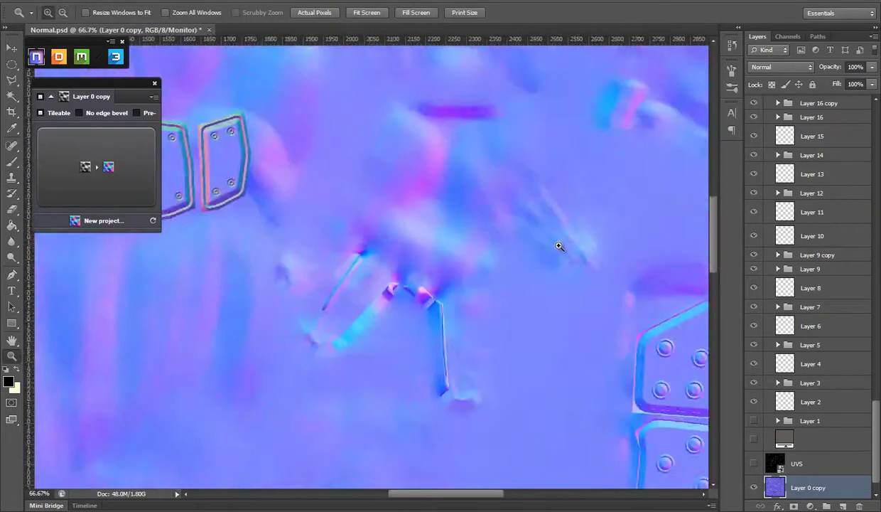
{"action": "scroll", "scroll_direction": "up", "scroll_amount": 3}
{"action": "scroll", "scroll_direction": "down", "scroll_amount": 3}
{"action": "scroll", "scroll_direction": "right", "scroll_amount": 3}
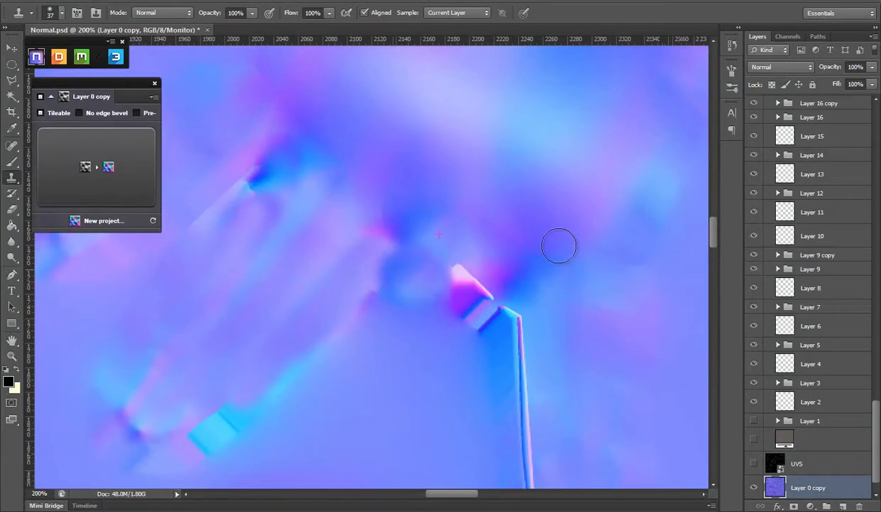
{"action": "scroll", "scroll_direction": "down", "scroll_amount": 3}
{"action": "scroll", "scroll_direction": "right", "scroll_amount": 3}
{"action": "scroll", "scroll_direction": "down", "scroll_amount": 3}
- Zoom in and keep cloning away the remaining artefacts across the normal map
{"action": "key", "text": "z"}
{"action": "scroll", "scroll_direction": "down", "scroll_amount": 3}
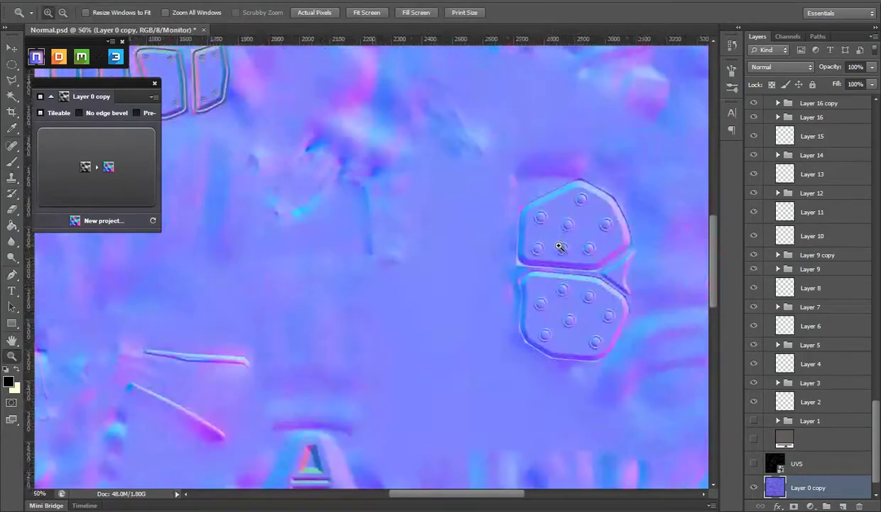
{"action": "scroll", "scroll_direction": "down", "scroll_amount": 3}
{"action": "scroll", "scroll_direction": "up", "scroll_amount": 3}
{"action": "scroll", "scroll_direction": "up", "scroll_amount": 3}
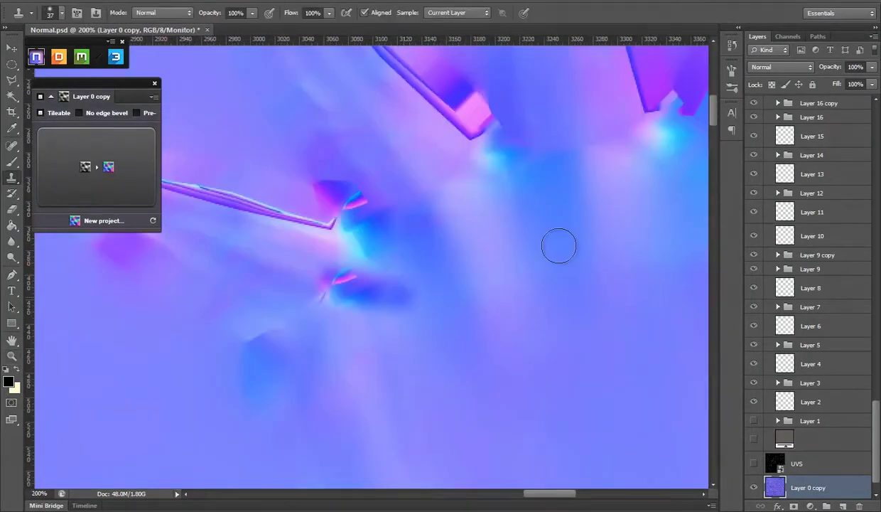
{"action": "scroll", "scroll_direction": "left", "scroll_amount": 3}
{"action": "scroll", "scroll_direction": "up", "scroll_amount": 3}
{"action": "scroll", "scroll_direction": "up", "scroll_amount": 3}
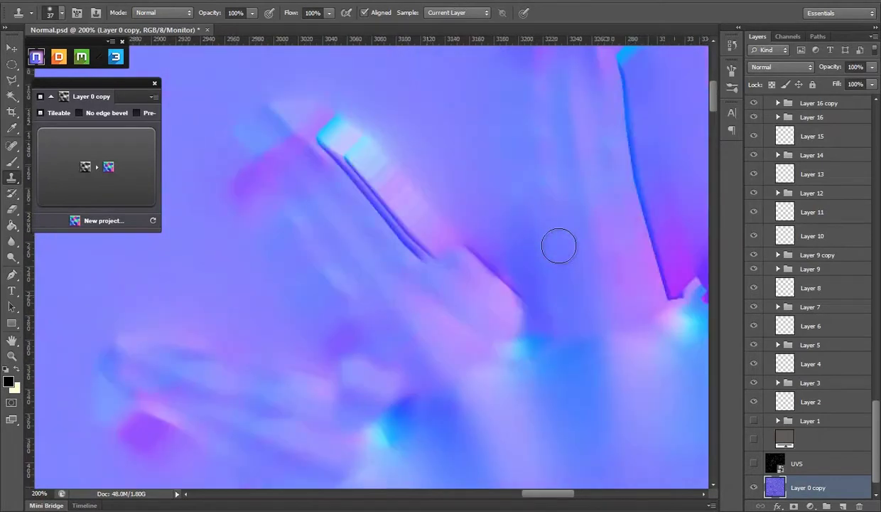
{"action": "scroll", "scroll_direction": "right", "scroll_amount": 3}
{"action": "scroll", "scroll_direction": "down", "scroll_amount": 3}
{"action": "scroll", "scroll_direction": "right", "scroll_amount": 3}
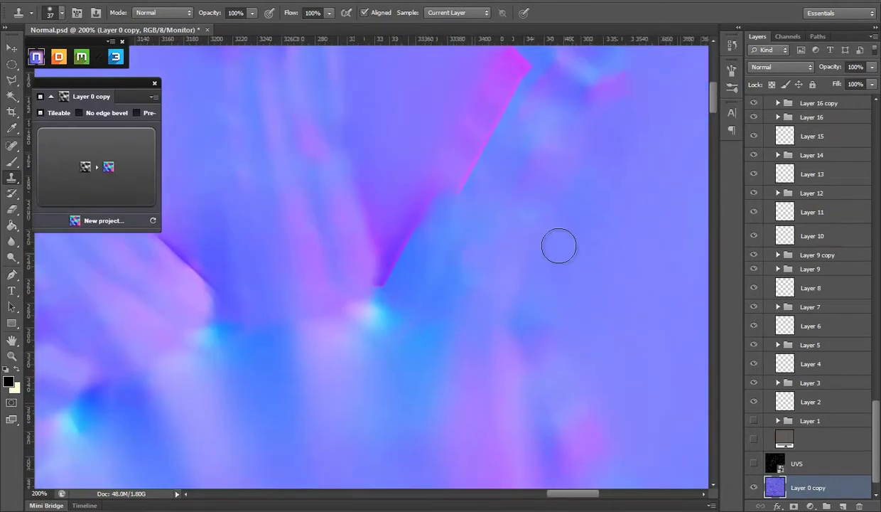
{"action": "scroll", "scroll_direction": "down", "scroll_amount": 3}
{"action": "scroll", "scroll_direction": "down", "scroll_amount": 3}
{"action": "scroll", "scroll_direction": "up", "scroll_amount": 3}
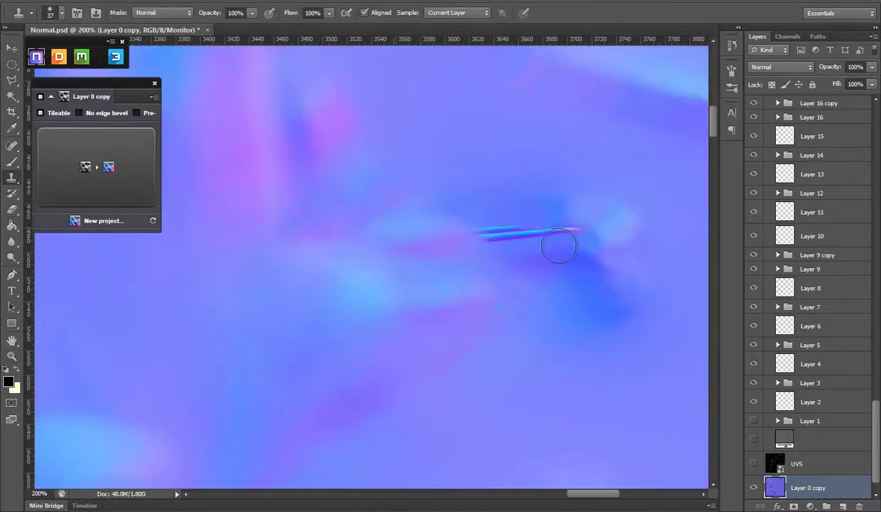
{"action": "scroll", "scroll_direction": "down", "scroll_amount": 3}
{"action": "scroll", "scroll_direction": "up", "scroll_amount": 3}
{"action": "scroll", "scroll_direction": "up", "scroll_amount": 3}
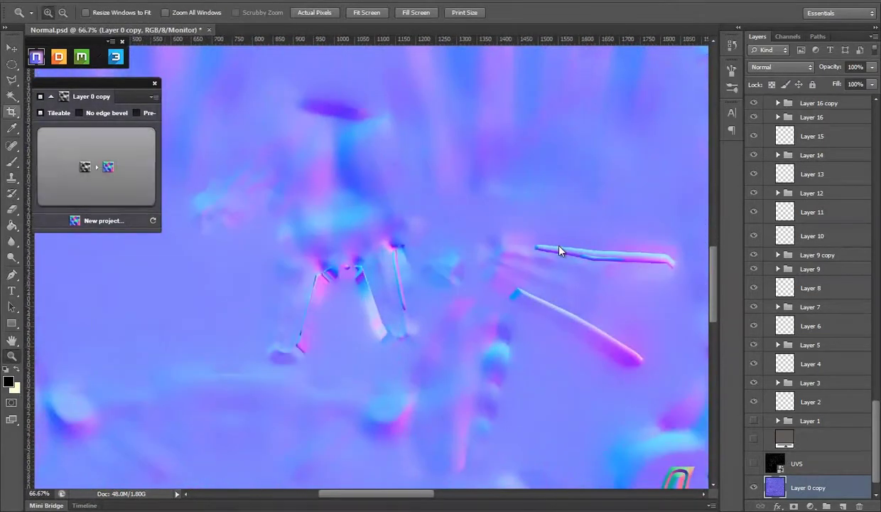
{"action": "key", "text": "s"}
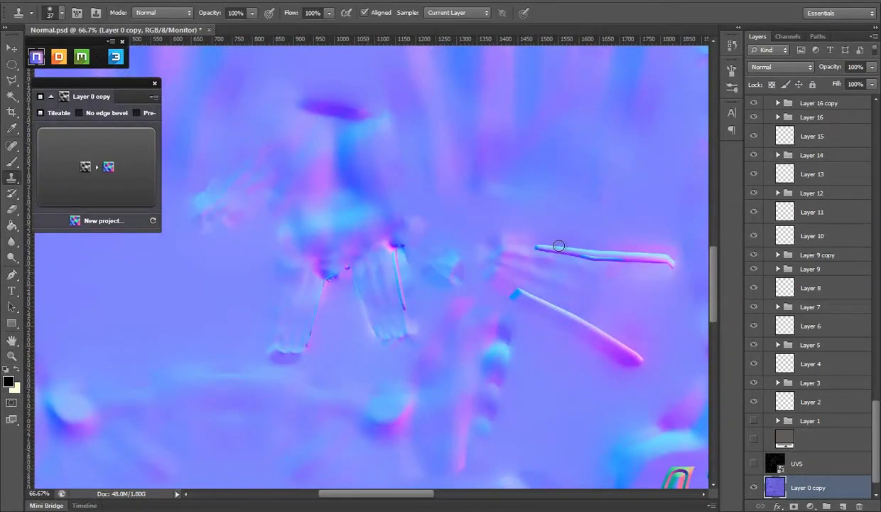
{"action": "scroll", "scroll_direction": "right", "scroll_amount": 3}
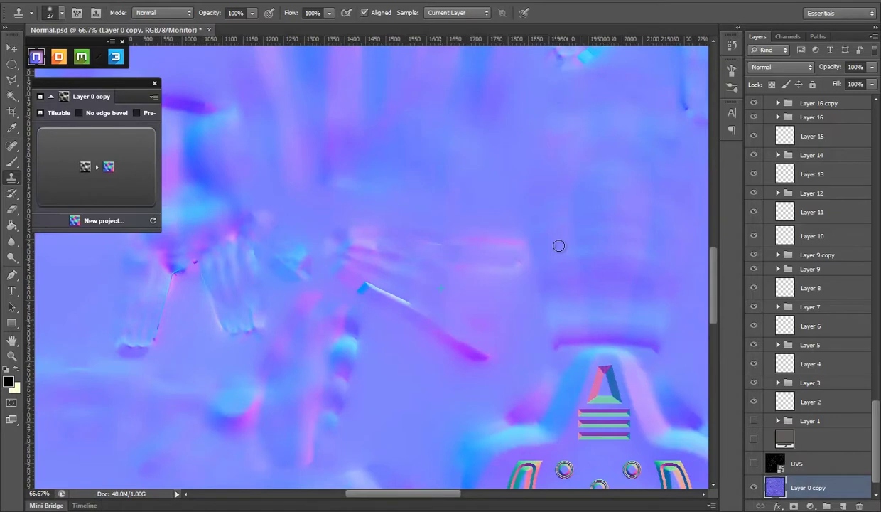
{"action": "scroll", "scroll_direction": "down", "scroll_amount": 3}
{"action": "scroll", "scroll_direction": "up", "scroll_amount": 3}
{"action": "scroll", "scroll_direction": "right", "scroll_amount": 3}
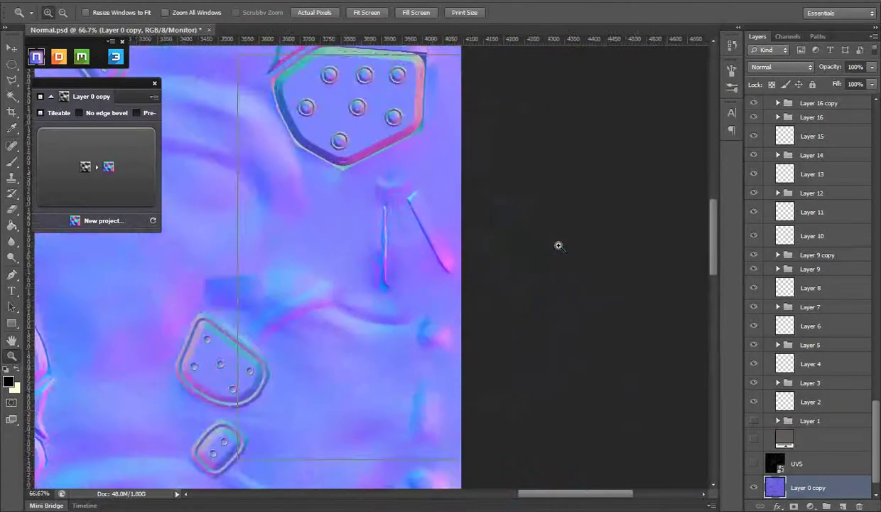
{"action": "scroll", "scroll_direction": "up", "scroll_amount": 3}
{"action": "scroll", "scroll_direction": "down", "scroll_amount": 3}
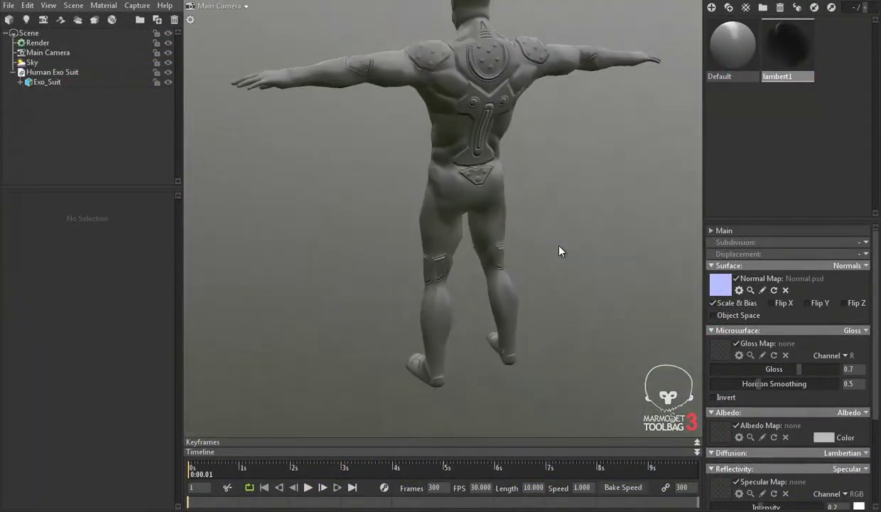
- Save the Human Exo Suit Toolbag scene, then save Normal.psd as a PNG
{"action": "key", "text": "ctrl+s"}
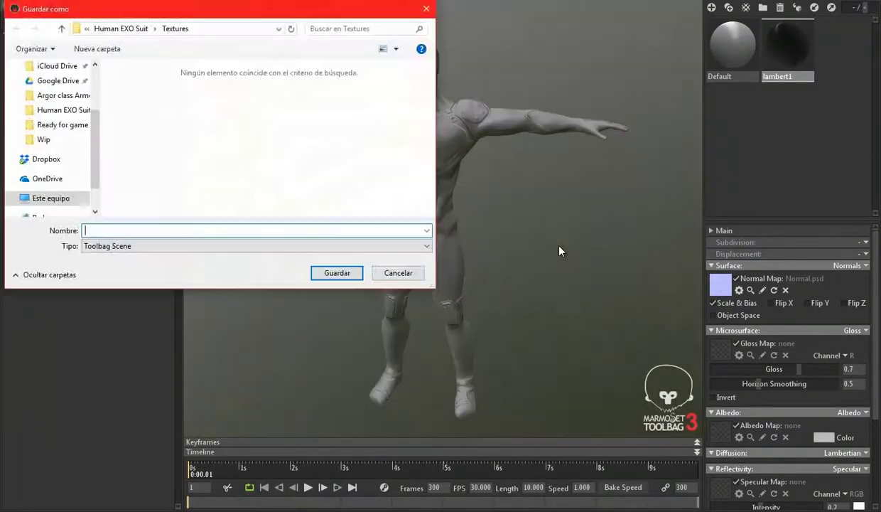
{"action": "type", "text": "Human Exo Suit"}
{"action": "key", "text": "Return"}
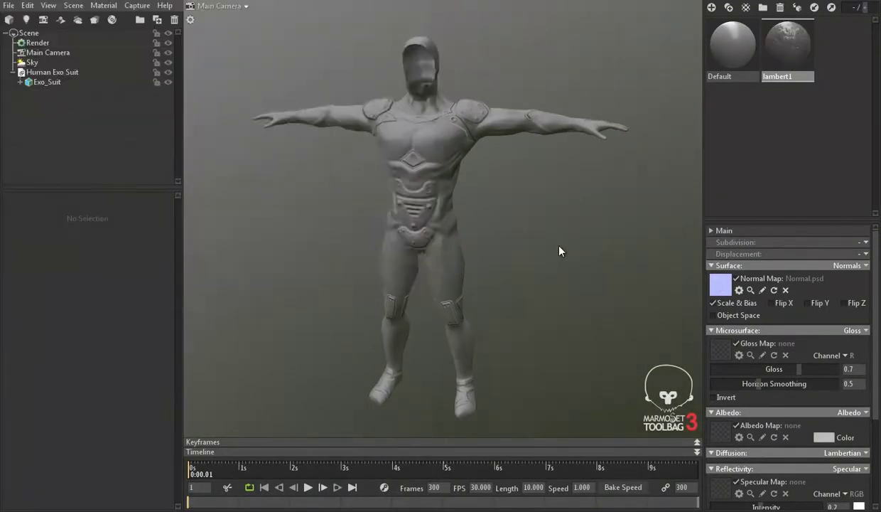
{"action": "key", "text": "alt+Tab"}
{"action": "key", "text": "Return"}
{"action": "key", "text": "Return"}
{"action": "key", "text": "Return"}
{"action": "key", "text": "Return"}
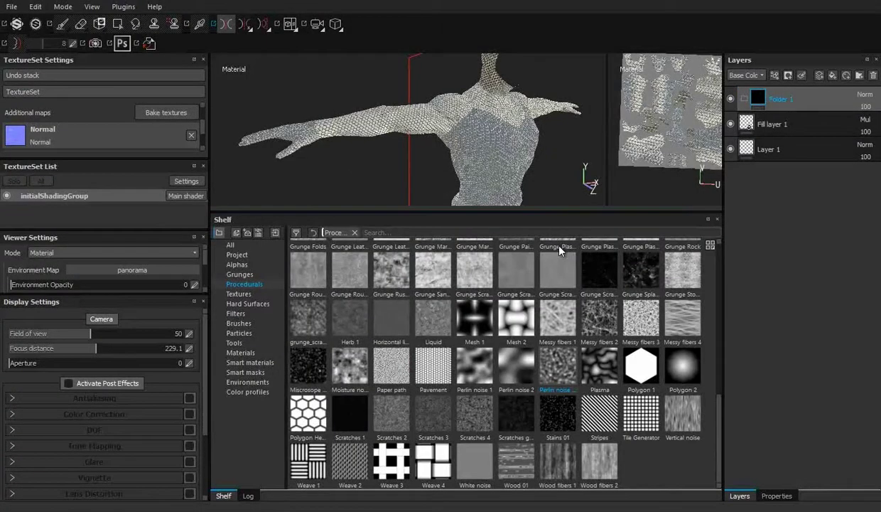
- Nest Fill layer 1 in the Chain Mail folder, give the folder a black mask, and add Latex Black
{"action": "left_click_drag", "start_coordinate": [559, 250], "coordinate": [558, 246]}
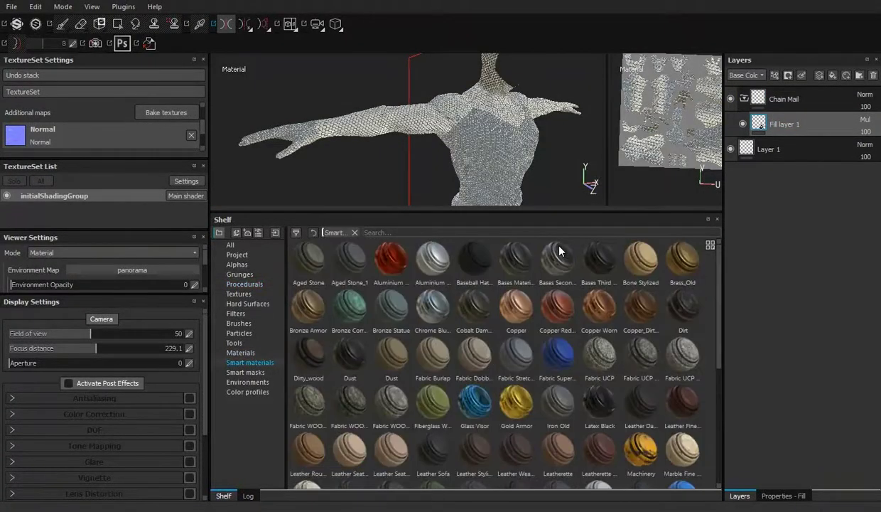
{"action": "right_click", "coordinate": [782, 99]}
{"action": "left_click", "coordinate": [767, 89]}
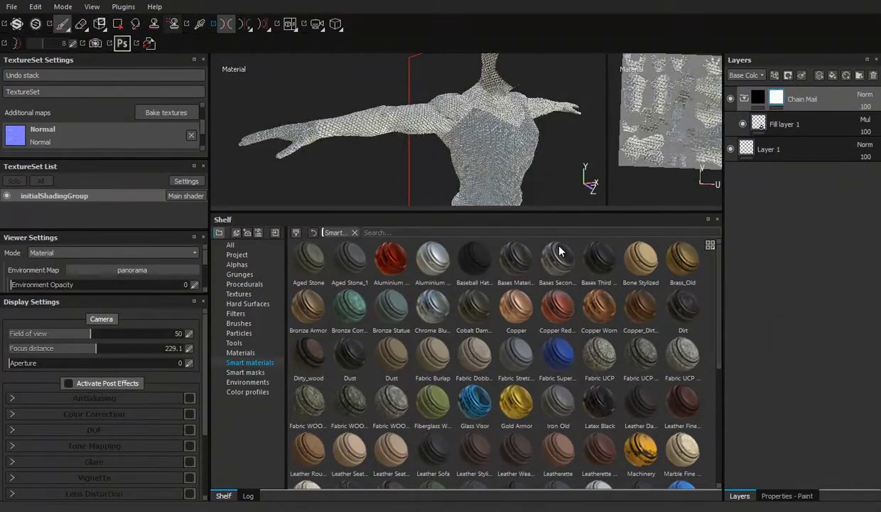
{"action": "scroll", "scroll_direction": "down", "scroll_amount": 3}
{"action": "left_click_drag", "start_coordinate": [600, 286], "coordinate": [558, 245]}
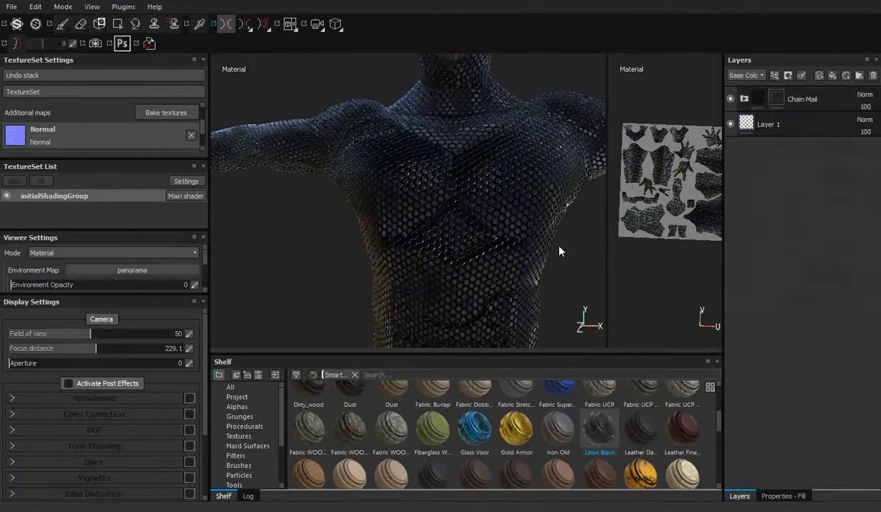
- Paint the Chain Mail mask around the corners and right edge of the crotch triangle plate
{"action": "key", "text": "1"}
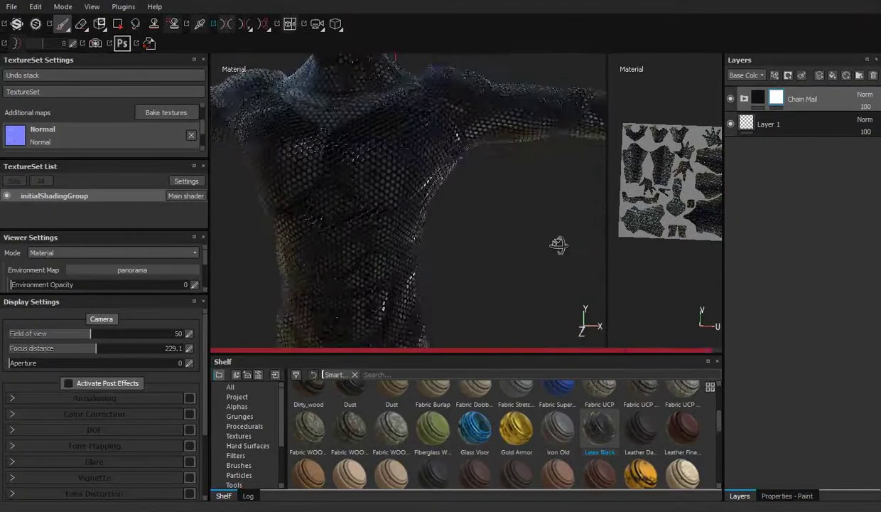
{"action": "left_click_drag", "start_coordinate": [558, 245], "coordinate": [559, 250]}
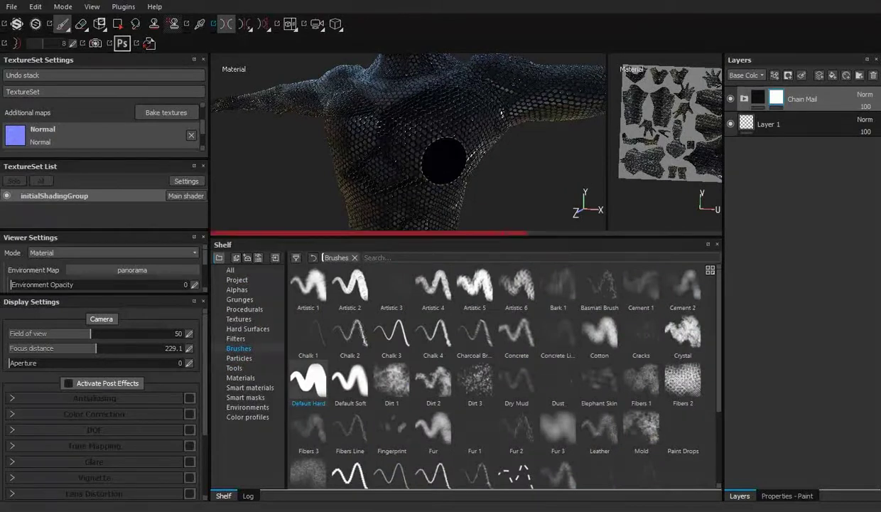
{"action": "left_click_drag", "start_coordinate": [561, 246], "coordinate": [561, 376]}
{"action": "left_click_drag", "start_coordinate": [541, 237], "coordinate": [389, 221]}
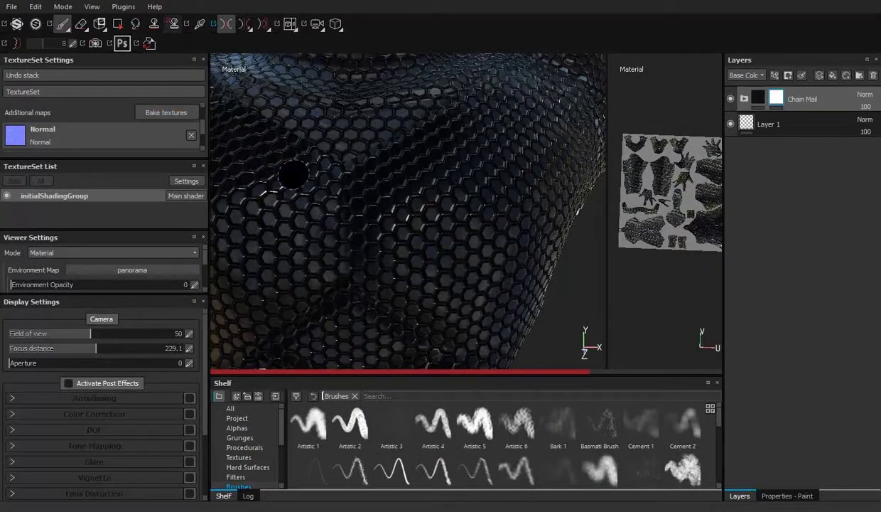
{"action": "left_click_drag", "start_coordinate": [292, 174], "coordinate": [367, 173]}
{"action": "left_click_drag", "start_coordinate": [448, 263], "coordinate": [327, 188]}
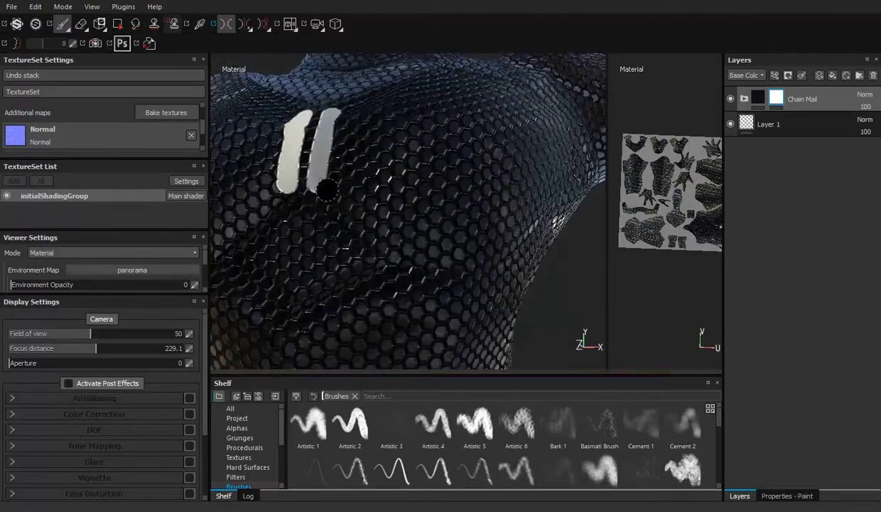
{"action": "left_click_drag", "start_coordinate": [447, 249], "coordinate": [448, 176]}
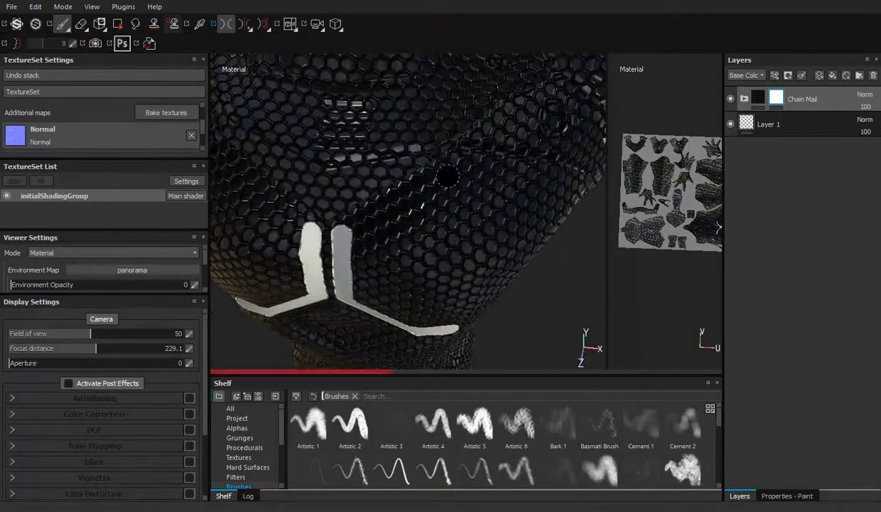
{"action": "left_click_drag", "start_coordinate": [558, 246], "coordinate": [558, 245]}
{"action": "left_click_drag", "start_coordinate": [417, 243], "coordinate": [467, 231]}
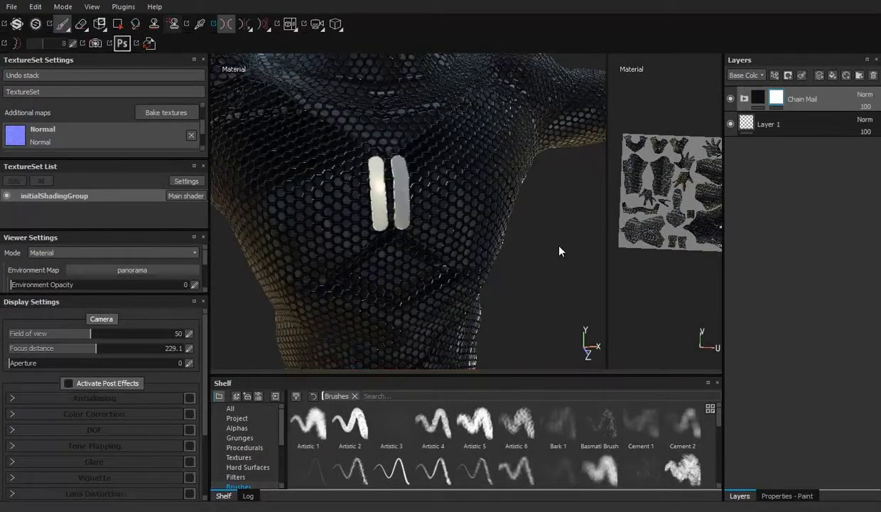
{"action": "left_click_drag", "start_coordinate": [383, 238], "coordinate": [282, 205]}
{"action": "left_click_drag", "start_coordinate": [282, 204], "coordinate": [557, 244]}
{"action": "left_click_drag", "start_coordinate": [557, 244], "coordinate": [432, 140]}
{"action": "left_click", "coordinate": [431, 140]}
{"action": "left_click_drag", "start_coordinate": [431, 140], "coordinate": [397, 239]}
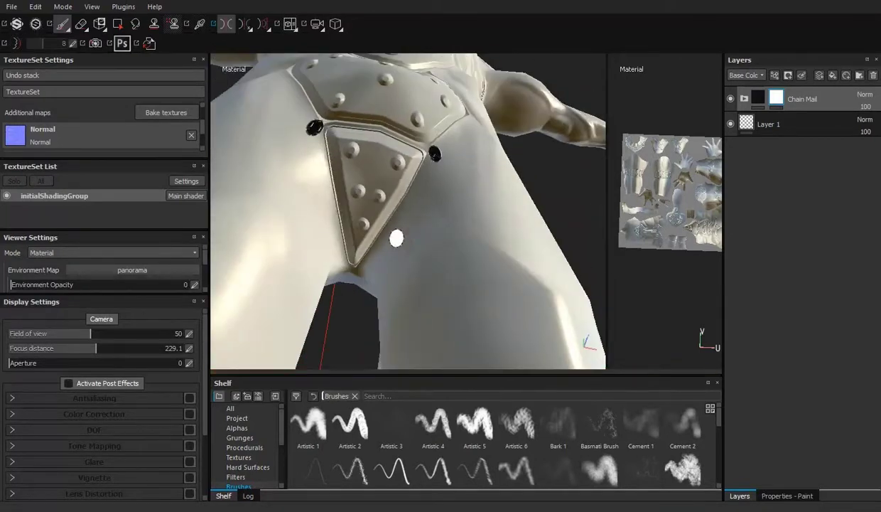
{"action": "left_click_drag", "start_coordinate": [460, 208], "coordinate": [445, 130]}
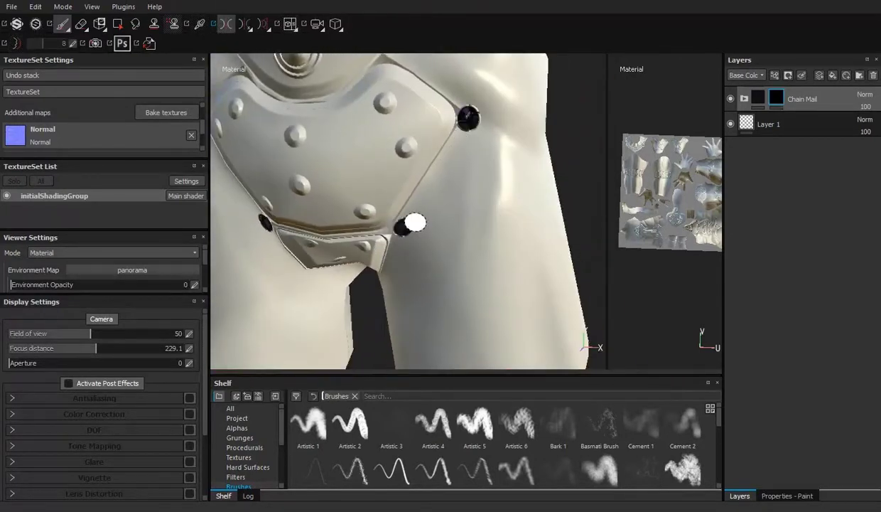
{"action": "left_click_drag", "start_coordinate": [422, 201], "coordinate": [439, 179]}
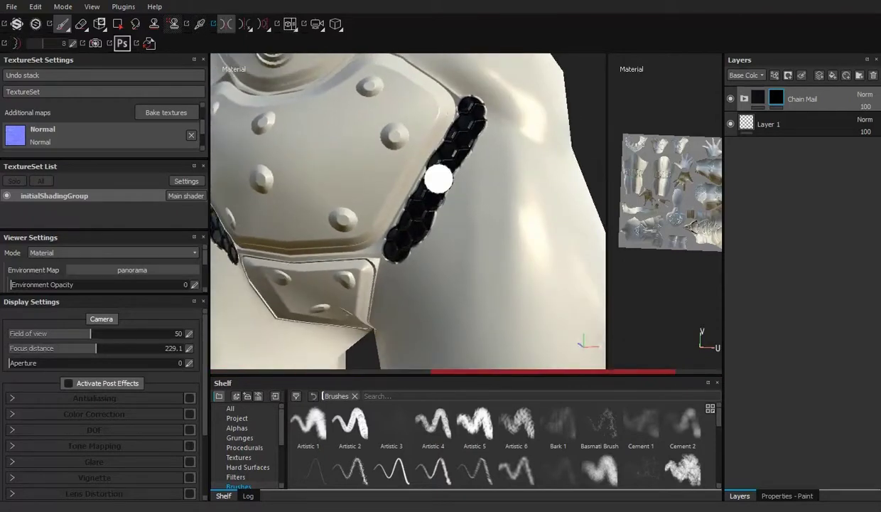
{"action": "left_click_drag", "start_coordinate": [398, 228], "coordinate": [409, 249]}
- Paint chain mail around the hip plate and in the groove between the chest-plate bolts
{"action": "left_click_drag", "start_coordinate": [445, 188], "coordinate": [367, 134]}
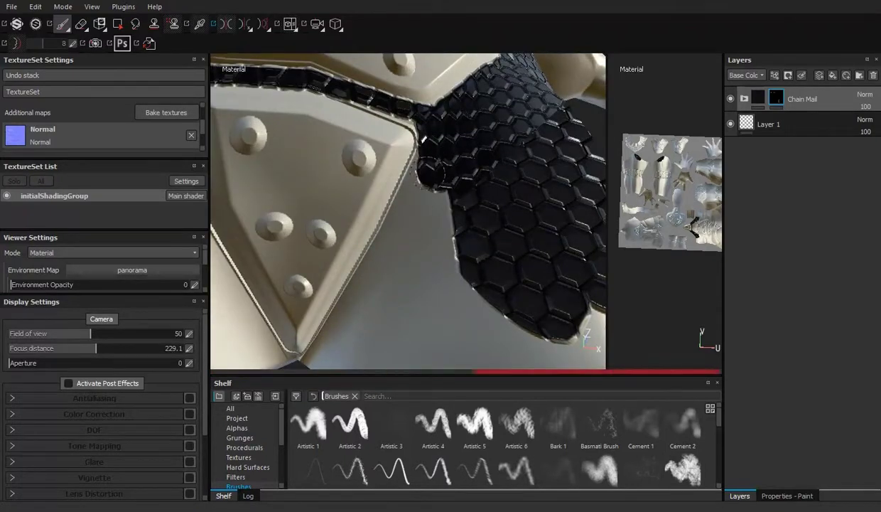
{"action": "left_click_drag", "start_coordinate": [429, 277], "coordinate": [426, 192]}
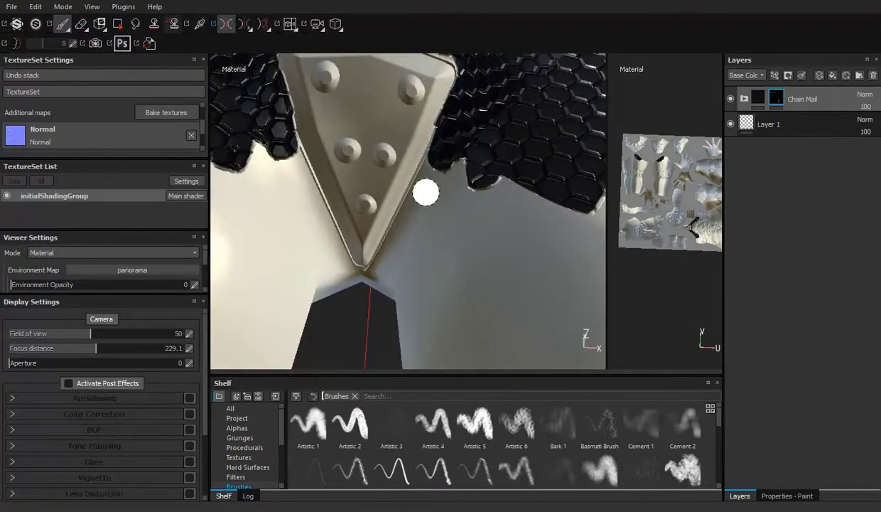
{"action": "left_click_drag", "start_coordinate": [512, 207], "coordinate": [402, 157]}
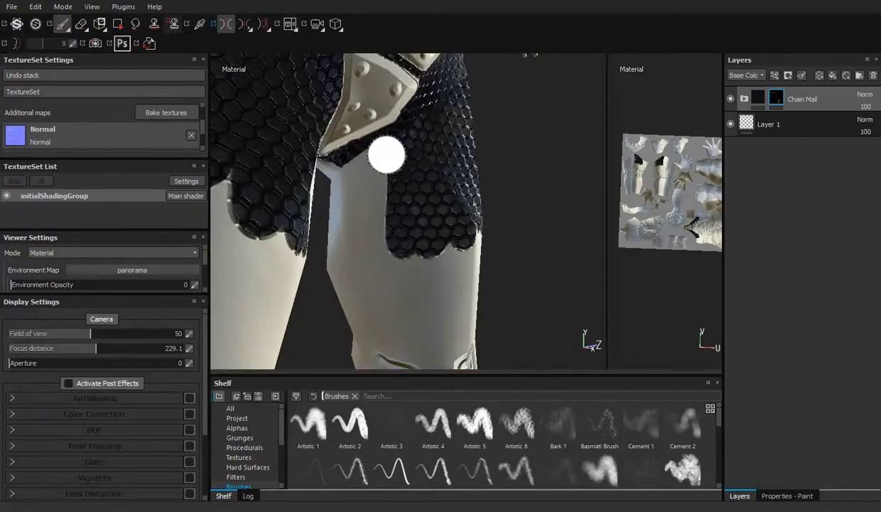
{"action": "left_click_drag", "start_coordinate": [369, 238], "coordinate": [556, 246]}
{"action": "scroll", "scroll_direction": "up", "scroll_amount": 3}
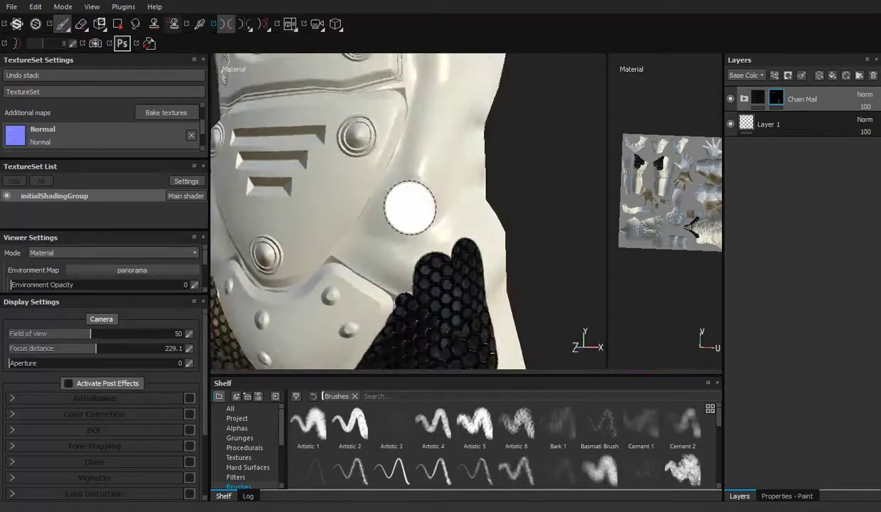
{"action": "scroll", "scroll_direction": "up", "scroll_amount": 3}
{"action": "left_click_drag", "start_coordinate": [397, 261], "coordinate": [557, 246]}
{"action": "scroll", "scroll_direction": "up", "scroll_amount": 3}
{"action": "left_click_drag", "start_coordinate": [451, 254], "coordinate": [273, 249]}
{"action": "left_click_drag", "start_coordinate": [334, 221], "coordinate": [568, 213]}
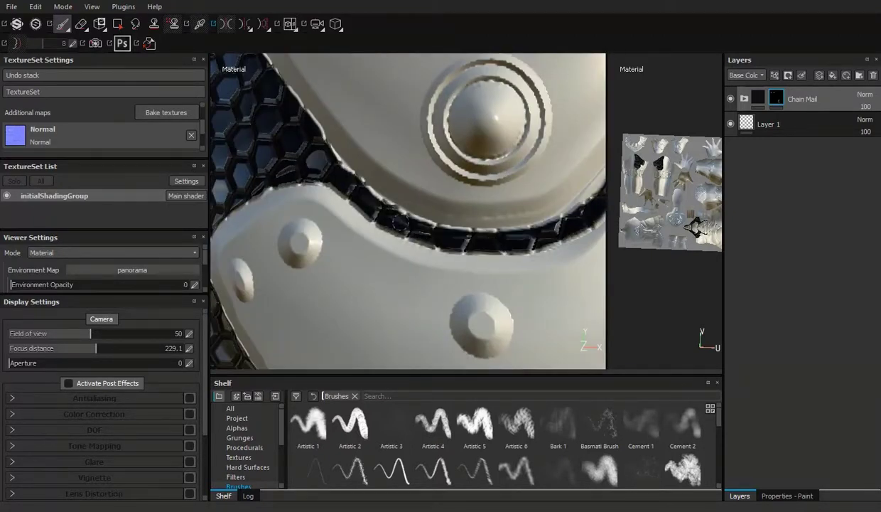
{"action": "key", "text": "f"}
{"action": "key", "text": "l"}
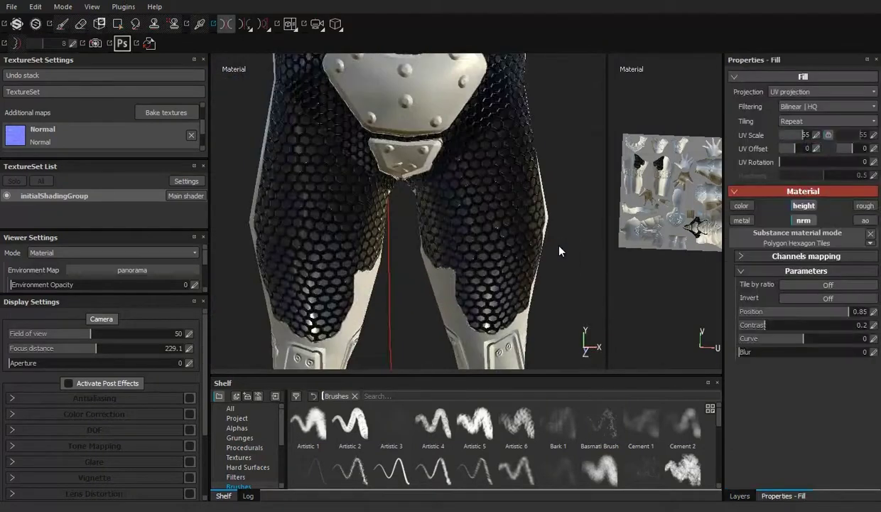
- Resume mask painting with mirroring on, working chain mail around the grooved plate at the torso side
{"action": "left_click_drag", "start_coordinate": [559, 245], "coordinate": [559, 250]}
{"action": "key", "text": "1"}
{"action": "scroll", "scroll_direction": "up", "scroll_amount": 3}
{"action": "left_click_drag", "start_coordinate": [455, 178], "coordinate": [433, 139]}
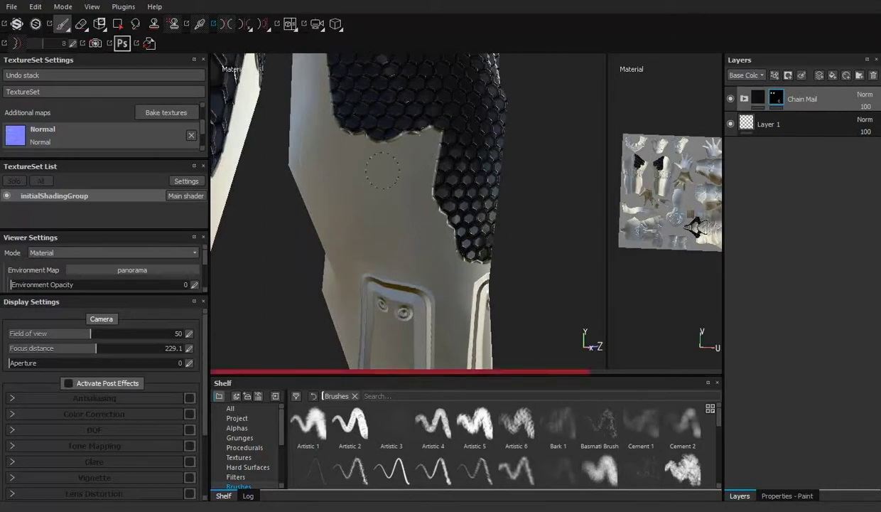
{"action": "key", "text": "l"}
{"action": "key", "text": "f"}
{"action": "left_click_drag", "start_coordinate": [266, 69], "coordinate": [360, 102]}
{"action": "scroll", "scroll_direction": "up", "scroll_amount": 3}
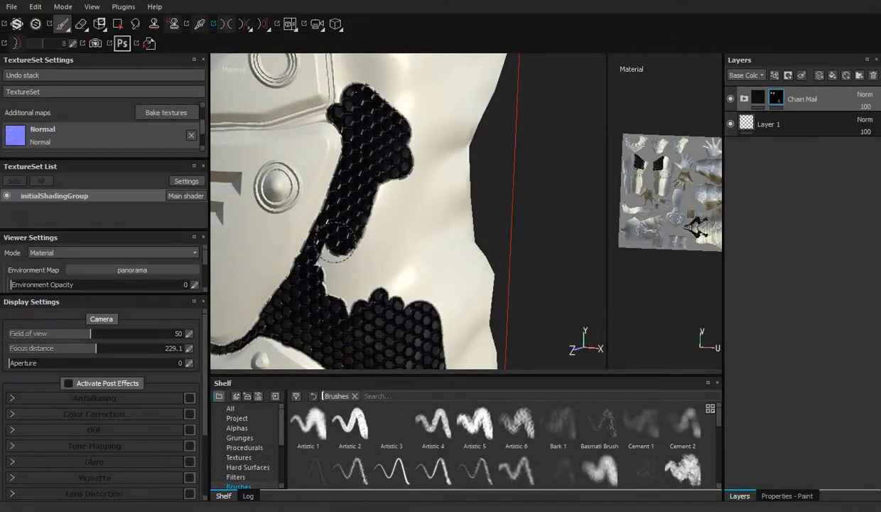
{"action": "left_click_drag", "start_coordinate": [440, 319], "coordinate": [324, 190]}
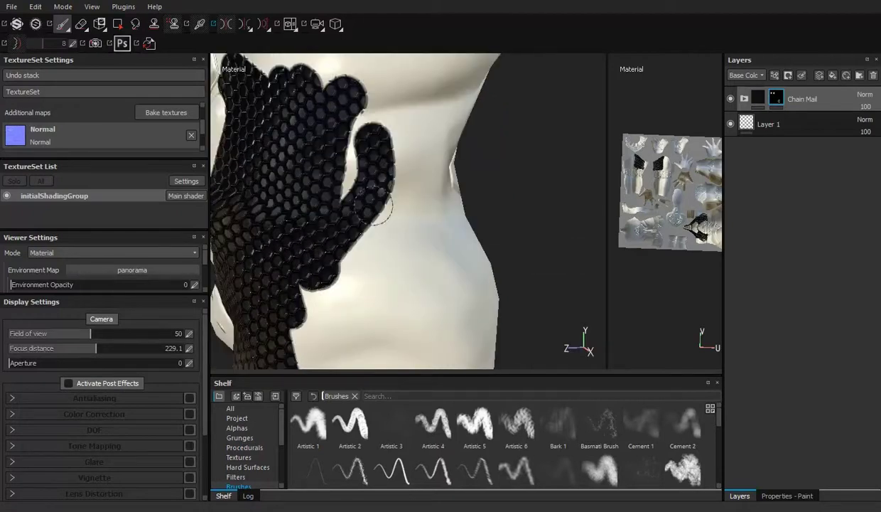
{"action": "left_click_drag", "start_coordinate": [385, 252], "coordinate": [402, 143]}
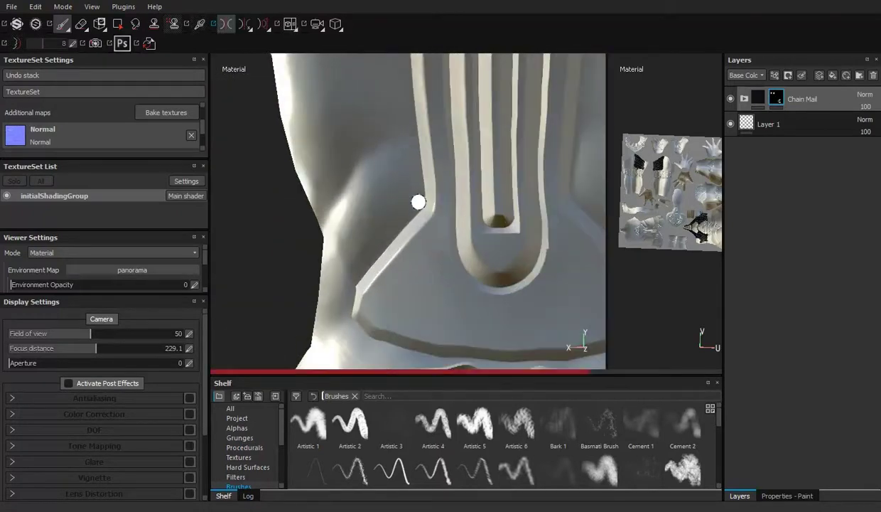
{"action": "left_click_drag", "start_coordinate": [419, 202], "coordinate": [396, 235]}
{"action": "left_click_drag", "start_coordinate": [346, 283], "coordinate": [293, 200]}
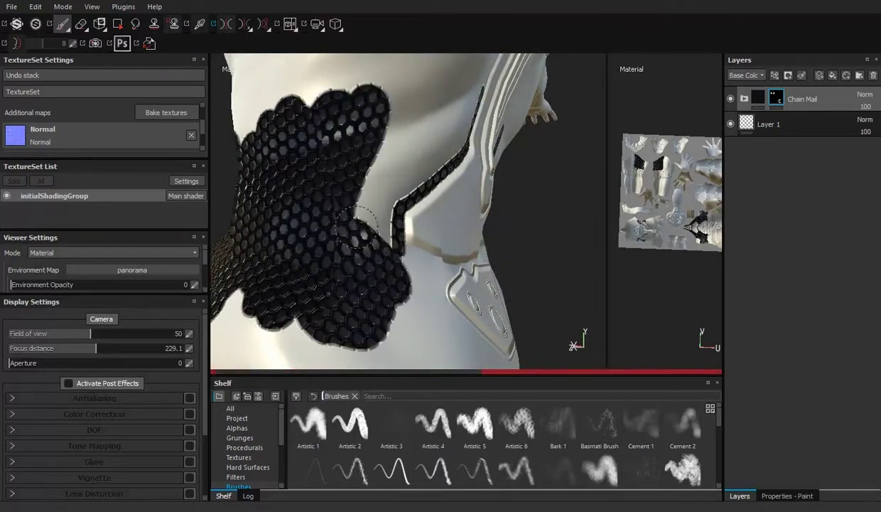
{"action": "left_click_drag", "start_coordinate": [361, 226], "coordinate": [441, 186]}
{"action": "left_click_drag", "start_coordinate": [369, 224], "coordinate": [374, 211]}
{"action": "scroll", "scroll_direction": "down", "scroll_amount": 3}
{"action": "scroll", "scroll_direction": "up", "scroll_amount": 3}
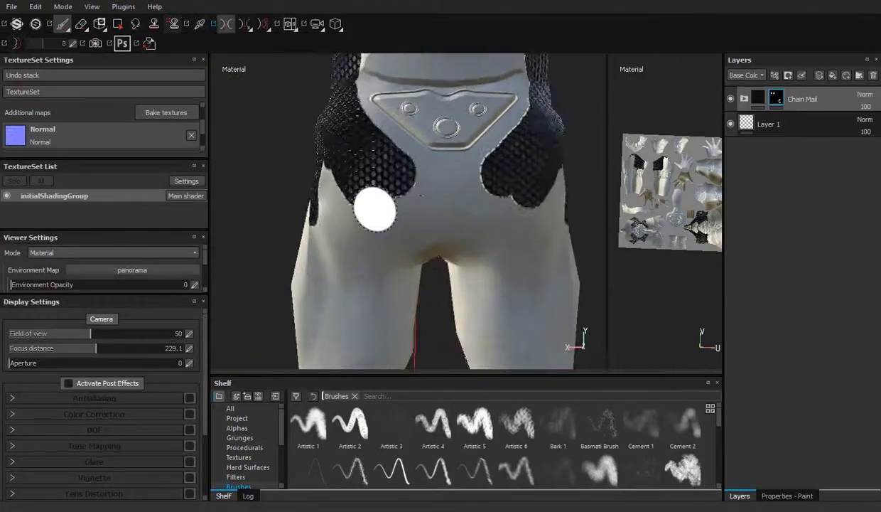
{"action": "scroll", "scroll_direction": "up", "scroll_amount": 3}
{"action": "scroll", "scroll_direction": "up", "scroll_amount": 3}
- Paint dark hexagonal mail over the rear thighs and the seams above the white thigh plates
{"action": "left_click_drag", "start_coordinate": [405, 184], "coordinate": [485, 115]}
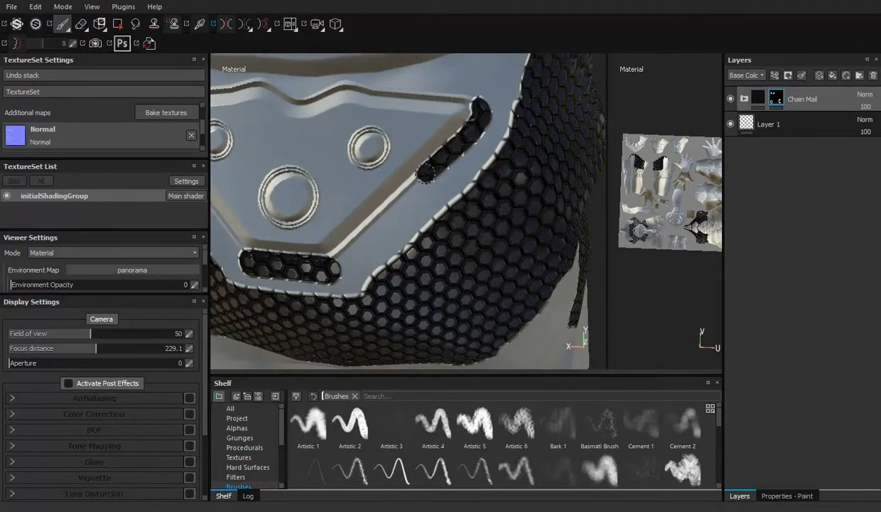
{"action": "left_click_drag", "start_coordinate": [410, 236], "coordinate": [421, 215]}
{"action": "scroll", "scroll_direction": "up", "scroll_amount": 3}
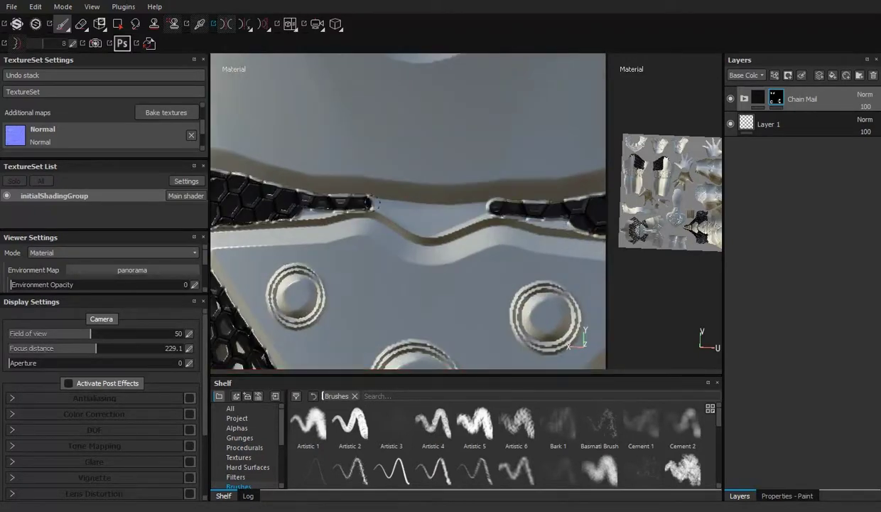
{"action": "left_click_drag", "start_coordinate": [422, 214], "coordinate": [370, 178]}
{"action": "left_click_drag", "start_coordinate": [369, 178], "coordinate": [331, 93]}
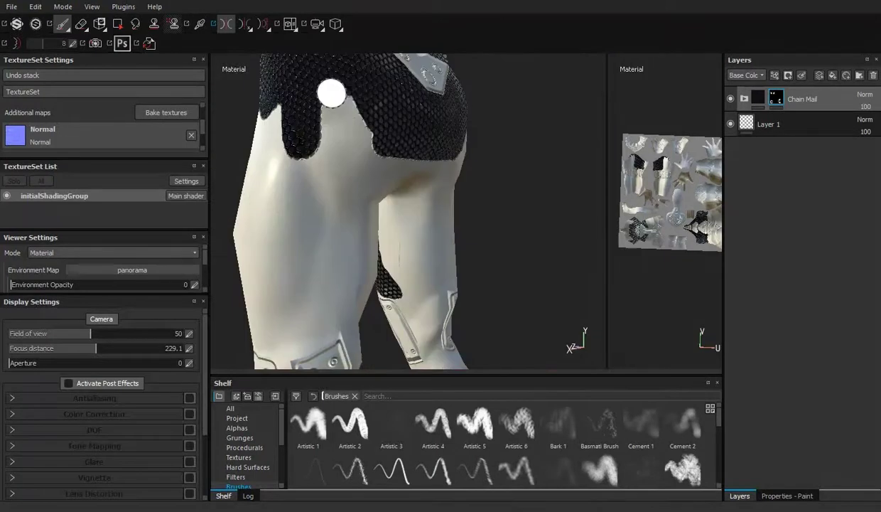
{"action": "left_click_drag", "start_coordinate": [338, 189], "coordinate": [295, 166]}
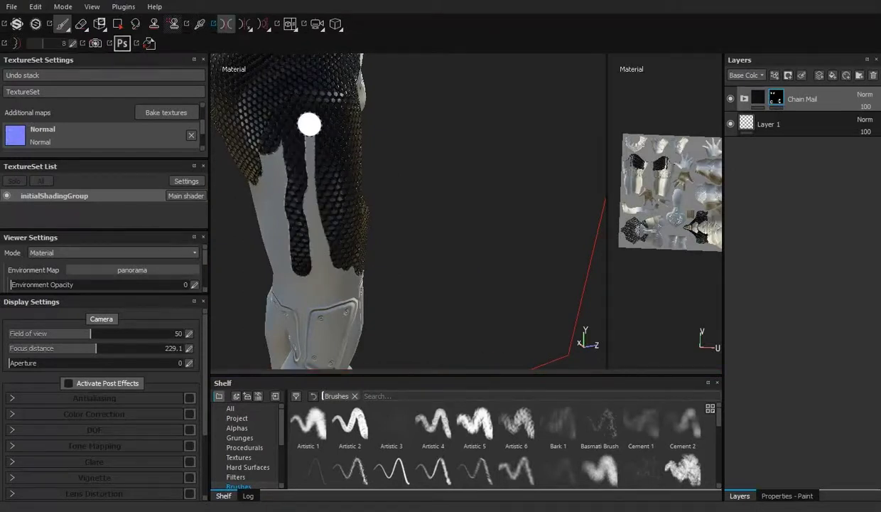
{"action": "left_click_drag", "start_coordinate": [328, 229], "coordinate": [397, 137]}
{"action": "left_click_drag", "start_coordinate": [420, 269], "coordinate": [351, 181]}
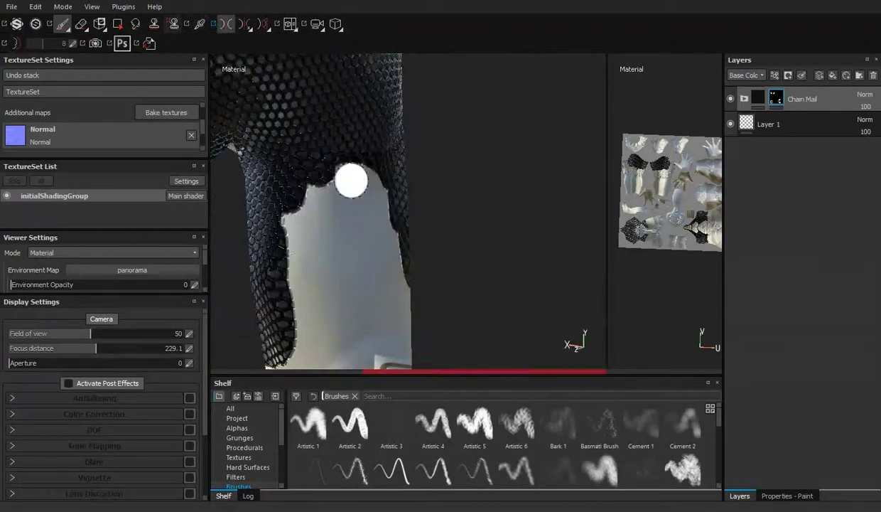
{"action": "left_click_drag", "start_coordinate": [379, 253], "coordinate": [453, 189]}
- Turn on mirror symmetry and paint black chain mail along the leg plate edge
{"action": "key", "text": "l"}
{"action": "left_click_drag", "start_coordinate": [446, 288], "coordinate": [395, 154]}
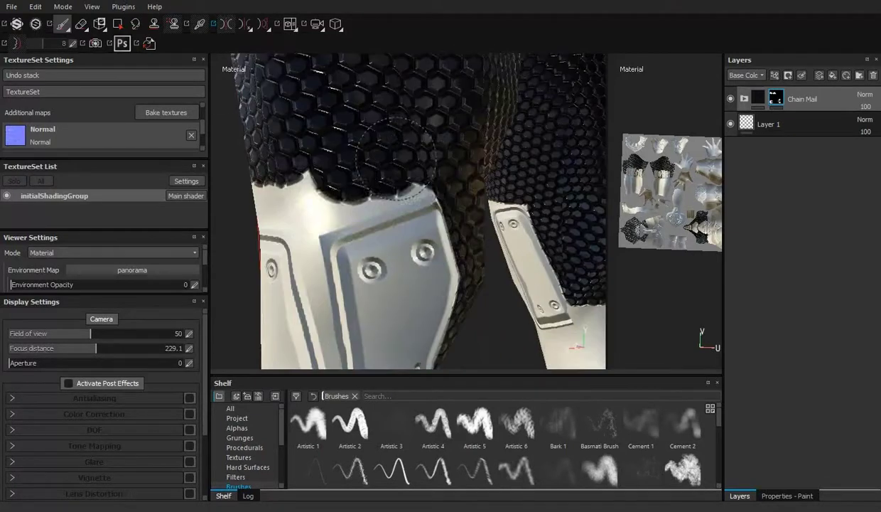
{"action": "left_click_drag", "start_coordinate": [312, 171], "coordinate": [386, 177]}
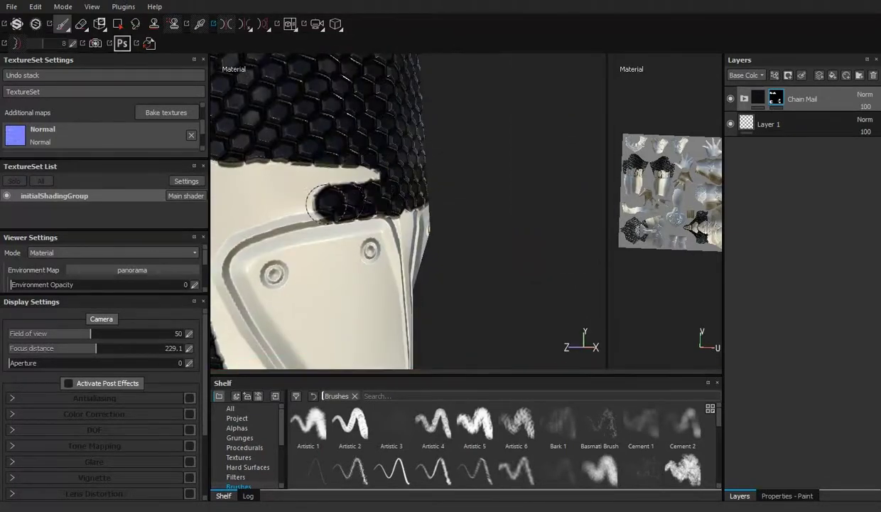
{"action": "left_click_drag", "start_coordinate": [327, 203], "coordinate": [419, 135]}
{"action": "left_click_drag", "start_coordinate": [444, 178], "coordinate": [382, 132]}
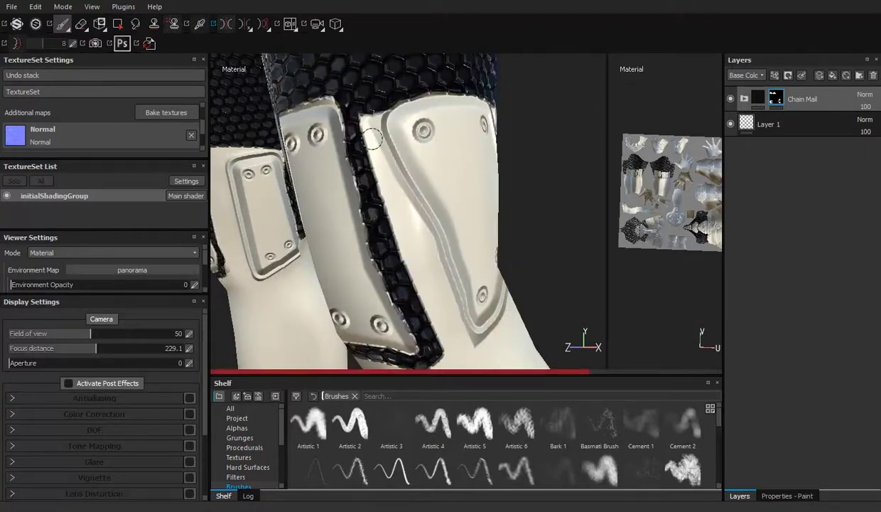
- Inspect the thigh plates and hip from several angles, then reframe the whole character
{"action": "left_click_drag", "start_coordinate": [559, 245], "coordinate": [364, 252]}
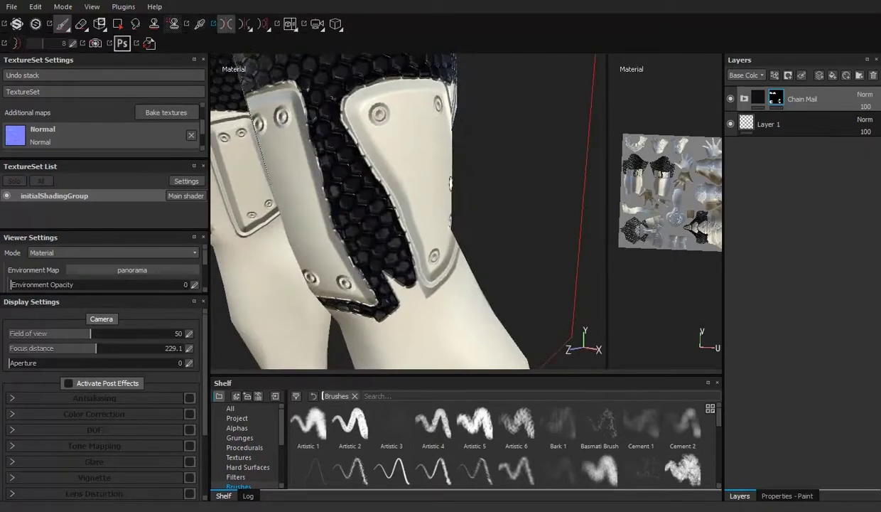
{"action": "left_click_drag", "start_coordinate": [362, 211], "coordinate": [345, 140]}
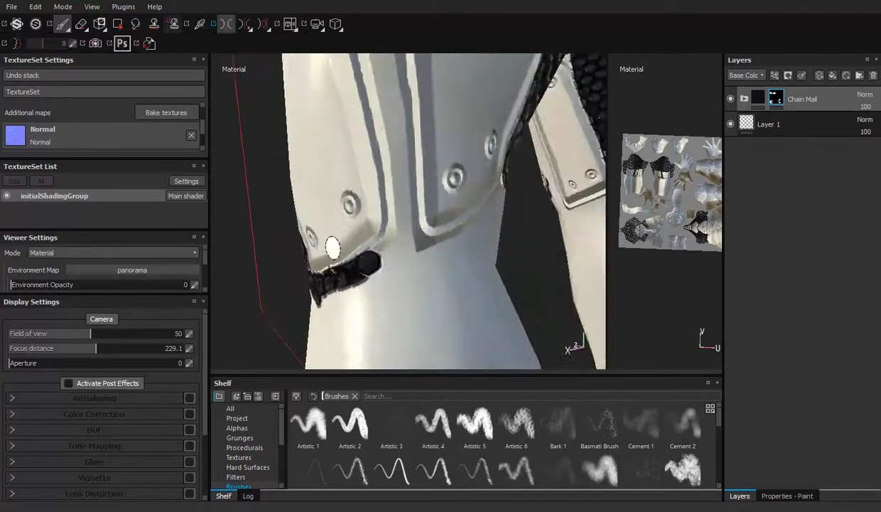
{"action": "left_click_drag", "start_coordinate": [389, 322], "coordinate": [339, 311]}
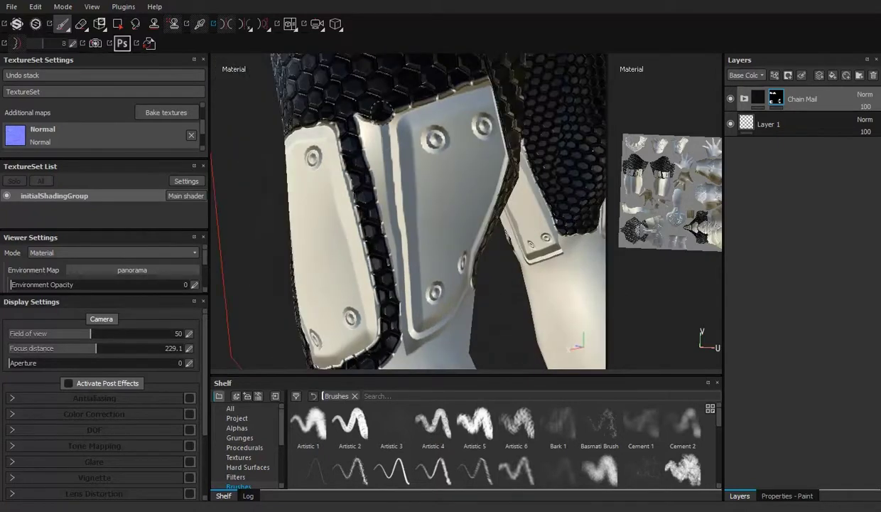
{"action": "left_click_drag", "start_coordinate": [557, 246], "coordinate": [356, 284]}
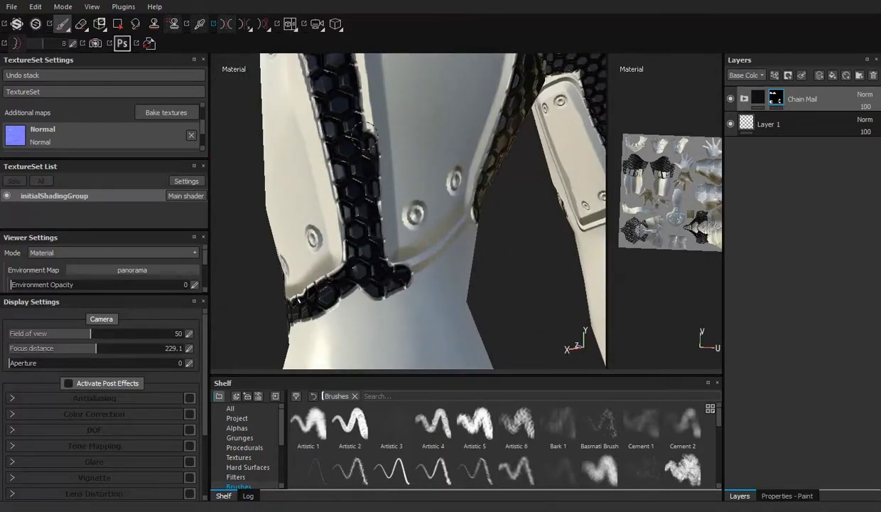
{"action": "left_click_drag", "start_coordinate": [361, 131], "coordinate": [329, 143]}
{"action": "left_click_drag", "start_coordinate": [426, 73], "coordinate": [556, 241]}
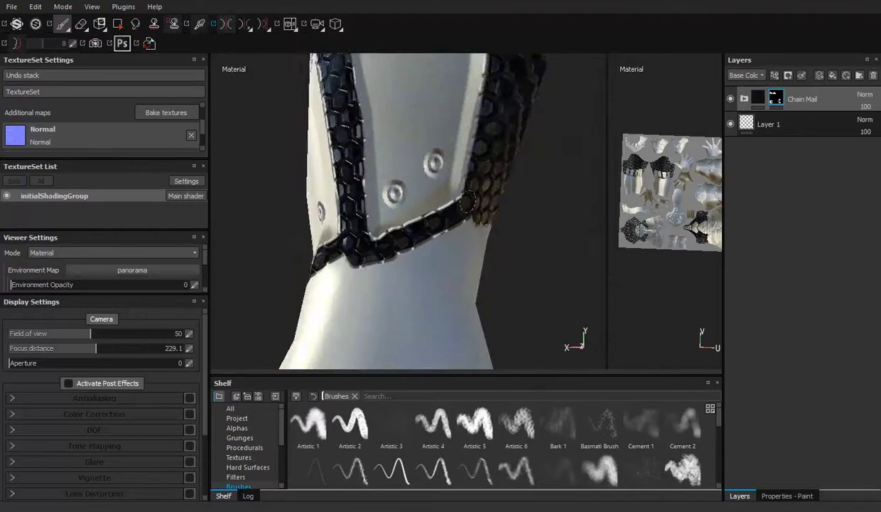
{"action": "scroll", "scroll_direction": "down", "scroll_amount": 3}
{"action": "key", "text": "f"}
{"action": "scroll", "scroll_direction": "up", "scroll_amount": 3}
- Check the chain mail around the knees and down the lower legs to the foot
{"action": "left_click_drag", "start_coordinate": [470, 292], "coordinate": [417, 158]}
{"action": "left_click_drag", "start_coordinate": [418, 158], "coordinate": [428, 210]}
{"action": "left_click_drag", "start_coordinate": [480, 229], "coordinate": [491, 226]}
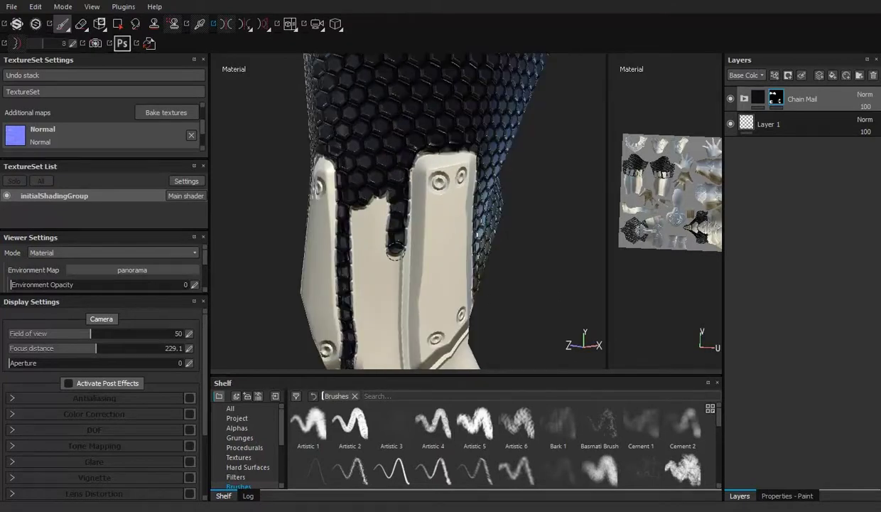
{"action": "left_click_drag", "start_coordinate": [395, 252], "coordinate": [349, 168]}
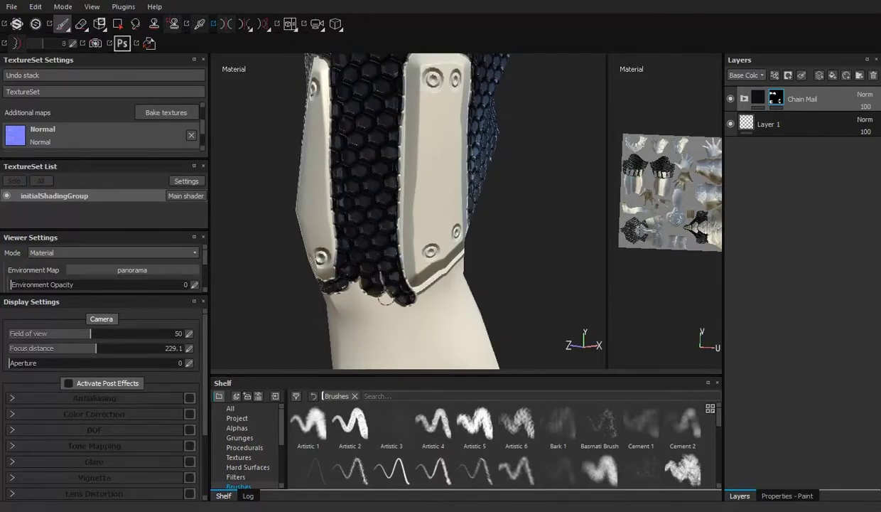
{"action": "left_click_drag", "start_coordinate": [386, 299], "coordinate": [451, 199]}
{"action": "left_click_drag", "start_coordinate": [461, 230], "coordinate": [557, 246]}
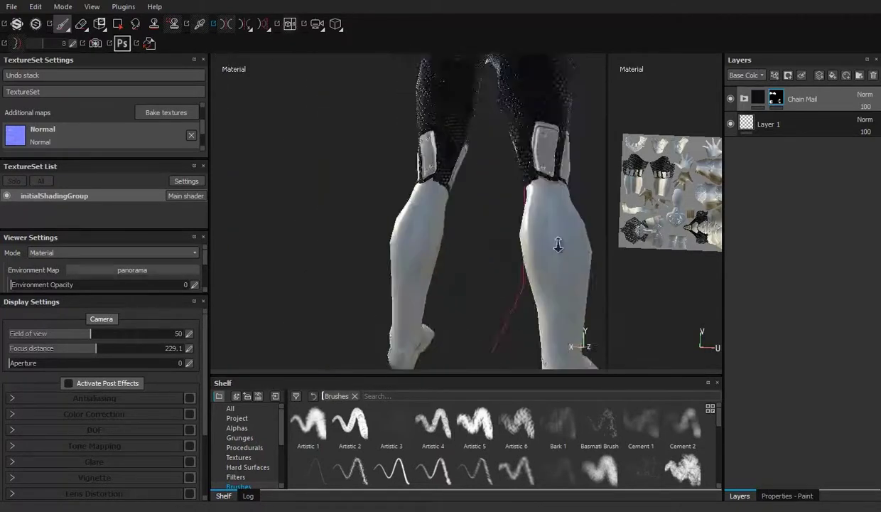
{"action": "left_click_drag", "start_coordinate": [556, 246], "coordinate": [559, 246]}
{"action": "left_click_drag", "start_coordinate": [559, 246], "coordinate": [561, 242]}
{"action": "left_click_drag", "start_coordinate": [561, 241], "coordinate": [422, 181]}
{"action": "left_click_drag", "start_coordinate": [436, 237], "coordinate": [409, 256]}
{"action": "left_click_drag", "start_coordinate": [410, 256], "coordinate": [352, 163]}
- Examine where the chain-mail shin meets the white boot, then view both legs
{"action": "left_click_drag", "start_coordinate": [351, 163], "coordinate": [561, 241]}
{"action": "left_click_drag", "start_coordinate": [561, 242], "coordinate": [398, 270]}
{"action": "left_click_drag", "start_coordinate": [433, 292], "coordinate": [469, 281]}
{"action": "left_click_drag", "start_coordinate": [433, 252], "coordinate": [404, 187]}
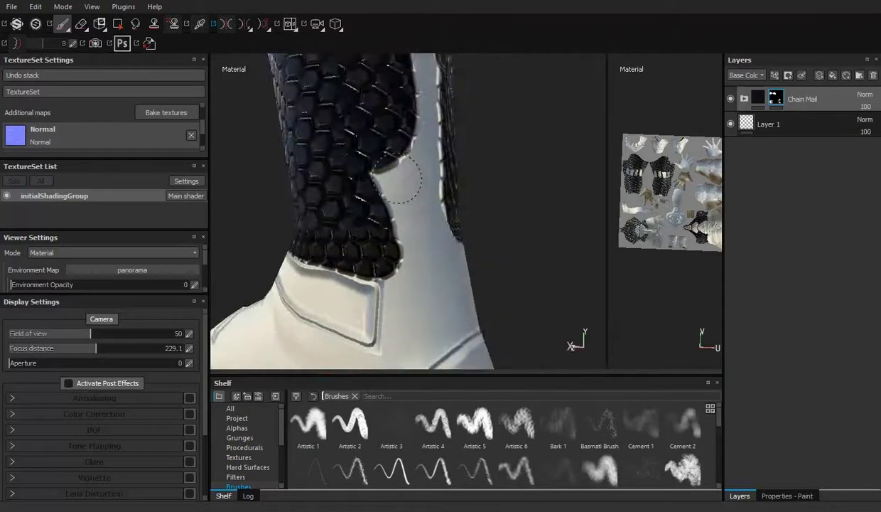
{"action": "left_click_drag", "start_coordinate": [403, 187], "coordinate": [299, 221]}
{"action": "left_click_drag", "start_coordinate": [346, 244], "coordinate": [317, 218]}
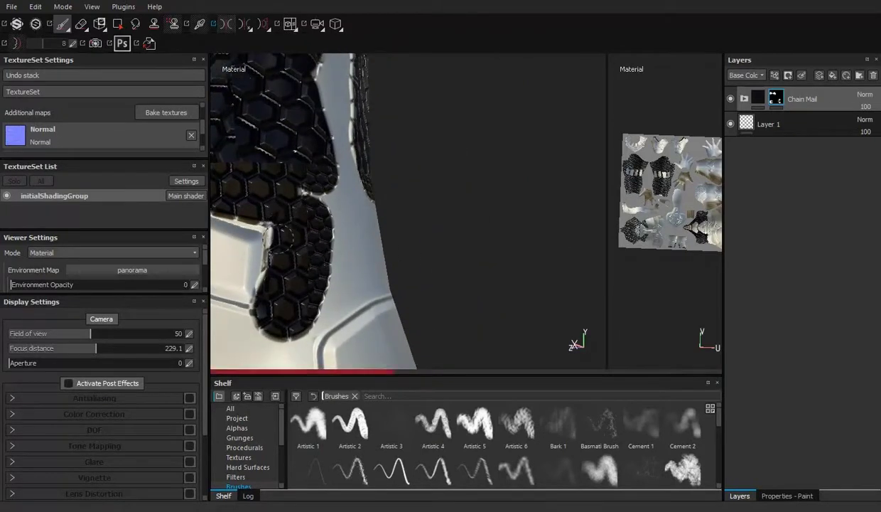
{"action": "left_click_drag", "start_coordinate": [558, 243], "coordinate": [362, 206]}
{"action": "left_click_drag", "start_coordinate": [367, 324], "coordinate": [368, 217]}
{"action": "left_click_drag", "start_coordinate": [356, 142], "coordinate": [333, 261]}
{"action": "left_click_drag", "start_coordinate": [402, 232], "coordinate": [329, 243]}
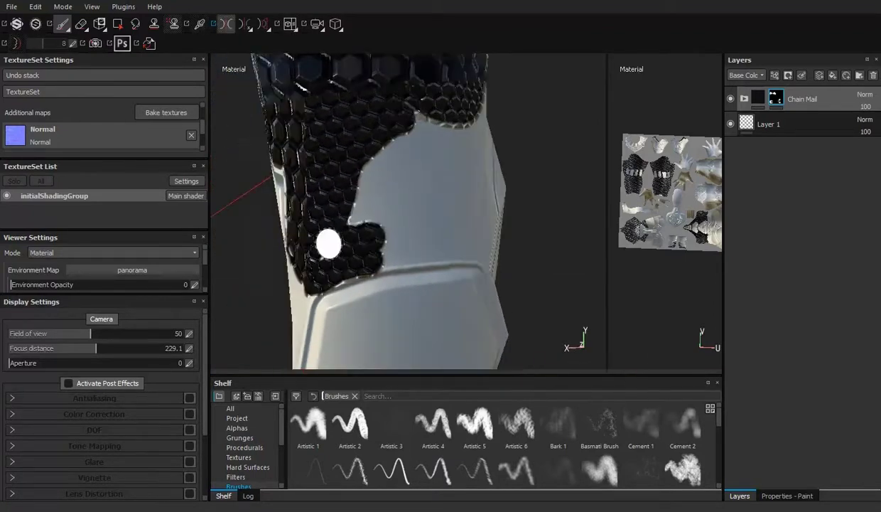
{"action": "left_click_drag", "start_coordinate": [382, 146], "coordinate": [558, 244]}
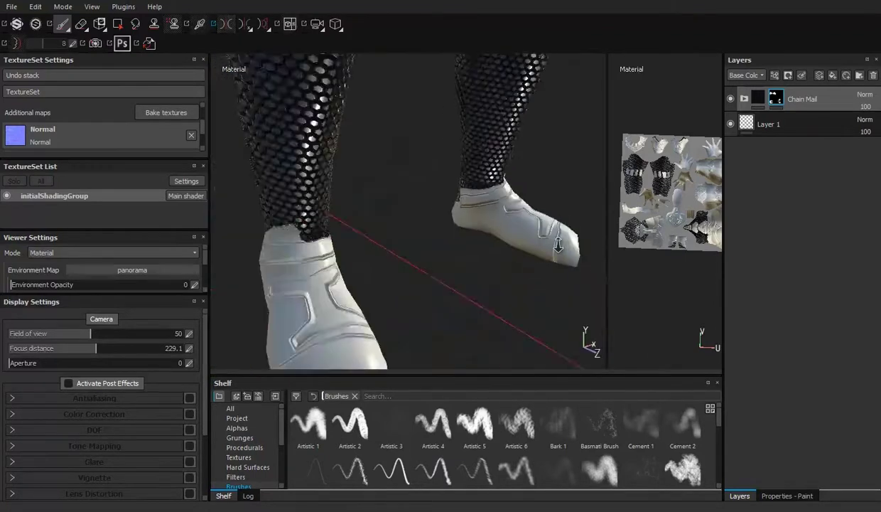
- Paint black chain mail into the gap on the armour plate above the boot
{"action": "scroll", "scroll_direction": "up", "scroll_amount": 3}
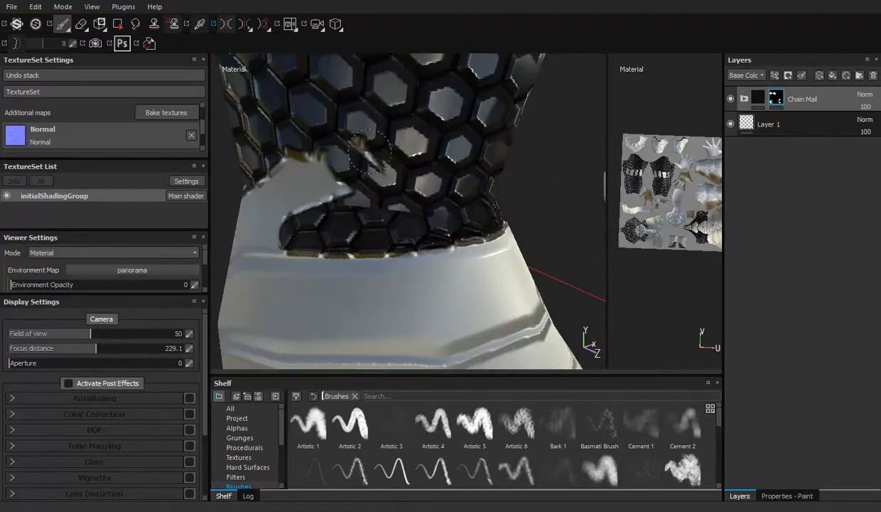
{"action": "left_click_drag", "start_coordinate": [368, 153], "coordinate": [397, 169]}
{"action": "left_click_drag", "start_coordinate": [310, 236], "coordinate": [430, 208]}
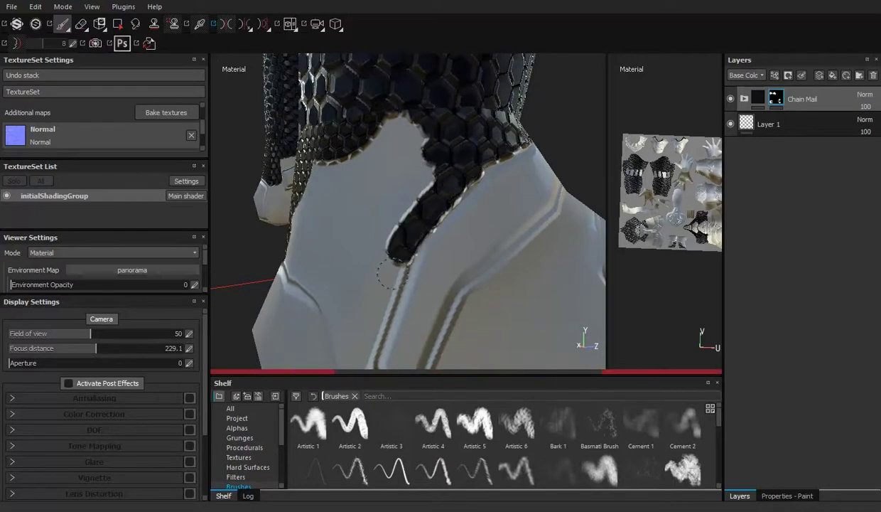
{"action": "left_click_drag", "start_coordinate": [392, 274], "coordinate": [425, 123]}
{"action": "left_click_drag", "start_coordinate": [336, 231], "coordinate": [462, 223]}
{"action": "left_click_drag", "start_coordinate": [460, 171], "coordinate": [423, 130]}
{"action": "left_click_drag", "start_coordinate": [347, 199], "coordinate": [473, 171]}
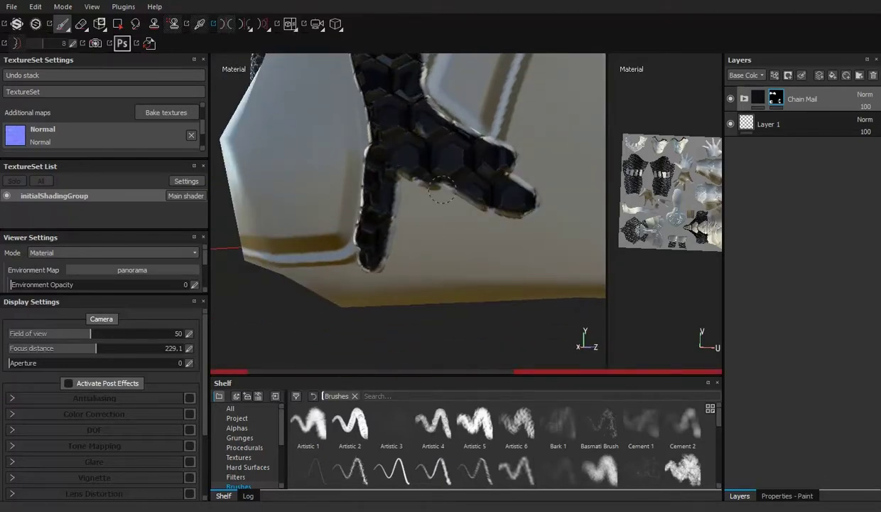
- Inspect the painted armour plate from the side, above and underneath
{"action": "key", "text": "f"}
{"action": "scroll", "scroll_direction": "down", "scroll_amount": 3}
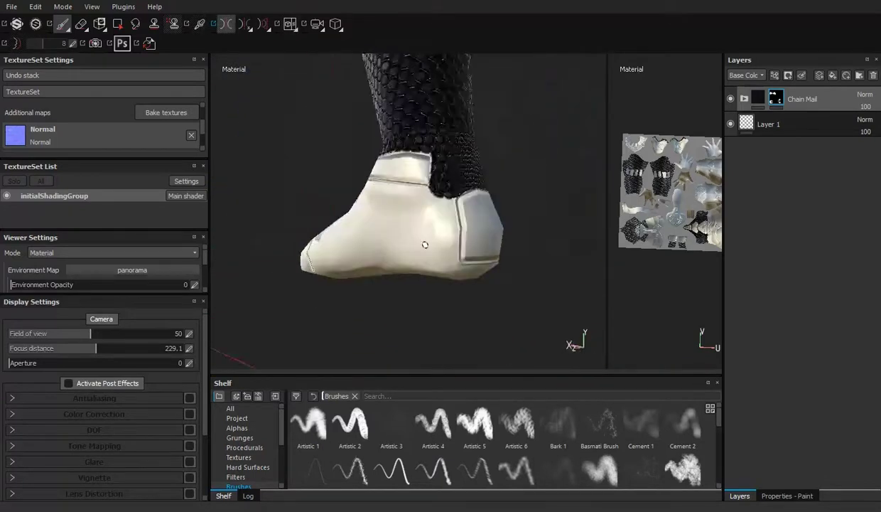
{"action": "left_click_drag", "start_coordinate": [338, 193], "coordinate": [455, 151]}
{"action": "left_click_drag", "start_coordinate": [429, 188], "coordinate": [341, 192]}
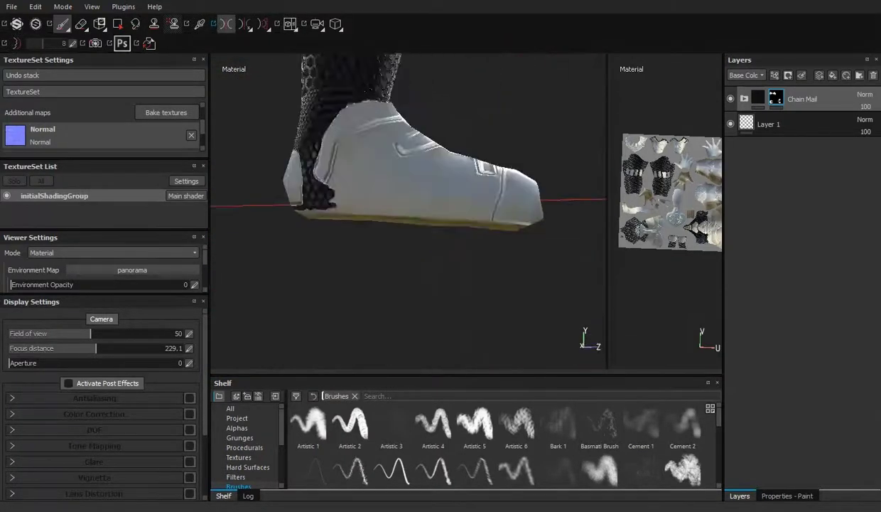
{"action": "left_click_drag", "start_coordinate": [331, 155], "coordinate": [336, 182]}
{"action": "left_click_drag", "start_coordinate": [505, 193], "coordinate": [443, 225]}
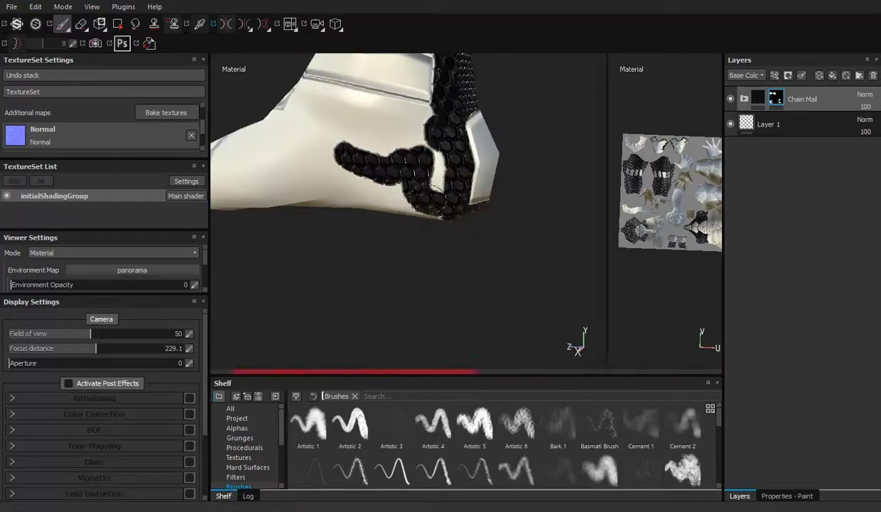
{"action": "left_click_drag", "start_coordinate": [425, 165], "coordinate": [462, 149]}
{"action": "left_click_drag", "start_coordinate": [424, 267], "coordinate": [466, 256]}
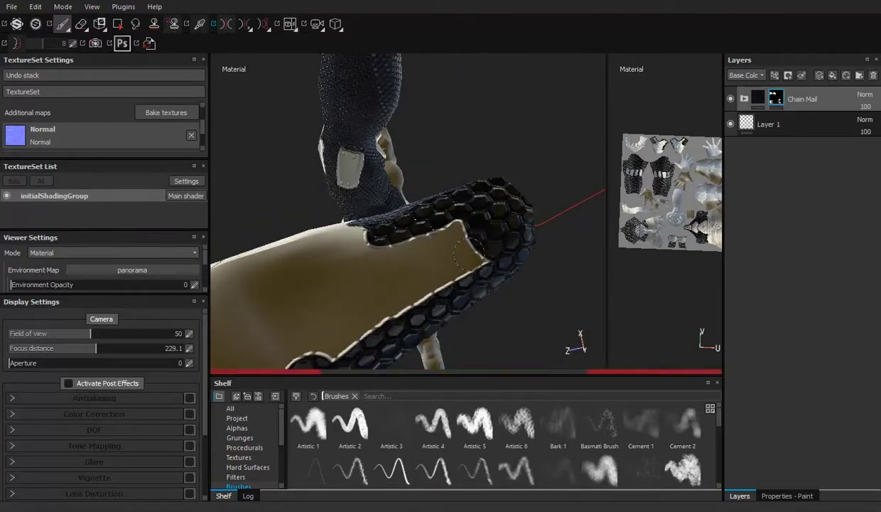
{"action": "left_click_drag", "start_coordinate": [377, 281], "coordinate": [461, 258]}
{"action": "left_click_drag", "start_coordinate": [393, 214], "coordinate": [558, 245]}
- Examine the boot plate notch and the curved chain-mail strip up close
{"action": "left_click_drag", "start_coordinate": [558, 245], "coordinate": [322, 290]}
{"action": "left_click_drag", "start_coordinate": [409, 198], "coordinate": [364, 247]}
{"action": "left_click_drag", "start_coordinate": [449, 215], "coordinate": [398, 241]}
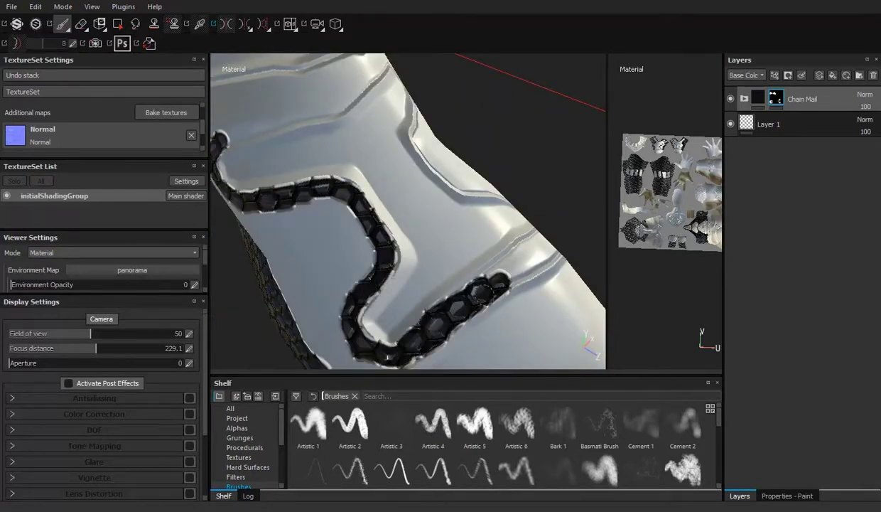
{"action": "left_click_drag", "start_coordinate": [398, 242], "coordinate": [427, 213]}
{"action": "left_click_drag", "start_coordinate": [356, 309], "coordinate": [428, 161]}
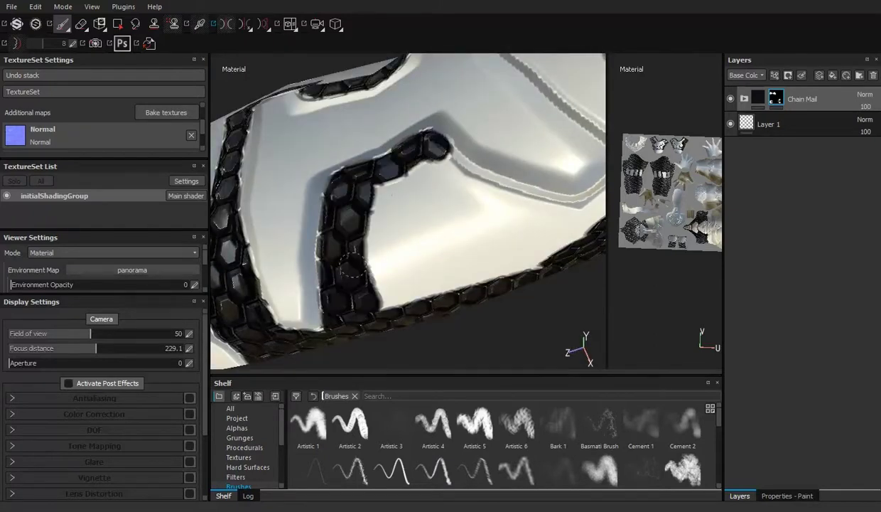
{"action": "left_click_drag", "start_coordinate": [352, 269], "coordinate": [391, 273]}
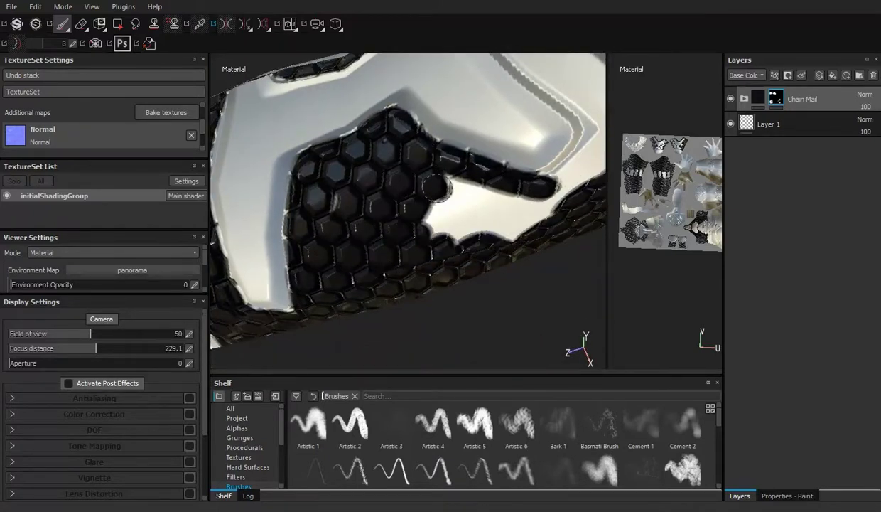
{"action": "left_click_drag", "start_coordinate": [521, 204], "coordinate": [541, 235]}
- Re-enable mirror symmetry and inspect the hole in the chain mail beside the plate
{"action": "key", "text": "l"}
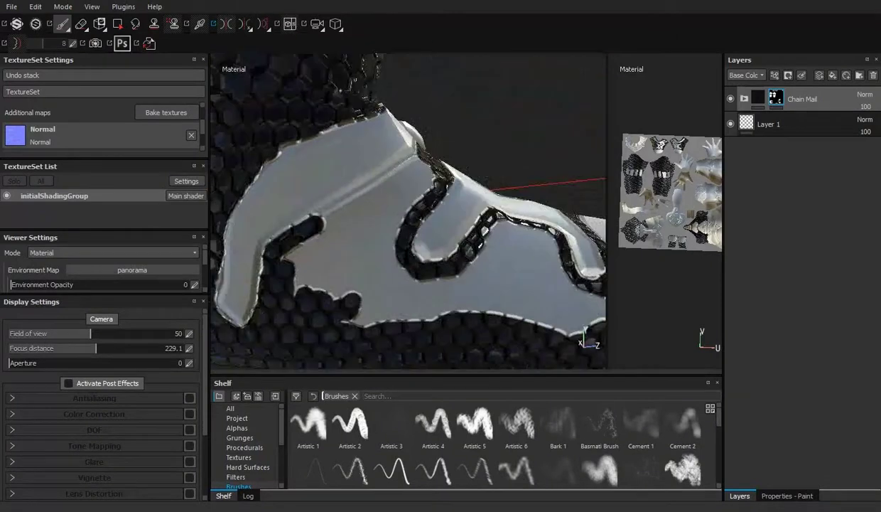
{"action": "left_click_drag", "start_coordinate": [401, 168], "coordinate": [401, 169]}
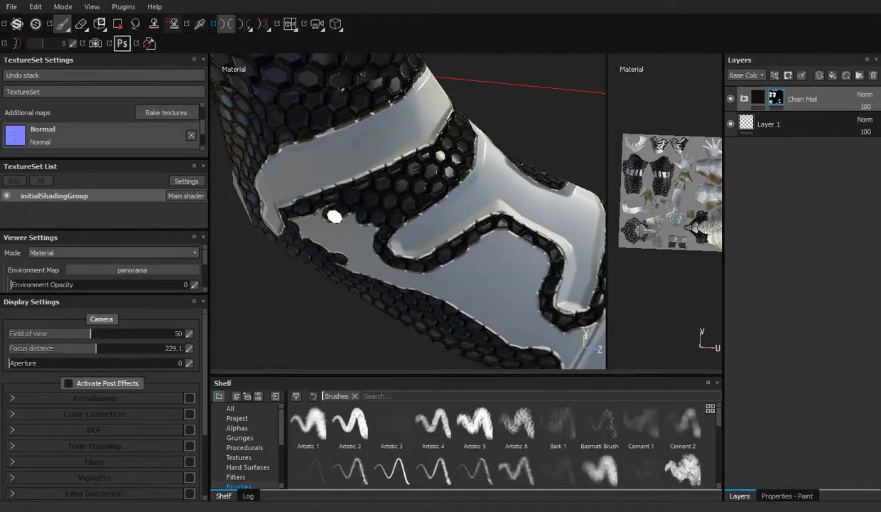
{"action": "left_click_drag", "start_coordinate": [334, 216], "coordinate": [340, 156]}
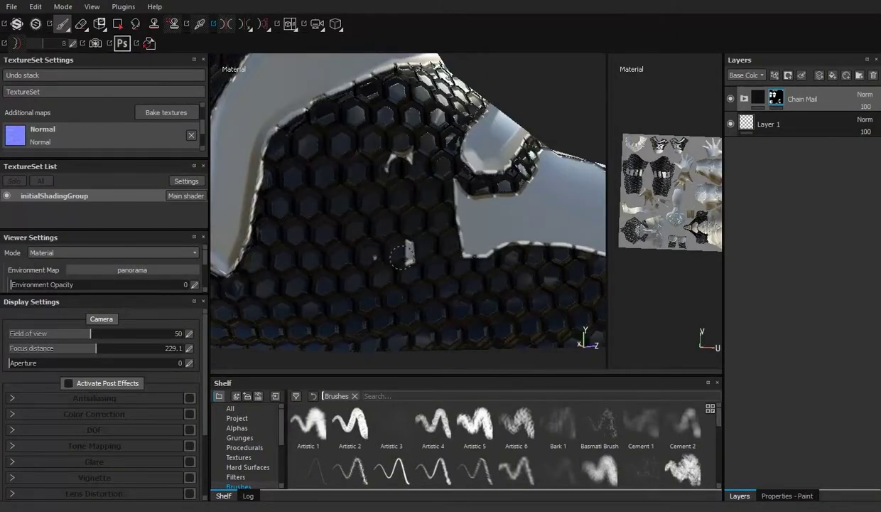
{"action": "key", "text": "l"}
{"action": "left_click_drag", "start_coordinate": [400, 257], "coordinate": [297, 171]}
{"action": "left_click_drag", "start_coordinate": [450, 244], "coordinate": [464, 201]}
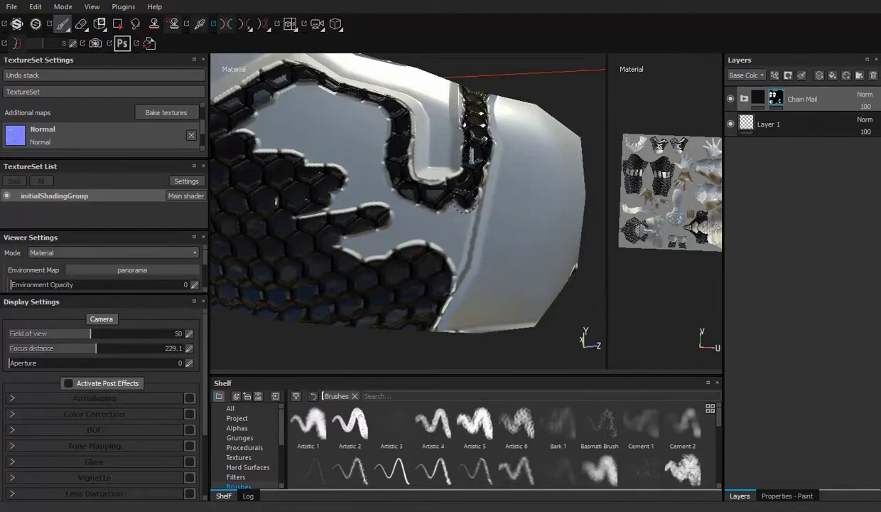
{"action": "left_click_drag", "start_coordinate": [316, 173], "coordinate": [409, 113]}
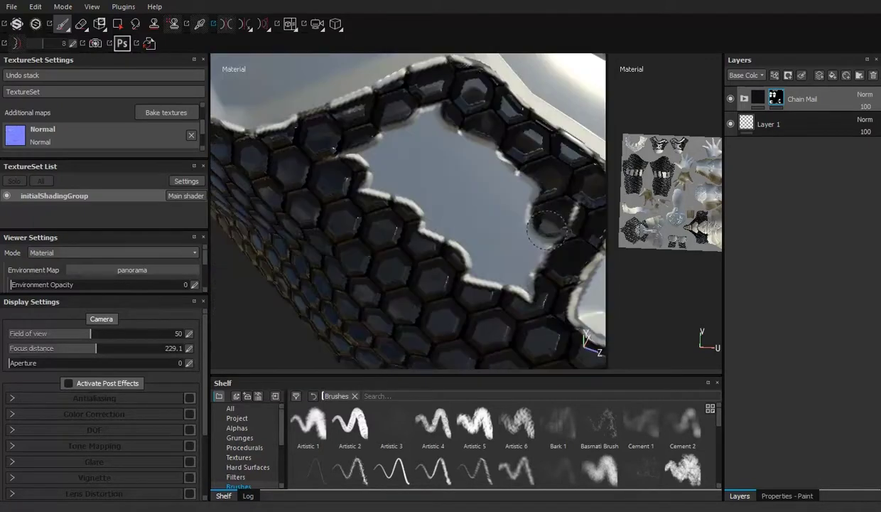
{"action": "left_click_drag", "start_coordinate": [504, 168], "coordinate": [390, 110]}
{"action": "left_click_drag", "start_coordinate": [399, 282], "coordinate": [435, 189]}
- Look over the chest plate and chain mail, then reframe the full body
{"action": "left_click_drag", "start_coordinate": [337, 94], "coordinate": [436, 181]}
{"action": "left_click_drag", "start_coordinate": [468, 152], "coordinate": [392, 191]}
{"action": "left_click_drag", "start_coordinate": [471, 189], "coordinate": [478, 196]}
{"action": "key", "text": "f"}
{"action": "scroll", "scroll_direction": "up", "scroll_amount": 3}
{"action": "scroll", "scroll_direction": "up", "scroll_amount": 3}
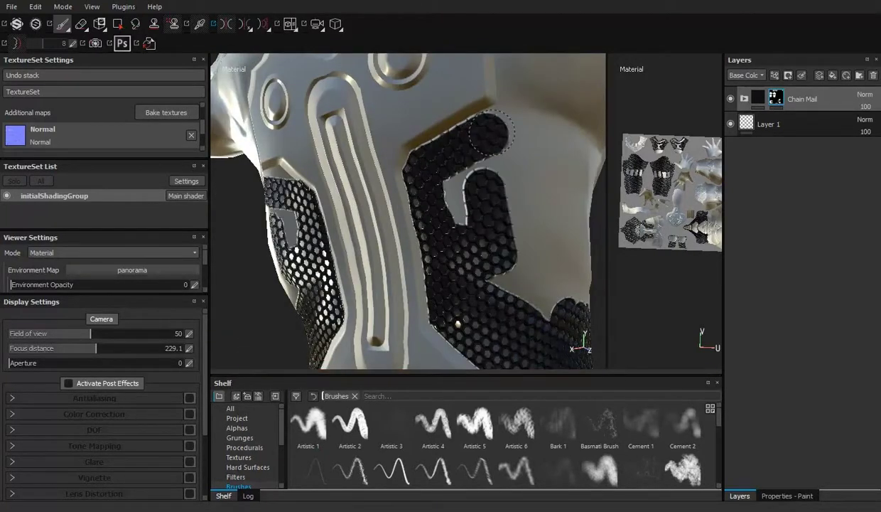
- Paint black chain mail over the chest down toward the lower strip
{"action": "left_click_drag", "start_coordinate": [525, 144], "coordinate": [422, 246]}
{"action": "left_click_drag", "start_coordinate": [467, 121], "coordinate": [450, 146]}
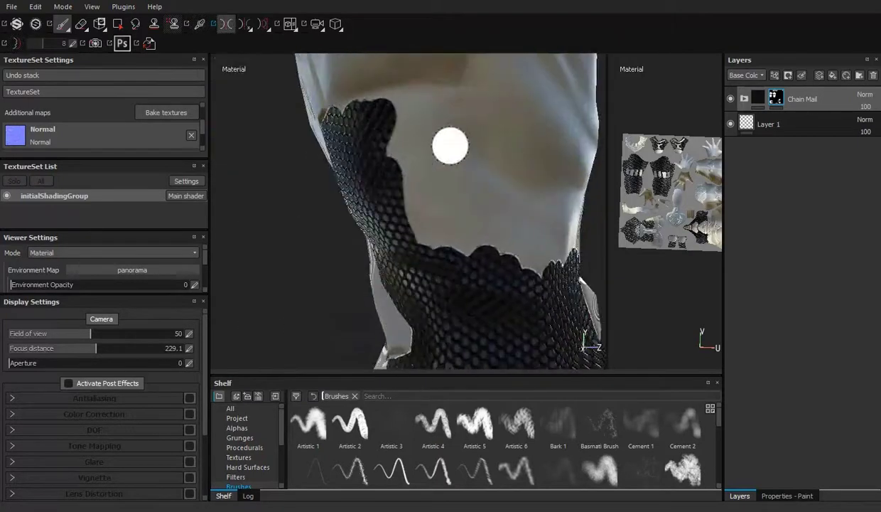
{"action": "left_click_drag", "start_coordinate": [425, 107], "coordinate": [526, 113]}
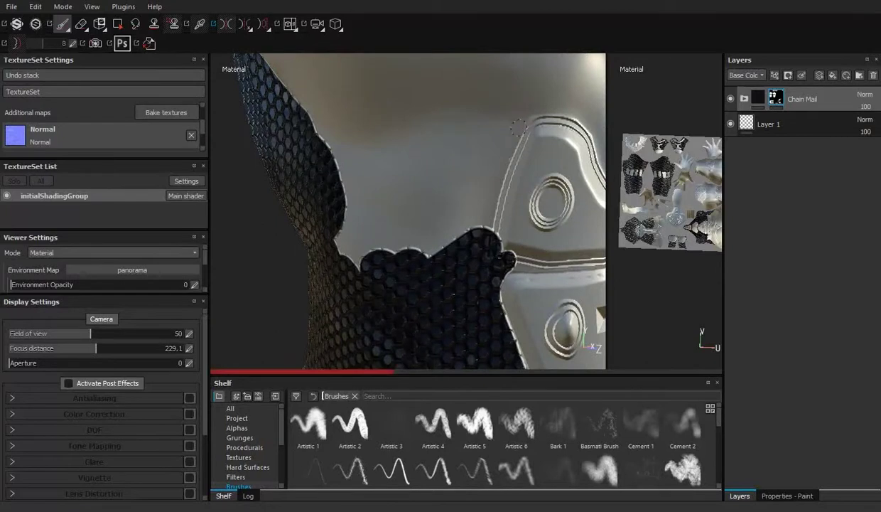
{"action": "left_click_drag", "start_coordinate": [487, 243], "coordinate": [307, 142]}
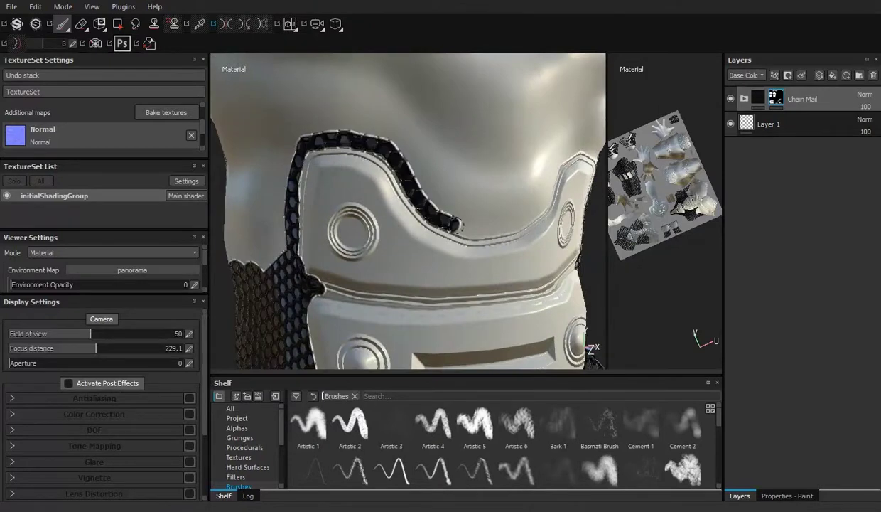
{"action": "left_click_drag", "start_coordinate": [530, 218], "coordinate": [498, 85]}
{"action": "left_click_drag", "start_coordinate": [366, 206], "coordinate": [352, 284]}
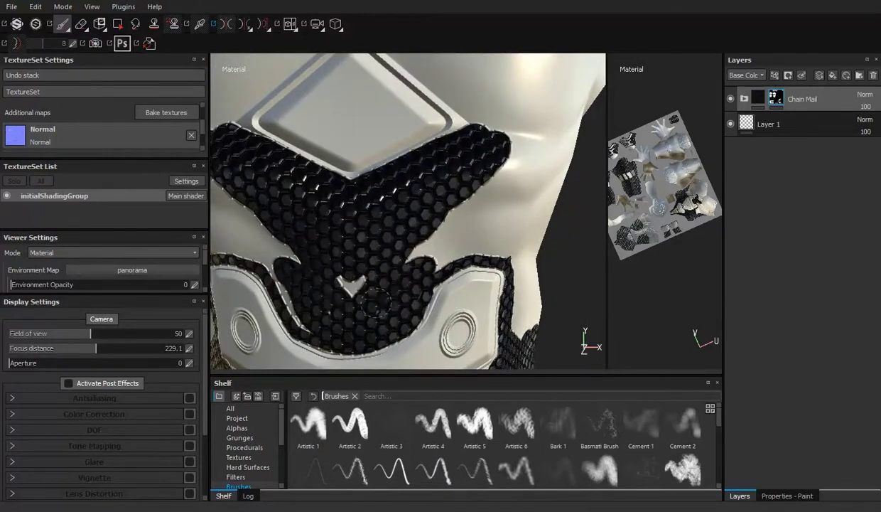
- Inspect the new chest chain mail around the side plate and shoulders
{"action": "left_click_drag", "start_coordinate": [496, 219], "coordinate": [411, 158]}
{"action": "left_click_drag", "start_coordinate": [365, 182], "coordinate": [393, 166]}
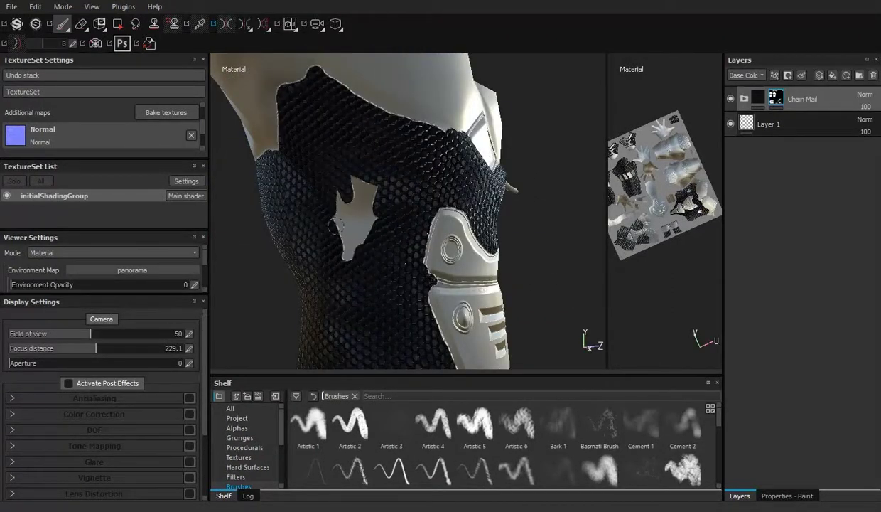
{"action": "left_click_drag", "start_coordinate": [337, 263], "coordinate": [336, 109]}
{"action": "left_click_drag", "start_coordinate": [384, 213], "coordinate": [540, 263]}
{"action": "left_click_drag", "start_coordinate": [405, 157], "coordinate": [472, 217]}
{"action": "left_click_drag", "start_coordinate": [417, 137], "coordinate": [454, 184]}
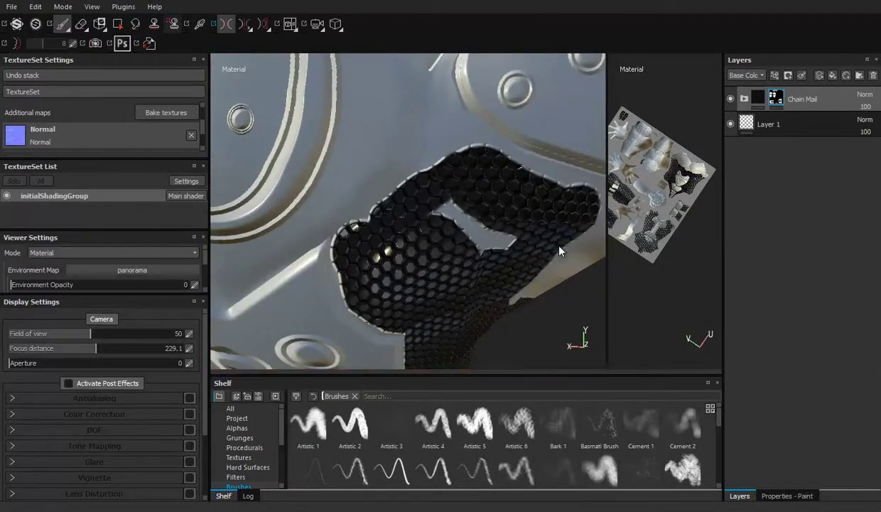
{"action": "left_click_drag", "start_coordinate": [560, 250], "coordinate": [437, 220]}
{"action": "left_click_drag", "start_coordinate": [403, 258], "coordinate": [409, 226]}
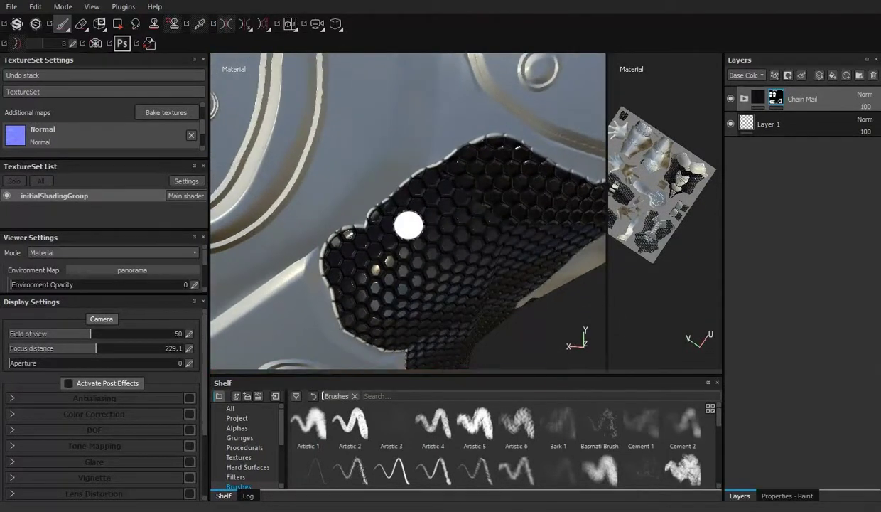
{"action": "left_click_drag", "start_coordinate": [359, 237], "coordinate": [558, 244]}
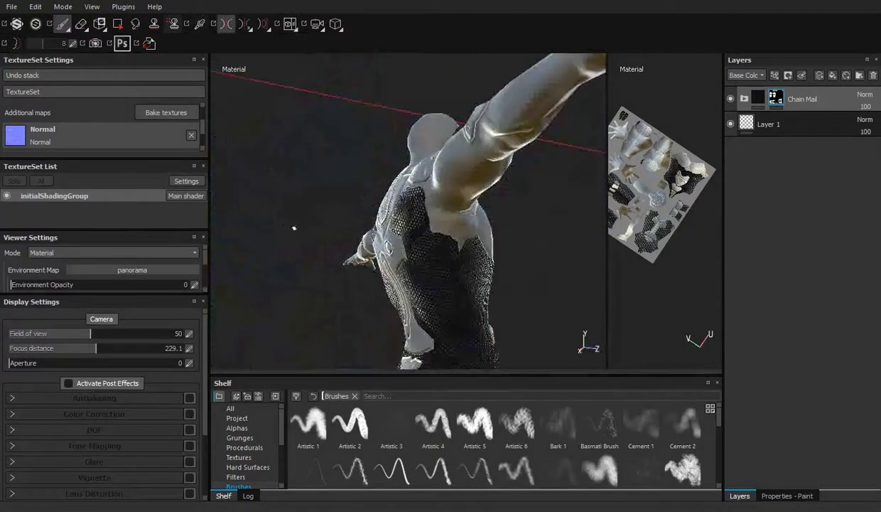
- Bring the neck collar, chest plate and head into close view
{"action": "left_click_drag", "start_coordinate": [558, 244], "coordinate": [329, 181]}
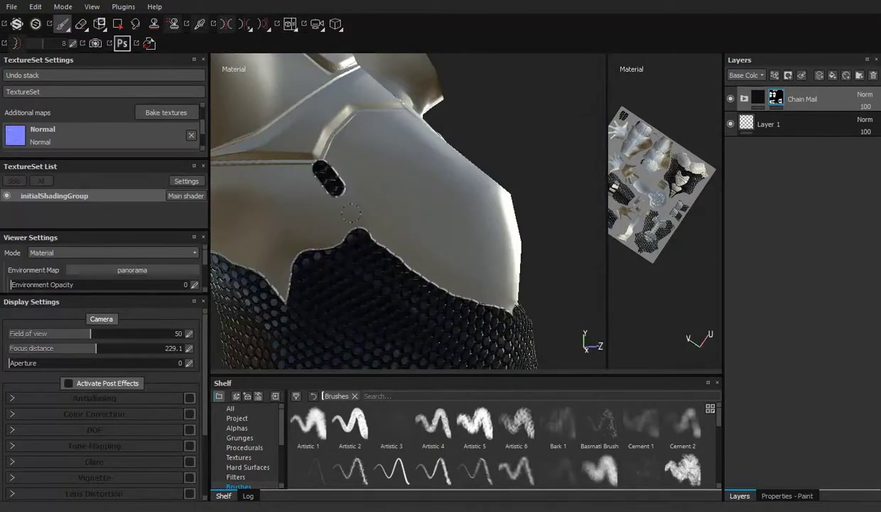
{"action": "left_click_drag", "start_coordinate": [351, 212], "coordinate": [323, 164]}
{"action": "left_click_drag", "start_coordinate": [405, 178], "coordinate": [500, 208]}
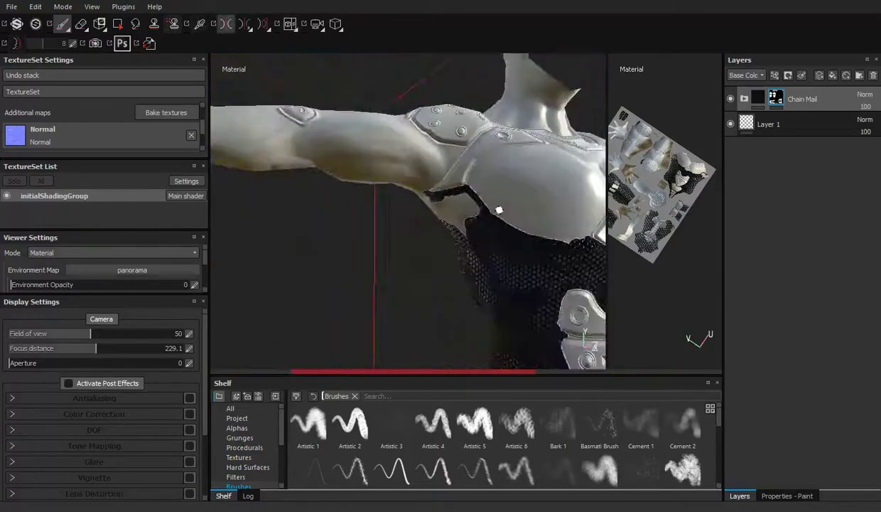
{"action": "left_click_drag", "start_coordinate": [500, 209], "coordinate": [559, 246]}
{"action": "left_click_drag", "start_coordinate": [558, 245], "coordinate": [329, 175]}
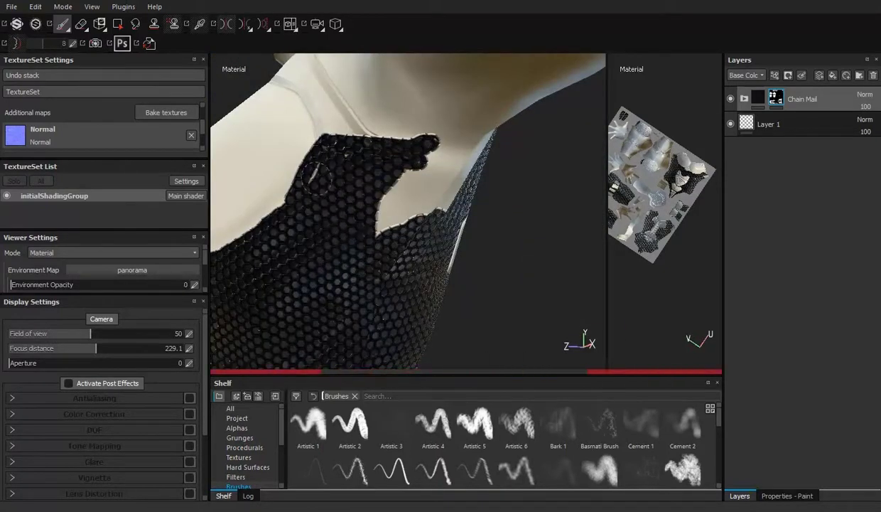
{"action": "left_click_drag", "start_coordinate": [401, 190], "coordinate": [432, 218]}
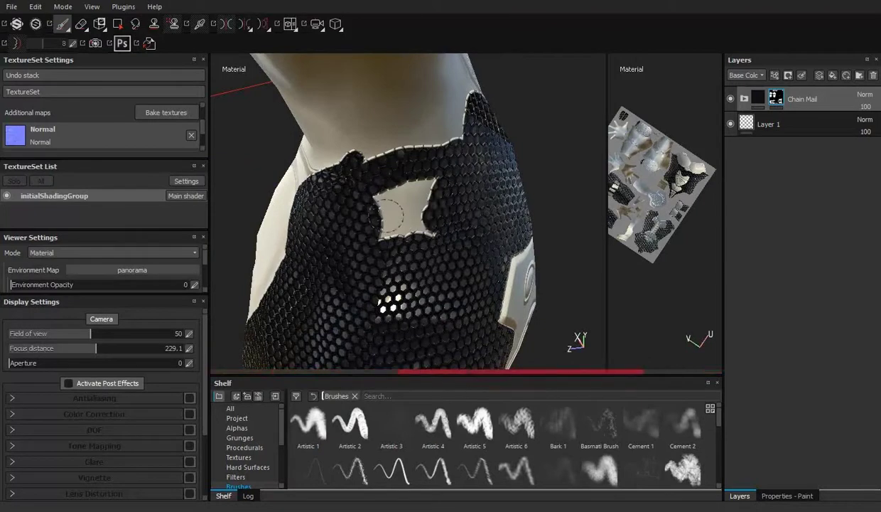
{"action": "left_click_drag", "start_coordinate": [381, 171], "coordinate": [276, 171]}
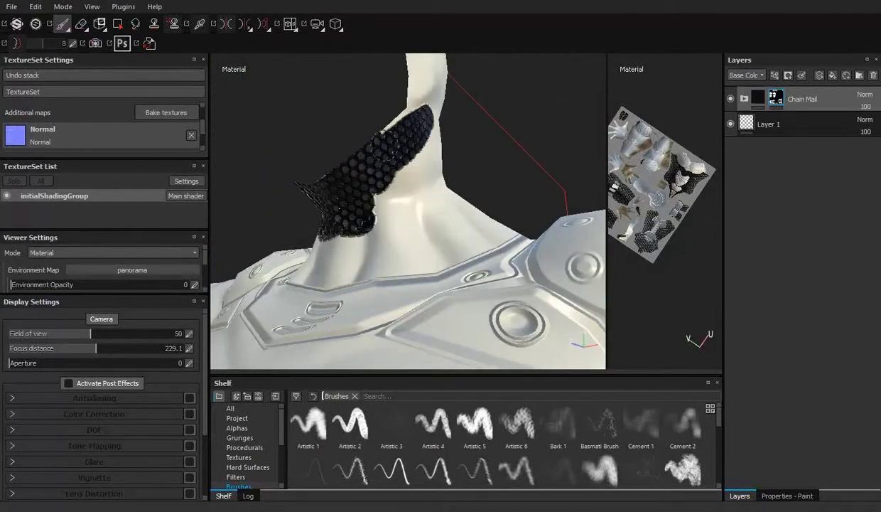
{"action": "left_click_drag", "start_coordinate": [329, 195], "coordinate": [365, 226]}
{"action": "left_click_drag", "start_coordinate": [409, 256], "coordinate": [395, 206]}
{"action": "scroll", "scroll_direction": "up", "scroll_amount": 3}
- Paint chain mail into the left part of the hole around the collar plate
{"action": "left_click_drag", "start_coordinate": [558, 242], "coordinate": [334, 133]}
{"action": "left_click_drag", "start_coordinate": [304, 250], "coordinate": [446, 226]}
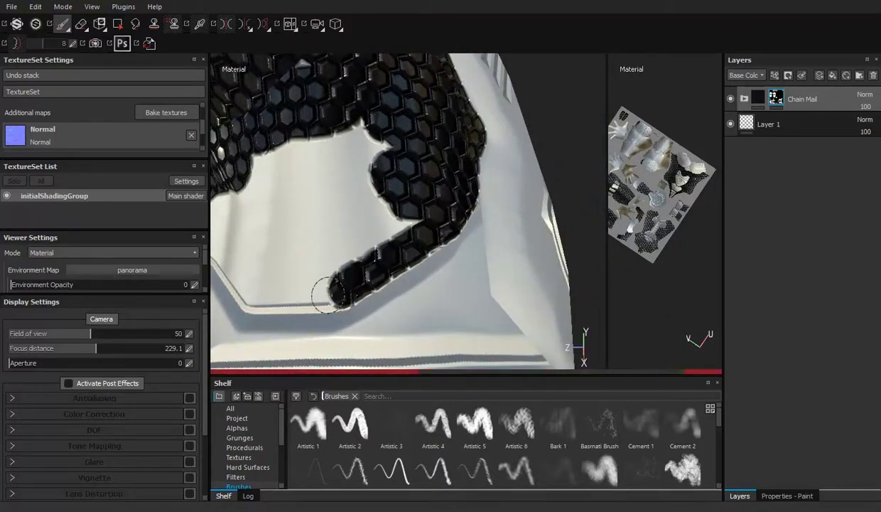
{"action": "left_click_drag", "start_coordinate": [355, 135], "coordinate": [297, 102]}
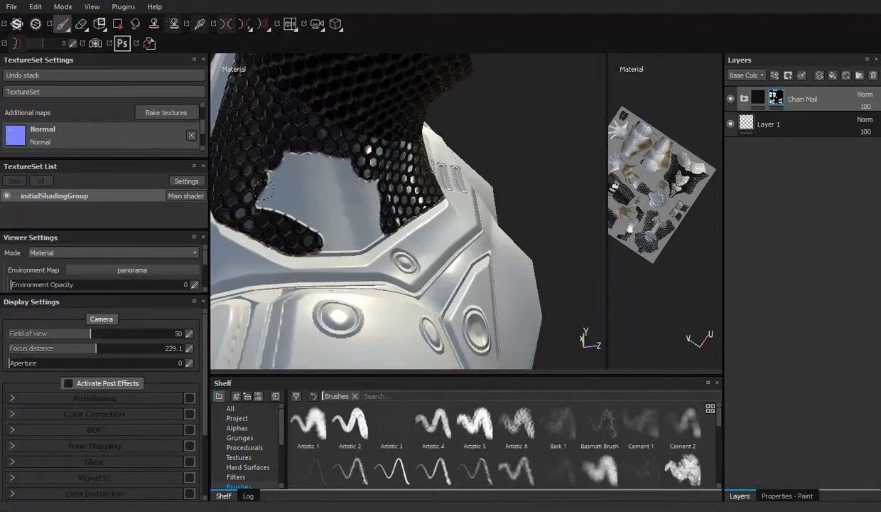
{"action": "left_click_drag", "start_coordinate": [348, 165], "coordinate": [399, 221]}
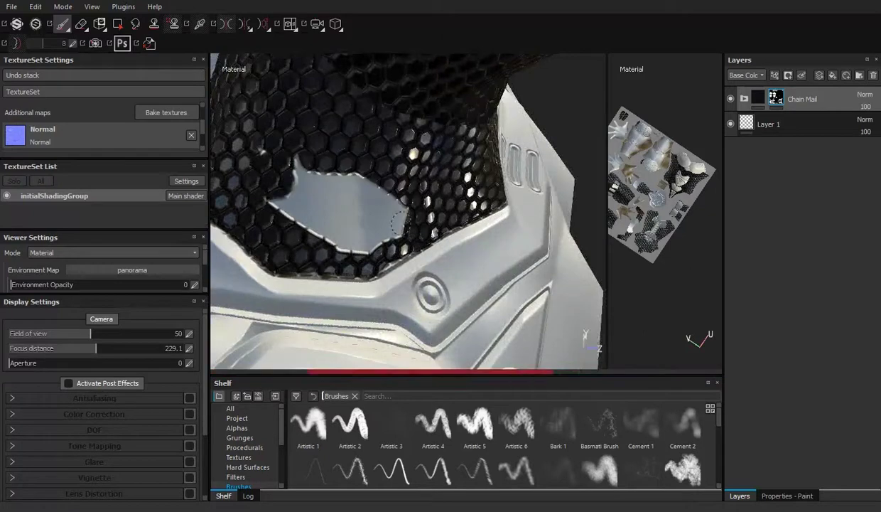
{"action": "left_click_drag", "start_coordinate": [275, 157], "coordinate": [291, 167]}
- Check the chain-mail neck from the front and from behind
{"action": "left_click_drag", "start_coordinate": [455, 180], "coordinate": [344, 177]}
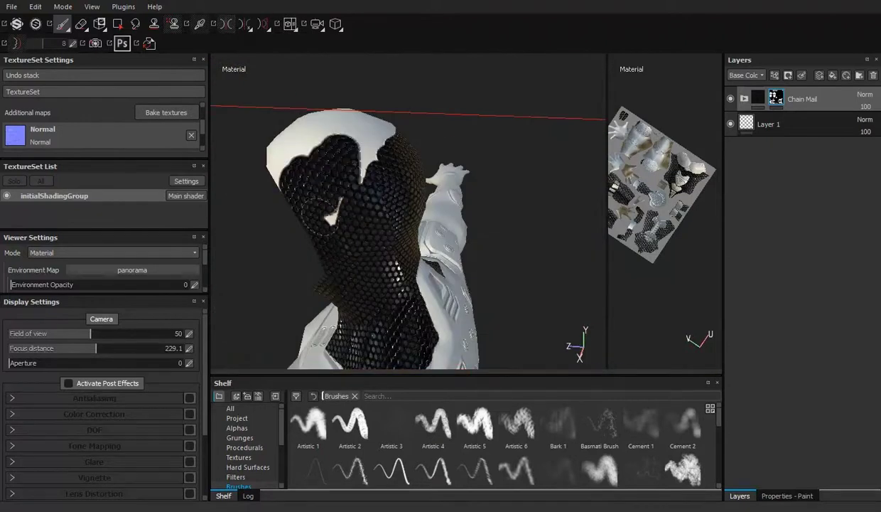
{"action": "left_click_drag", "start_coordinate": [324, 216], "coordinate": [427, 186]}
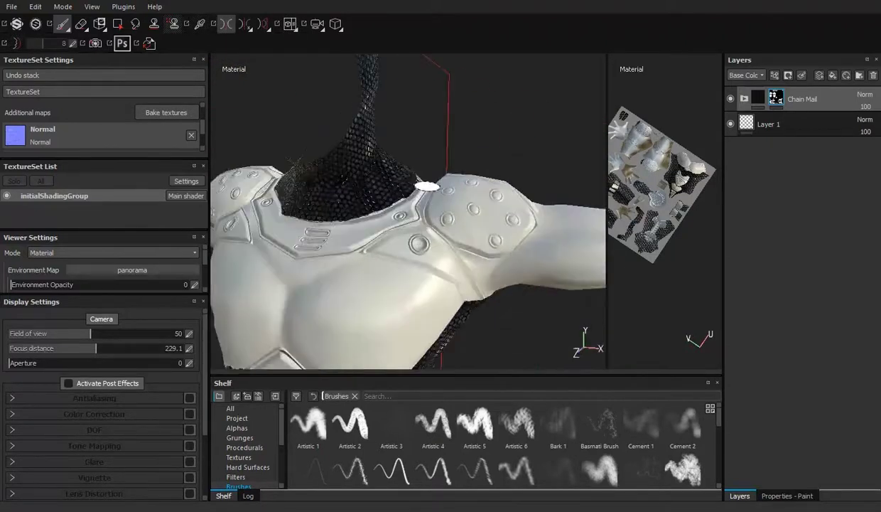
{"action": "scroll", "scroll_direction": "up", "scroll_amount": 3}
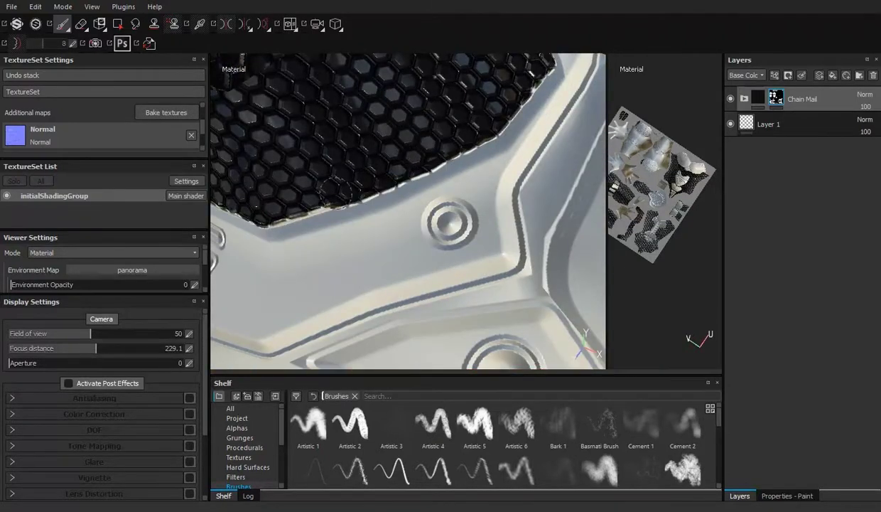
{"action": "scroll", "scroll_direction": "down", "scroll_amount": 3}
{"action": "left_click_drag", "start_coordinate": [350, 177], "coordinate": [559, 250]}
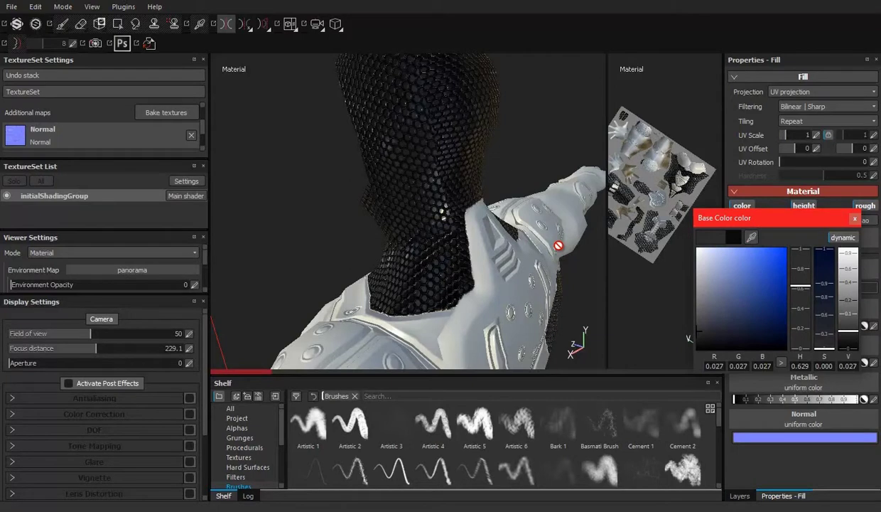
{"action": "left_click_drag", "start_coordinate": [558, 245], "coordinate": [559, 245]}
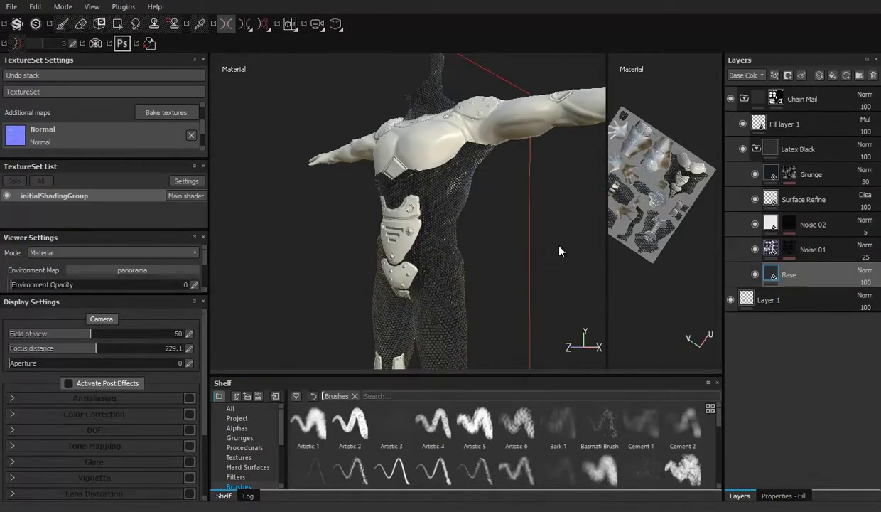
{"action": "key", "text": "ctrl+s"}
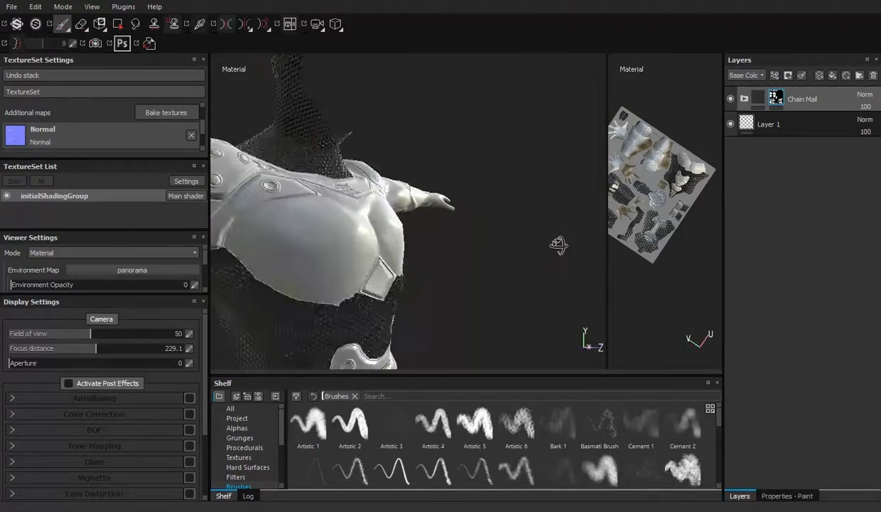
- Paint chain-mail strands down the chest plate and along the neighbouring groove
{"action": "scroll", "scroll_direction": "up", "scroll_amount": 3}
{"action": "left_click_drag", "start_coordinate": [309, 136], "coordinate": [285, 149]}
{"action": "left_click_drag", "start_coordinate": [295, 189], "coordinate": [337, 142]}
{"action": "scroll", "scroll_direction": "up", "scroll_amount": 3}
{"action": "left_click_drag", "start_coordinate": [515, 269], "coordinate": [430, 220]}
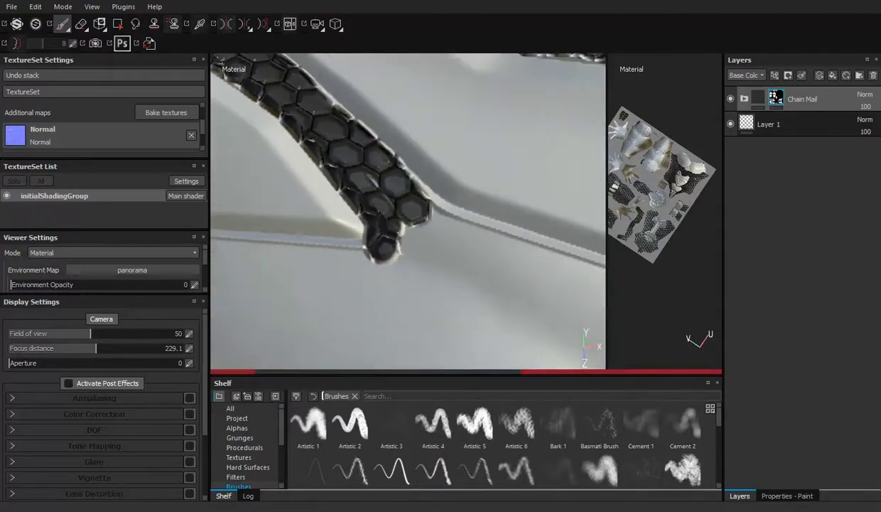
{"action": "left_click_drag", "start_coordinate": [524, 280], "coordinate": [529, 217]}
{"action": "left_click_drag", "start_coordinate": [559, 246], "coordinate": [346, 123]}
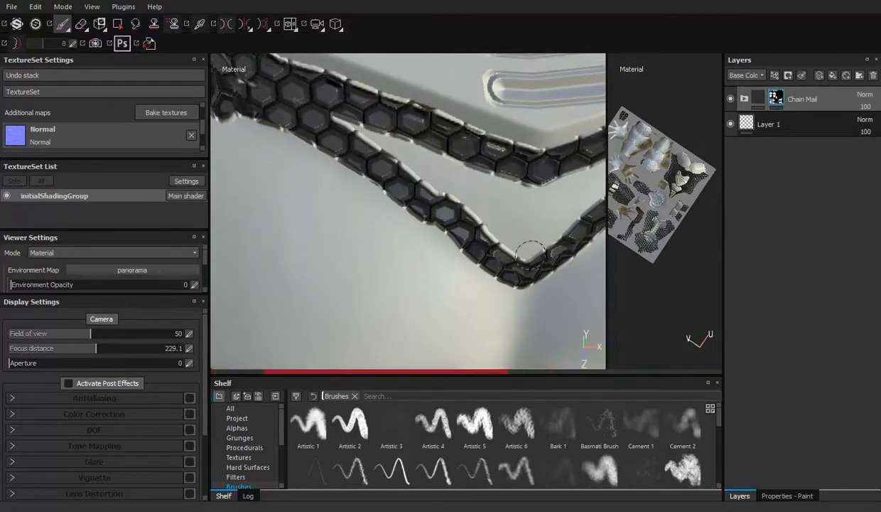
- Inspect the chain strip along the plate edge and the chest seams from several angles
{"action": "left_click_drag", "start_coordinate": [528, 233], "coordinate": [561, 252]}
{"action": "left_click_drag", "start_coordinate": [387, 202], "coordinate": [502, 179]}
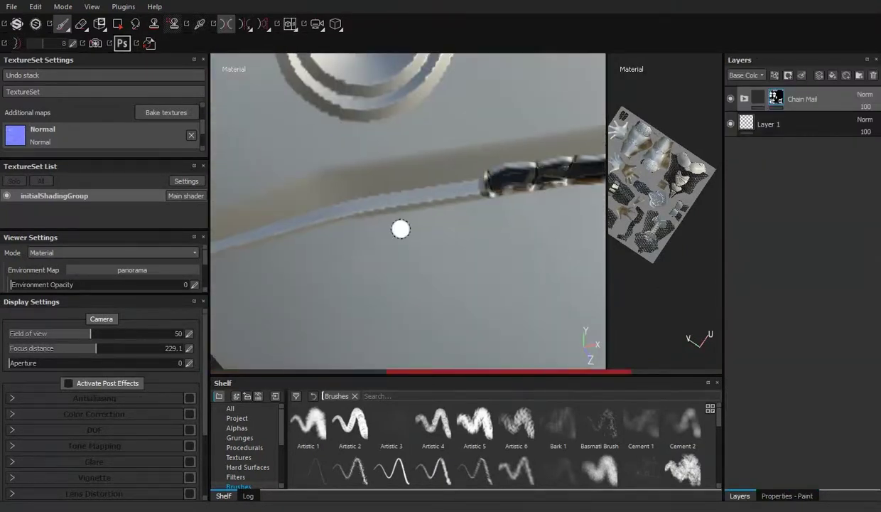
{"action": "left_click_drag", "start_coordinate": [401, 229], "coordinate": [480, 177]}
{"action": "left_click_drag", "start_coordinate": [342, 278], "coordinate": [558, 246]}
{"action": "left_click_drag", "start_coordinate": [559, 244], "coordinate": [557, 240]}
{"action": "left_click_drag", "start_coordinate": [557, 240], "coordinate": [361, 138]}
{"action": "left_click_drag", "start_coordinate": [413, 258], "coordinate": [558, 105]}
{"action": "left_click_drag", "start_coordinate": [416, 127], "coordinate": [558, 243]}
{"action": "left_click_drag", "start_coordinate": [559, 244], "coordinate": [502, 364]}
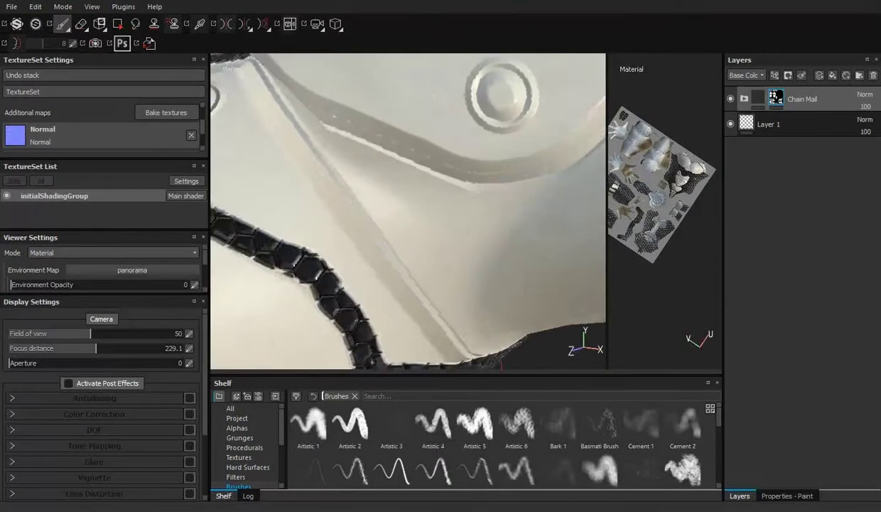
{"action": "left_click_drag", "start_coordinate": [502, 364], "coordinate": [443, 171]}
{"action": "left_click_drag", "start_coordinate": [509, 207], "coordinate": [345, 162]}
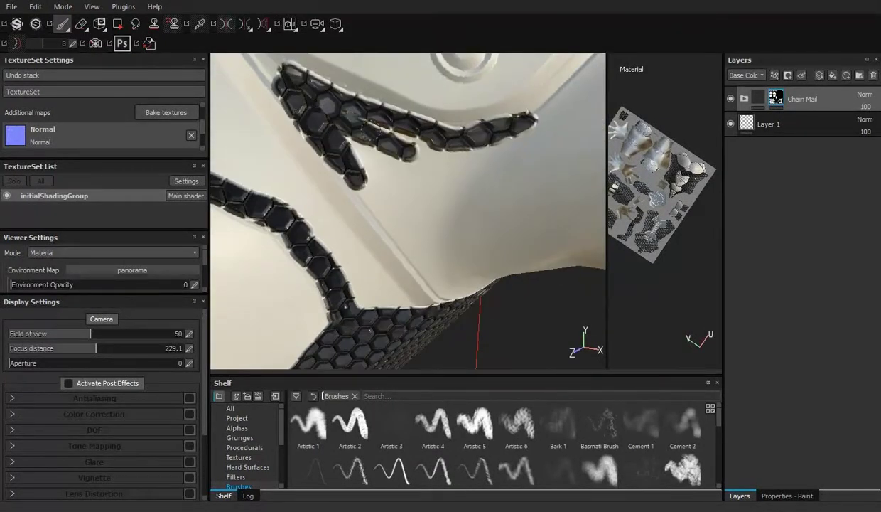
{"action": "left_click_drag", "start_coordinate": [423, 212], "coordinate": [559, 244]}
{"action": "left_click_drag", "start_coordinate": [559, 244], "coordinate": [322, 151]}
{"action": "left_click_drag", "start_coordinate": [388, 164], "coordinate": [365, 168]}
{"action": "left_click_drag", "start_coordinate": [317, 138], "coordinate": [387, 89]}
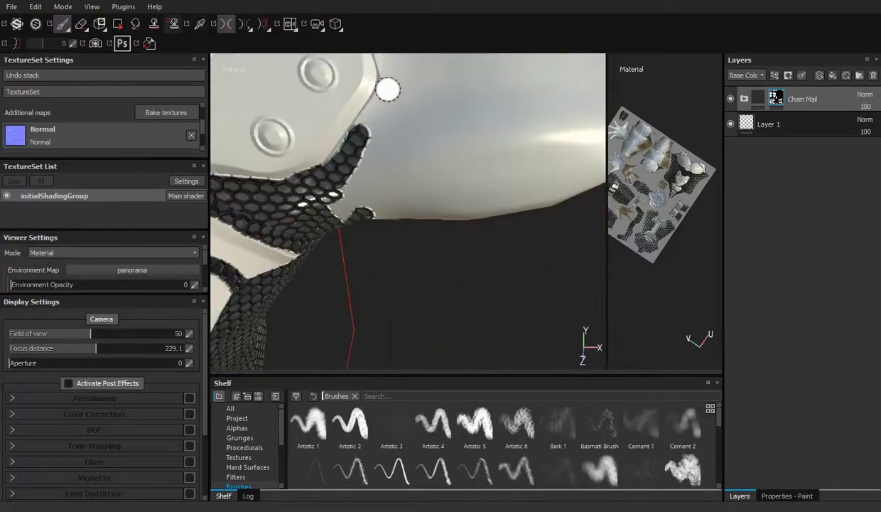
{"action": "left_click_drag", "start_coordinate": [433, 65], "coordinate": [405, 169]}
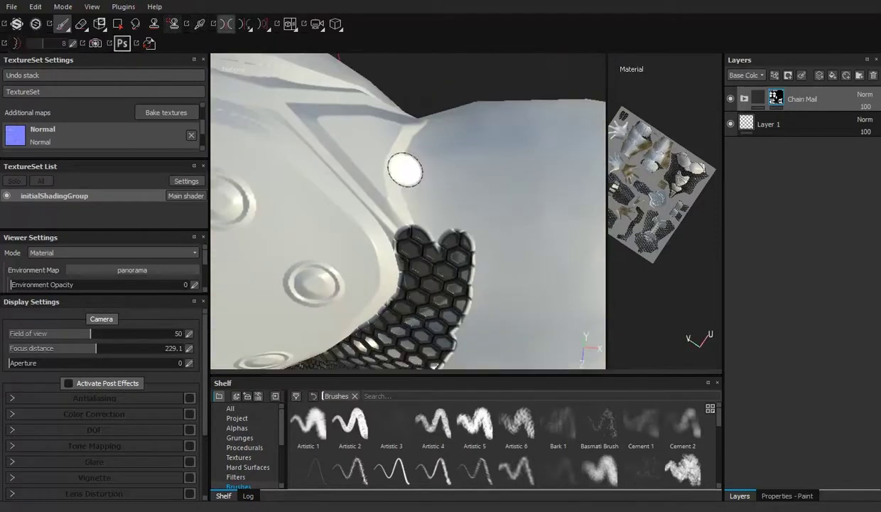
{"action": "left_click_drag", "start_coordinate": [560, 245], "coordinate": [505, 114]}
- Fill the groove between two chain-mail patches on the front of the torso
{"action": "scroll", "scroll_direction": "up", "scroll_amount": 3}
{"action": "scroll", "scroll_direction": "up", "scroll_amount": 3}
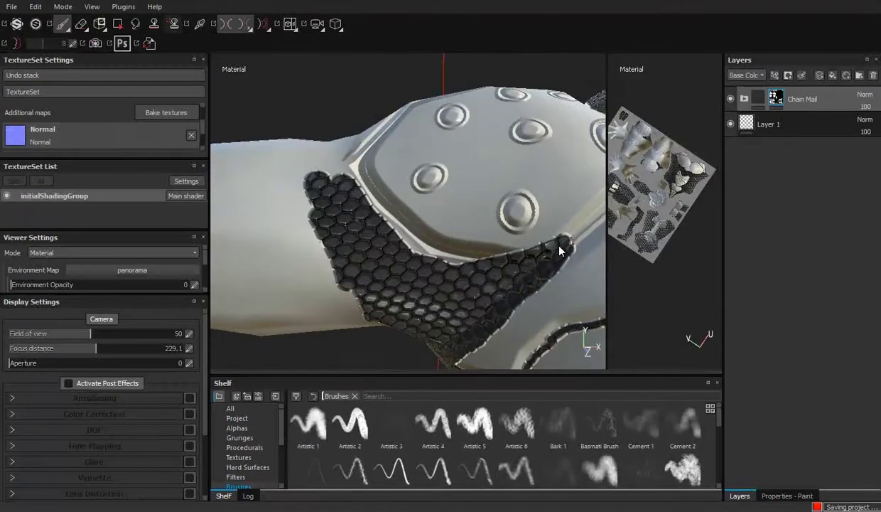
{"action": "scroll", "scroll_direction": "up", "scroll_amount": 3}
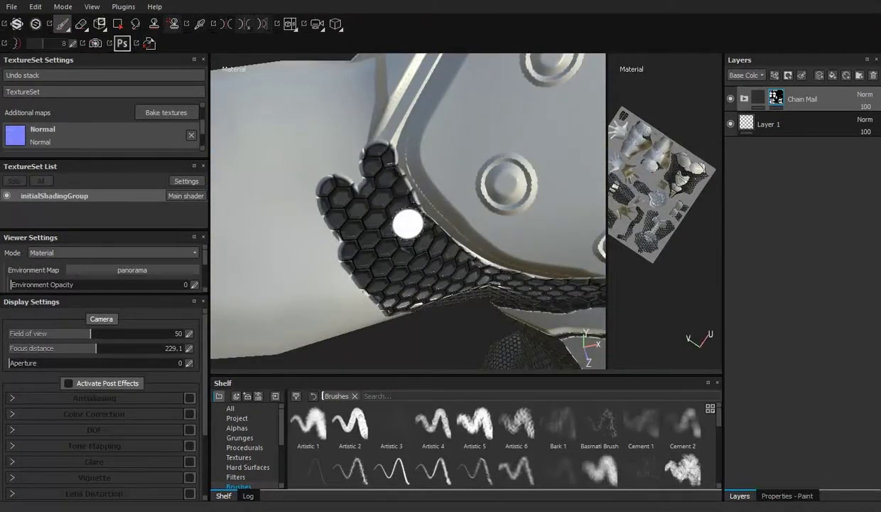
{"action": "left_click_drag", "start_coordinate": [408, 224], "coordinate": [558, 245]}
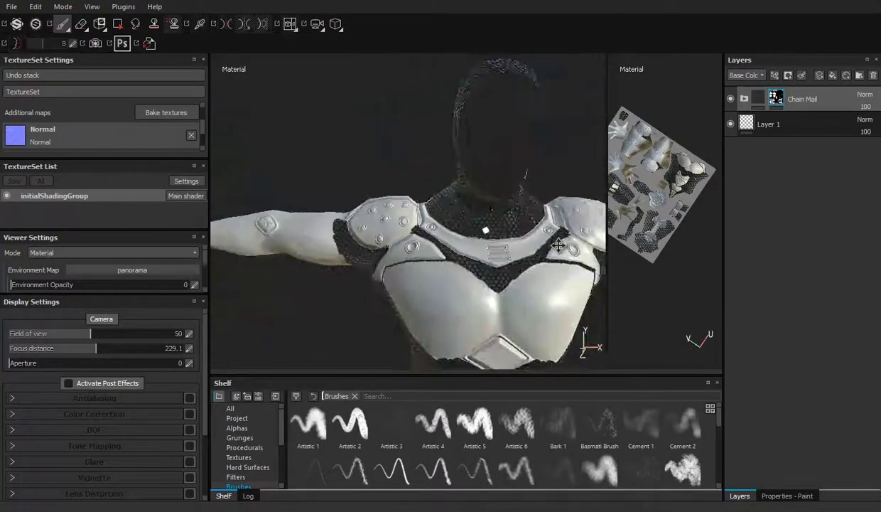
{"action": "scroll", "scroll_direction": "up", "scroll_amount": 3}
{"action": "left_click", "coordinate": [327, 294]}
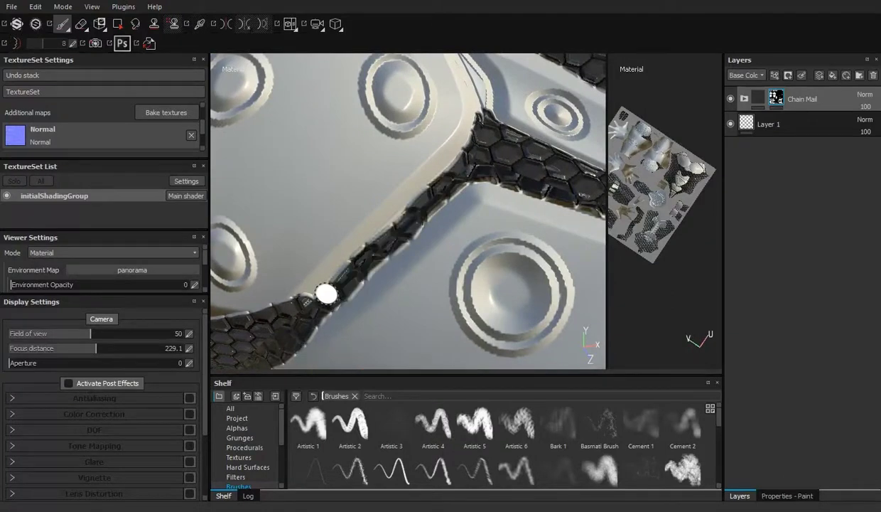
{"action": "left_click_drag", "start_coordinate": [428, 269], "coordinate": [336, 286]}
{"action": "scroll", "scroll_direction": "down", "scroll_amount": 3}
{"action": "scroll", "scroll_direction": "up", "scroll_amount": 3}
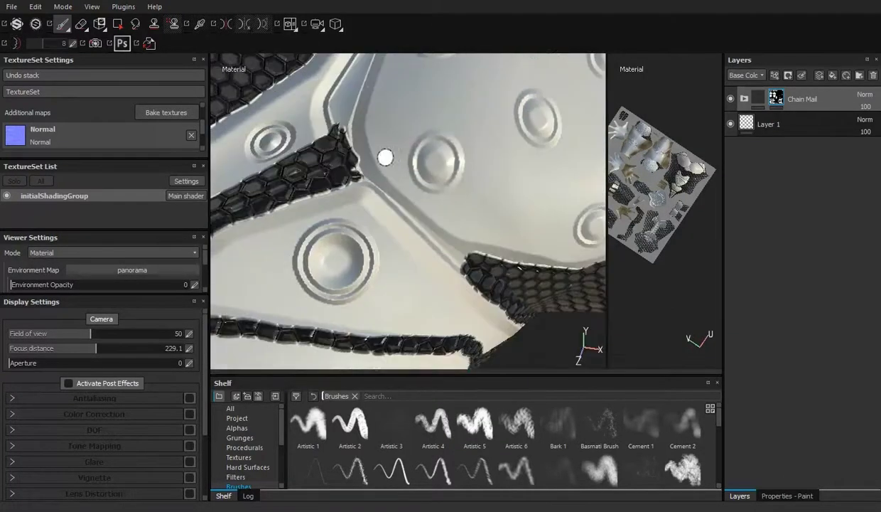
- Paint a chain-mail strip along the plate edge beside the shoulder plate
{"action": "left_click_drag", "start_coordinate": [339, 155], "coordinate": [337, 232]}
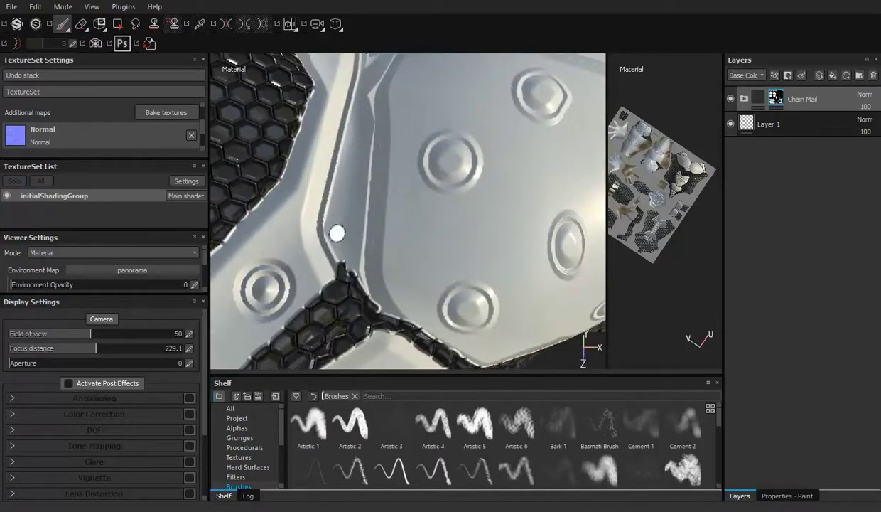
{"action": "left_click_drag", "start_coordinate": [359, 198], "coordinate": [336, 252]}
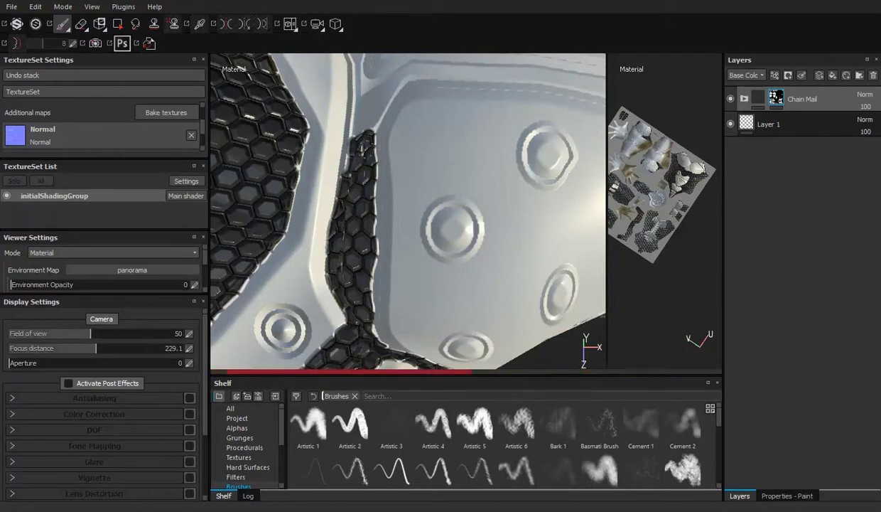
{"action": "scroll", "scroll_direction": "down", "scroll_amount": 3}
{"action": "scroll", "scroll_direction": "up", "scroll_amount": 3}
{"action": "left_click_drag", "start_coordinate": [427, 207], "coordinate": [442, 234]}
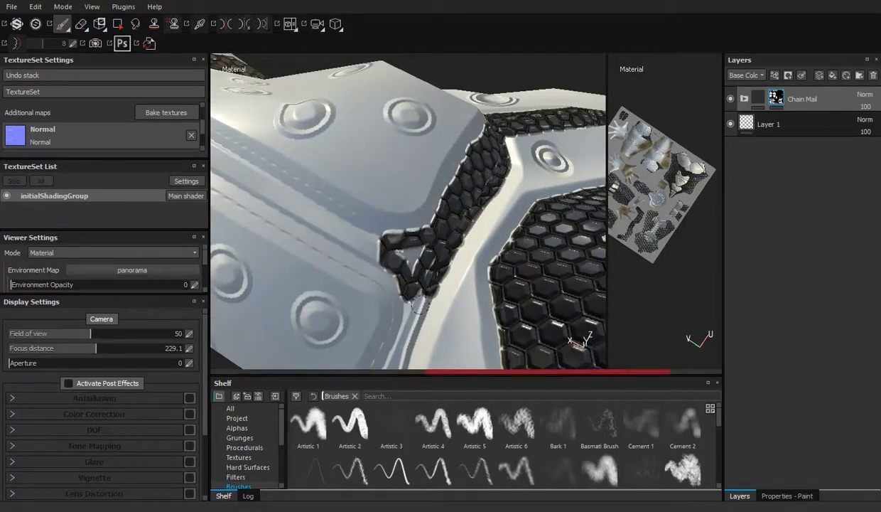
{"action": "scroll", "scroll_direction": "down", "scroll_amount": 3}
{"action": "scroll", "scroll_direction": "up", "scroll_amount": 3}
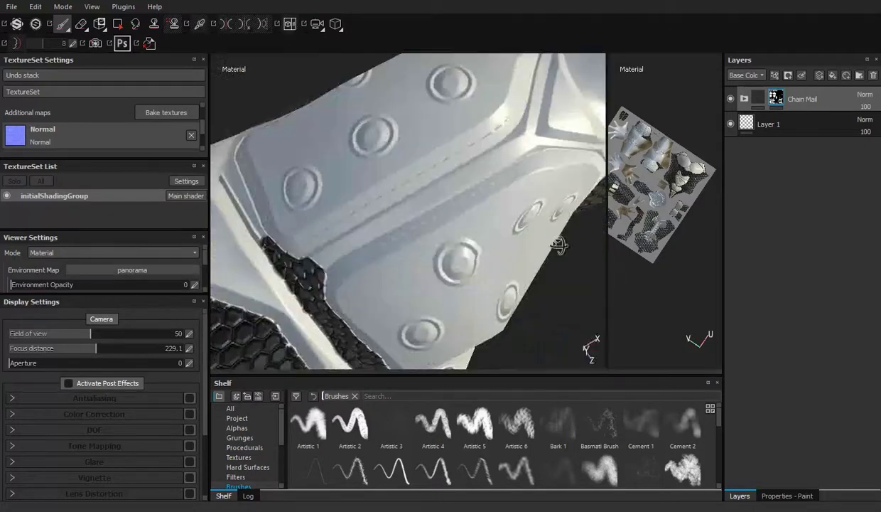
{"action": "left_click_drag", "start_coordinate": [557, 246], "coordinate": [567, 169]}
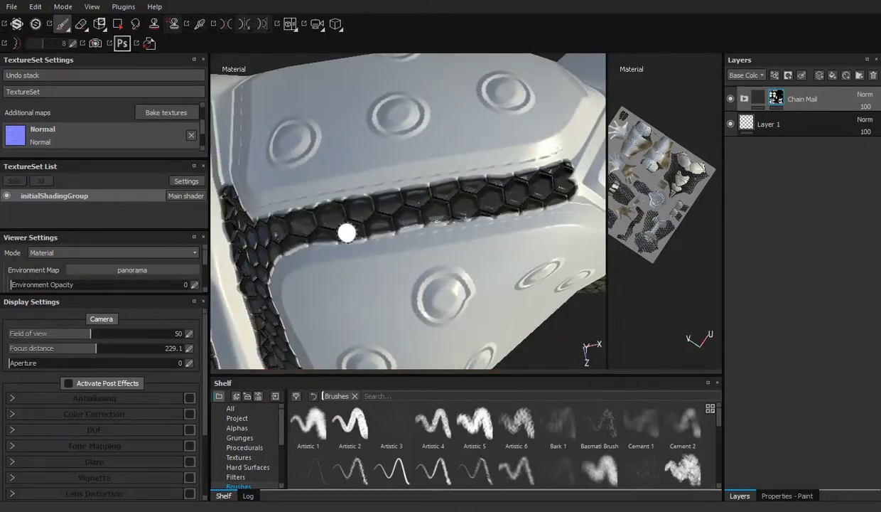
{"action": "left_click_drag", "start_coordinate": [457, 210], "coordinate": [441, 160]}
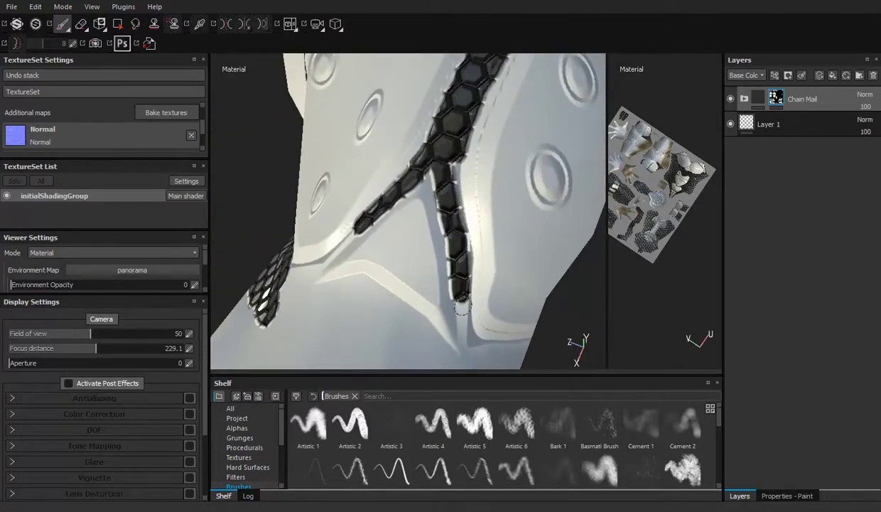
{"action": "left_click_drag", "start_coordinate": [453, 191], "coordinate": [419, 205]}
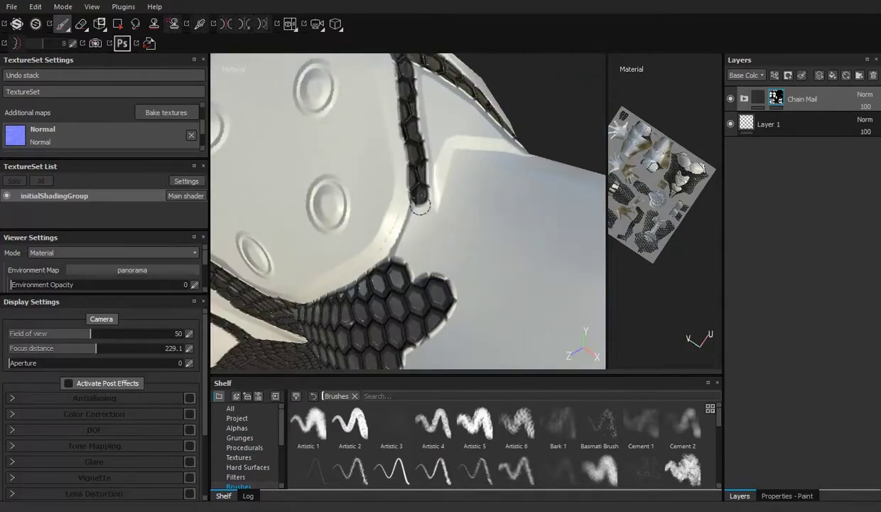
{"action": "left_click_drag", "start_coordinate": [403, 278], "coordinate": [341, 185]}
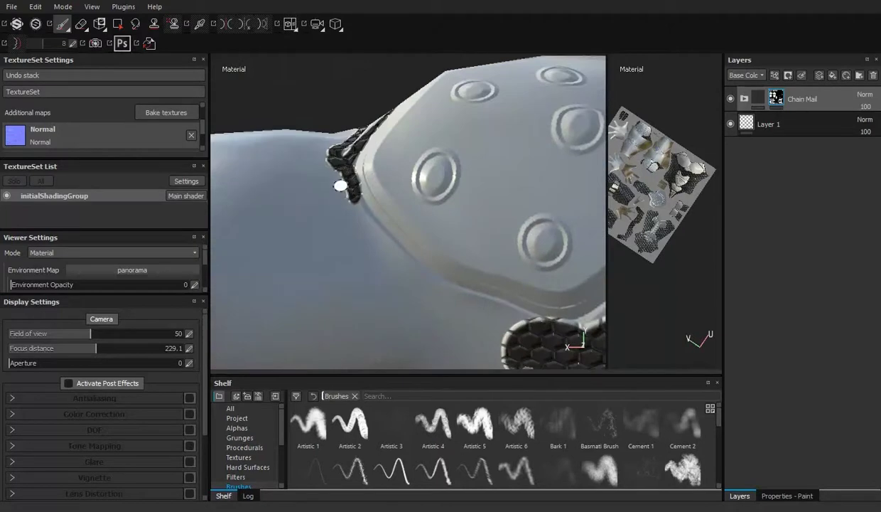
{"action": "left_click_drag", "start_coordinate": [357, 225], "coordinate": [404, 230]}
- Extend the chain mail up into the unpainted gap along the shoulder plate edge
{"action": "left_click_drag", "start_coordinate": [472, 178], "coordinate": [414, 248]}
{"action": "left_click_drag", "start_coordinate": [428, 173], "coordinate": [353, 189]}
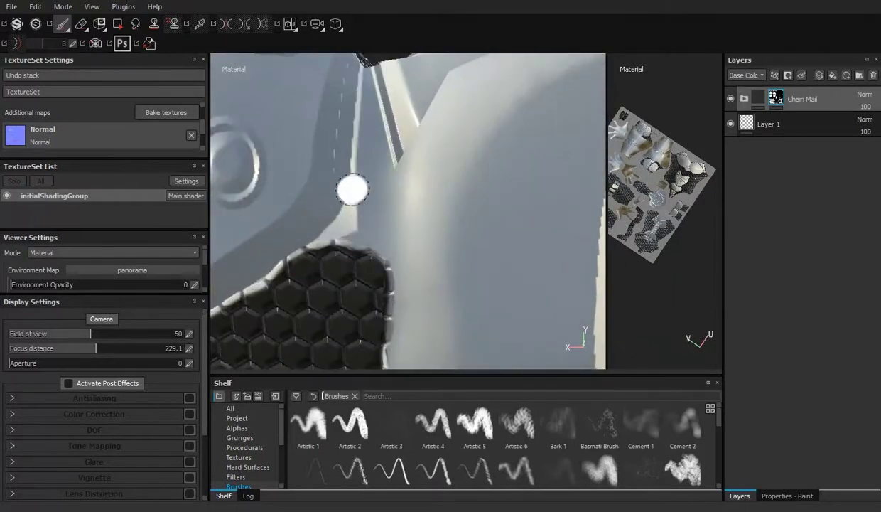
{"action": "left_click_drag", "start_coordinate": [370, 278], "coordinate": [343, 163]}
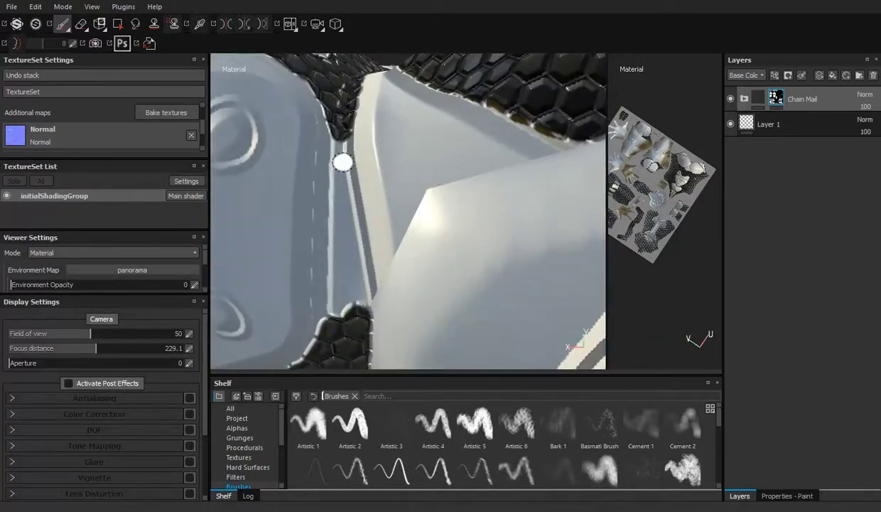
{"action": "left_click_drag", "start_coordinate": [356, 278], "coordinate": [557, 246]}
{"action": "left_click_drag", "start_coordinate": [416, 199], "coordinate": [513, 131]}
{"action": "left_click_drag", "start_coordinate": [461, 253], "coordinate": [380, 234]}
{"action": "left_click_drag", "start_coordinate": [359, 334], "coordinate": [475, 205]}
{"action": "left_click_drag", "start_coordinate": [420, 229], "coordinate": [417, 211]}
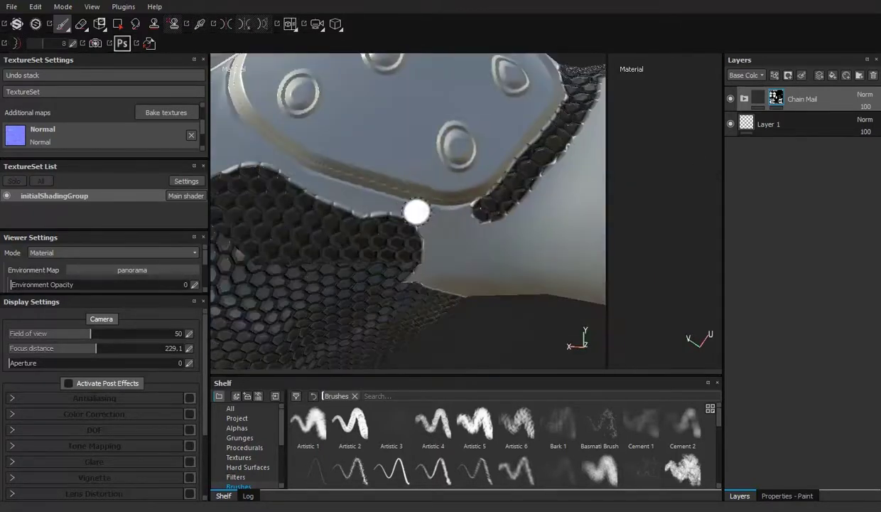
{"action": "left_click_drag", "start_coordinate": [307, 182], "coordinate": [446, 229]}
{"action": "left_click_drag", "start_coordinate": [427, 130], "coordinate": [410, 116]}
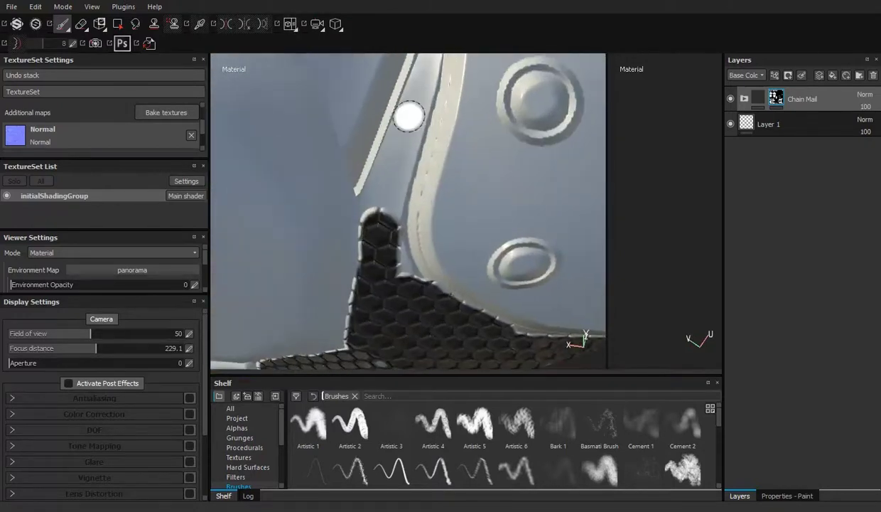
{"action": "left_click_drag", "start_coordinate": [369, 196], "coordinate": [422, 106]}
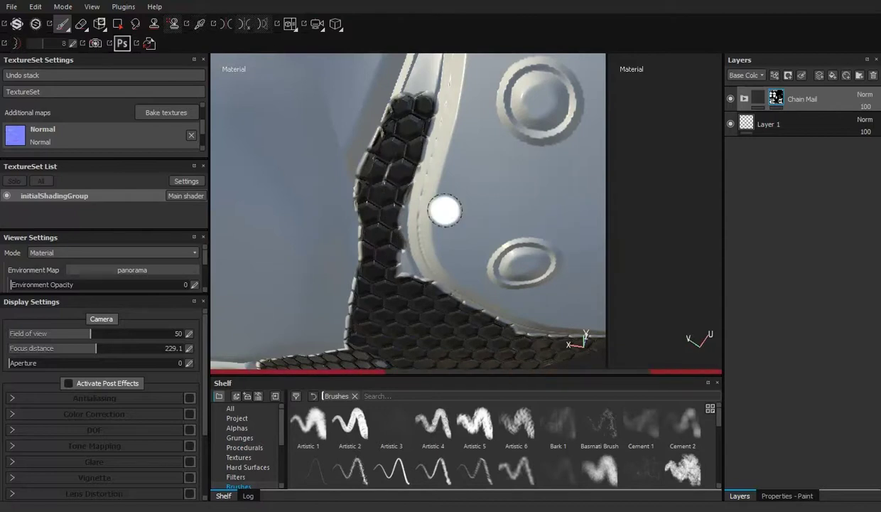
- Frame the chain strap between the riveted plates to check its top junction
{"action": "left_click_drag", "start_coordinate": [445, 206], "coordinate": [413, 123]}
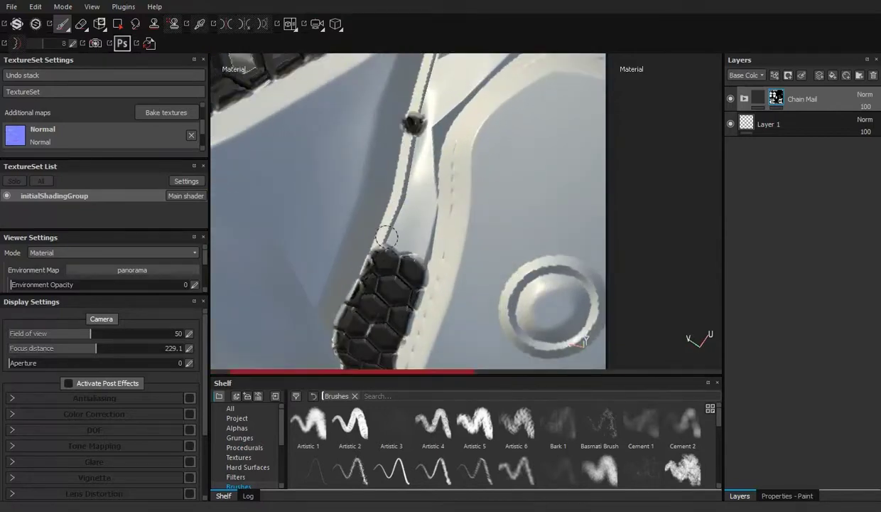
{"action": "left_click_drag", "start_coordinate": [403, 238], "coordinate": [404, 111]}
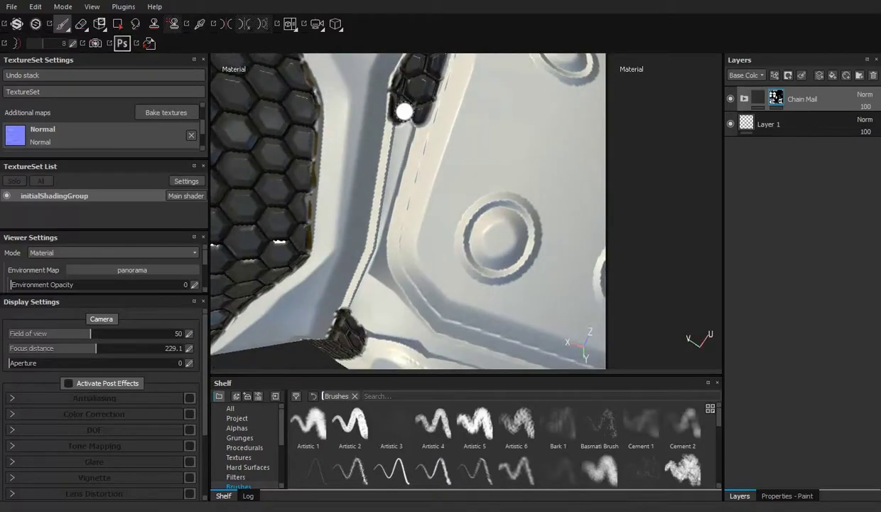
{"action": "left_click_drag", "start_coordinate": [387, 171], "coordinate": [364, 277]}
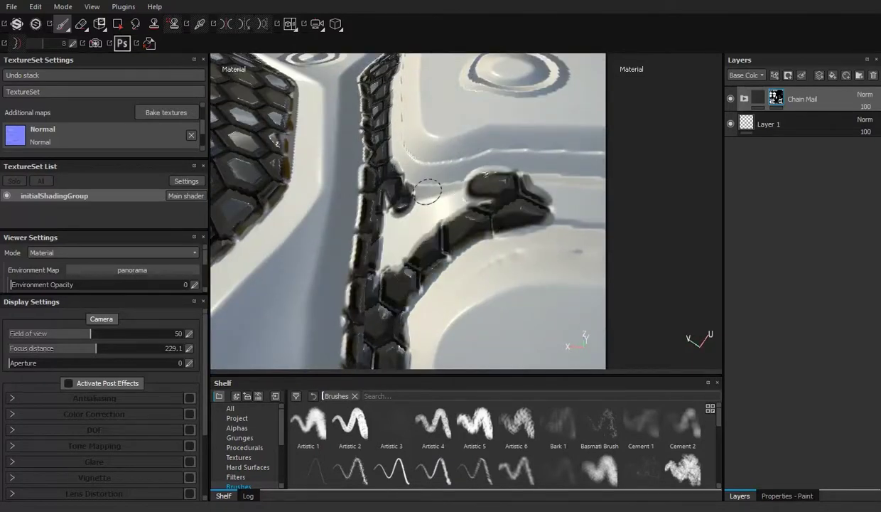
{"action": "left_click_drag", "start_coordinate": [492, 201], "coordinate": [409, 185]}
{"action": "left_click_drag", "start_coordinate": [420, 322], "coordinate": [390, 251]}
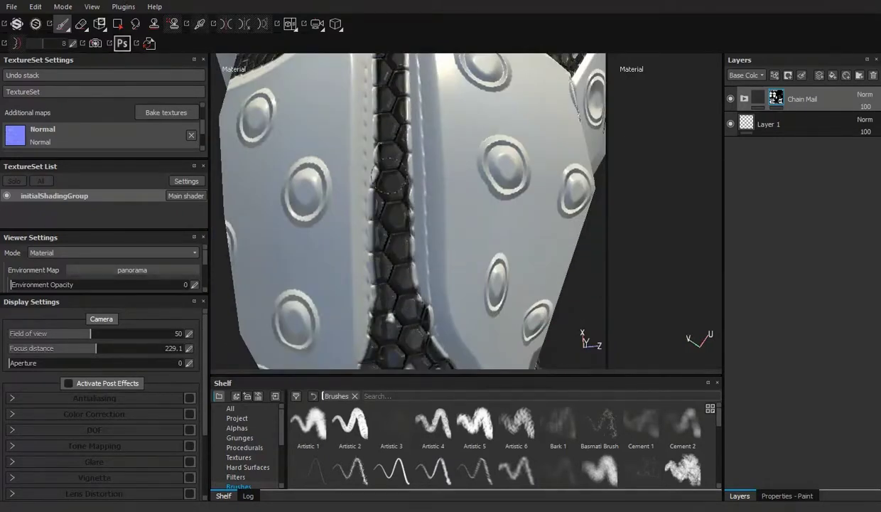
{"action": "left_click_drag", "start_coordinate": [398, 135], "coordinate": [391, 222]}
{"action": "left_click_drag", "start_coordinate": [559, 246], "coordinate": [340, 137]}
- Orbit to the arm and brush black chain mail over the back of the hand and fingers
{"action": "left_click_drag", "start_coordinate": [559, 245], "coordinate": [475, 209]}
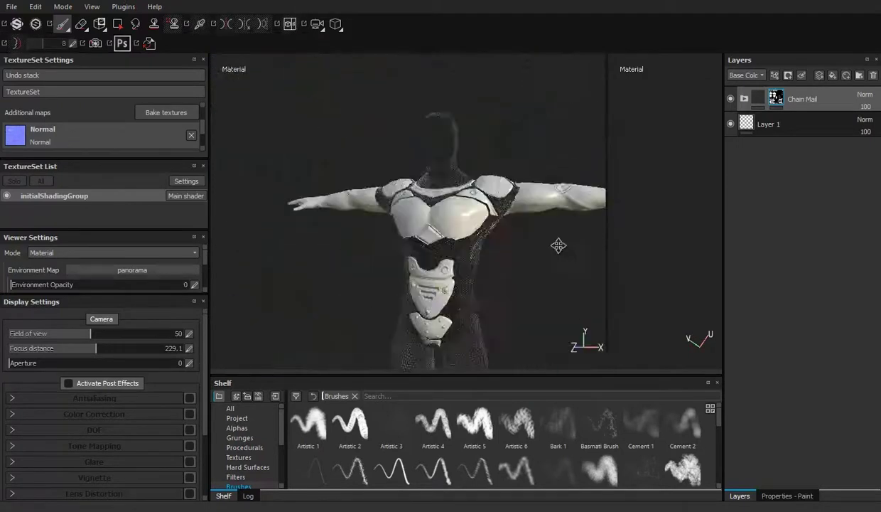
{"action": "left_click_drag", "start_coordinate": [475, 209], "coordinate": [317, 190]}
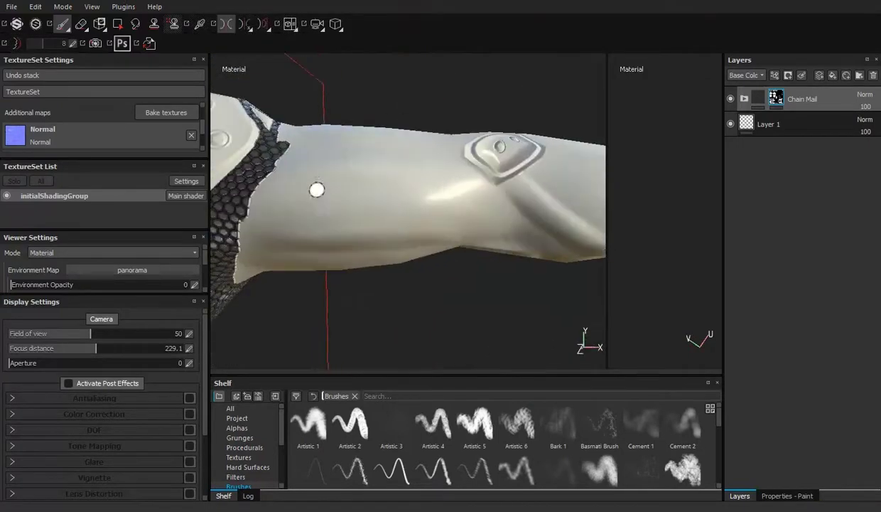
{"action": "left_click_drag", "start_coordinate": [349, 236], "coordinate": [366, 178]}
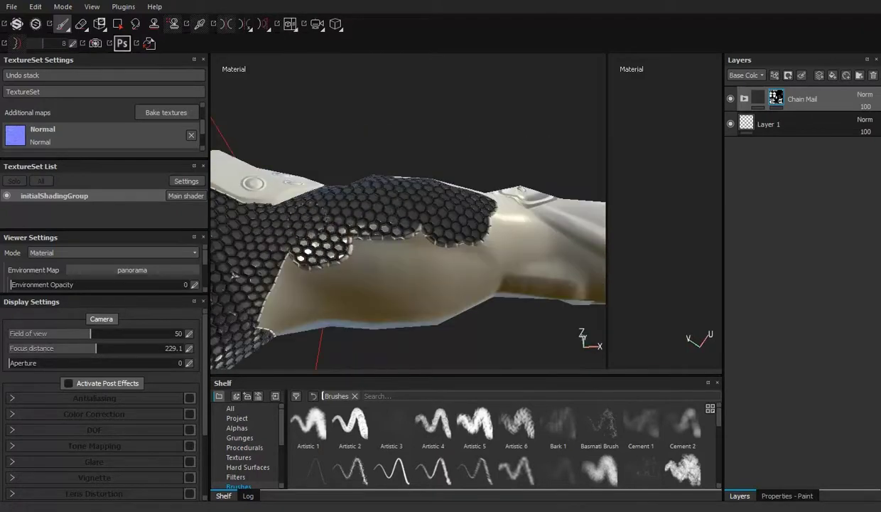
{"action": "left_click_drag", "start_coordinate": [270, 298], "coordinate": [286, 260]}
{"action": "left_click_drag", "start_coordinate": [561, 295], "coordinate": [452, 203]}
{"action": "left_click_drag", "start_coordinate": [453, 203], "coordinate": [558, 244]}
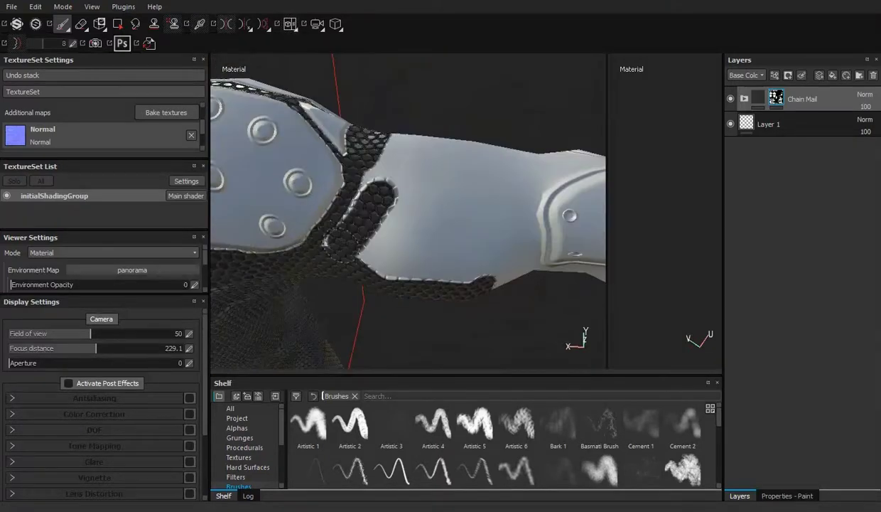
{"action": "left_click_drag", "start_coordinate": [440, 276], "coordinate": [483, 256]}
{"action": "left_click_drag", "start_coordinate": [288, 162], "coordinate": [373, 268]}
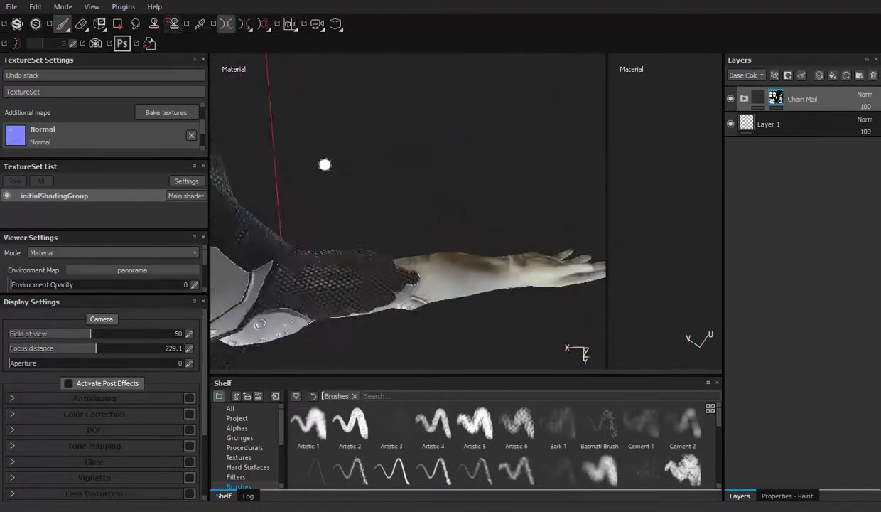
{"action": "left_click_drag", "start_coordinate": [558, 244], "coordinate": [377, 218]}
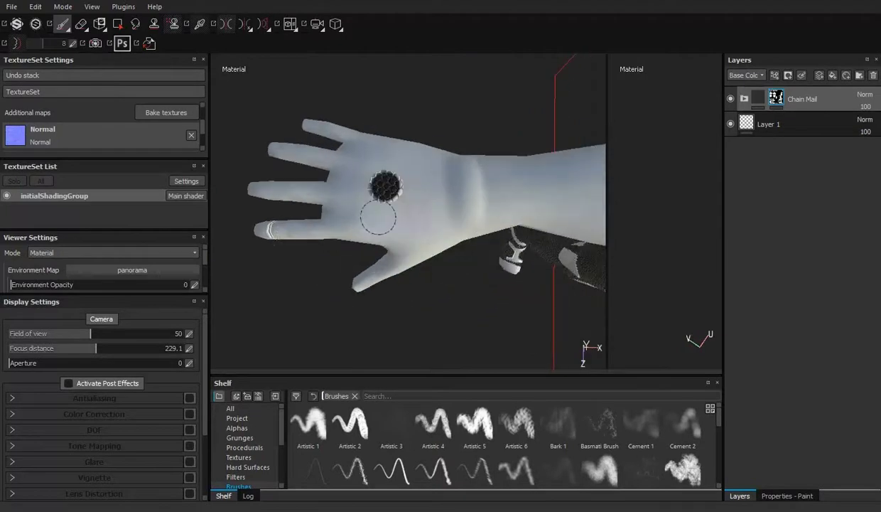
{"action": "left_click_drag", "start_coordinate": [559, 244], "coordinate": [405, 225]}
{"action": "left_click_drag", "start_coordinate": [282, 272], "coordinate": [359, 284]}
{"action": "left_click_drag", "start_coordinate": [425, 268], "coordinate": [420, 229]}
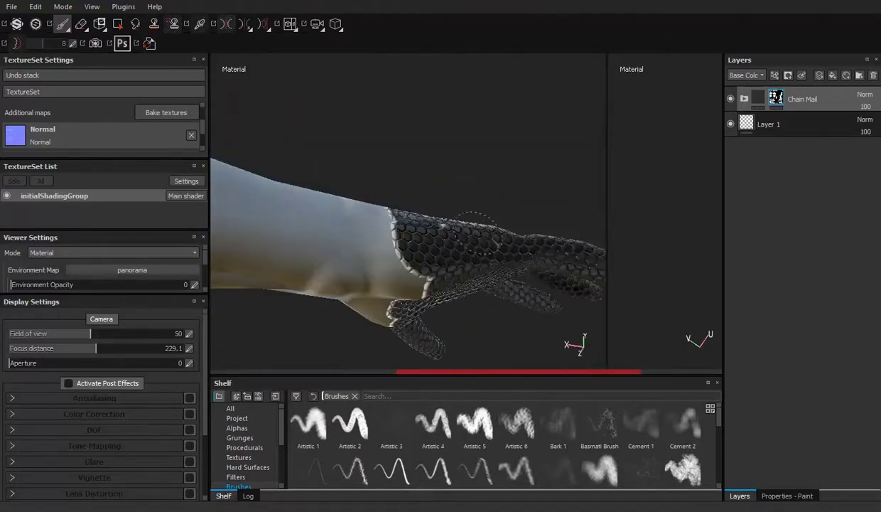
- Paint the chain mail up from the hand onto the forearm
{"action": "left_click_drag", "start_coordinate": [475, 217], "coordinate": [405, 174]}
{"action": "scroll", "scroll_direction": "down", "scroll_amount": 3}
{"action": "left_click_drag", "start_coordinate": [468, 219], "coordinate": [298, 171]}
{"action": "scroll", "scroll_direction": "up", "scroll_amount": 3}
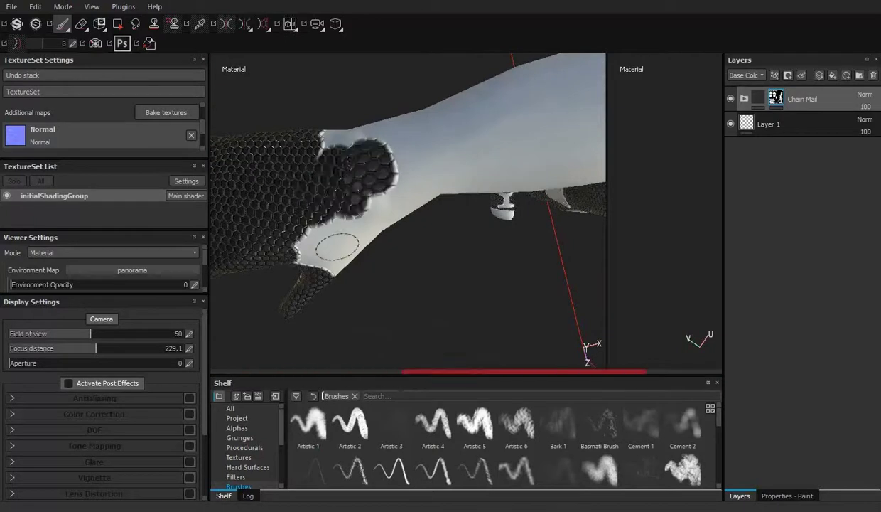
{"action": "left_click_drag", "start_coordinate": [337, 246], "coordinate": [363, 233]}
{"action": "left_click_drag", "start_coordinate": [346, 287], "coordinate": [345, 261]}
{"action": "left_click_drag", "start_coordinate": [384, 285], "coordinate": [411, 177]}
{"action": "left_click_drag", "start_coordinate": [411, 177], "coordinate": [558, 245]}
{"action": "left_click_drag", "start_coordinate": [558, 245], "coordinate": [560, 243]}
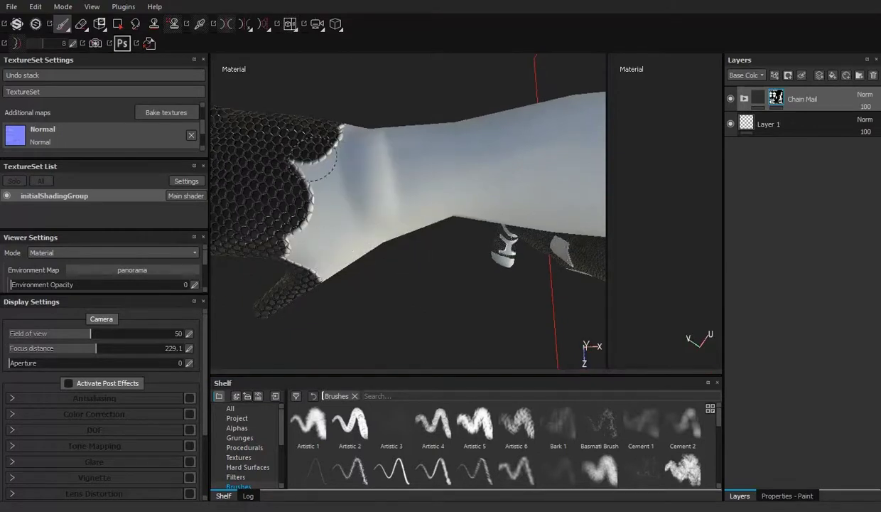
{"action": "left_click_drag", "start_coordinate": [559, 244], "coordinate": [559, 245]}
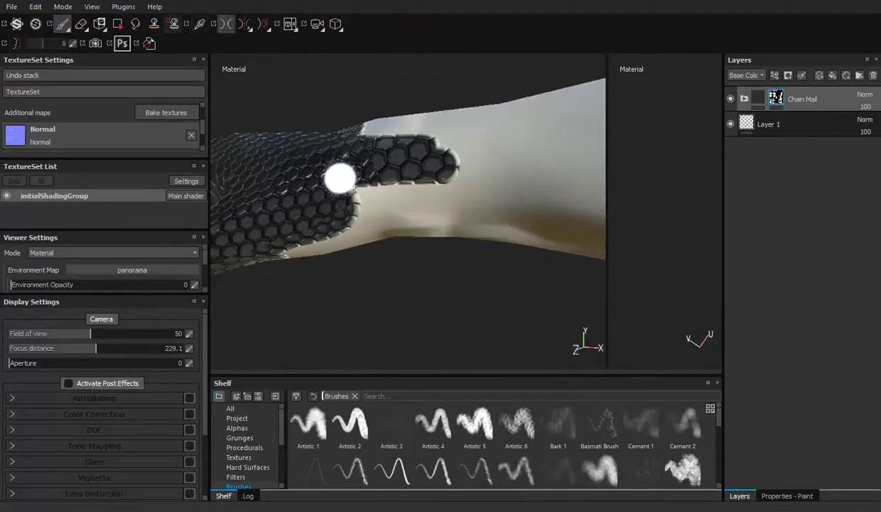
{"action": "left_click_drag", "start_coordinate": [338, 177], "coordinate": [559, 244]}
{"action": "left_click_drag", "start_coordinate": [558, 244], "coordinate": [258, 176]}
{"action": "left_click_drag", "start_coordinate": [258, 176], "coordinate": [368, 230]}
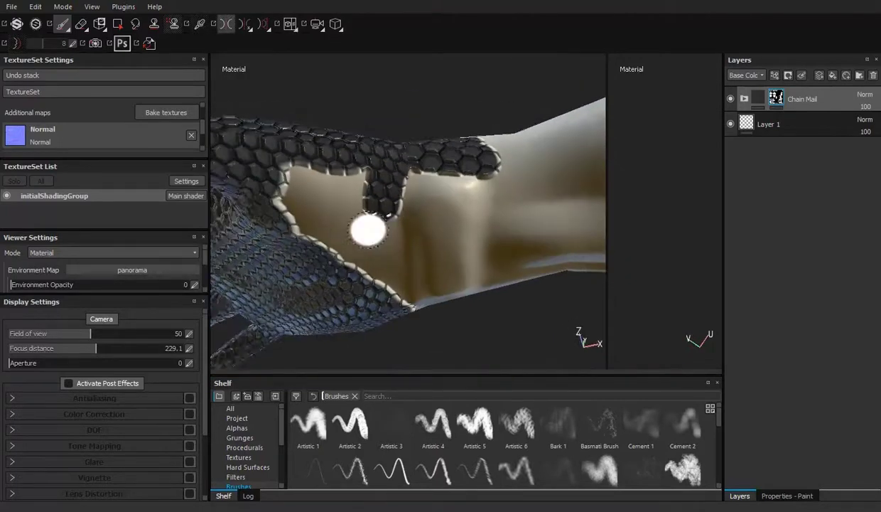
{"action": "left_click_drag", "start_coordinate": [369, 230], "coordinate": [318, 189]}
- Paint chain mail around the forearm plate edge
{"action": "left_click_drag", "start_coordinate": [318, 189], "coordinate": [559, 244]}
{"action": "left_click_drag", "start_coordinate": [516, 143], "coordinate": [388, 127]}
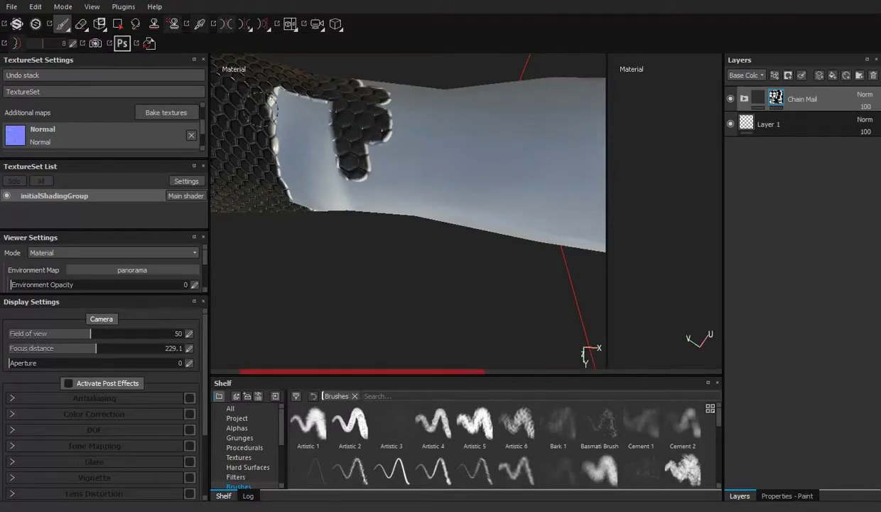
{"action": "left_click_drag", "start_coordinate": [287, 82], "coordinate": [364, 163]}
{"action": "left_click_drag", "start_coordinate": [416, 262], "coordinate": [463, 222]}
{"action": "left_click_drag", "start_coordinate": [264, 272], "coordinate": [334, 246]}
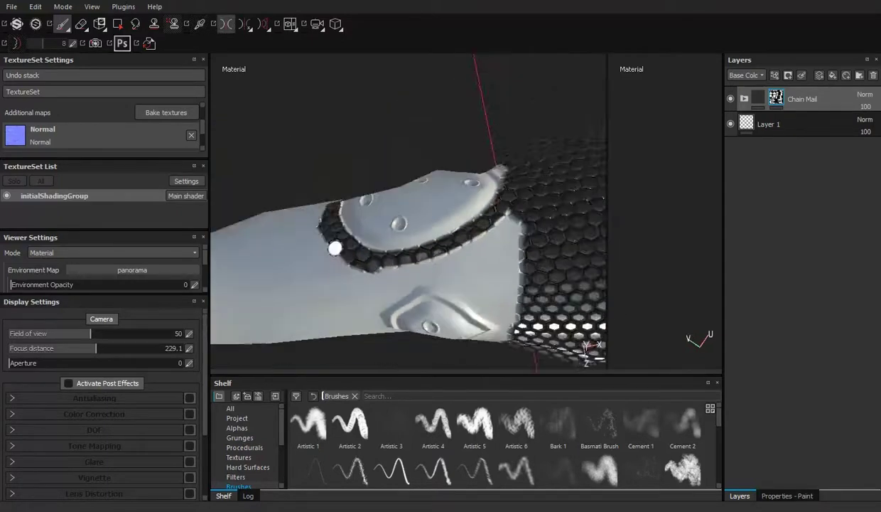
{"action": "left_click_drag", "start_coordinate": [334, 246], "coordinate": [334, 213]}
{"action": "left_click_drag", "start_coordinate": [446, 214], "coordinate": [447, 167]}
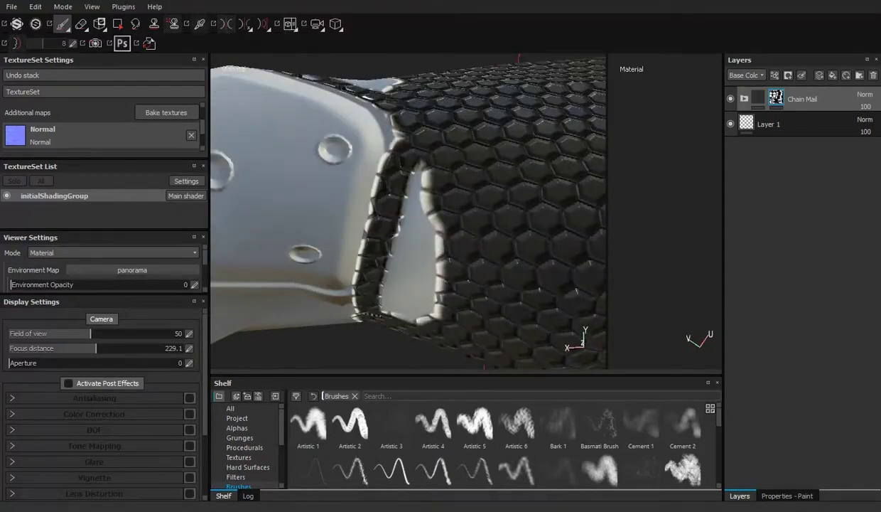
{"action": "left_click_drag", "start_coordinate": [427, 286], "coordinate": [460, 171]}
{"action": "left_click_drag", "start_coordinate": [361, 113], "coordinate": [382, 166]}
- Turn on symmetry with L and paint mirrored chain mail around the arm plates
{"action": "key", "text": "l"}
{"action": "left_click_drag", "start_coordinate": [481, 262], "coordinate": [502, 239]}
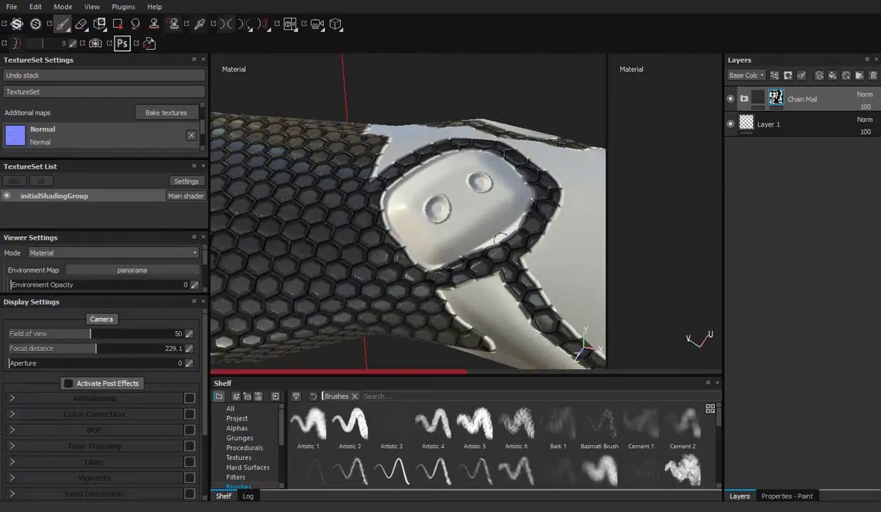
{"action": "left_click_drag", "start_coordinate": [428, 214], "coordinate": [316, 137]}
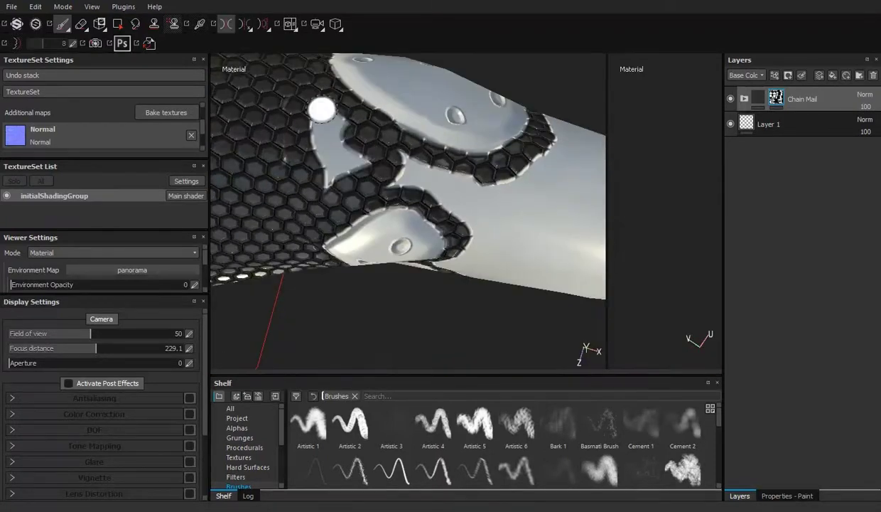
{"action": "scroll", "scroll_direction": "down", "scroll_amount": 3}
{"action": "scroll", "scroll_direction": "down", "scroll_amount": 3}
{"action": "scroll", "scroll_direction": "up", "scroll_amount": 3}
{"action": "left_click_drag", "start_coordinate": [356, 169], "coordinate": [398, 213]}
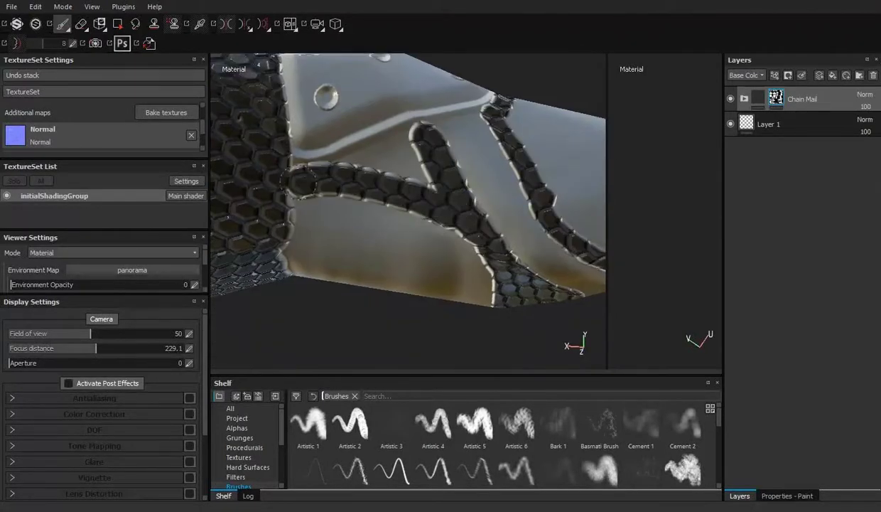
{"action": "left_click_drag", "start_coordinate": [406, 178], "coordinate": [459, 149]}
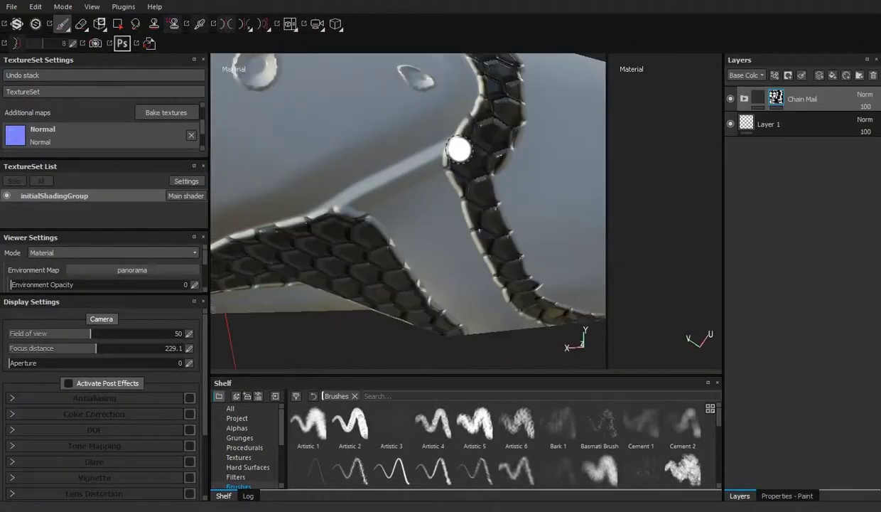
{"action": "left_click_drag", "start_coordinate": [559, 244], "coordinate": [559, 244]}
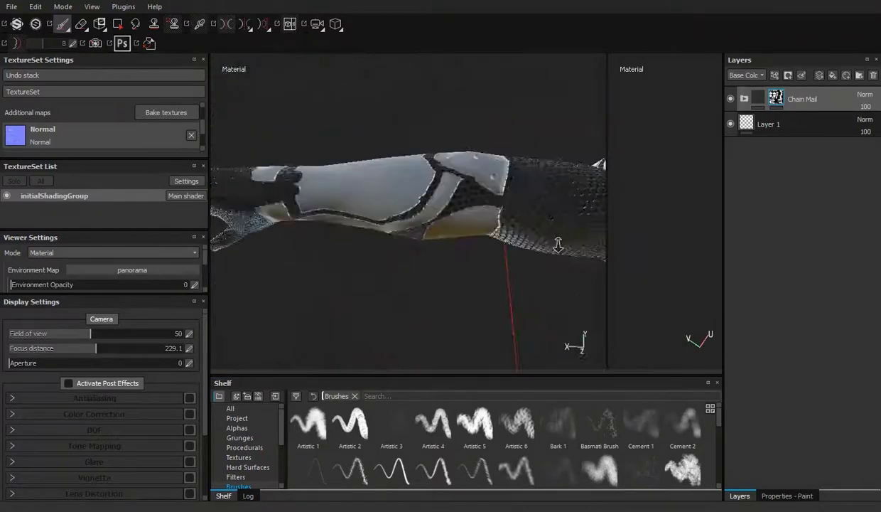
- Paint the remaining chain mail between the arm plates from a top-down view
{"action": "scroll", "scroll_direction": "up", "scroll_amount": 3}
{"action": "scroll", "scroll_direction": "up", "scroll_amount": 3}
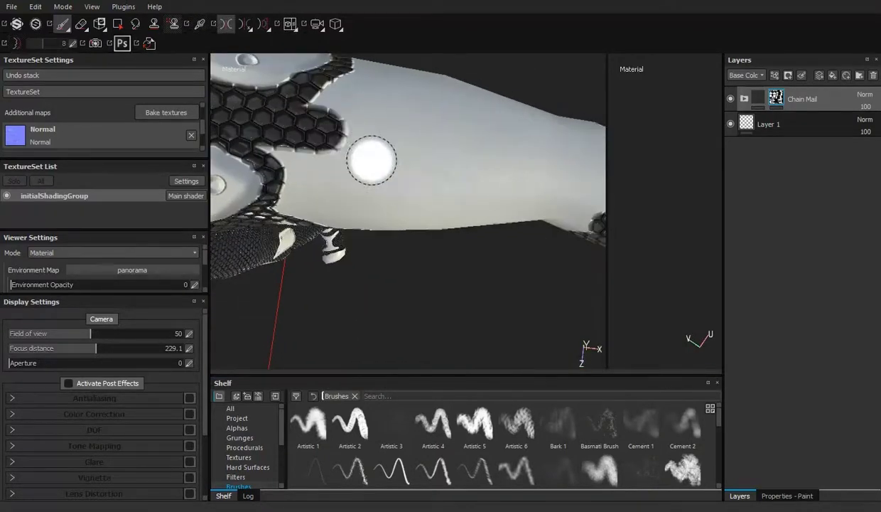
{"action": "left_click_drag", "start_coordinate": [391, 161], "coordinate": [441, 252]}
{"action": "left_click_drag", "start_coordinate": [512, 242], "coordinate": [383, 213]}
{"action": "left_click_drag", "start_coordinate": [551, 155], "coordinate": [260, 163]}
{"action": "left_click_drag", "start_coordinate": [313, 186], "coordinate": [373, 175]}
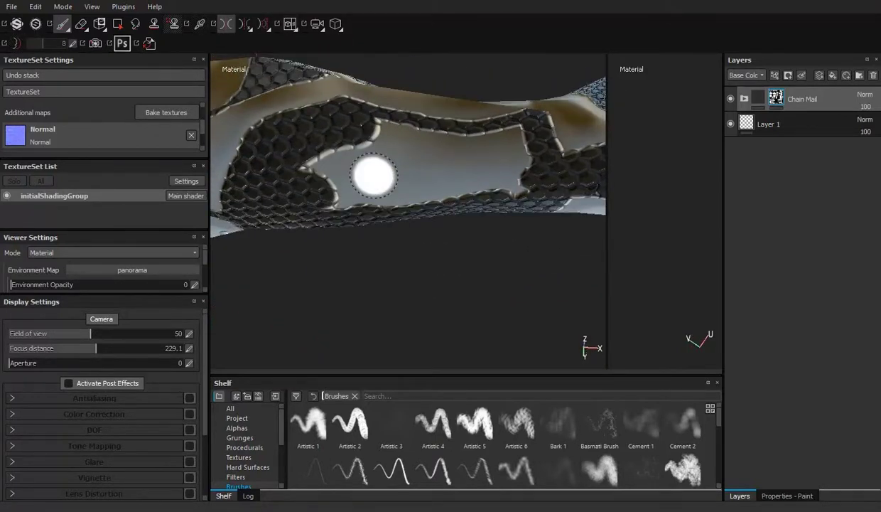
- Review the whole character, the square chest plate and the chain-mail arm
{"action": "left_click_drag", "start_coordinate": [512, 181], "coordinate": [498, 214]}
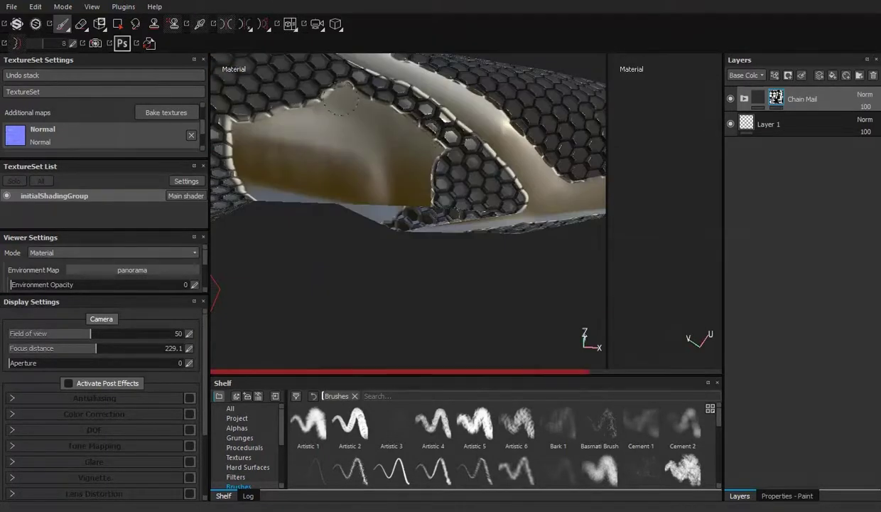
{"action": "left_click_drag", "start_coordinate": [349, 276], "coordinate": [561, 243]}
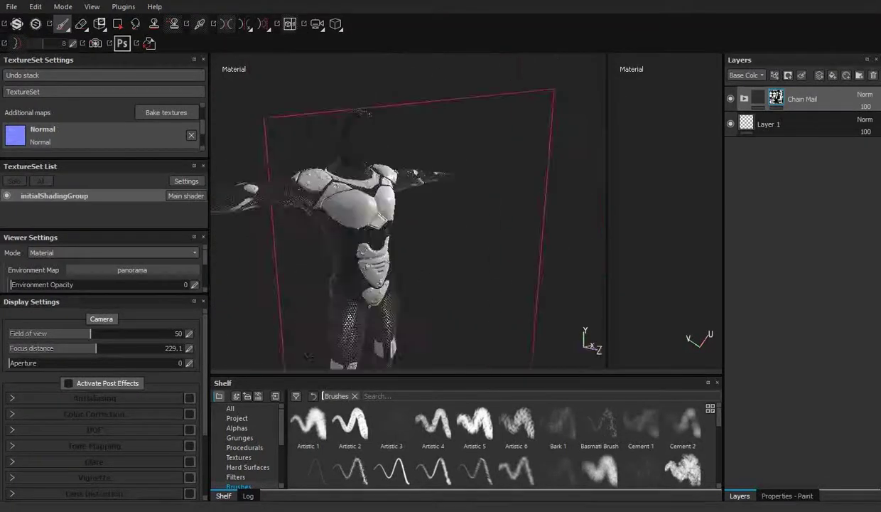
{"action": "left_click_drag", "start_coordinate": [441, 245], "coordinate": [499, 351]}
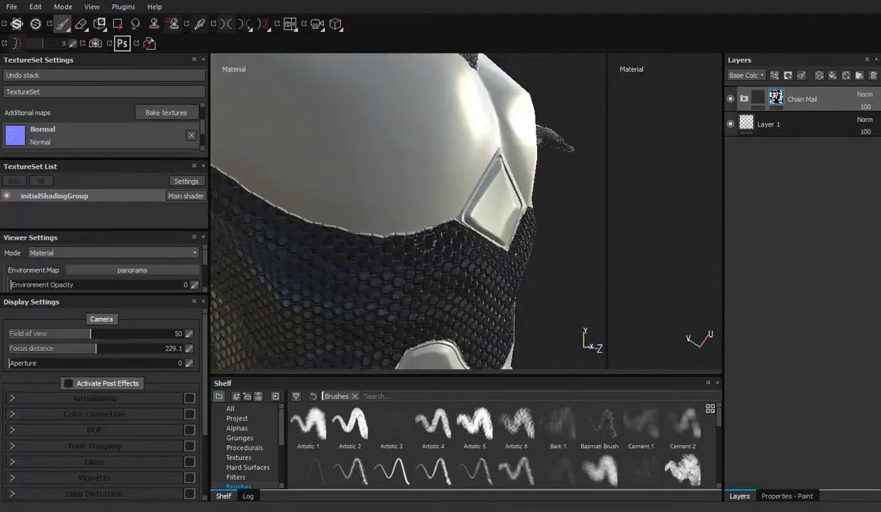
{"action": "left_click_drag", "start_coordinate": [440, 245], "coordinate": [556, 244]}
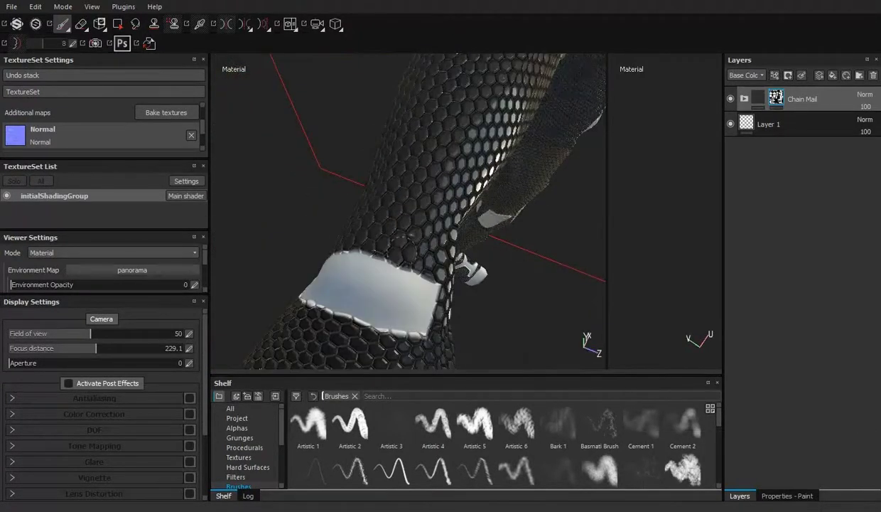
{"action": "left_click_drag", "start_coordinate": [439, 213], "coordinate": [559, 250]}
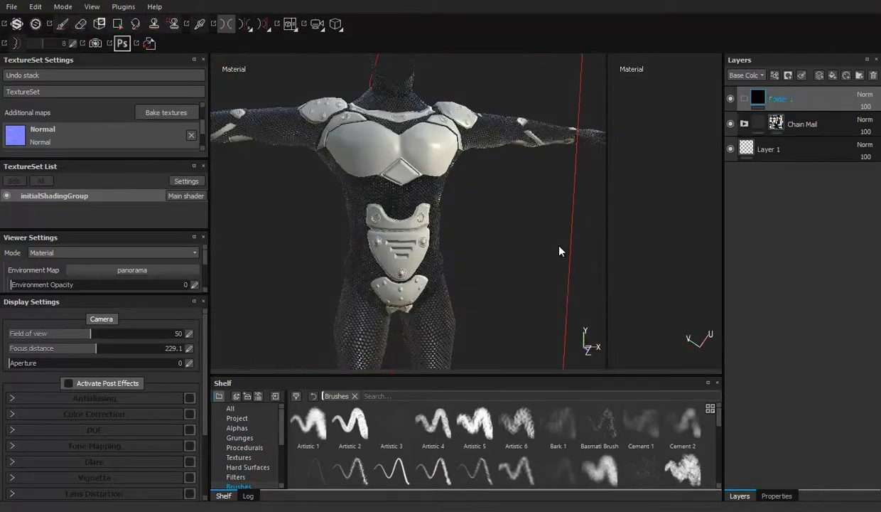
- Name the new layer 'PLastic' and apply the Fabric Super Hero smart material to the model
{"action": "type", "text": "PLastic"}
{"action": "key", "text": "Return"}
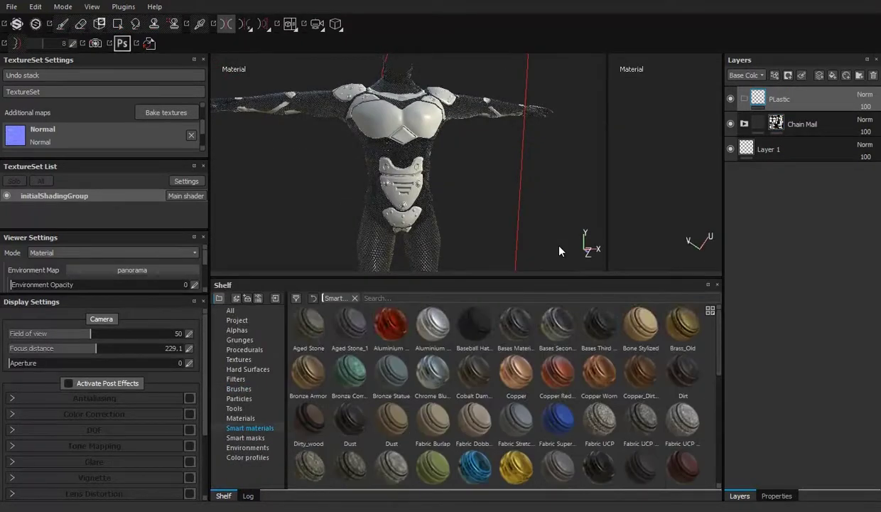
{"action": "left_click_drag", "start_coordinate": [560, 250], "coordinate": [559, 250]}
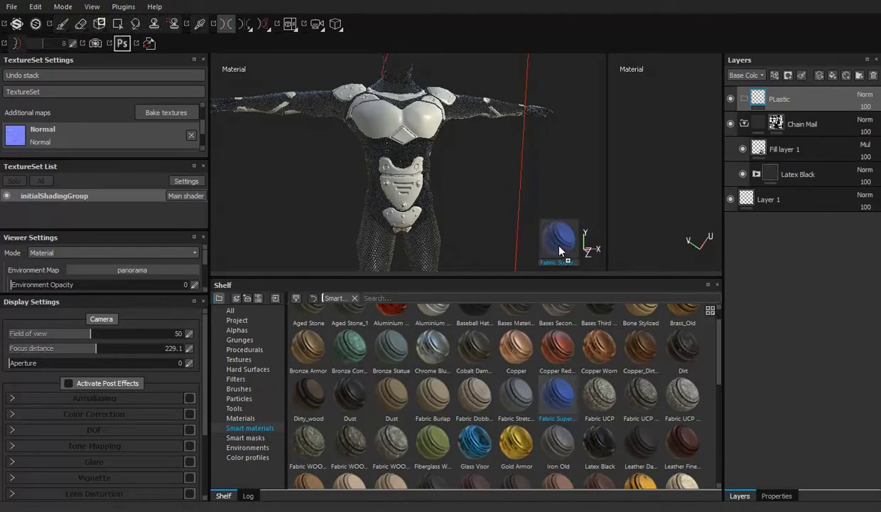
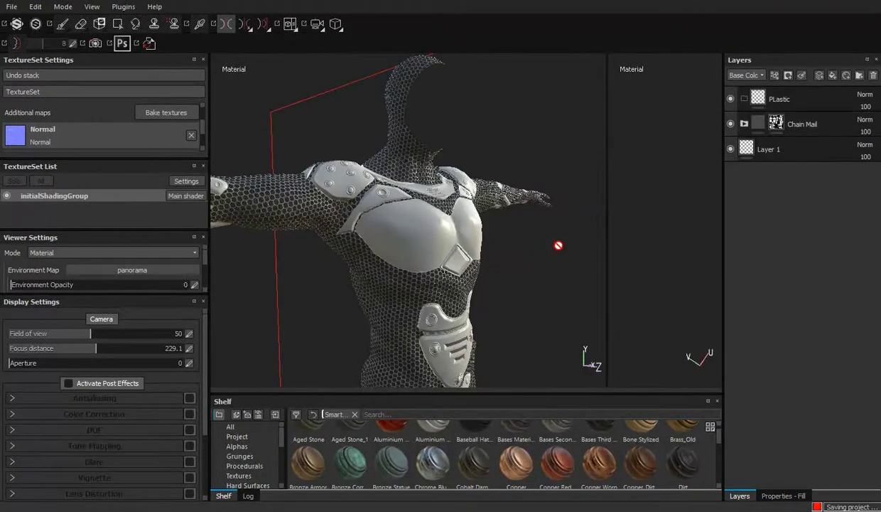
- Finish naming the folder 'Plastic' and drop the Plastic Hexagon smart material from the Shelf into it
{"action": "type", "text": "c"}
{"action": "key", "text": "Return"}
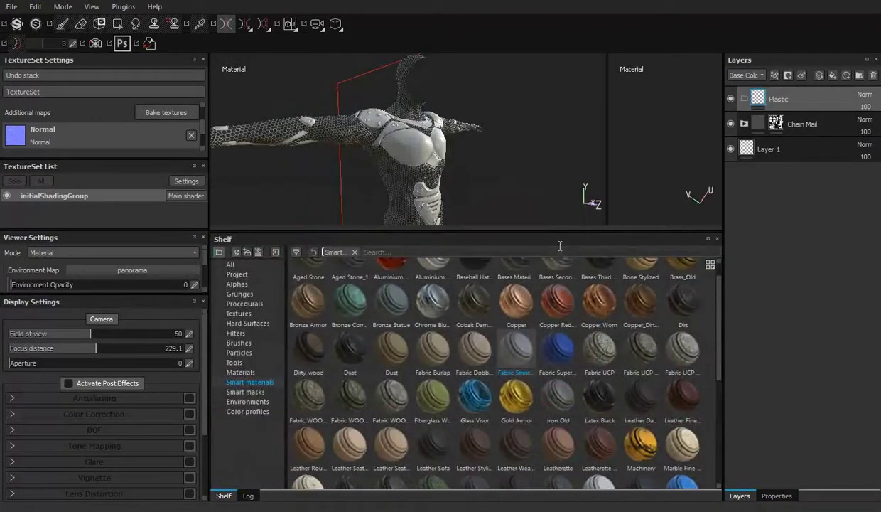
{"action": "scroll", "scroll_direction": "down", "scroll_amount": 3}
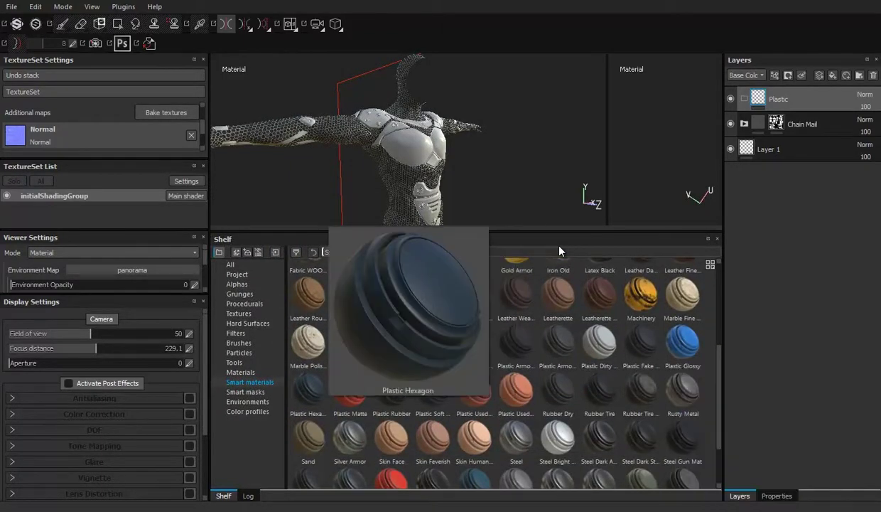
{"action": "left_click_drag", "start_coordinate": [308, 390], "coordinate": [560, 250]}
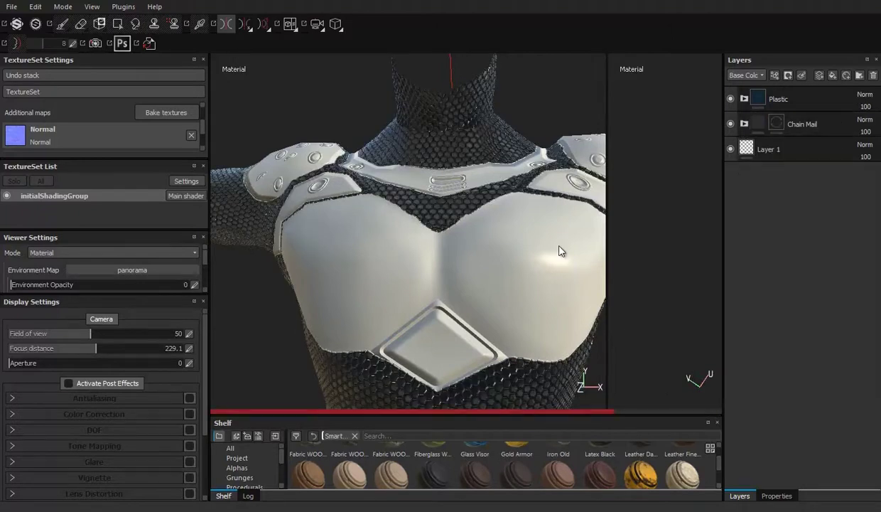
- Switch to the Paint brush and zoom in on the chest plate below the vents
{"action": "key", "text": "1"}
{"action": "left_click_drag", "start_coordinate": [561, 250], "coordinate": [398, 268]}
{"action": "scroll", "scroll_direction": "up", "scroll_amount": 3}
{"action": "scroll", "scroll_direction": "up", "scroll_amount": 3}
{"action": "scroll", "scroll_direction": "up", "scroll_amount": 3}
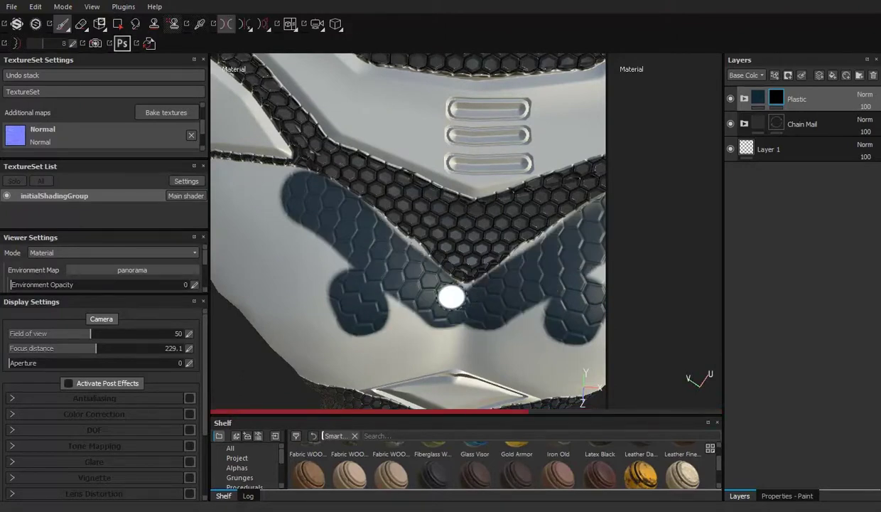
{"action": "left_click_drag", "start_coordinate": [452, 297], "coordinate": [290, 189]}
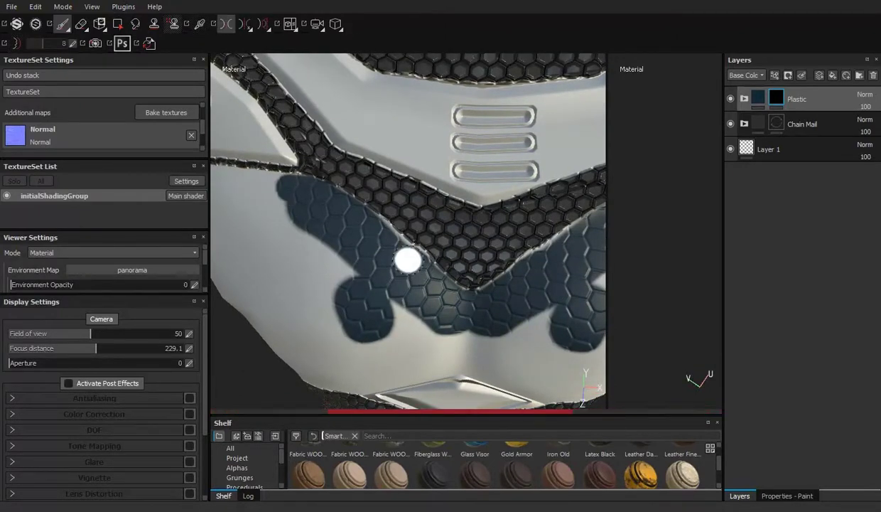
{"action": "left_click_drag", "start_coordinate": [409, 265], "coordinate": [559, 244]}
- Brush dark hexagon plastic over the chest plate seam and along the shoulder plate's edge
{"action": "scroll", "scroll_direction": "up", "scroll_amount": 3}
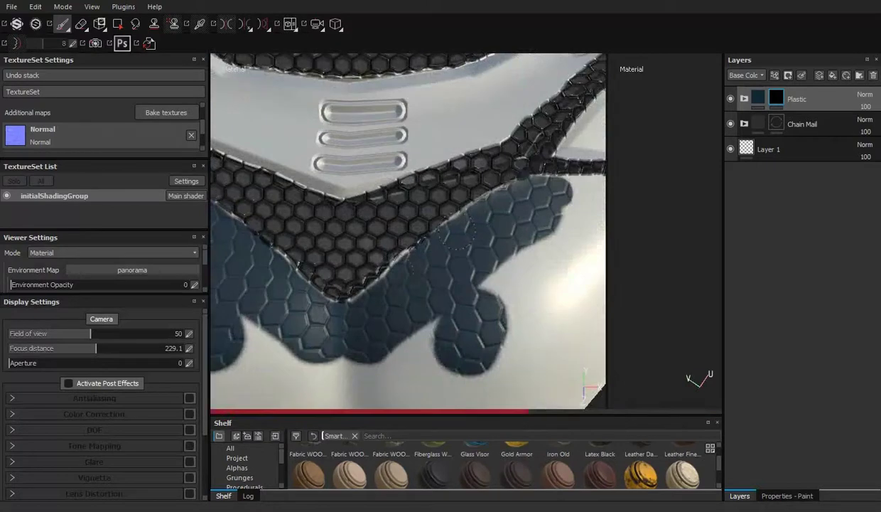
{"action": "scroll", "scroll_direction": "up", "scroll_amount": 3}
{"action": "scroll", "scroll_direction": "up", "scroll_amount": 3}
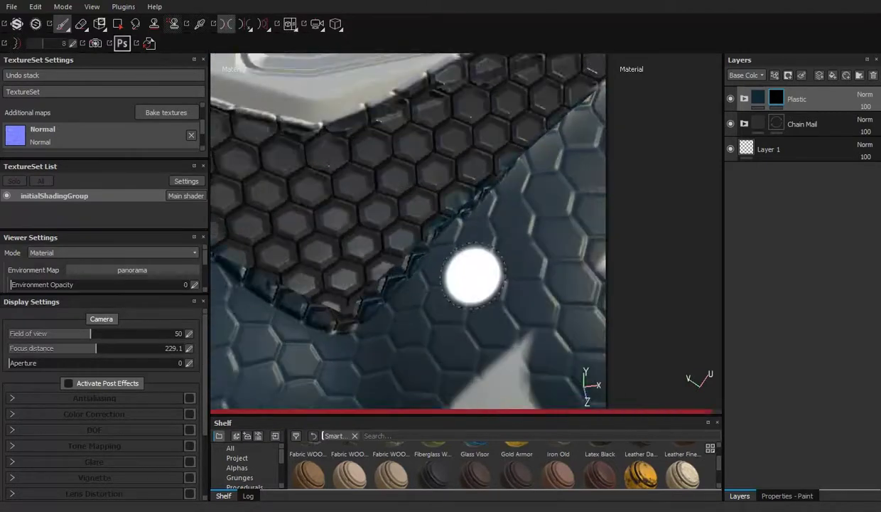
{"action": "scroll", "scroll_direction": "up", "scroll_amount": 3}
{"action": "left_click_drag", "start_coordinate": [525, 301], "coordinate": [455, 210]}
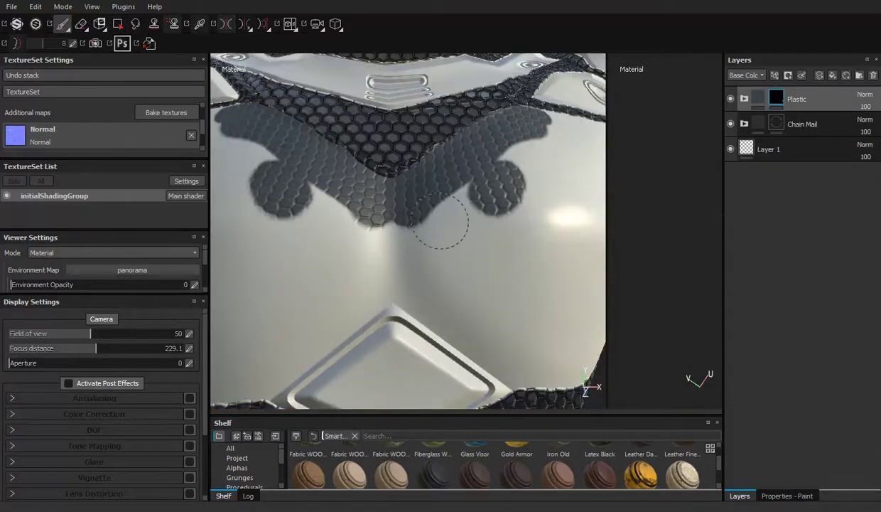
{"action": "left_click_drag", "start_coordinate": [516, 187], "coordinate": [383, 138]}
{"action": "left_click_drag", "start_coordinate": [352, 104], "coordinate": [462, 164]}
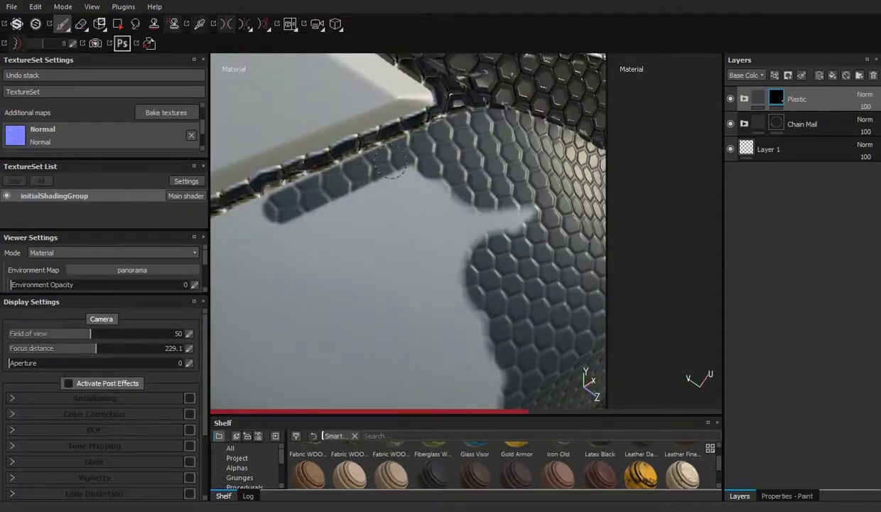
- Paint a dark hexagon plastic patch across the side of the chest plate
{"action": "left_click_drag", "start_coordinate": [391, 162], "coordinate": [401, 228]}
{"action": "left_click_drag", "start_coordinate": [342, 246], "coordinate": [445, 197]}
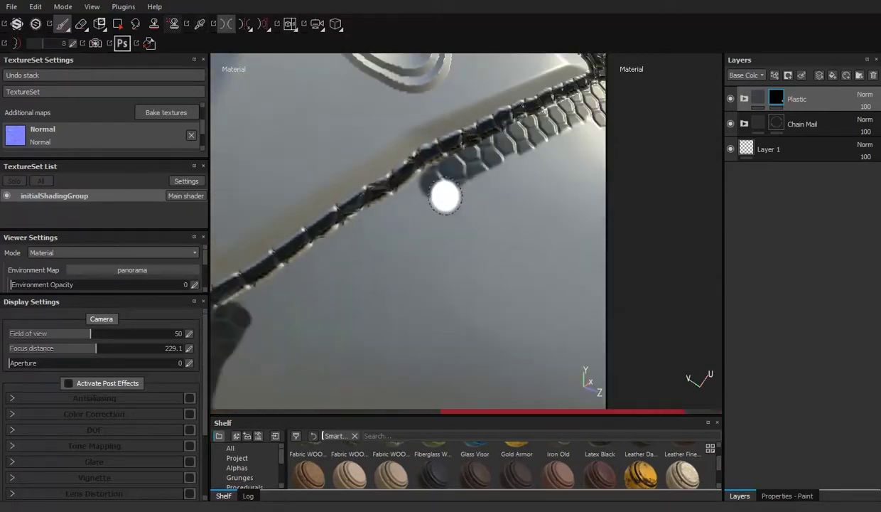
{"action": "left_click_drag", "start_coordinate": [263, 289], "coordinate": [435, 211]}
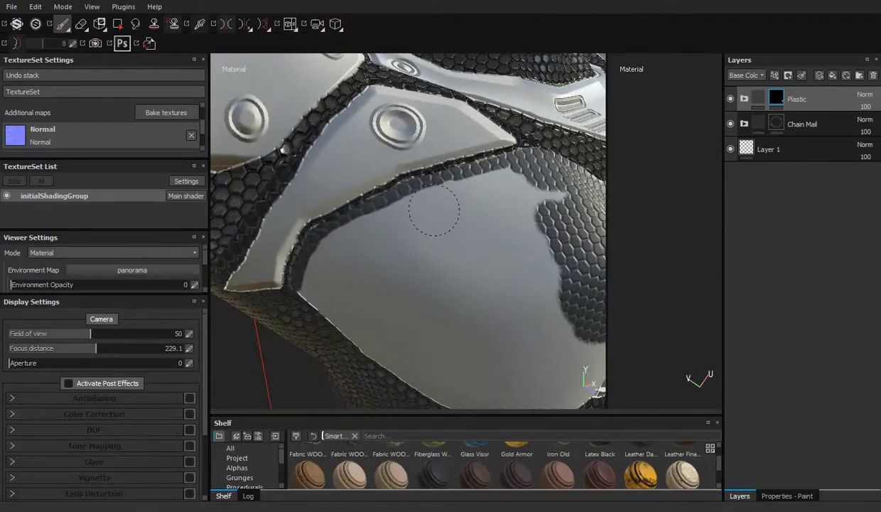
{"action": "left_click_drag", "start_coordinate": [490, 249], "coordinate": [453, 230]}
{"action": "left_click_drag", "start_coordinate": [413, 261], "coordinate": [386, 229]}
{"action": "left_click_drag", "start_coordinate": [299, 191], "coordinate": [334, 256]}
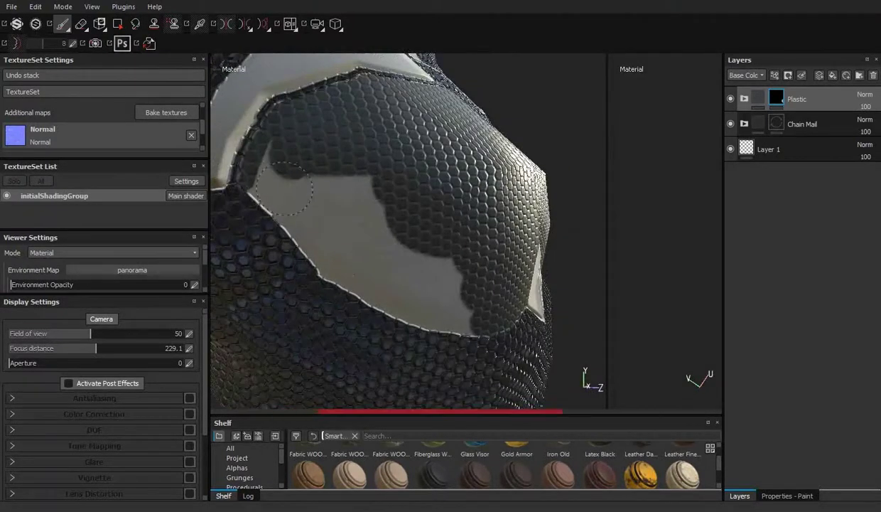
{"action": "left_click_drag", "start_coordinate": [264, 187], "coordinate": [366, 257]}
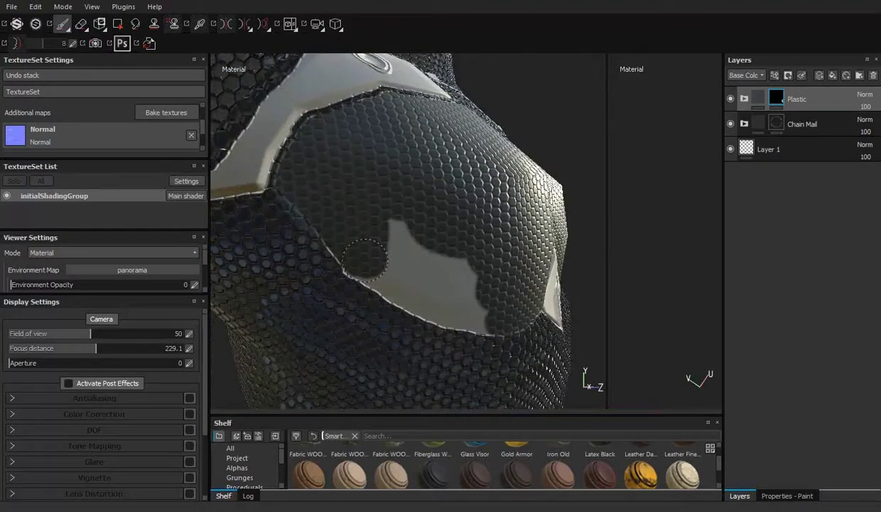
{"action": "left_click_drag", "start_coordinate": [490, 316], "coordinate": [338, 178]}
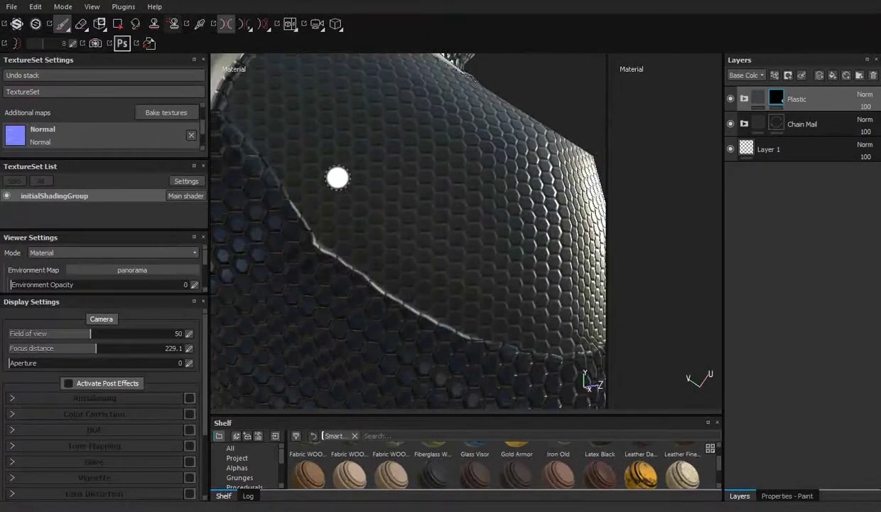
{"action": "left_click_drag", "start_coordinate": [321, 236], "coordinate": [299, 192]}
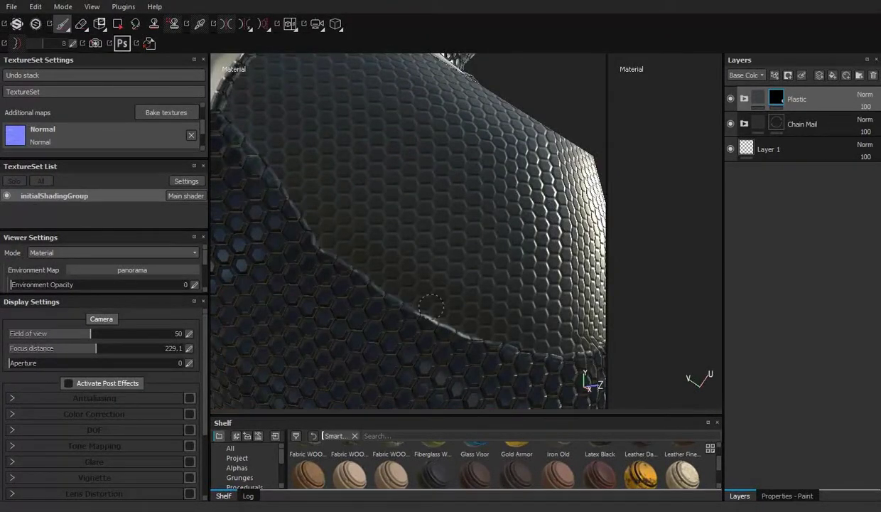
- Paint dark hexagon plastic over the boot's white plate
{"action": "scroll", "scroll_direction": "down", "scroll_amount": 3}
{"action": "left_click_drag", "start_coordinate": [422, 309], "coordinate": [403, 167]}
{"action": "scroll", "scroll_direction": "up", "scroll_amount": 3}
{"action": "left_click_drag", "start_coordinate": [363, 221], "coordinate": [510, 271]}
{"action": "left_click_drag", "start_coordinate": [507, 328], "coordinate": [560, 251]}
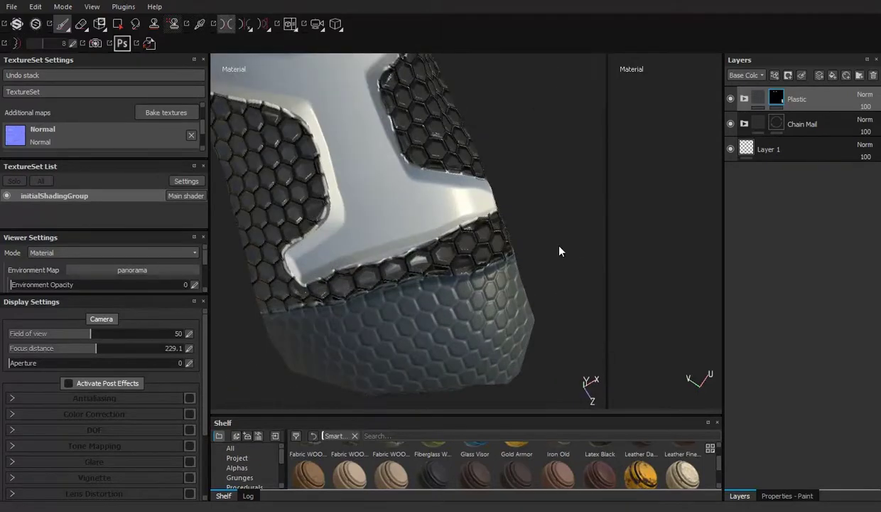
{"action": "left_click_drag", "start_coordinate": [303, 253], "coordinate": [449, 219]}
{"action": "left_click_drag", "start_coordinate": [295, 259], "coordinate": [395, 197]}
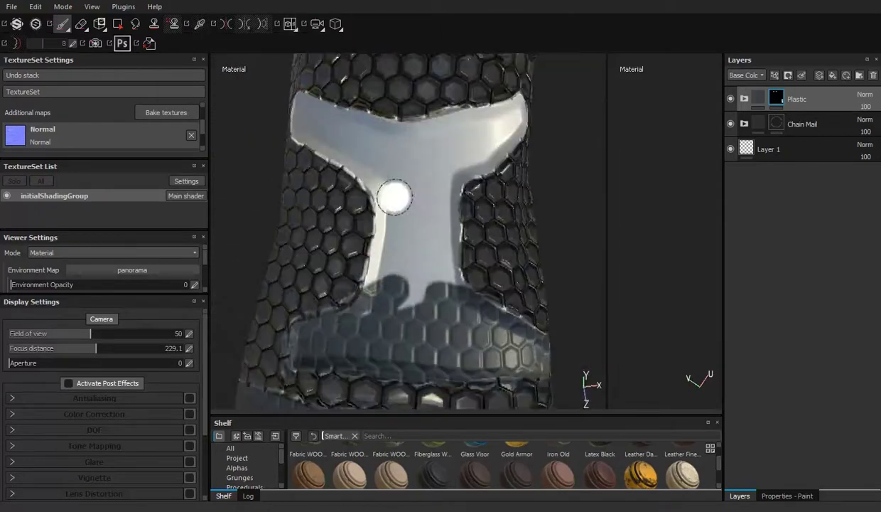
{"action": "left_click_drag", "start_coordinate": [455, 239], "coordinate": [369, 200]}
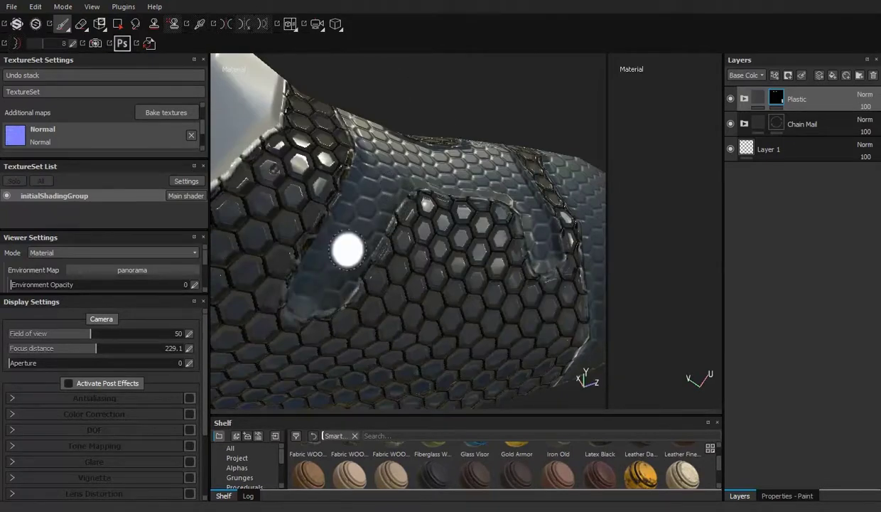
{"action": "left_click_drag", "start_coordinate": [347, 250], "coordinate": [558, 246]}
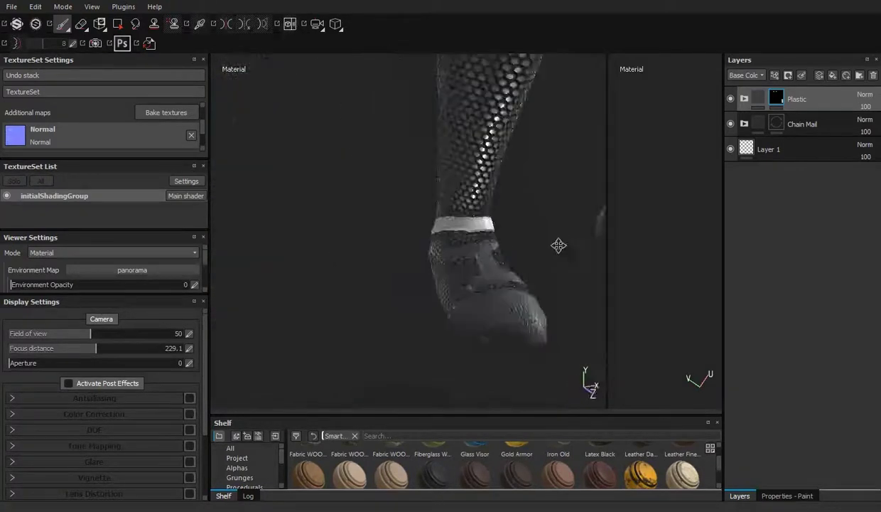
{"action": "scroll", "scroll_direction": "up", "scroll_amount": 3}
{"action": "left_click_drag", "start_coordinate": [364, 260], "coordinate": [391, 269]}
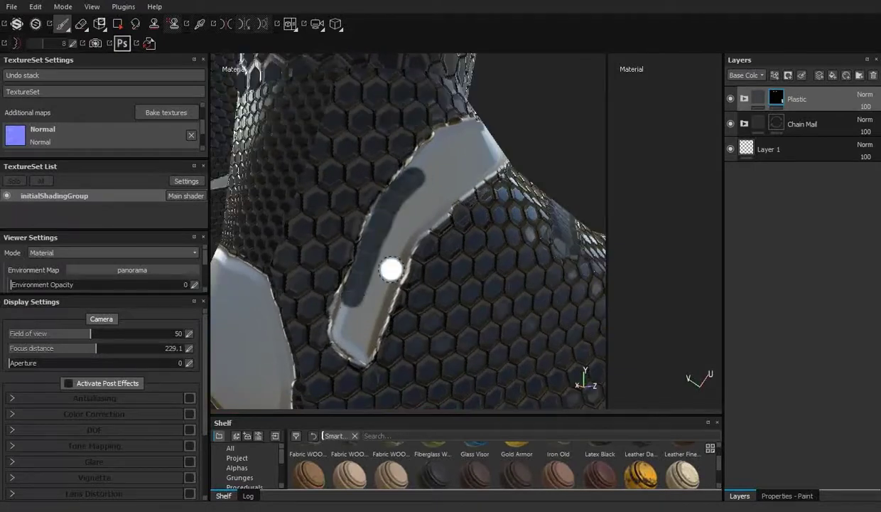
{"action": "left_click_drag", "start_coordinate": [559, 246], "coordinate": [392, 207]}
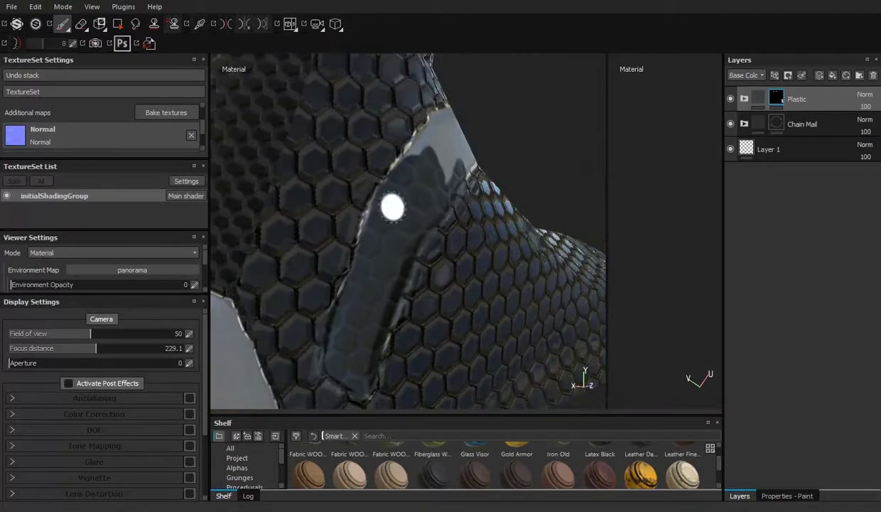
{"action": "left_click_drag", "start_coordinate": [376, 251], "coordinate": [411, 183]}
{"action": "left_click_drag", "start_coordinate": [417, 245], "coordinate": [356, 217]}
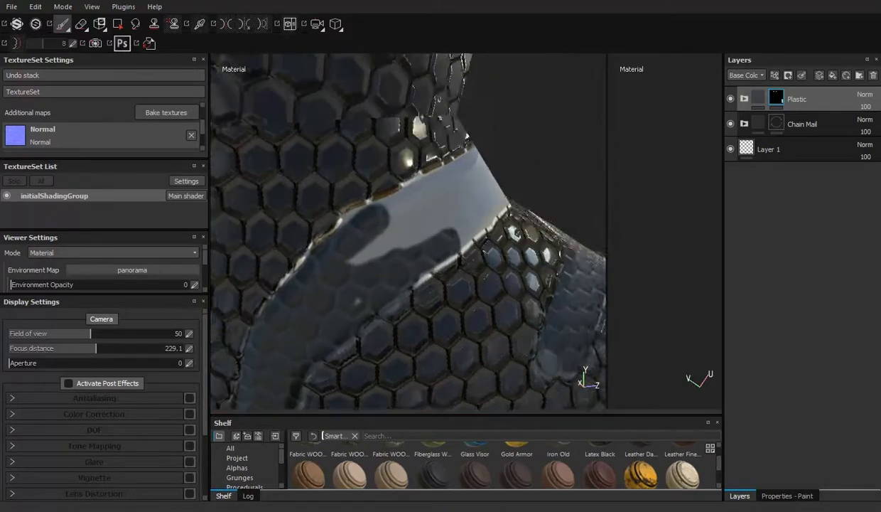
{"action": "left_click_drag", "start_coordinate": [469, 173], "coordinate": [331, 213]}
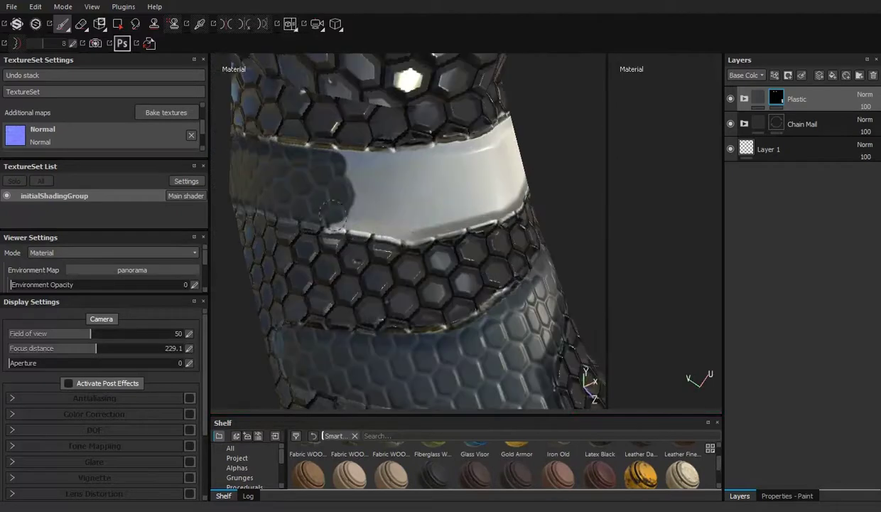
{"action": "left_click_drag", "start_coordinate": [381, 181], "coordinate": [376, 191]}
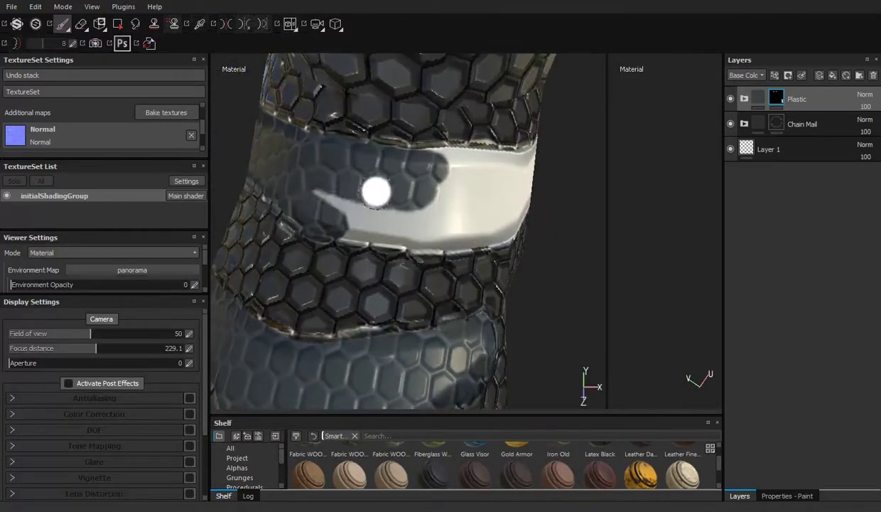
{"action": "left_click_drag", "start_coordinate": [452, 233], "coordinate": [519, 217]}
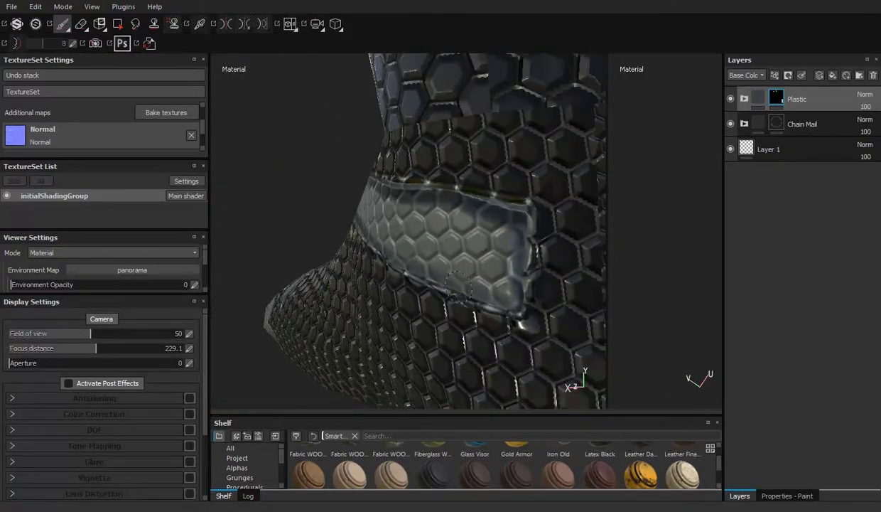
{"action": "scroll", "scroll_direction": "down", "scroll_amount": 3}
{"action": "left_click_drag", "start_coordinate": [458, 240], "coordinate": [301, 216]}
{"action": "scroll", "scroll_direction": "up", "scroll_amount": 3}
{"action": "scroll", "scroll_direction": "up", "scroll_amount": 3}
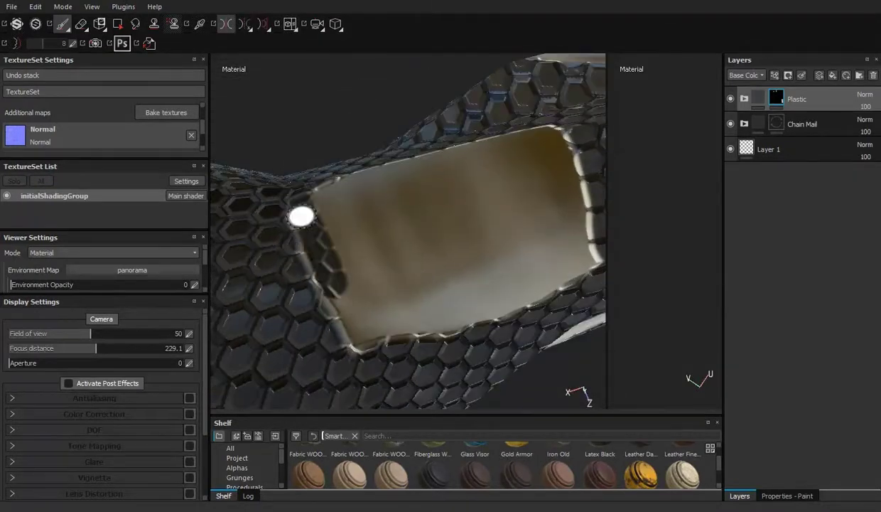
{"action": "left_click_drag", "start_coordinate": [348, 320], "coordinate": [534, 146]}
{"action": "left_click_drag", "start_coordinate": [302, 147], "coordinate": [510, 201]}
{"action": "left_click_drag", "start_coordinate": [418, 257], "coordinate": [462, 242]}
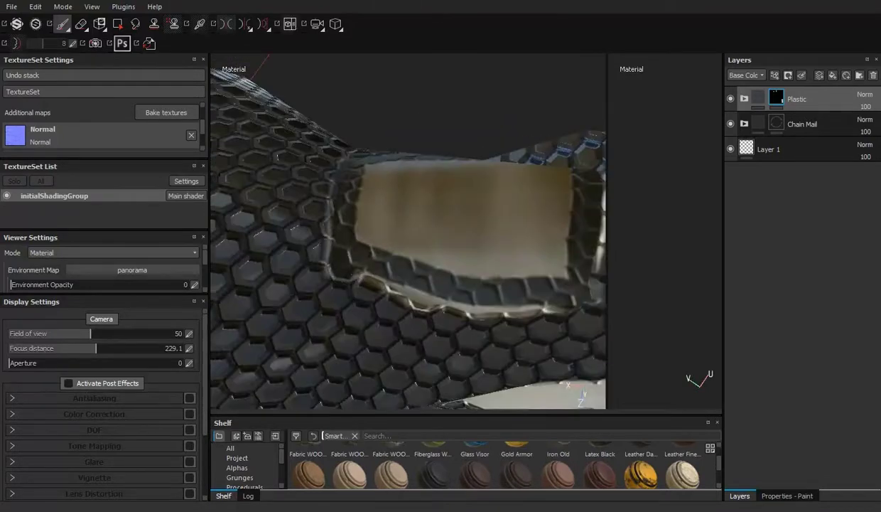
{"action": "left_click_drag", "start_coordinate": [516, 295], "coordinate": [535, 172]}
{"action": "left_click_drag", "start_coordinate": [500, 250], "coordinate": [558, 245]}
{"action": "left_click_drag", "start_coordinate": [559, 245], "coordinate": [559, 245]}
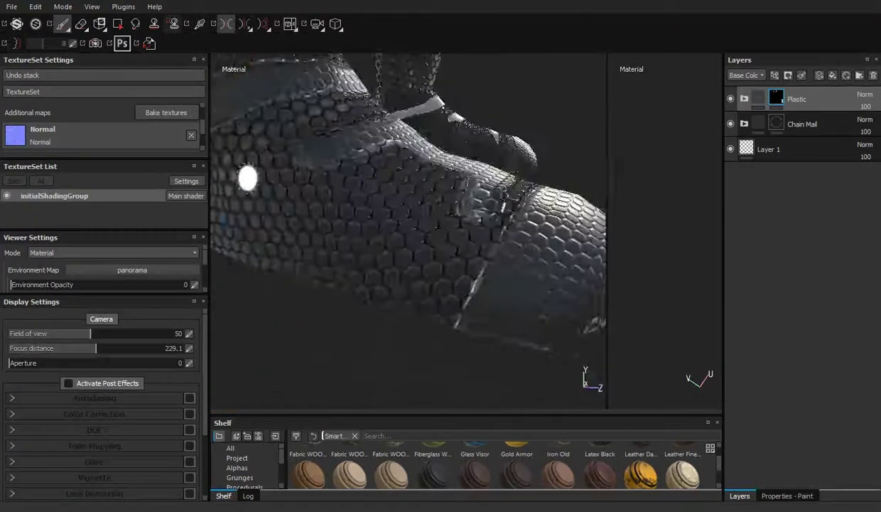
{"action": "left_click_drag", "start_coordinate": [559, 246], "coordinate": [540, 234]}
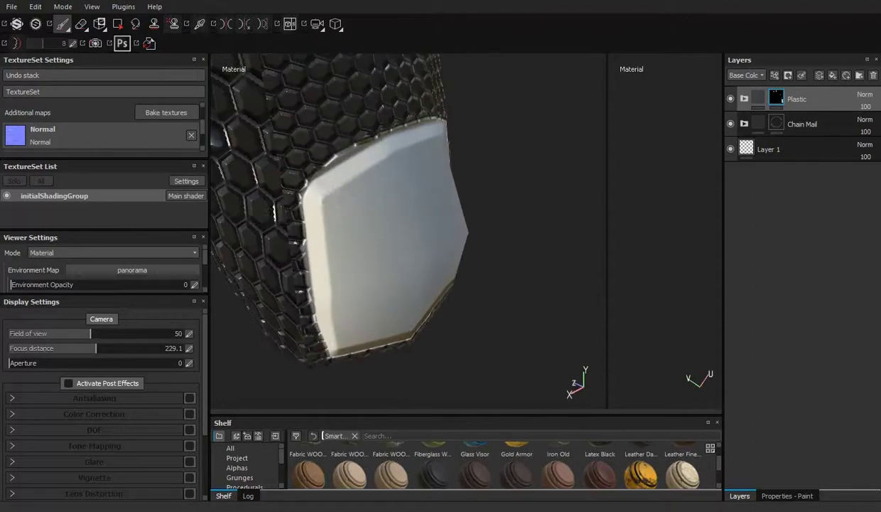
{"action": "left_click_drag", "start_coordinate": [334, 340], "coordinate": [527, 114]}
{"action": "left_click_drag", "start_coordinate": [523, 178], "coordinate": [514, 146]}
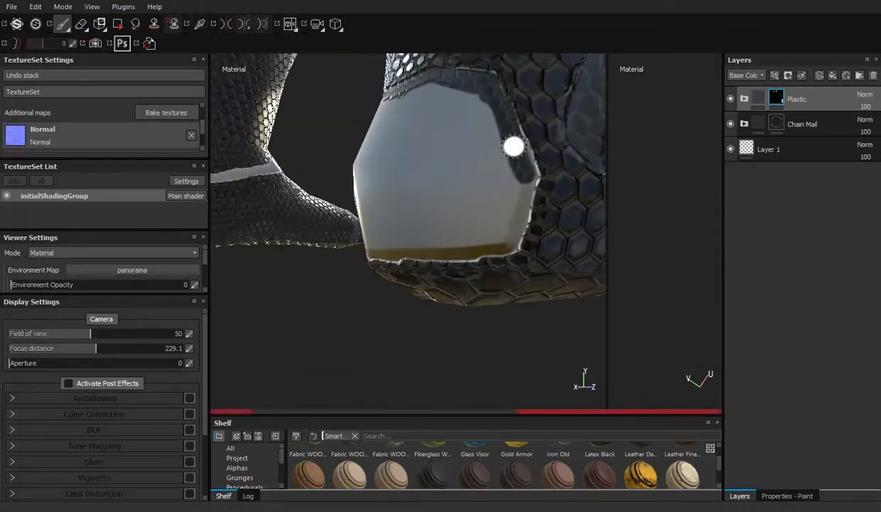
{"action": "left_click_drag", "start_coordinate": [508, 240], "coordinate": [412, 270]}
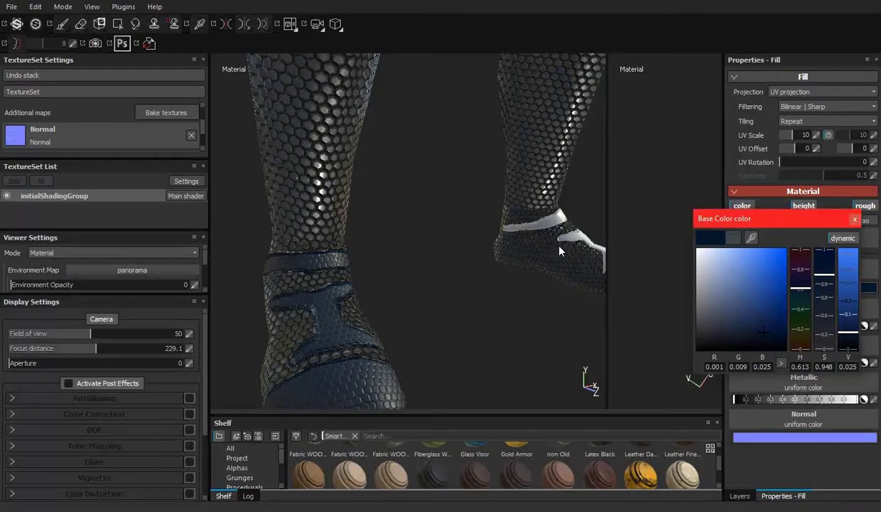
- Close the Base Color picker, keeping the dark navy 0.001/0.009/0.025 colour
{"action": "left_click", "coordinate": [559, 247]}
- Switch to the brush on the Plastic layer and bring the white strap into close view
{"action": "key", "text": "1"}
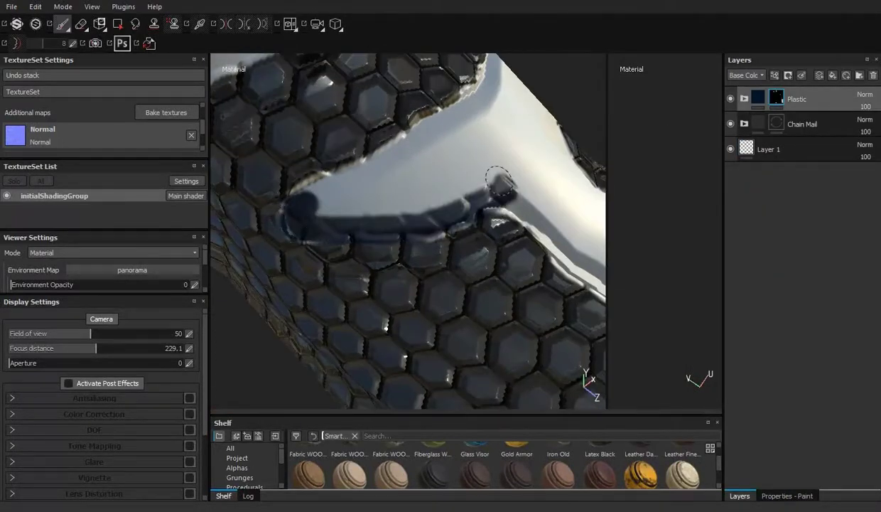
{"action": "left_click_drag", "start_coordinate": [388, 213], "coordinate": [409, 203]}
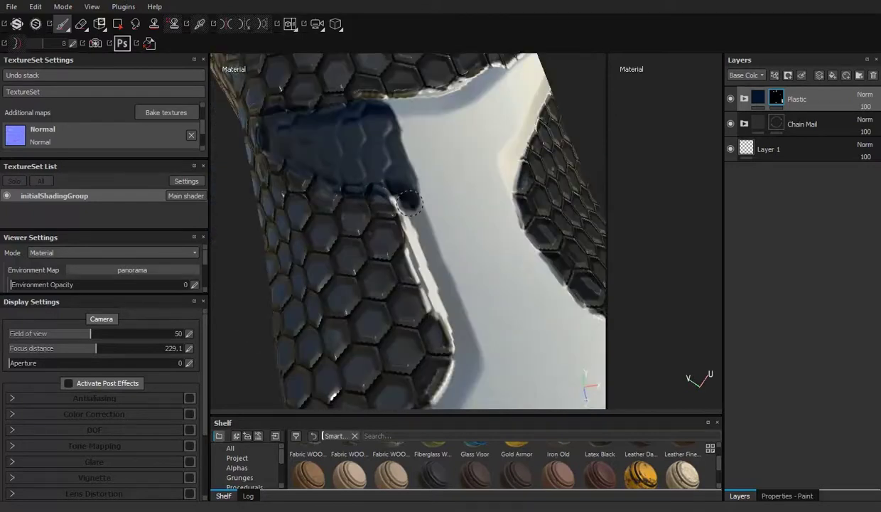
{"action": "left_click_drag", "start_coordinate": [426, 270], "coordinate": [320, 179]}
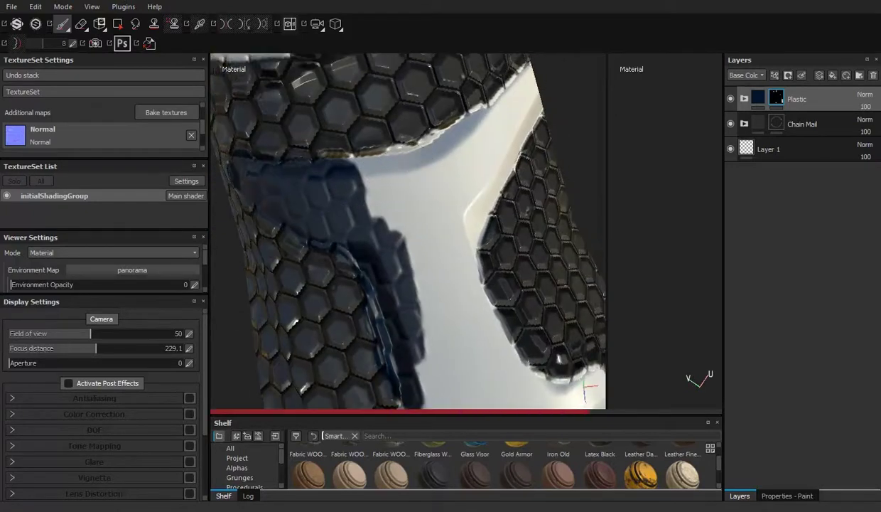
{"action": "left_click_drag", "start_coordinate": [417, 158], "coordinate": [397, 179]}
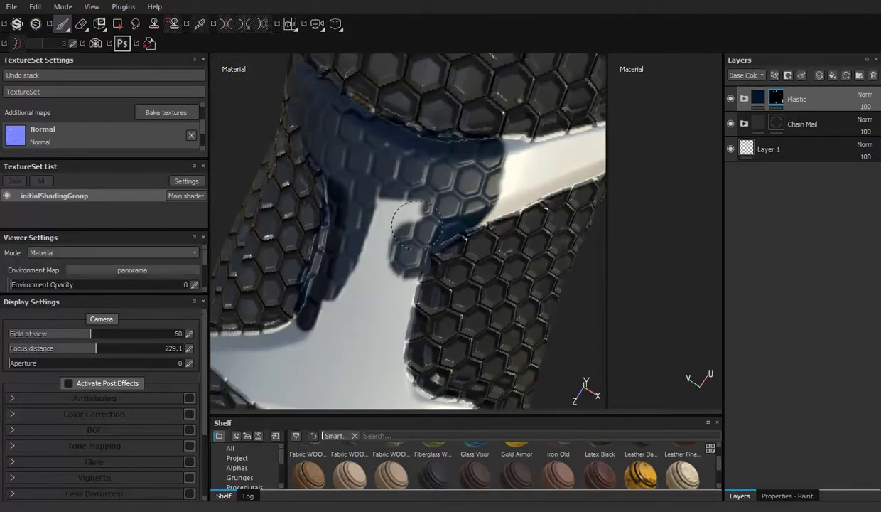
{"action": "left_click_drag", "start_coordinate": [393, 226], "coordinate": [393, 350]}
{"action": "left_click_drag", "start_coordinate": [334, 230], "coordinate": [354, 256]}
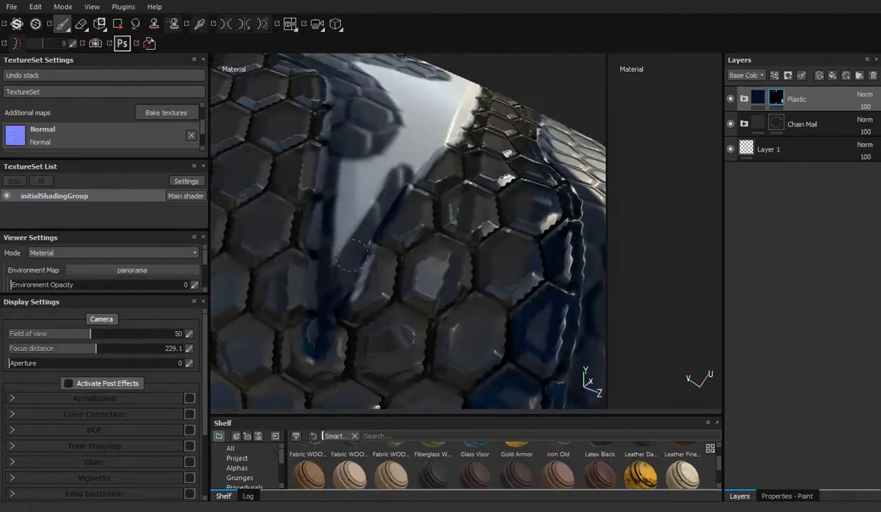
{"action": "left_click_drag", "start_coordinate": [355, 187], "coordinate": [396, 203]}
{"action": "left_click_drag", "start_coordinate": [367, 237], "coordinate": [421, 172]}
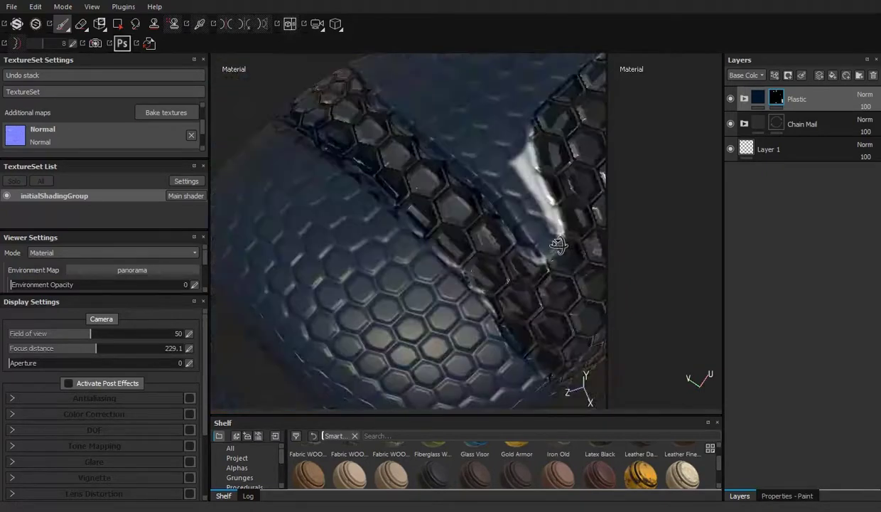
{"action": "left_click_drag", "start_coordinate": [406, 253], "coordinate": [405, 200]}
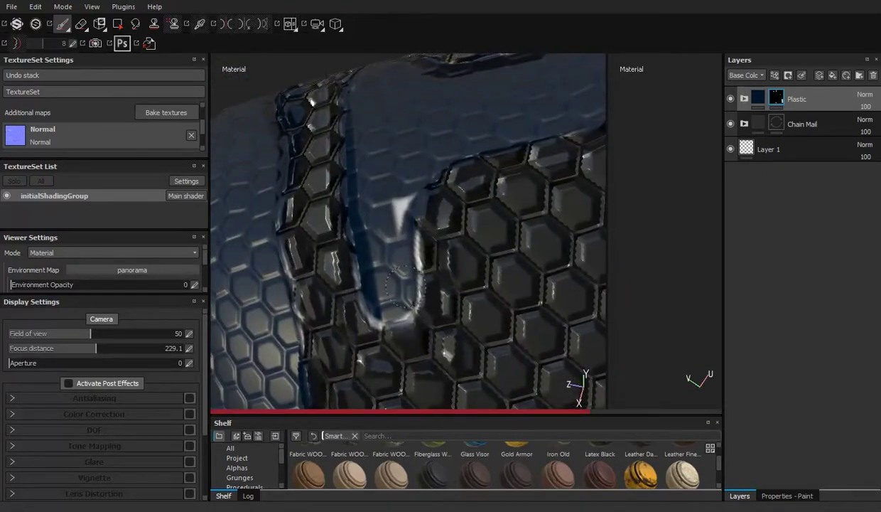
{"action": "left_click_drag", "start_coordinate": [403, 288], "coordinate": [298, 145]}
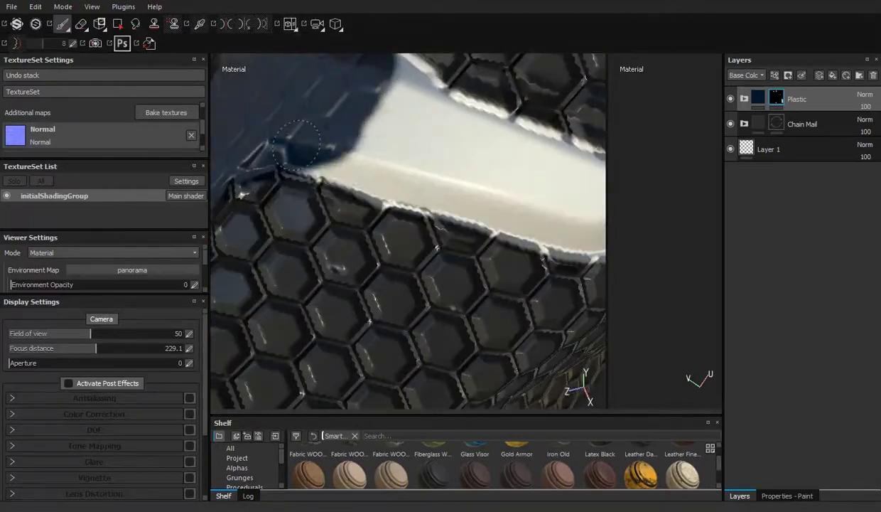
{"action": "left_click_drag", "start_coordinate": [492, 200], "coordinate": [423, 211]}
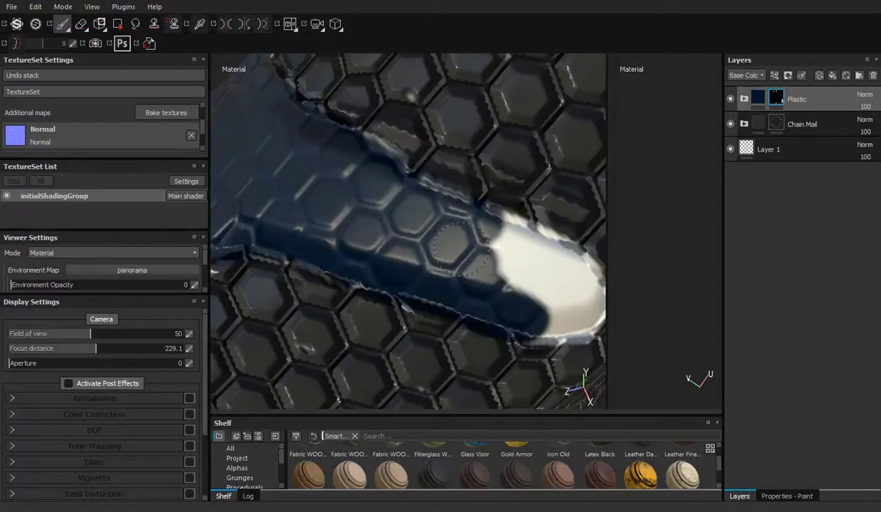
{"action": "left_click_drag", "start_coordinate": [462, 249], "coordinate": [501, 267]}
{"action": "left_click_drag", "start_coordinate": [548, 252], "coordinate": [519, 303]}
{"action": "left_click_drag", "start_coordinate": [404, 232], "coordinate": [391, 189]}
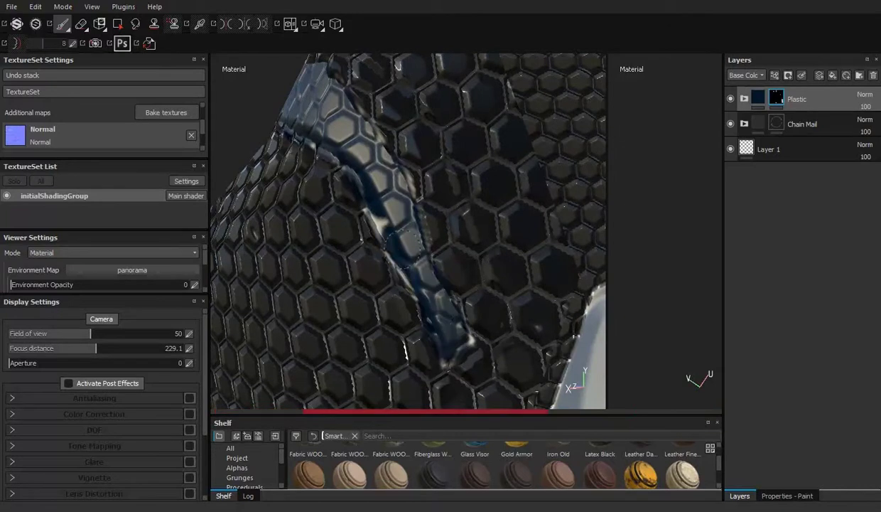
{"action": "left_click_drag", "start_coordinate": [446, 342], "coordinate": [462, 221]}
- Paint dark blue plastic over the white strap and along its seam
{"action": "left_click_drag", "start_coordinate": [380, 156], "coordinate": [391, 191]}
{"action": "left_click_drag", "start_coordinate": [303, 250], "coordinate": [441, 170]}
{"action": "left_click_drag", "start_coordinate": [440, 171], "coordinate": [467, 177]}
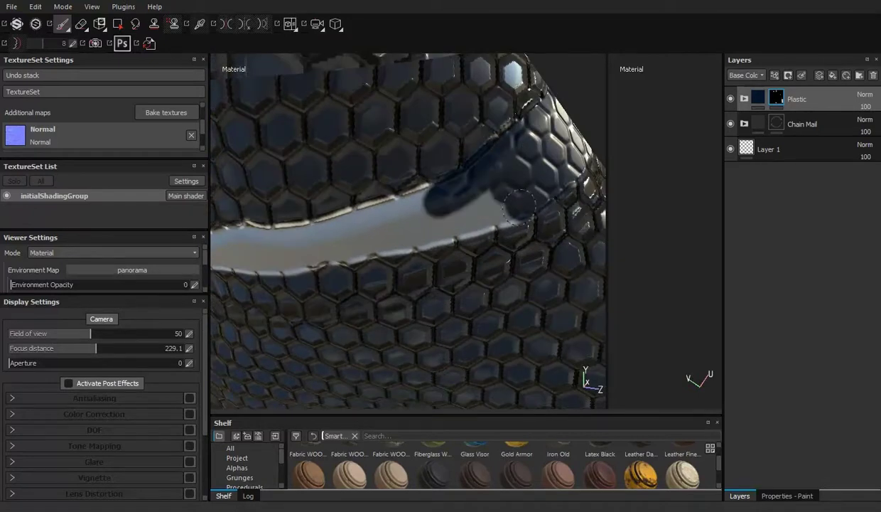
{"action": "left_click_drag", "start_coordinate": [427, 246], "coordinate": [239, 277]}
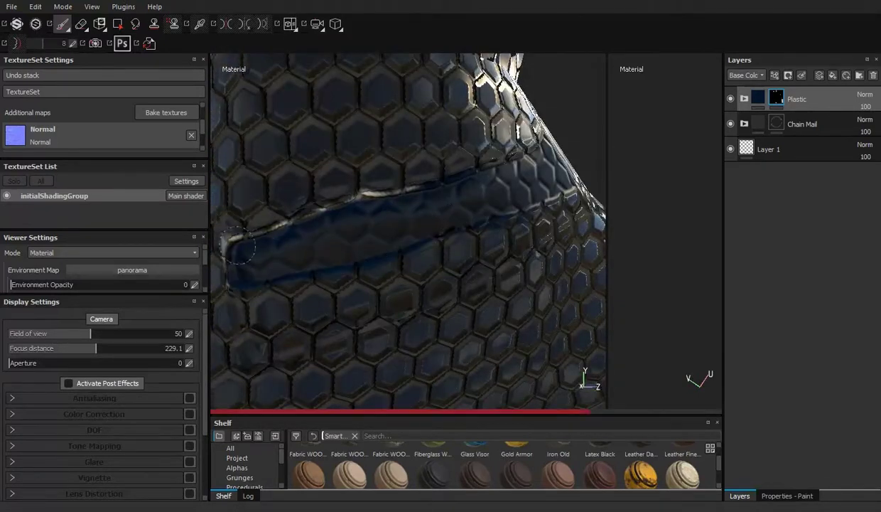
{"action": "scroll", "scroll_direction": "down", "scroll_amount": 3}
- Cover the grey end cap completely with dark blue plastic
{"action": "left_click_drag", "start_coordinate": [429, 197], "coordinate": [457, 148]}
{"action": "scroll", "scroll_direction": "up", "scroll_amount": 3}
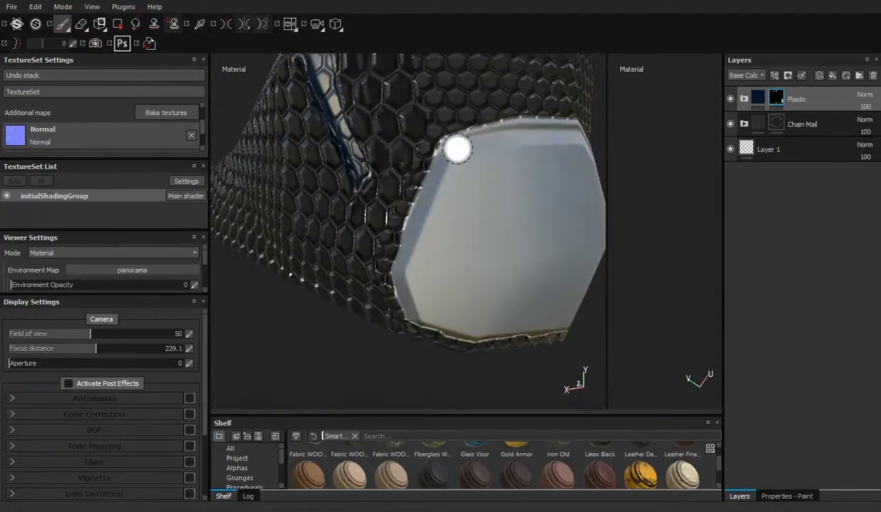
{"action": "left_click_drag", "start_coordinate": [517, 173], "coordinate": [353, 162]}
{"action": "left_click_drag", "start_coordinate": [444, 67], "coordinate": [453, 134]}
{"action": "left_click_drag", "start_coordinate": [376, 263], "coordinate": [496, 288]}
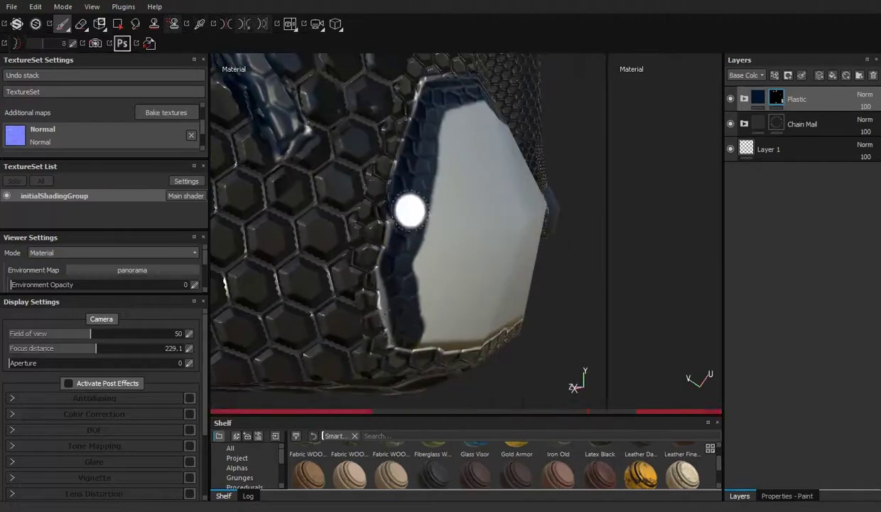
{"action": "left_click_drag", "start_coordinate": [500, 233], "coordinate": [463, 245]}
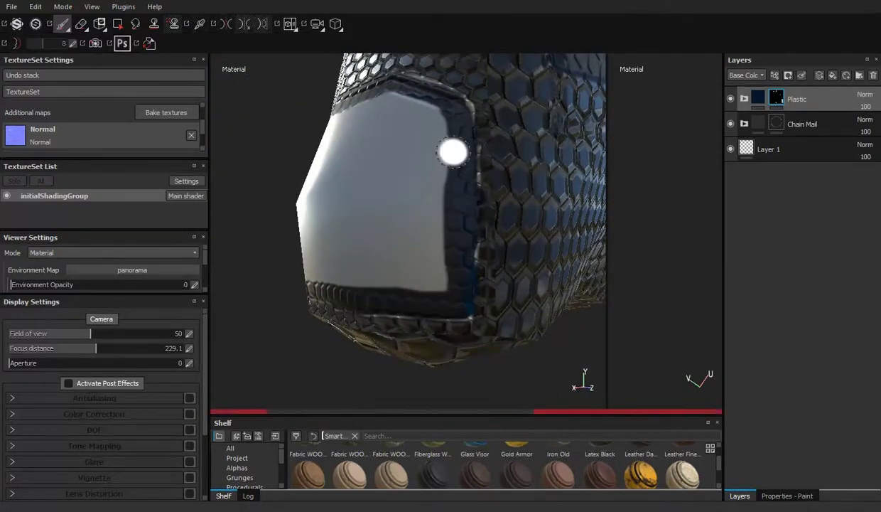
{"action": "left_click_drag", "start_coordinate": [453, 152], "coordinate": [432, 142]}
{"action": "left_click_drag", "start_coordinate": [432, 103], "coordinate": [339, 236]}
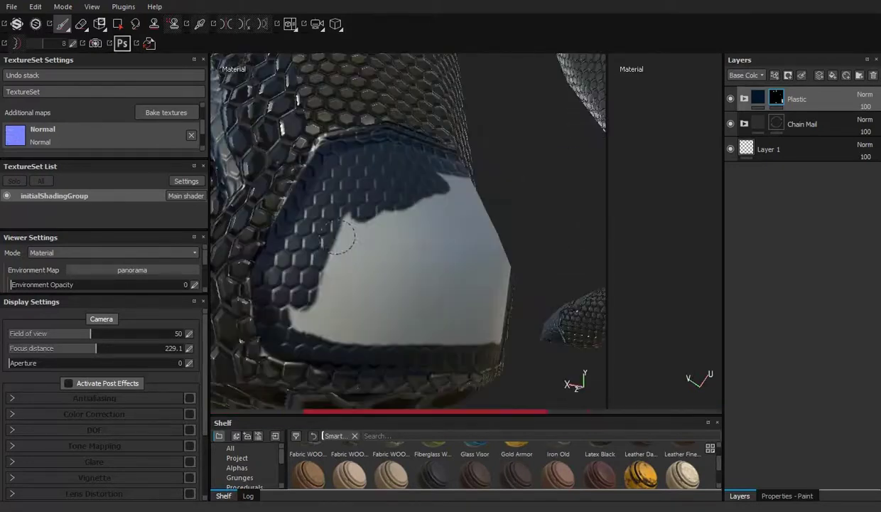
{"action": "left_click_drag", "start_coordinate": [440, 281], "coordinate": [398, 241]}
{"action": "left_click_drag", "start_coordinate": [398, 242], "coordinate": [420, 150]}
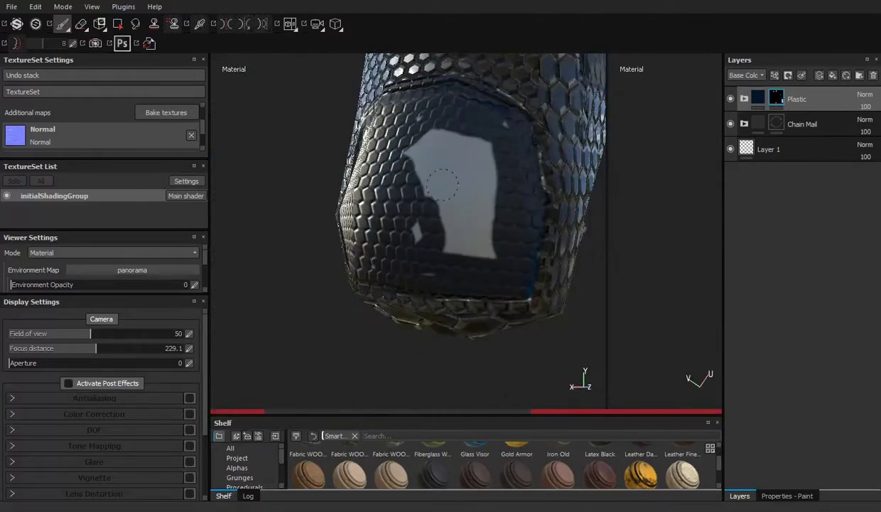
{"action": "left_click_drag", "start_coordinate": [442, 183], "coordinate": [419, 262]}
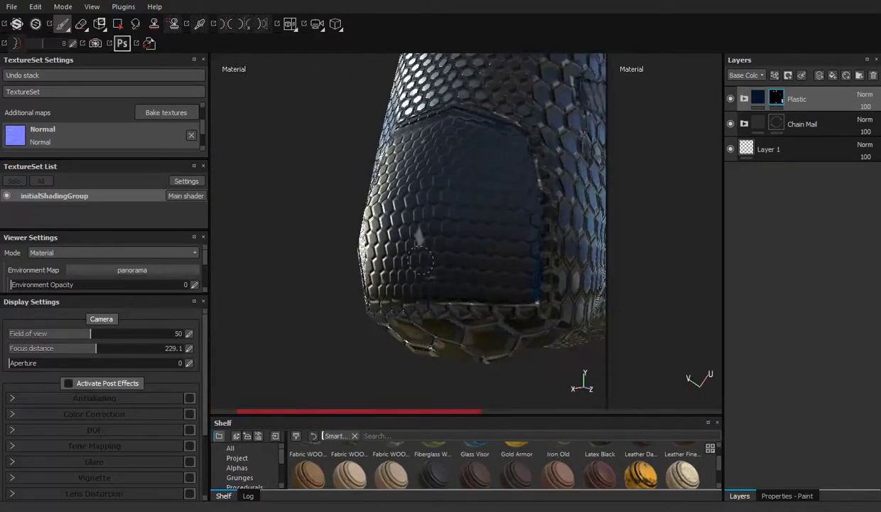
{"action": "left_click_drag", "start_coordinate": [490, 240], "coordinate": [559, 246]}
- Enable mirrored symmetry and start painting dark plastic into the square opening
{"action": "scroll", "scroll_direction": "down", "scroll_amount": 3}
{"action": "scroll", "scroll_direction": "up", "scroll_amount": 3}
{"action": "left_click_drag", "start_coordinate": [502, 246], "coordinate": [359, 212]}
{"action": "key", "text": "l"}
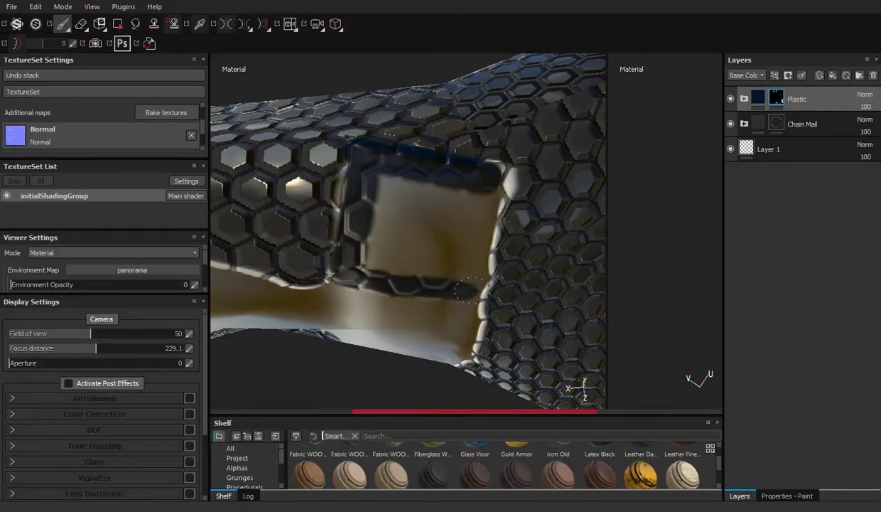
{"action": "left_click_drag", "start_coordinate": [493, 183], "coordinate": [402, 204]}
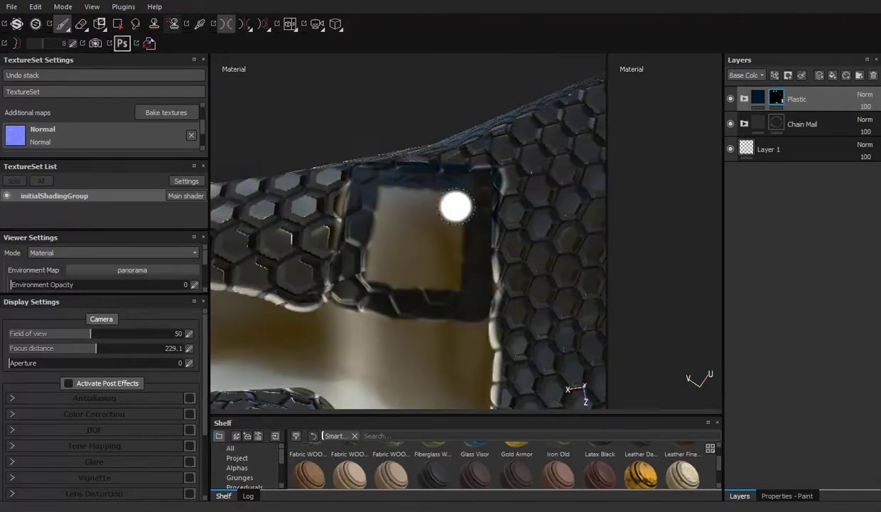
{"action": "left_click_drag", "start_coordinate": [409, 265], "coordinate": [394, 207]}
{"action": "left_click_drag", "start_coordinate": [359, 240], "coordinate": [370, 191]}
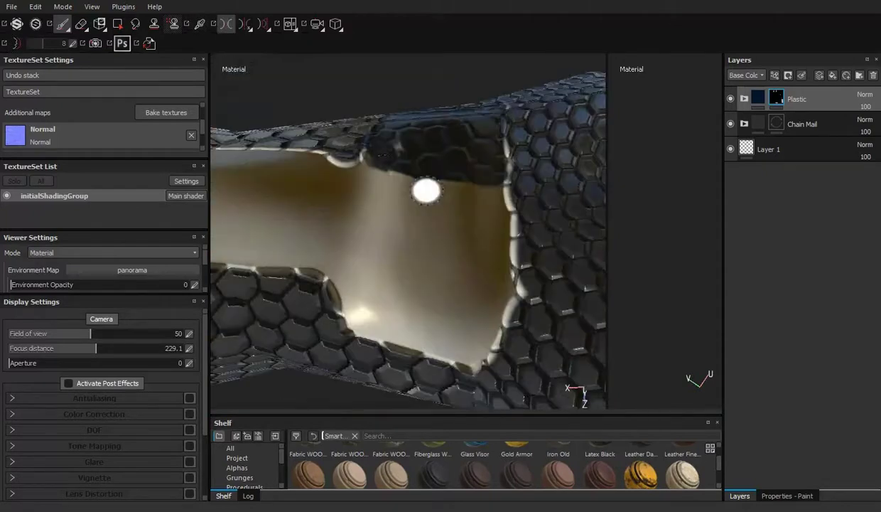
{"action": "left_click_drag", "start_coordinate": [473, 267], "coordinate": [450, 175]}
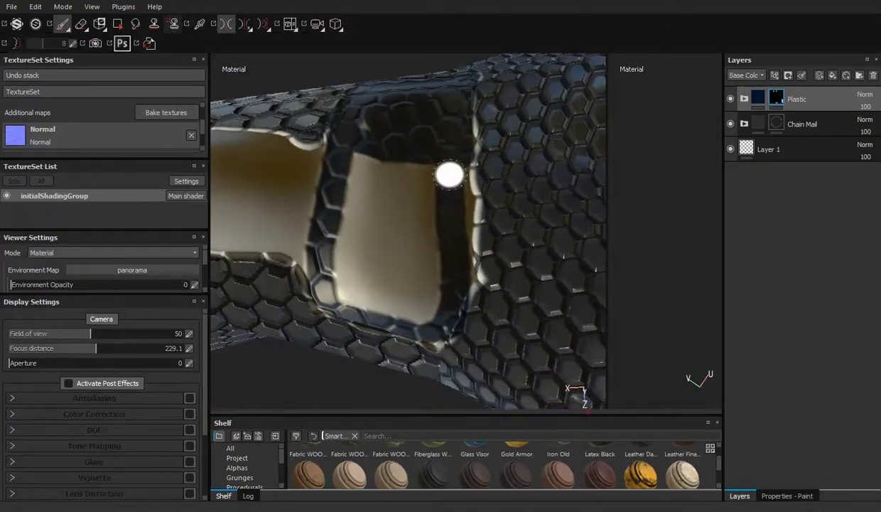
{"action": "left_click_drag", "start_coordinate": [463, 276], "coordinate": [461, 187]}
- Finish covering the opening's right, bottom and upper parts in dark plastic
{"action": "left_click_drag", "start_coordinate": [347, 230], "coordinate": [472, 174]}
{"action": "left_click_drag", "start_coordinate": [446, 284], "coordinate": [462, 285]}
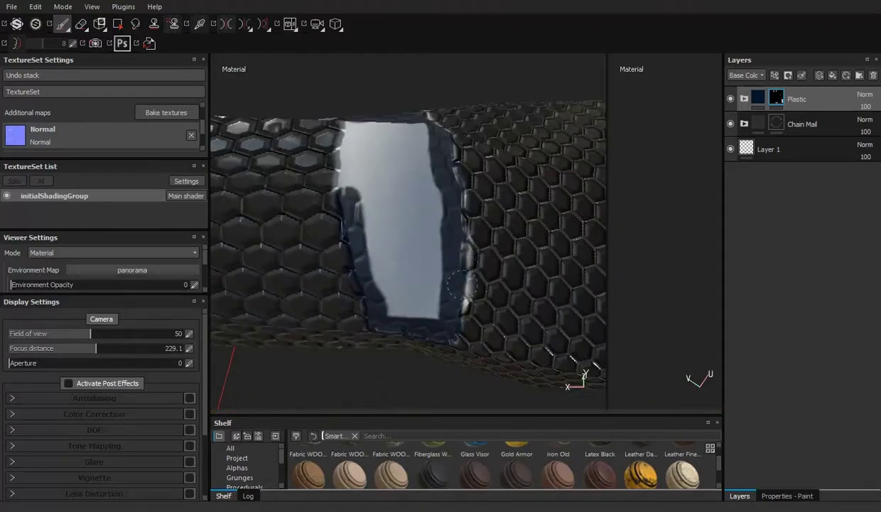
{"action": "left_click_drag", "start_coordinate": [386, 194], "coordinate": [346, 184]}
{"action": "left_click_drag", "start_coordinate": [435, 206], "coordinate": [409, 313]}
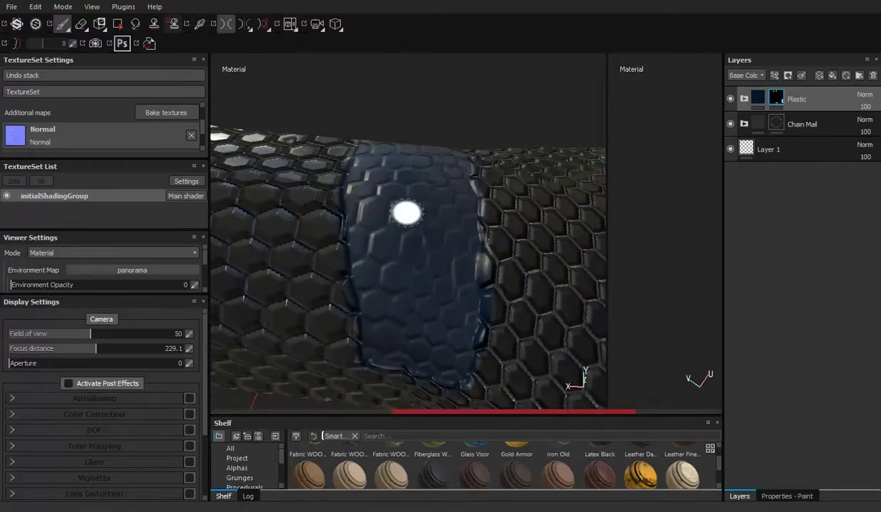
{"action": "left_click_drag", "start_coordinate": [407, 212], "coordinate": [558, 245]}
{"action": "left_click_drag", "start_coordinate": [558, 246], "coordinate": [415, 186]}
- Create a new layer named Tube and add the Plastic Armor smart material to it
{"action": "key", "text": "ctrl+shift+n"}
{"action": "type", "text": "Tube"}
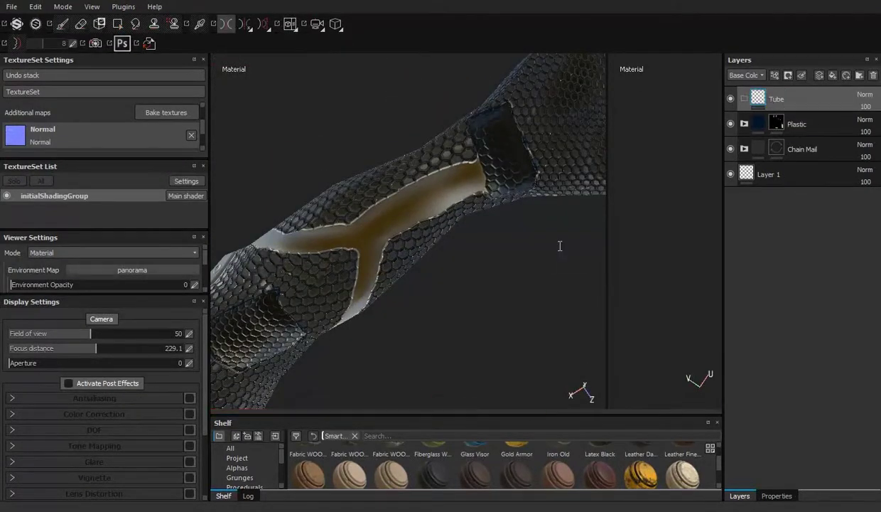
{"action": "left_click_drag", "start_coordinate": [475, 375], "coordinate": [559, 250]}
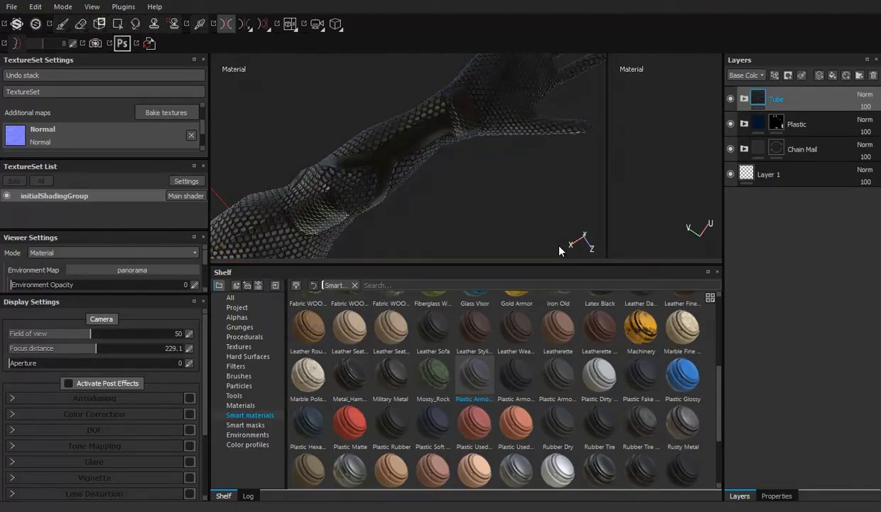
- Paint the Plastic Armor material over the tube's light panel and inner strip
{"action": "key", "text": "1"}
{"action": "scroll", "scroll_direction": "up", "scroll_amount": 3}
{"action": "left_click_drag", "start_coordinate": [377, 126], "coordinate": [398, 178]}
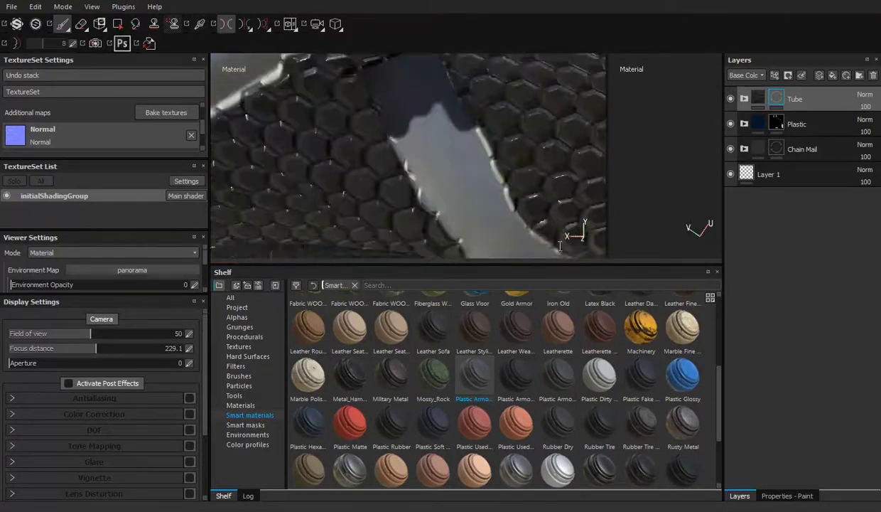
{"action": "left_click_drag", "start_coordinate": [462, 264], "coordinate": [462, 410]}
{"action": "left_click_drag", "start_coordinate": [409, 178], "coordinate": [349, 249]}
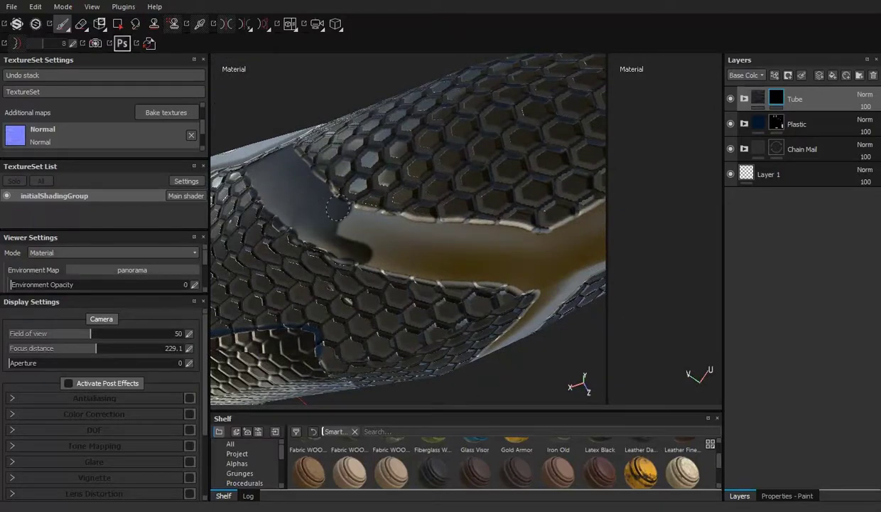
{"action": "left_click_drag", "start_coordinate": [447, 250], "coordinate": [407, 256]}
{"action": "left_click_drag", "start_coordinate": [262, 257], "coordinate": [421, 202]}
{"action": "left_click_drag", "start_coordinate": [342, 213], "coordinate": [308, 239]}
{"action": "left_click_drag", "start_coordinate": [350, 266], "coordinate": [554, 142]}
{"action": "left_click_drag", "start_coordinate": [299, 206], "coordinate": [559, 243]}
- Cover the remaining brown interior strip of the tube with the armor paint
{"action": "left_click_drag", "start_coordinate": [559, 244], "coordinate": [559, 250]}
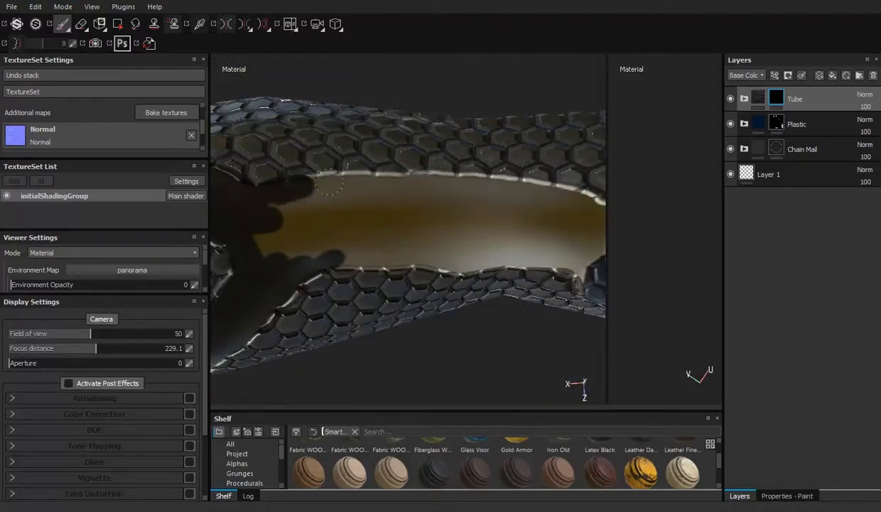
{"action": "left_click_drag", "start_coordinate": [453, 183], "coordinate": [383, 199]}
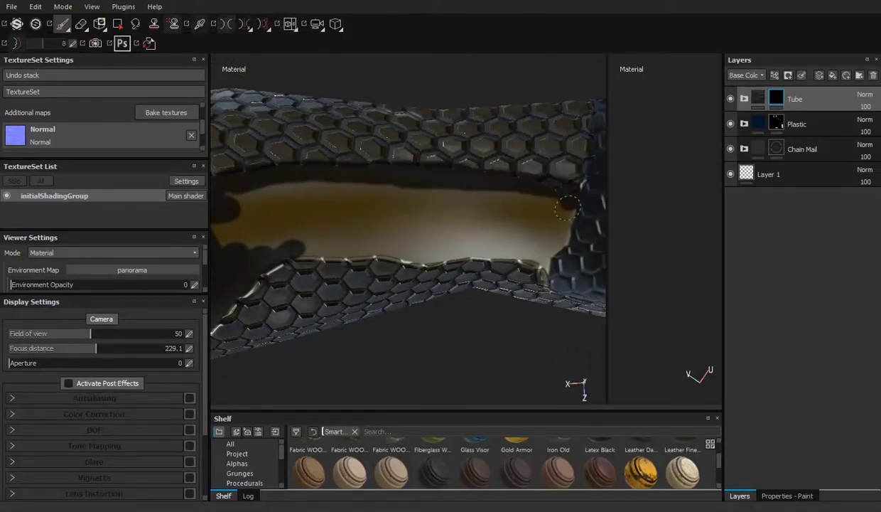
{"action": "left_click_drag", "start_coordinate": [548, 203], "coordinate": [313, 187]}
{"action": "left_click_drag", "start_coordinate": [313, 187], "coordinate": [259, 194]}
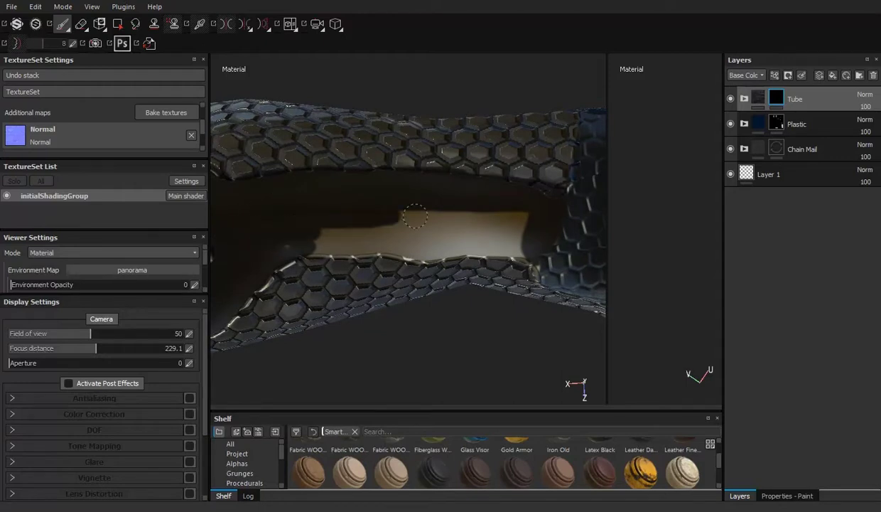
{"action": "left_click_drag", "start_coordinate": [416, 216], "coordinate": [295, 248]}
{"action": "left_click_drag", "start_coordinate": [453, 261], "coordinate": [560, 251]}
- Frame the whole character and add a new layer folder for the Protectors
{"action": "key", "text": "f"}
{"action": "scroll", "scroll_direction": "up", "scroll_amount": 3}
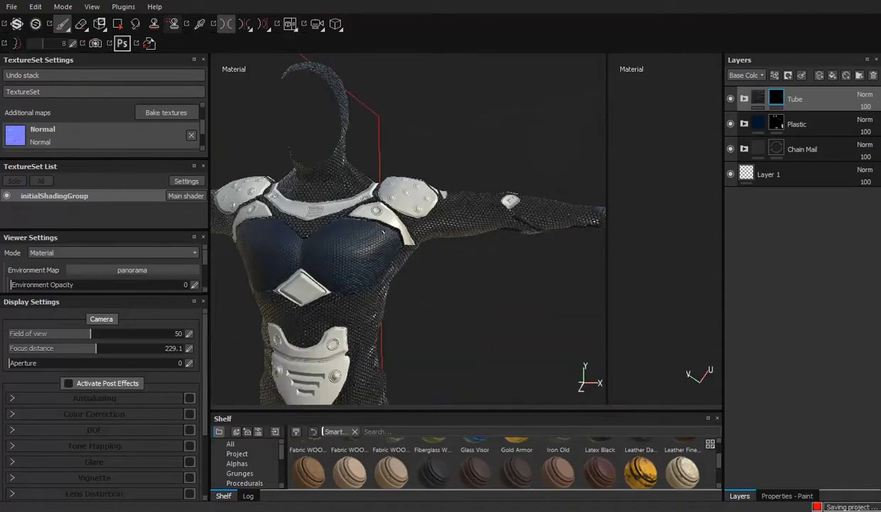
{"action": "scroll", "scroll_direction": "down", "scroll_amount": 3}
{"action": "scroll", "scroll_direction": "up", "scroll_amount": 3}
{"action": "key", "text": "ctrl+g"}
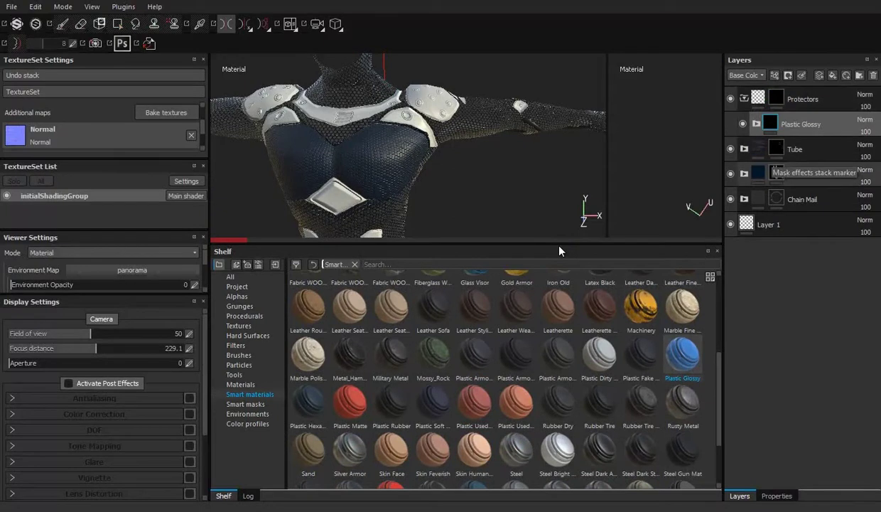
{"action": "left_click_drag", "start_coordinate": [559, 245], "coordinate": [559, 327]}
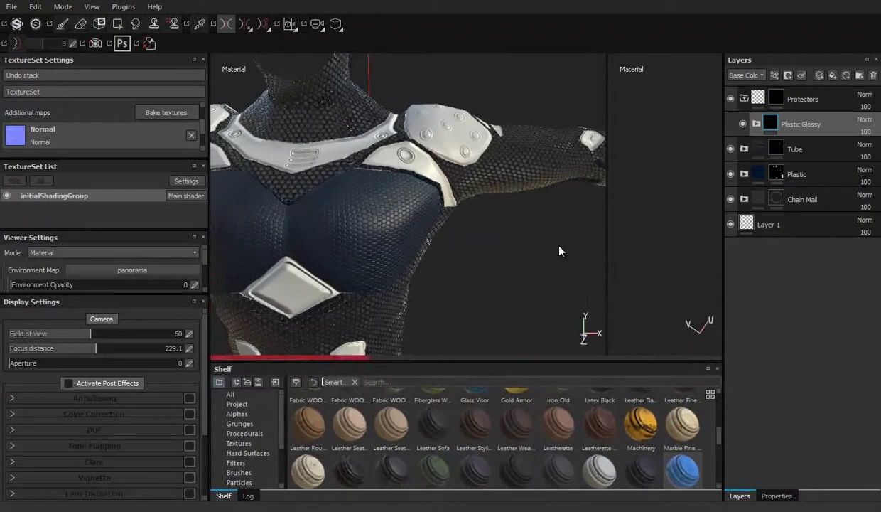
- Paint glossy blue plastic onto the top of the shoulder pad
{"action": "key", "text": "1"}
{"action": "scroll", "scroll_direction": "up", "scroll_amount": 3}
{"action": "scroll", "scroll_direction": "up", "scroll_amount": 3}
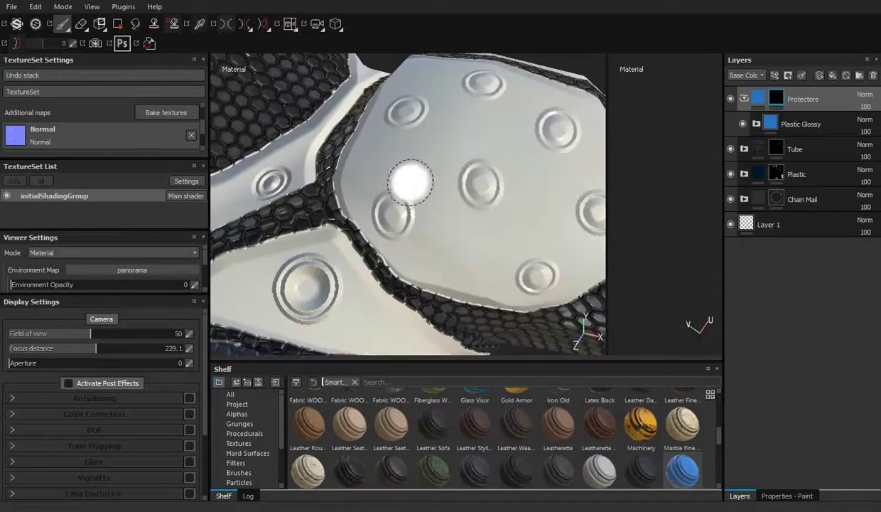
{"action": "left_click_drag", "start_coordinate": [479, 178], "coordinate": [439, 193]}
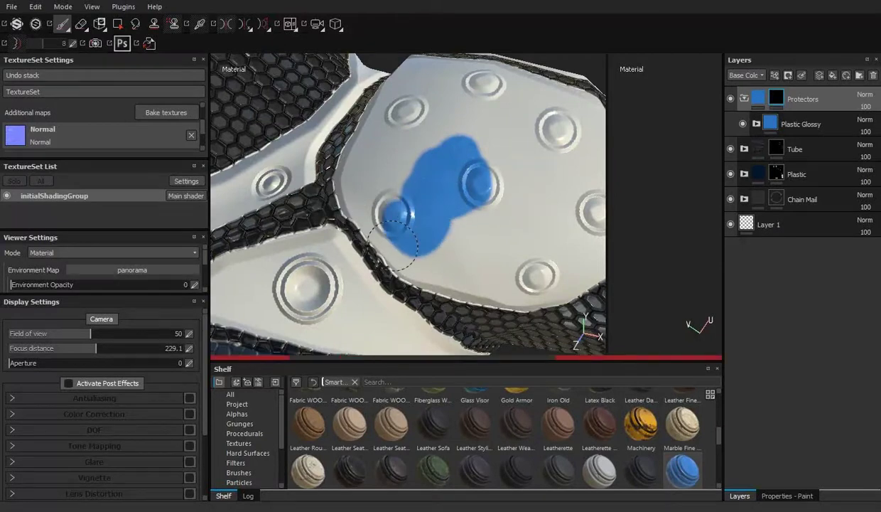
{"action": "scroll", "scroll_direction": "down", "scroll_amount": 3}
{"action": "left_click_drag", "start_coordinate": [556, 246], "coordinate": [497, 235]}
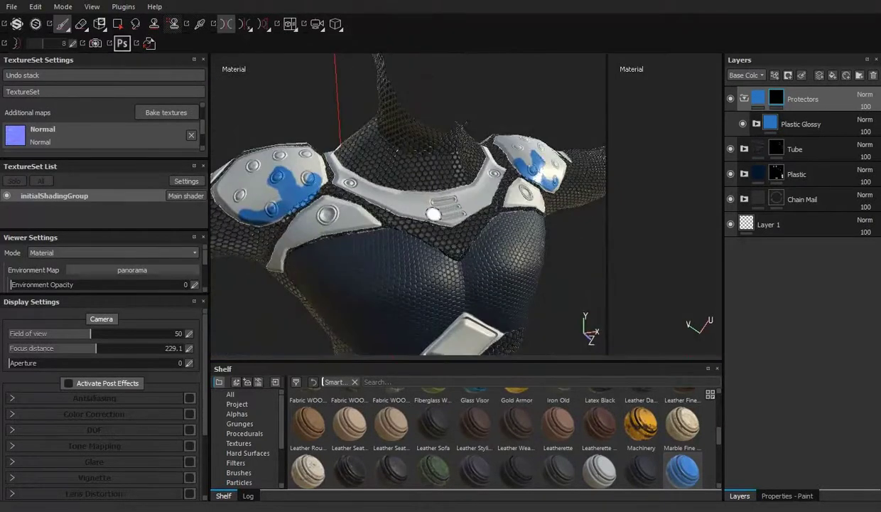
{"action": "left_click_drag", "start_coordinate": [443, 186], "coordinate": [541, 238]}
{"action": "scroll", "scroll_direction": "up", "scroll_amount": 3}
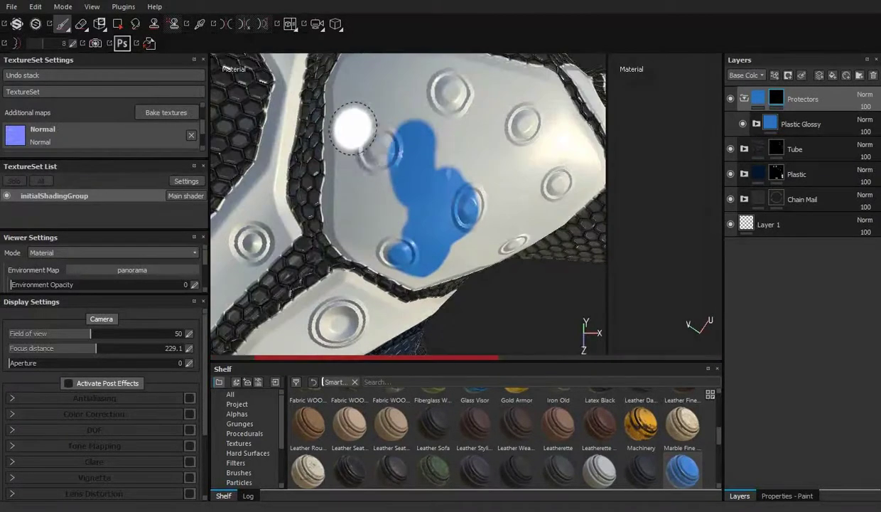
{"action": "left_click_drag", "start_coordinate": [345, 207], "coordinate": [356, 118]}
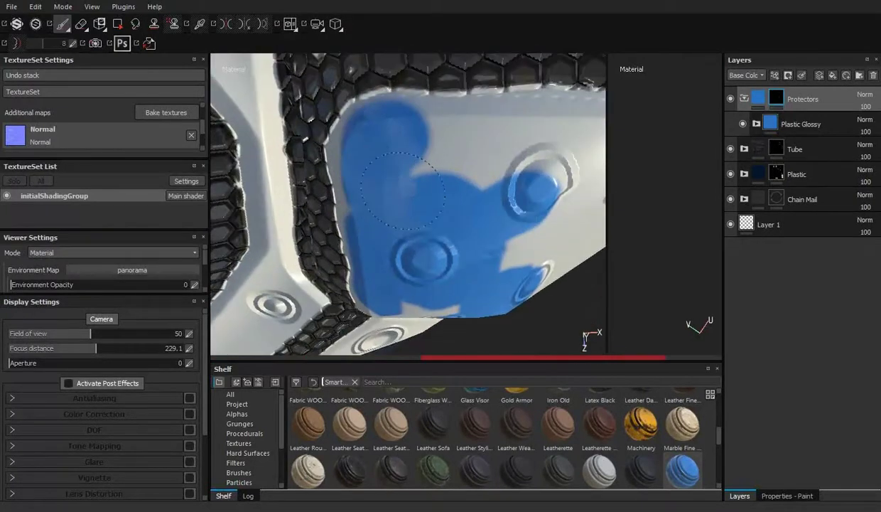
{"action": "scroll", "scroll_direction": "up", "scroll_amount": 3}
- Extend the glossy blue along the pad's edge up to the chain mail
{"action": "left_click_drag", "start_coordinate": [532, 219], "coordinate": [374, 148]}
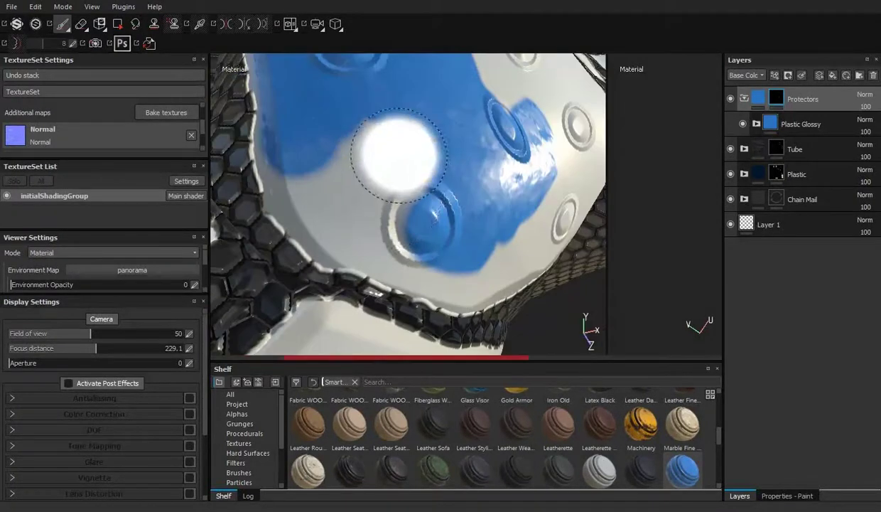
{"action": "left_click_drag", "start_coordinate": [351, 197], "coordinate": [327, 148]}
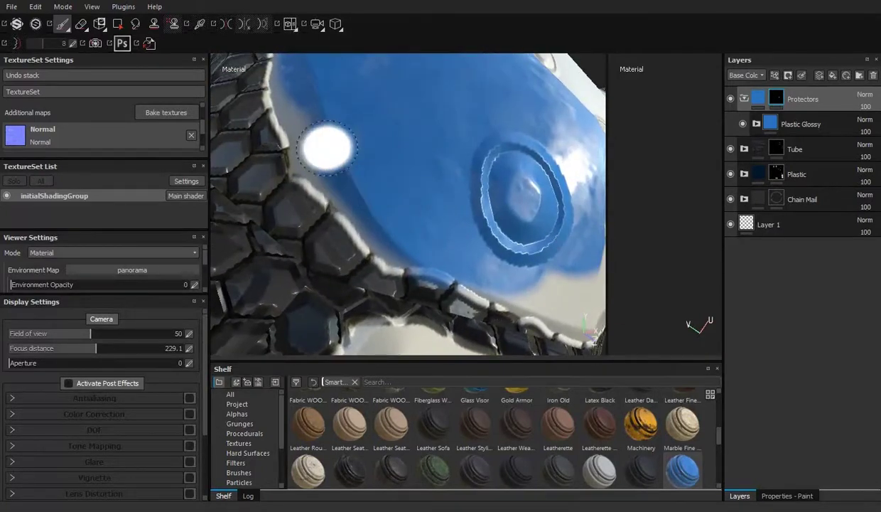
{"action": "left_click_drag", "start_coordinate": [363, 219], "coordinate": [377, 153]}
{"action": "left_click_drag", "start_coordinate": [402, 222], "coordinate": [298, 189]}
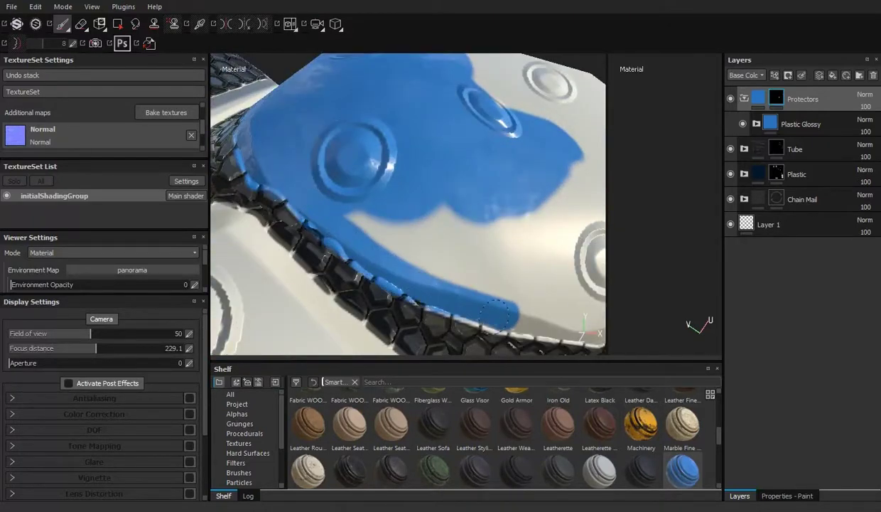
{"action": "left_click_drag", "start_coordinate": [479, 245], "coordinate": [407, 288]}
{"action": "left_click_drag", "start_coordinate": [511, 247], "coordinate": [415, 239]}
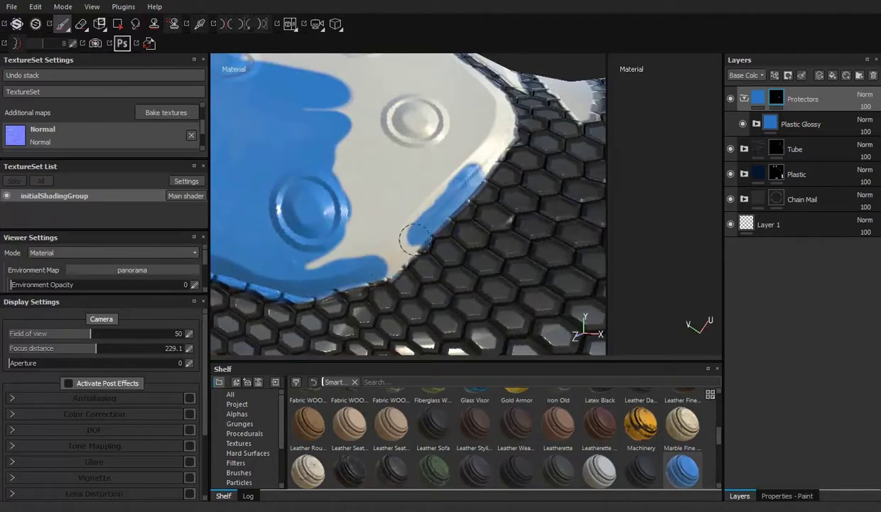
{"action": "left_click_drag", "start_coordinate": [338, 203], "coordinate": [408, 205]}
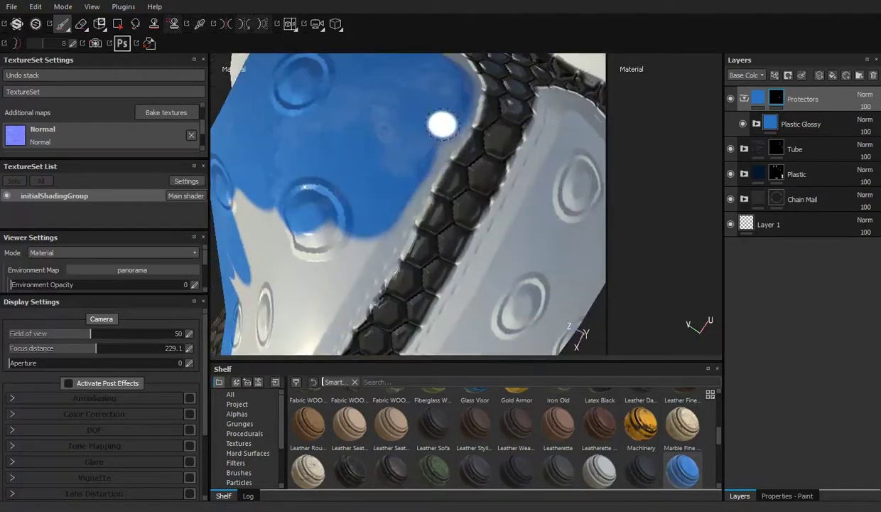
{"action": "left_click_drag", "start_coordinate": [394, 250], "coordinate": [340, 312]}
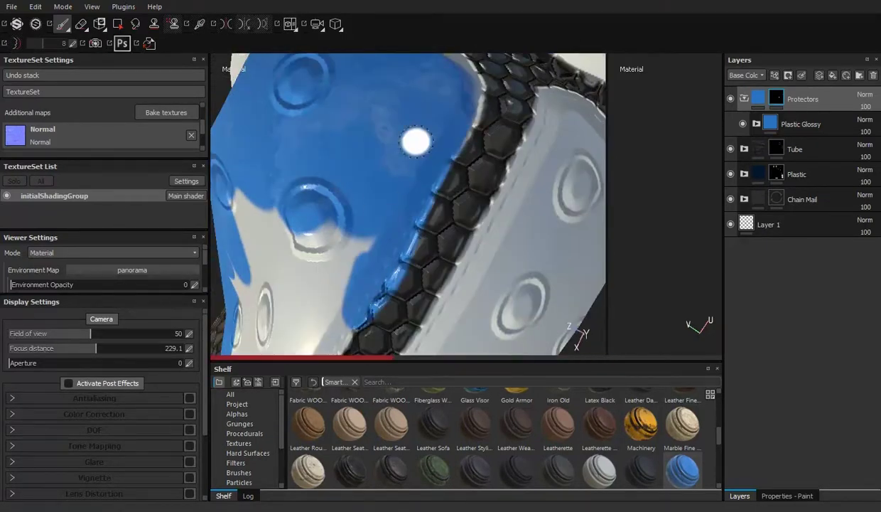
{"action": "left_click_drag", "start_coordinate": [413, 138], "coordinate": [450, 162]}
{"action": "left_click_drag", "start_coordinate": [403, 296], "coordinate": [399, 141]}
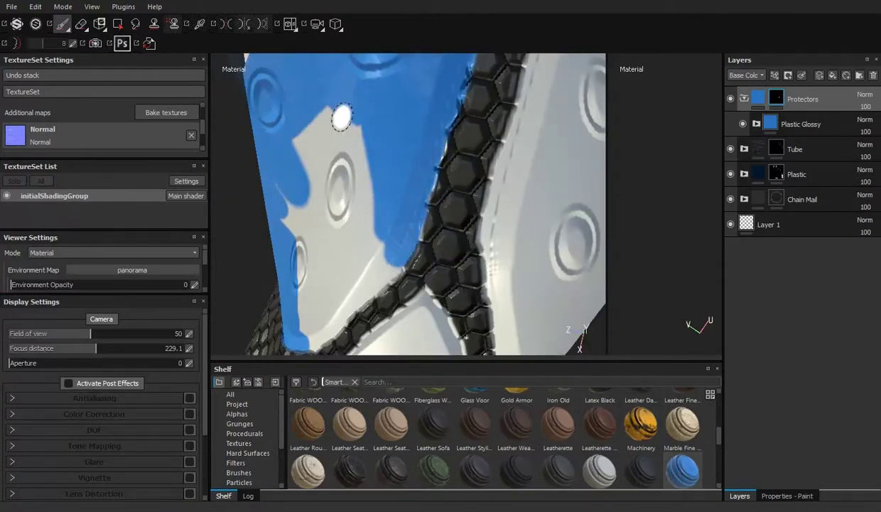
- Paint the last white patch of the shoulder pad blue and check the result
{"action": "left_click_drag", "start_coordinate": [341, 117], "coordinate": [411, 160]}
{"action": "left_click_drag", "start_coordinate": [416, 190], "coordinate": [338, 229]}
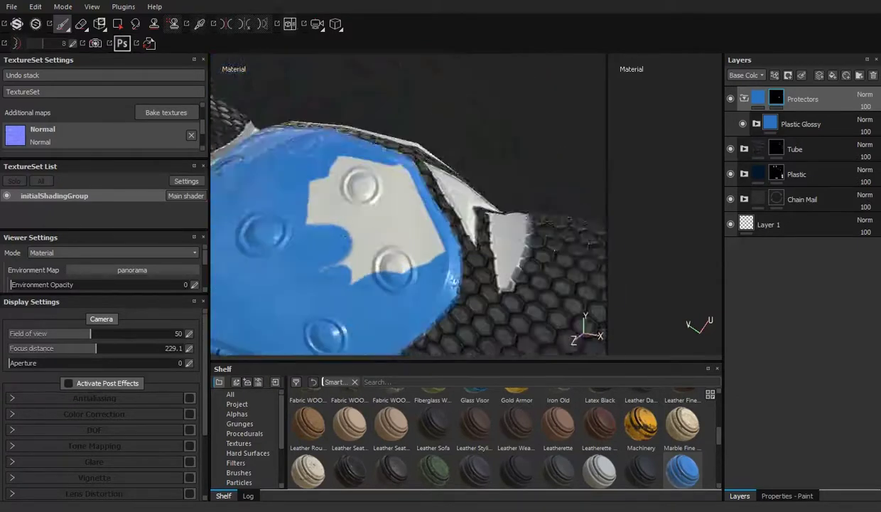
{"action": "left_click_drag", "start_coordinate": [310, 190], "coordinate": [398, 270]}
{"action": "scroll", "scroll_direction": "down", "scroll_amount": 3}
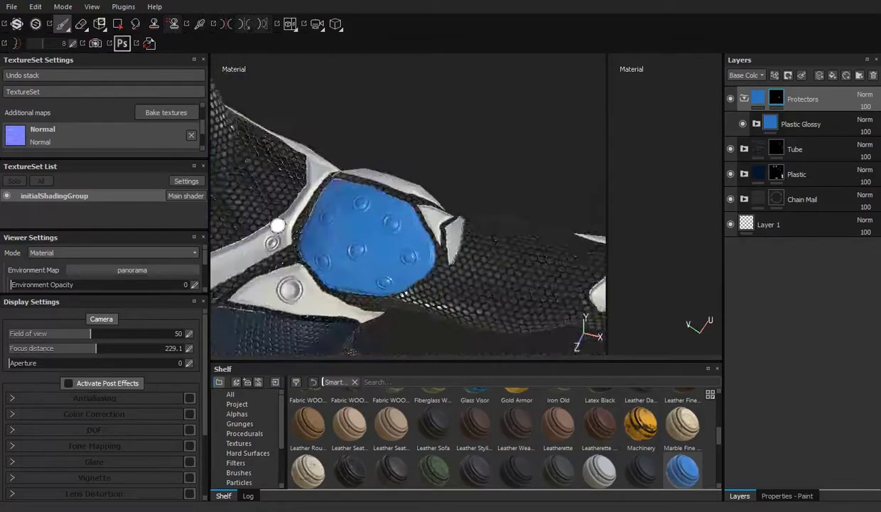
{"action": "left_click_drag", "start_coordinate": [438, 231], "coordinate": [560, 251]}
{"action": "scroll", "scroll_direction": "up", "scroll_amount": 3}
{"action": "scroll", "scroll_direction": "down", "scroll_amount": 3}
- Paint soft dark strokes onto the shoulder armour plate
{"action": "scroll", "scroll_direction": "up", "scroll_amount": 3}
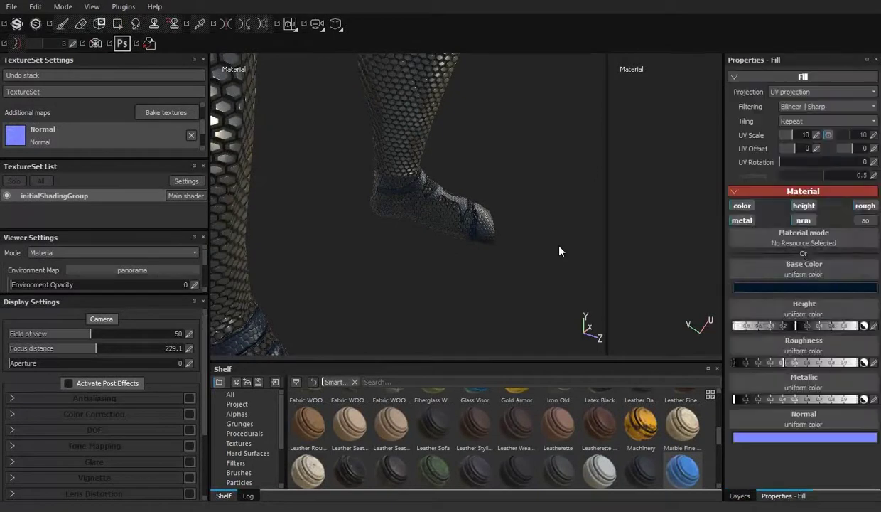
{"action": "scroll", "scroll_direction": "up", "scroll_amount": 3}
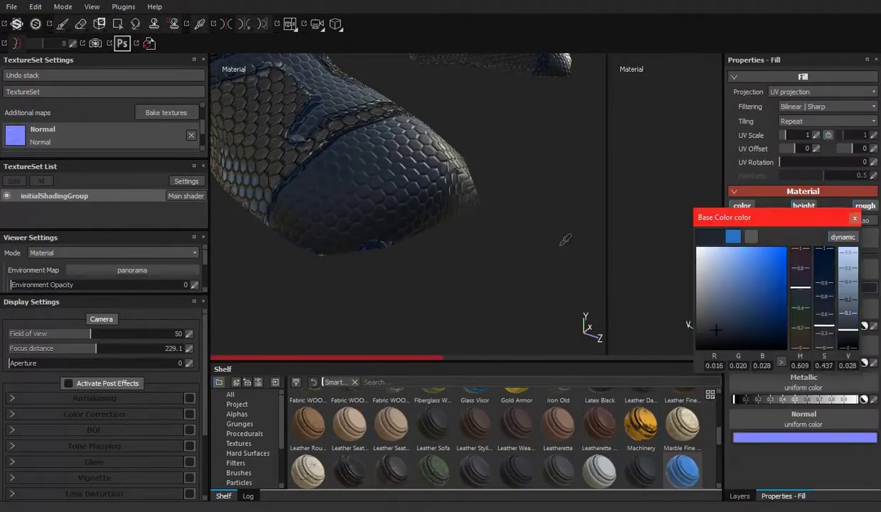
{"action": "scroll", "scroll_direction": "down", "scroll_amount": 3}
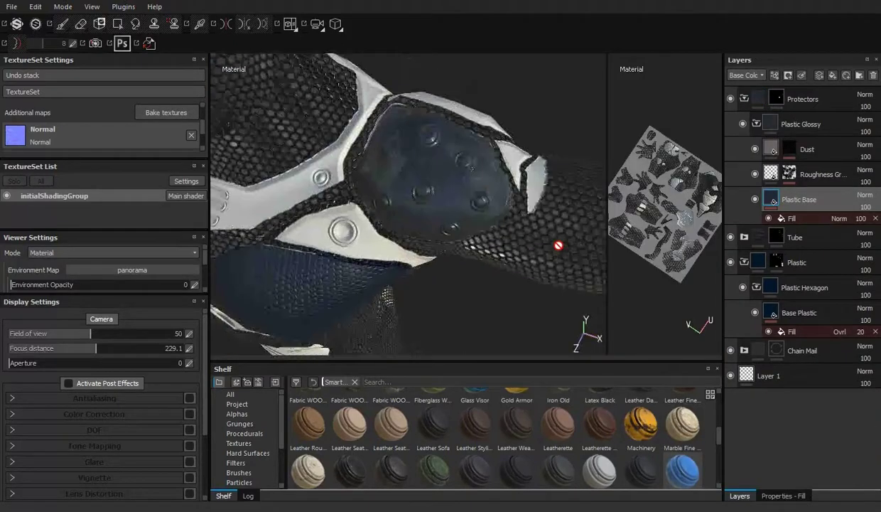
{"action": "left_click_drag", "start_coordinate": [381, 158], "coordinate": [366, 213]}
{"action": "left_click_drag", "start_coordinate": [336, 108], "coordinate": [342, 225]}
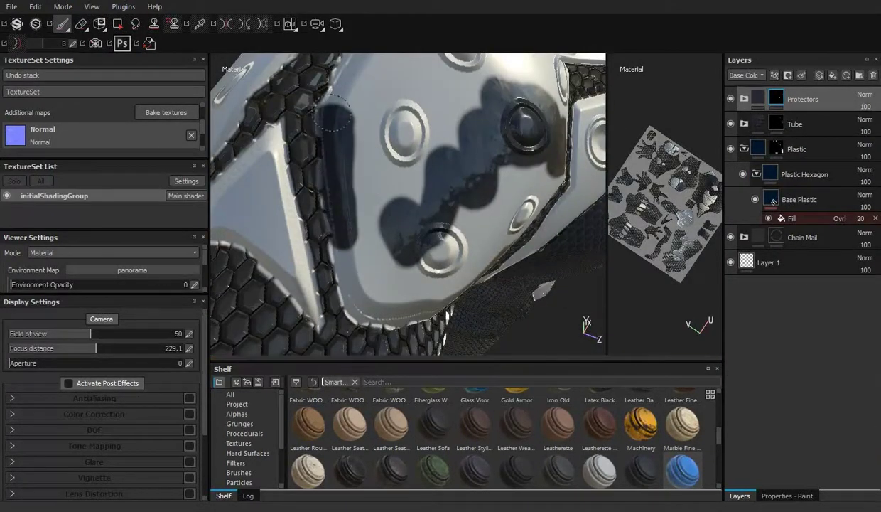
{"action": "left_click_drag", "start_coordinate": [368, 153], "coordinate": [335, 142]}
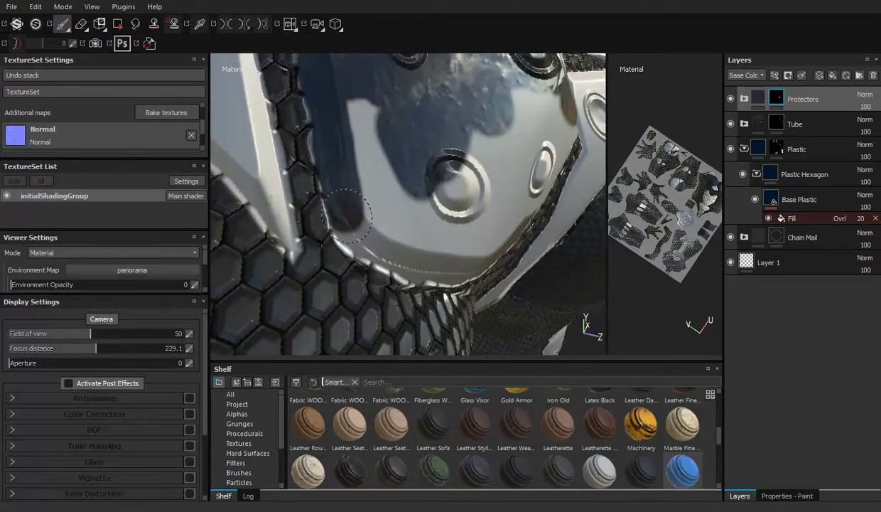
{"action": "left_click_drag", "start_coordinate": [384, 232], "coordinate": [398, 256]}
{"action": "left_click_drag", "start_coordinate": [498, 206], "coordinate": [518, 184]}
{"action": "left_click_drag", "start_coordinate": [517, 184], "coordinate": [327, 256]}
{"action": "left_click_drag", "start_coordinate": [384, 213], "coordinate": [384, 232]}
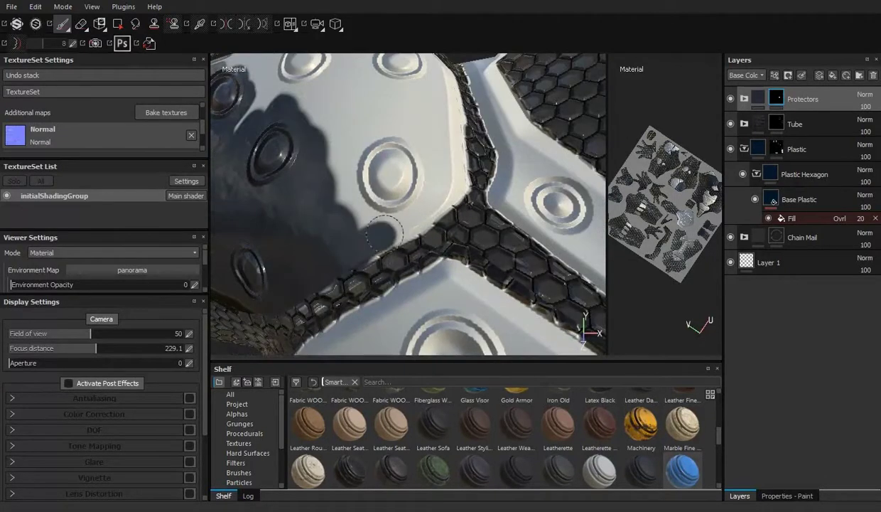
{"action": "left_click_drag", "start_coordinate": [311, 229], "coordinate": [455, 149]}
{"action": "left_click_drag", "start_coordinate": [455, 150], "coordinate": [428, 224]}
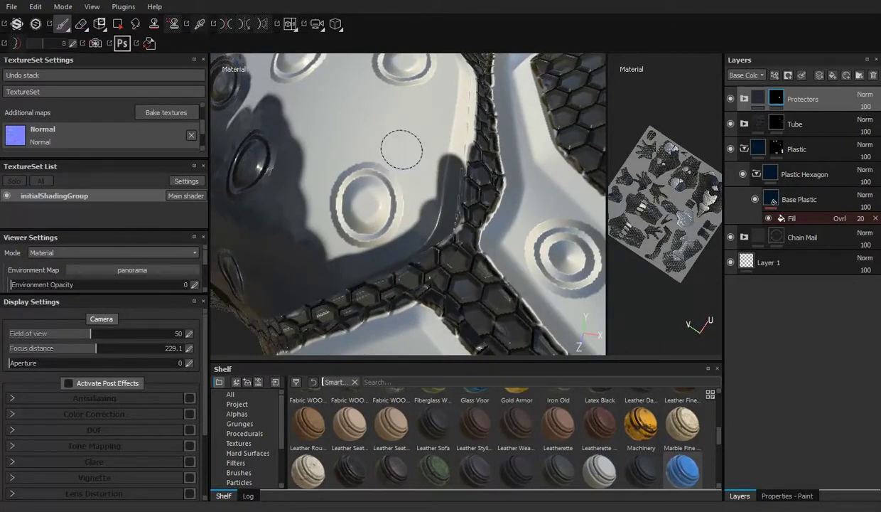
{"action": "left_click_drag", "start_coordinate": [313, 200], "coordinate": [421, 199]}
- Orbit around the painted plate and the back of the torso to inspect it
{"action": "left_click_drag", "start_coordinate": [425, 162], "coordinate": [541, 207]}
{"action": "left_click_drag", "start_coordinate": [374, 151], "coordinate": [335, 212]}
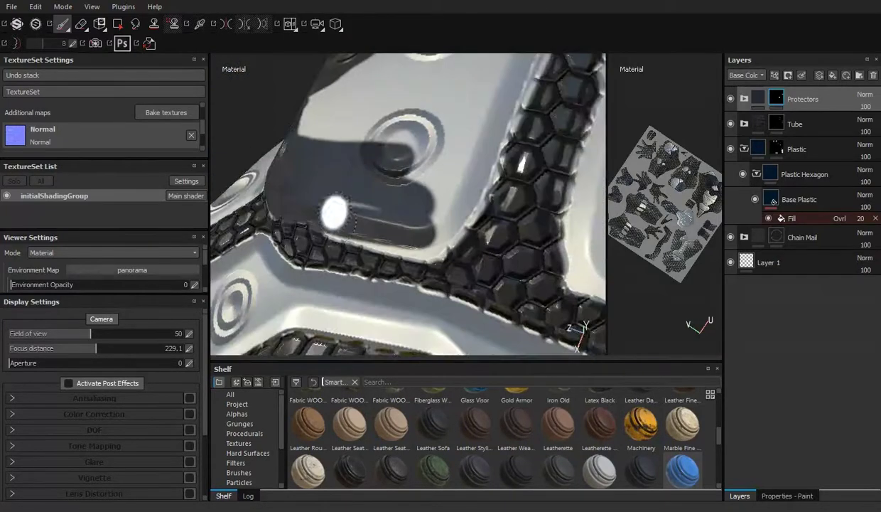
{"action": "left_click_drag", "start_coordinate": [432, 241], "coordinate": [357, 118]}
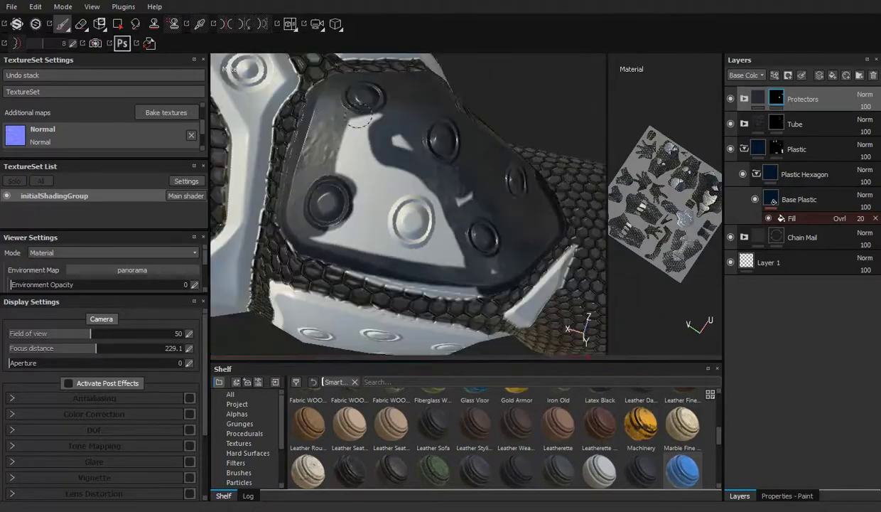
{"action": "left_click_drag", "start_coordinate": [478, 202], "coordinate": [481, 260]}
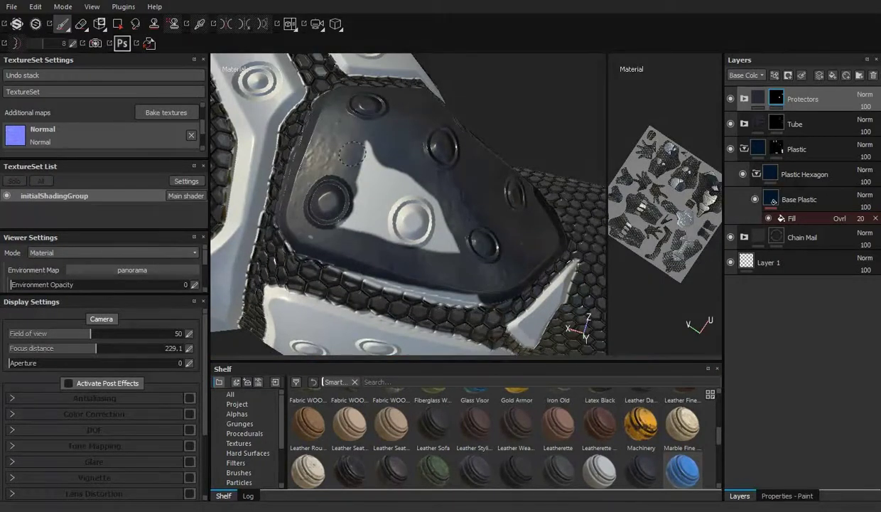
{"action": "left_click_drag", "start_coordinate": [351, 153], "coordinate": [400, 184]}
{"action": "left_click_drag", "start_coordinate": [392, 213], "coordinate": [362, 267]}
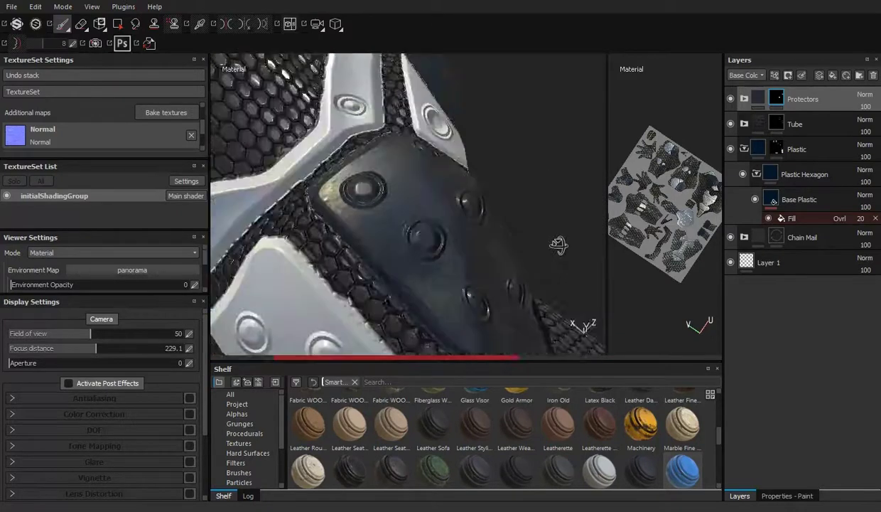
{"action": "left_click_drag", "start_coordinate": [450, 318], "coordinate": [383, 142]}
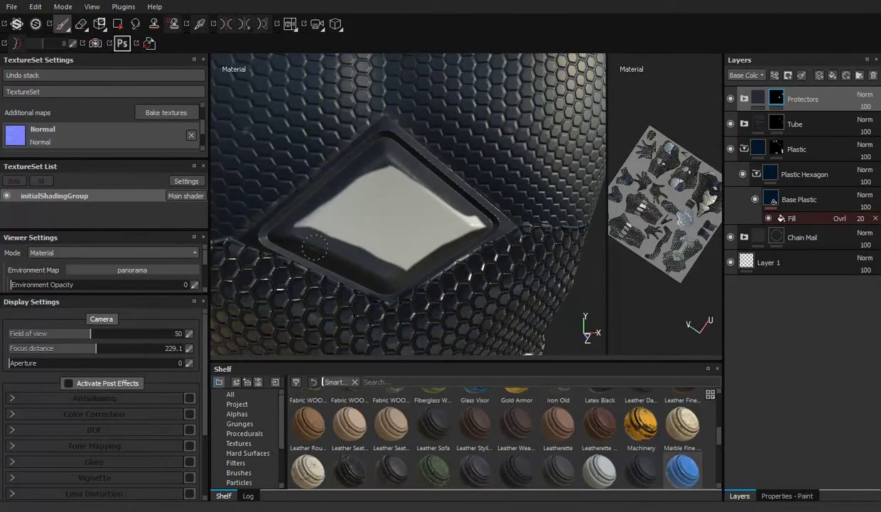
{"action": "left_click_drag", "start_coordinate": [409, 249], "coordinate": [287, 164]}
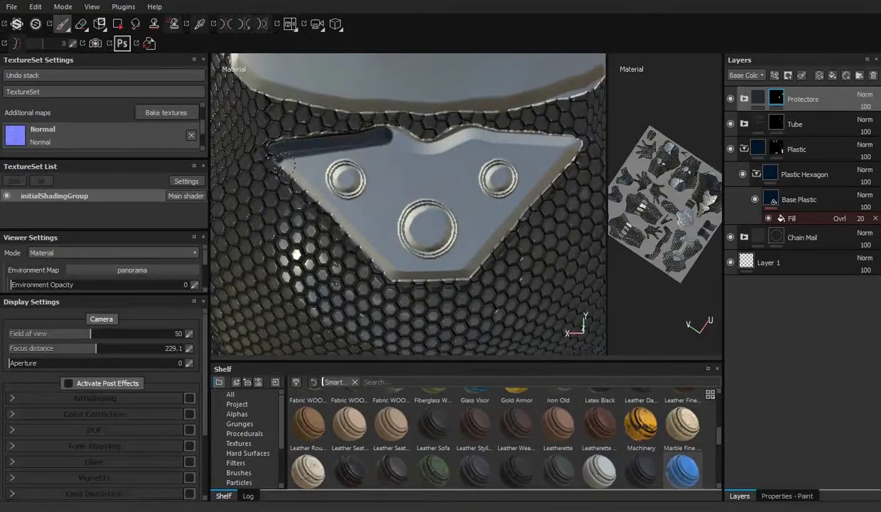
{"action": "left_click_drag", "start_coordinate": [439, 262], "coordinate": [333, 168]}
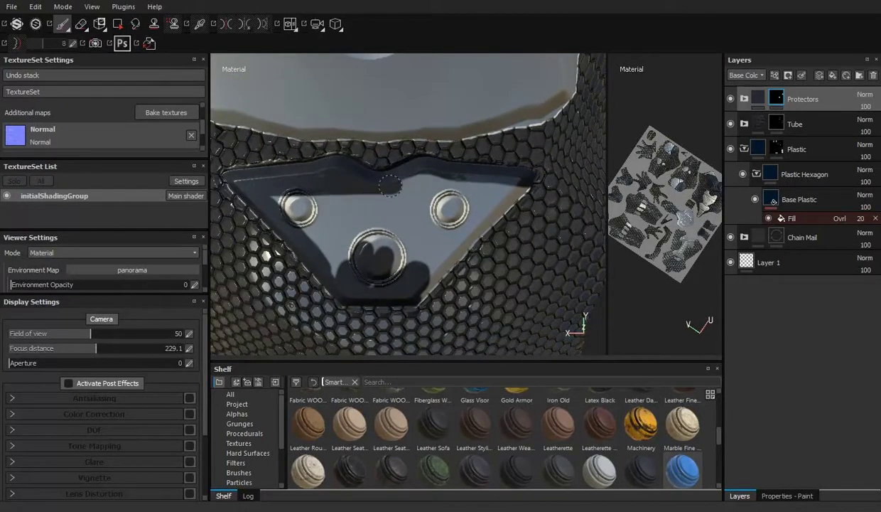
{"action": "left_click_drag", "start_coordinate": [342, 253], "coordinate": [458, 202]}
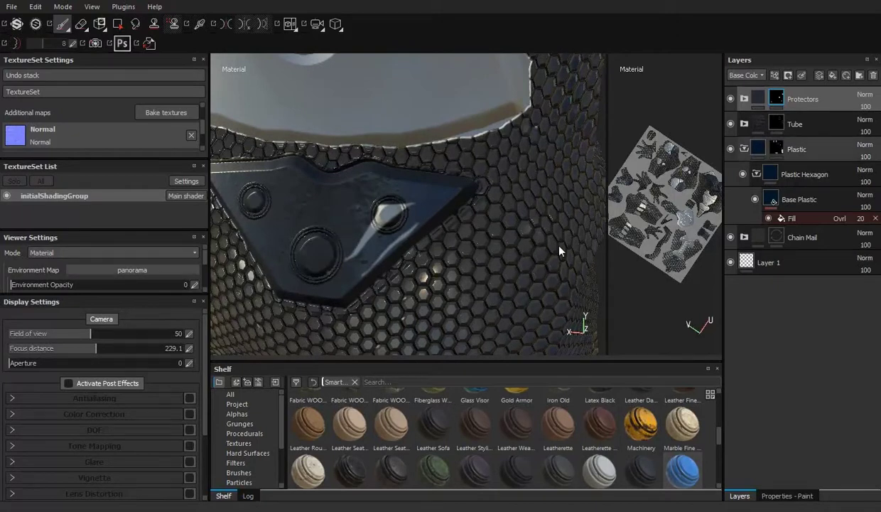
- Collapse the Plastic group and move the Protectors layer below Plastic
{"action": "left_click", "coordinate": [744, 149]}
{"action": "left_click_drag", "start_coordinate": [804, 99], "coordinate": [803, 162]}
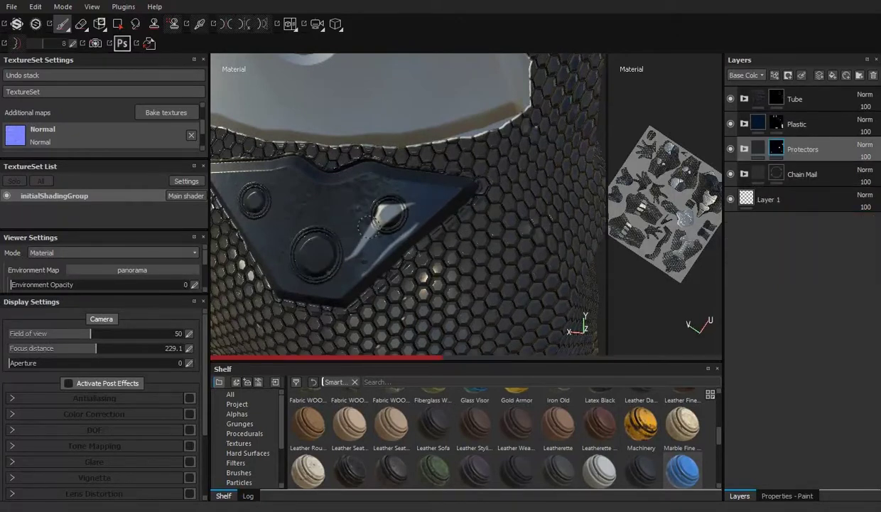
{"action": "left_click_drag", "start_coordinate": [367, 208], "coordinate": [541, 237]}
{"action": "left_click", "coordinate": [541, 237]}
{"action": "key", "text": "f"}
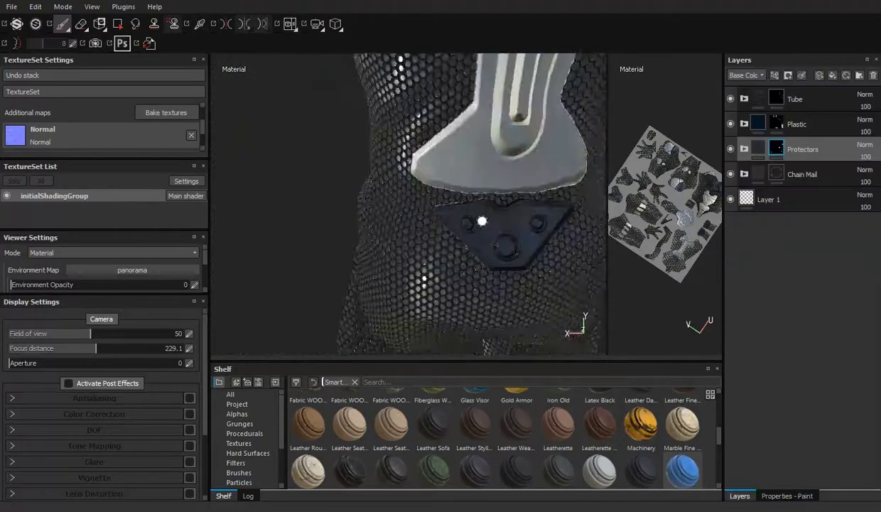
{"action": "left_click_drag", "start_coordinate": [557, 234], "coordinate": [538, 169]}
{"action": "scroll", "scroll_direction": "up", "scroll_amount": 3}
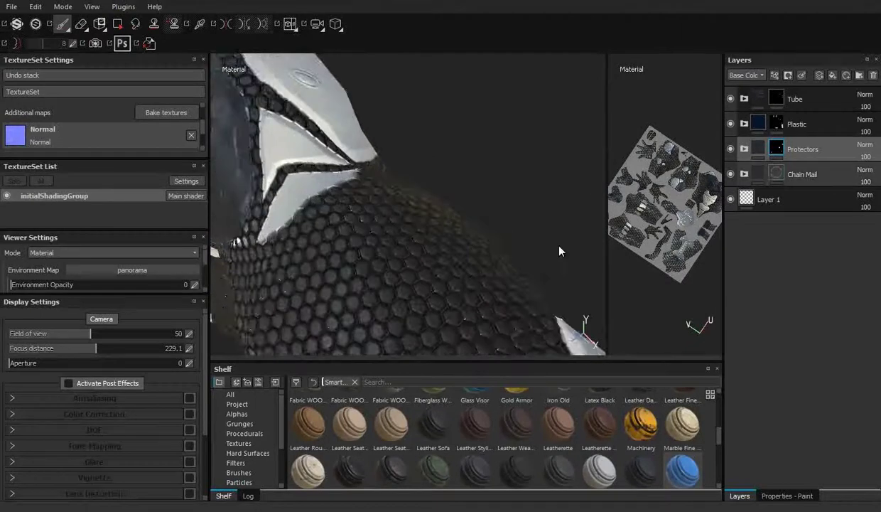
{"action": "left_click_drag", "start_coordinate": [387, 166], "coordinate": [378, 196]}
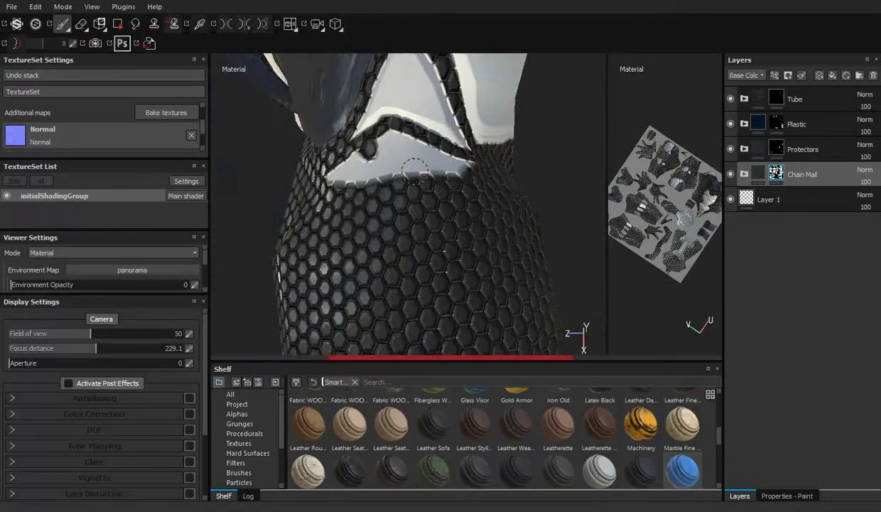
{"action": "left_click_drag", "start_coordinate": [415, 169], "coordinate": [341, 146]}
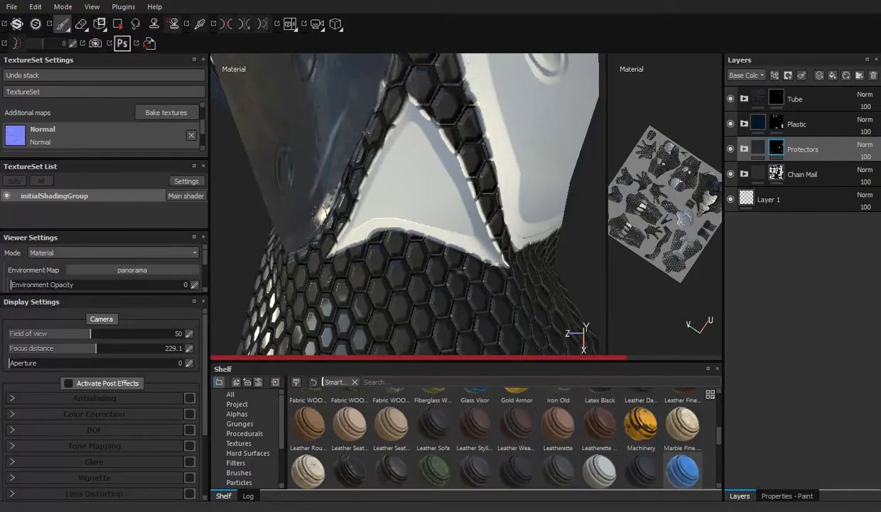
- Move Protectors below Chain Mail, then inspect the studded sleeve plates
{"action": "left_click_drag", "start_coordinate": [803, 150], "coordinate": [803, 186]}
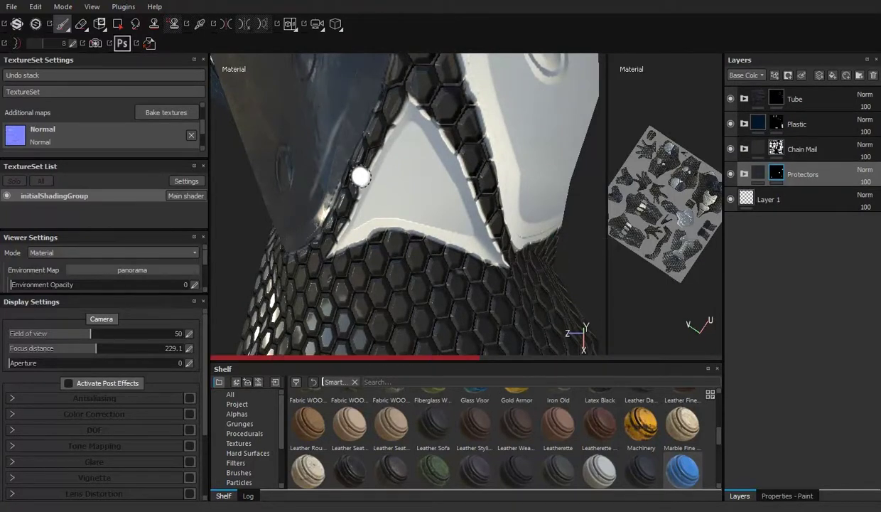
{"action": "left_click_drag", "start_coordinate": [361, 176], "coordinate": [420, 256]}
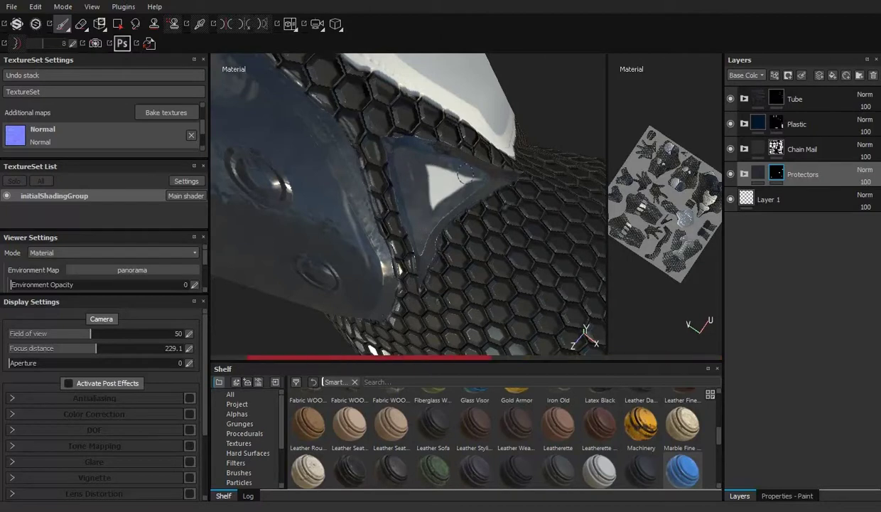
{"action": "left_click_drag", "start_coordinate": [417, 176], "coordinate": [353, 150]}
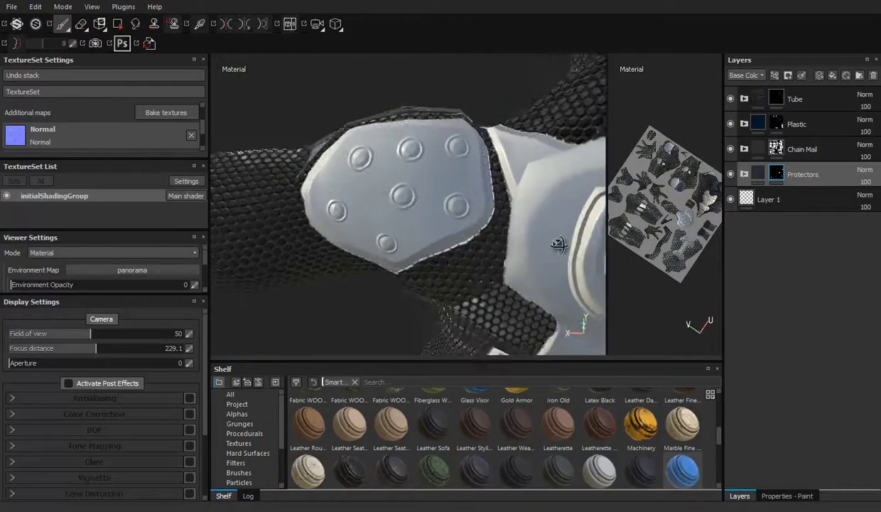
{"action": "left_click_drag", "start_coordinate": [383, 151], "coordinate": [370, 214]}
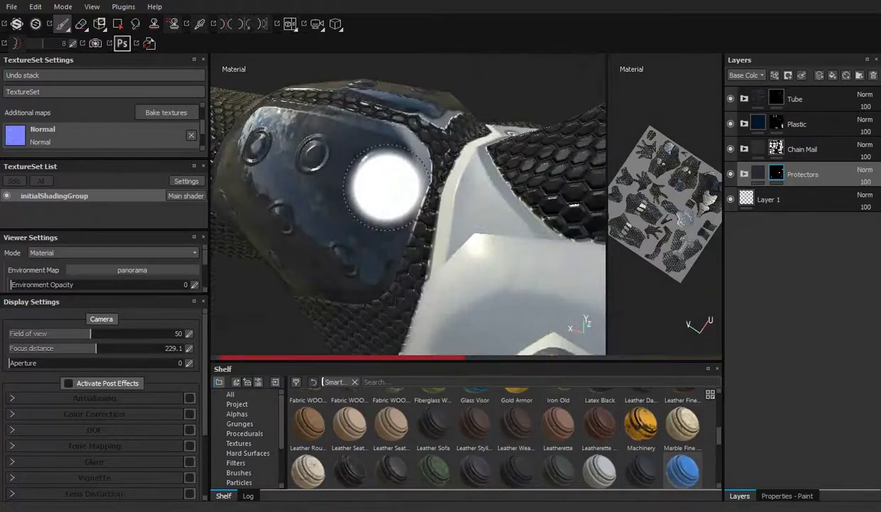
{"action": "left_click_drag", "start_coordinate": [343, 180], "coordinate": [414, 182]}
{"action": "left_click_drag", "start_coordinate": [409, 140], "coordinate": [322, 147]}
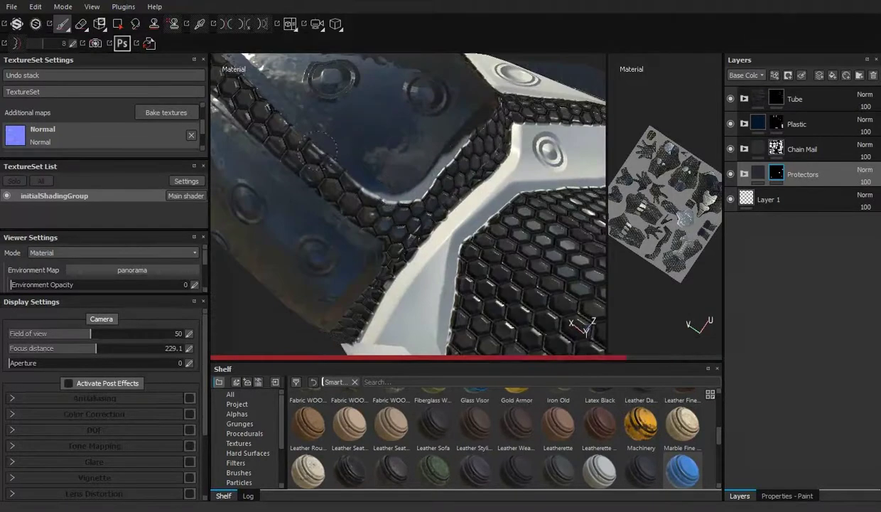
{"action": "left_click_drag", "start_coordinate": [416, 191], "coordinate": [362, 257]}
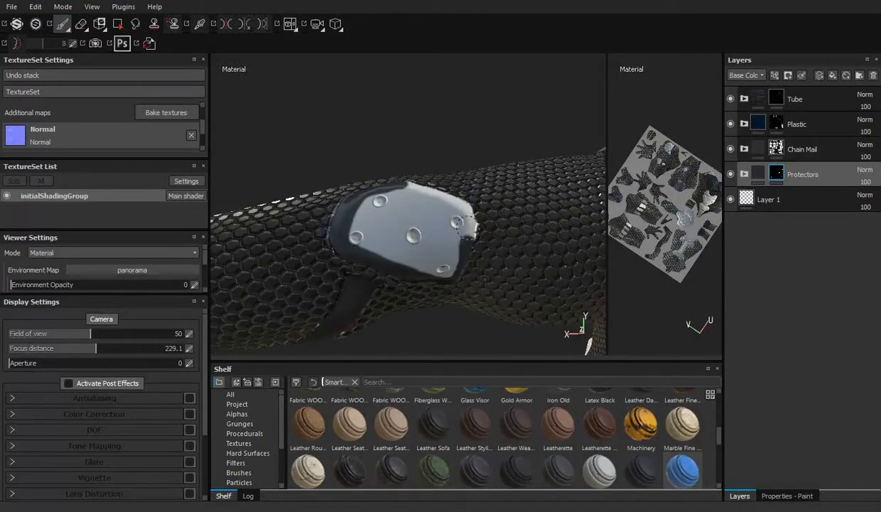
{"action": "left_click_drag", "start_coordinate": [362, 205], "coordinate": [433, 267]}
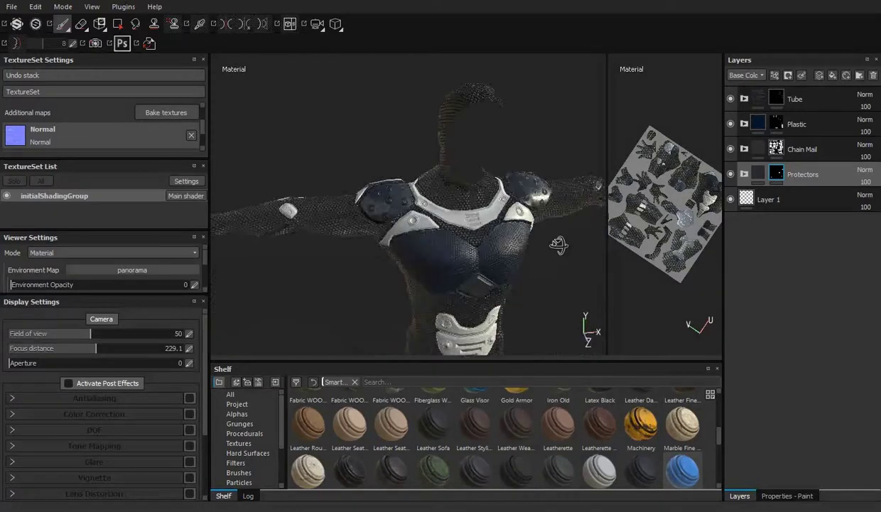
{"action": "left_click_drag", "start_coordinate": [345, 176], "coordinate": [369, 220]}
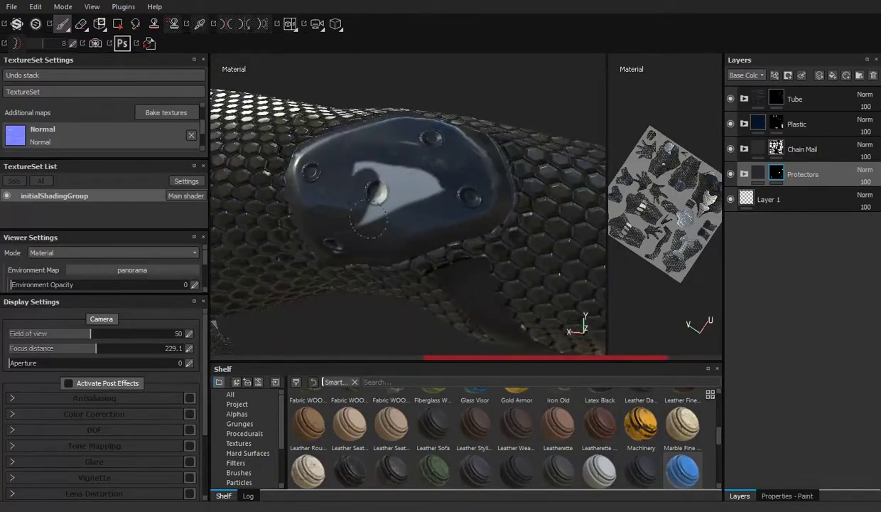
{"action": "left_click_drag", "start_coordinate": [410, 151], "coordinate": [559, 245]}
{"action": "key", "text": "f"}
{"action": "left_click_drag", "start_coordinate": [796, 123], "coordinate": [796, 161]}
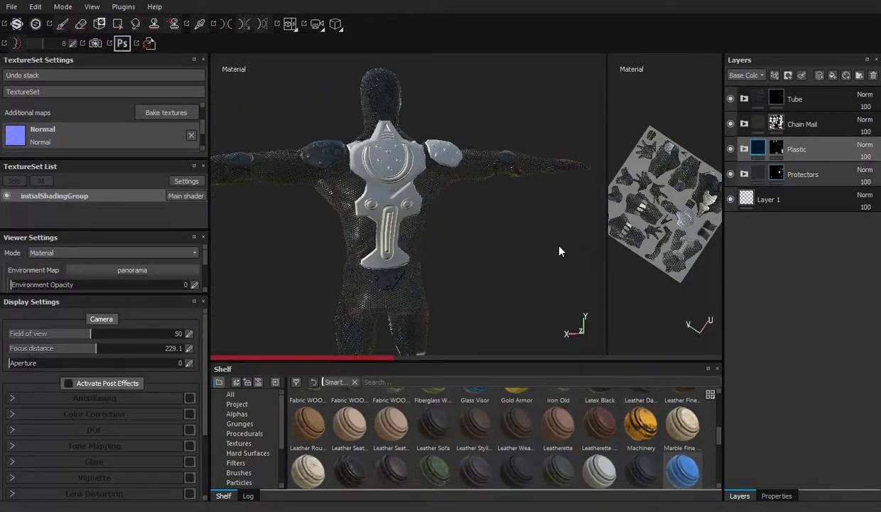
{"action": "left_click_drag", "start_coordinate": [559, 250], "coordinate": [453, 258]}
{"action": "left_click_drag", "start_coordinate": [453, 258], "coordinate": [401, 202]}
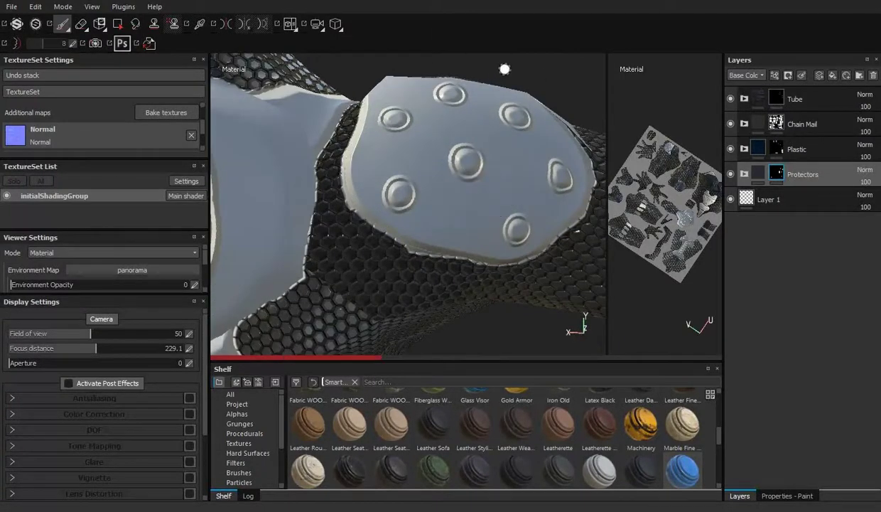
{"action": "left_click_drag", "start_coordinate": [464, 177], "coordinate": [299, 178]}
{"action": "left_click_drag", "start_coordinate": [370, 184], "coordinate": [440, 158]}
{"action": "left_click_drag", "start_coordinate": [388, 187], "coordinate": [412, 235]}
{"action": "left_click_drag", "start_coordinate": [558, 241], "coordinate": [558, 245]}
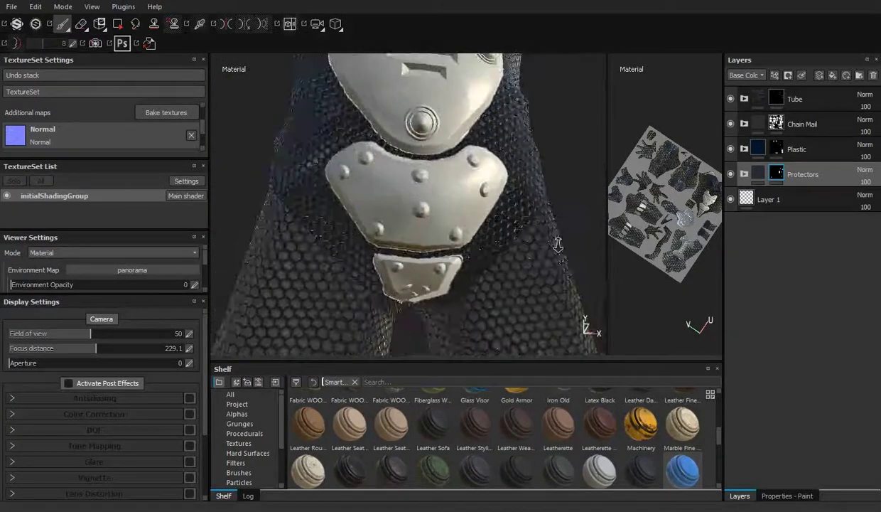
{"action": "left_click_drag", "start_coordinate": [558, 244], "coordinate": [558, 250]}
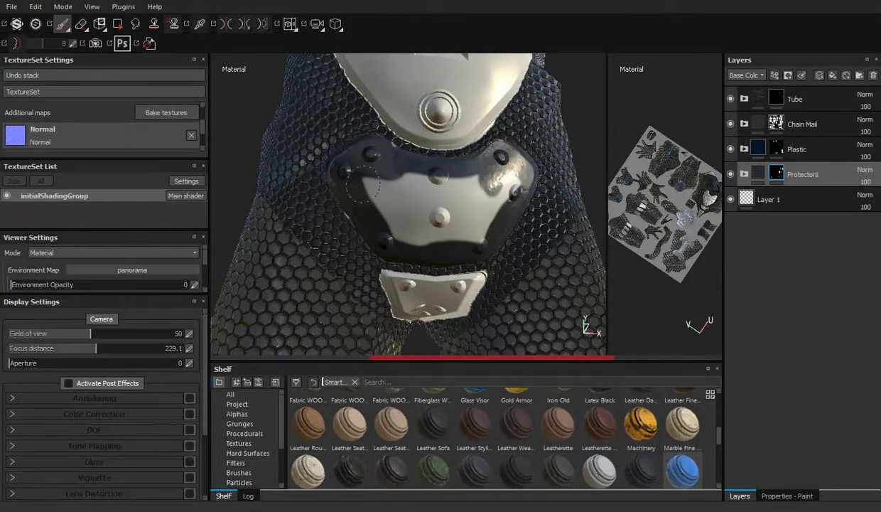
{"action": "left_click_drag", "start_coordinate": [501, 206], "coordinate": [455, 228]}
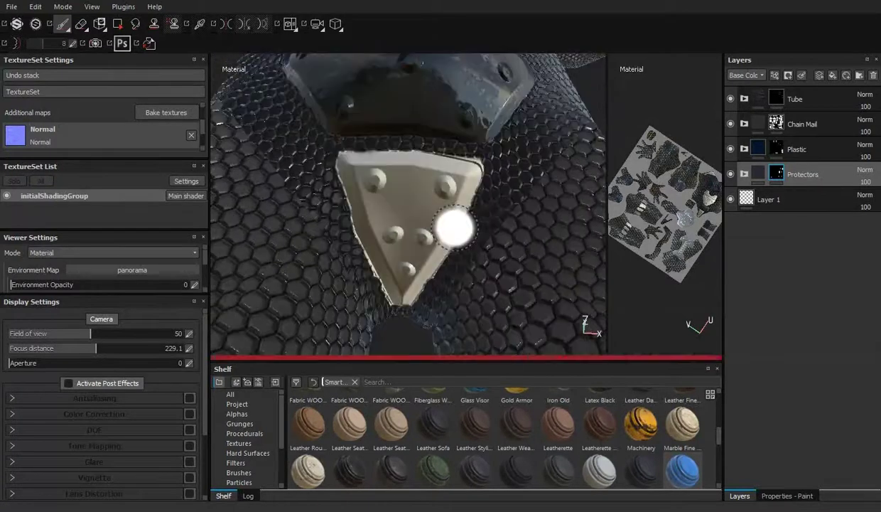
{"action": "left_click_drag", "start_coordinate": [419, 316], "coordinate": [402, 298]}
{"action": "left_click_drag", "start_coordinate": [386, 221], "coordinate": [375, 226]}
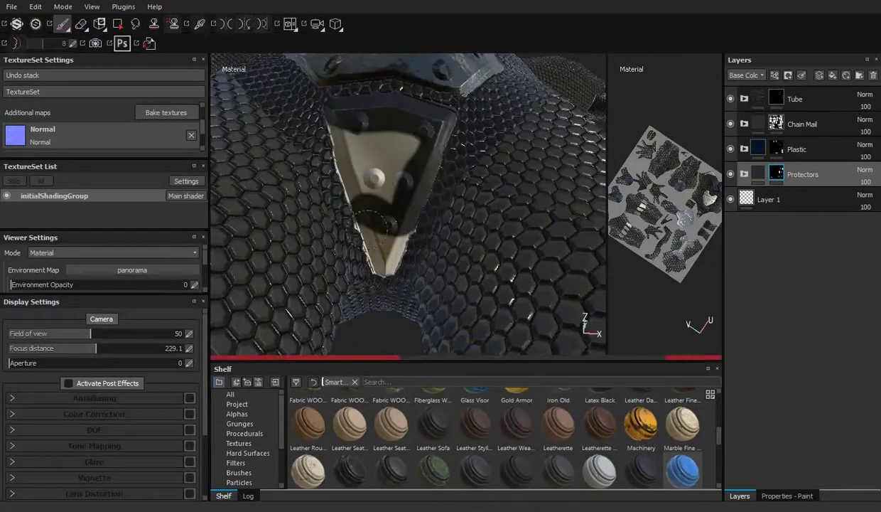
{"action": "left_click_drag", "start_coordinate": [558, 245], "coordinate": [526, 228]}
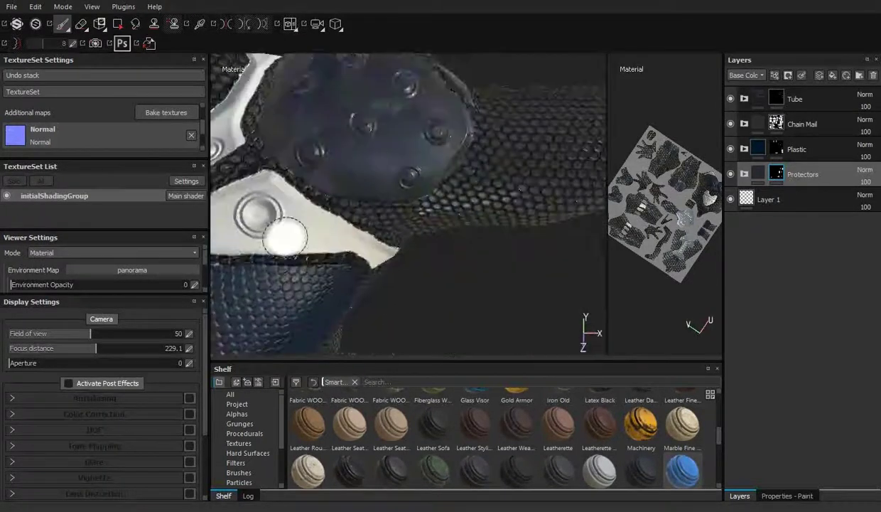
{"action": "left_click_drag", "start_coordinate": [551, 281], "coordinate": [486, 207]}
{"action": "left_click_drag", "start_coordinate": [560, 250], "coordinate": [390, 213]}
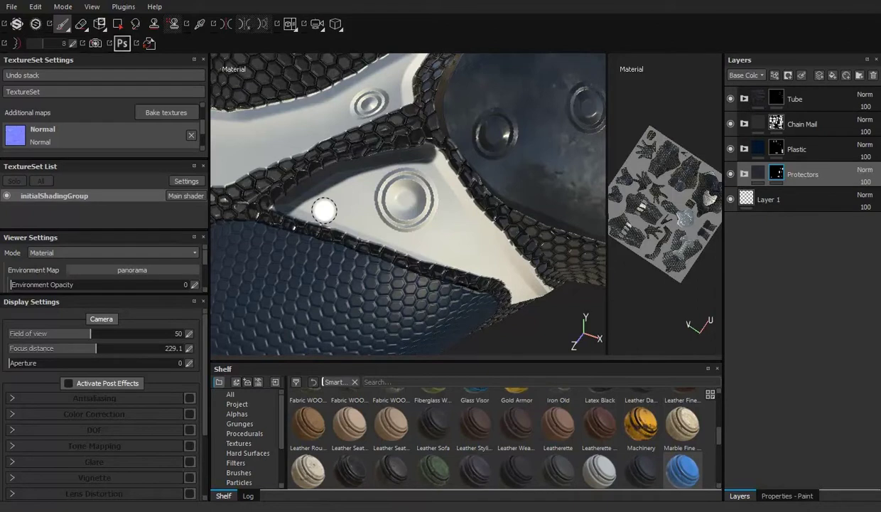
- Orbit around the white chest plate, chain mail and shoulder armour from several angles
{"action": "left_click_drag", "start_coordinate": [430, 160], "coordinate": [456, 263]}
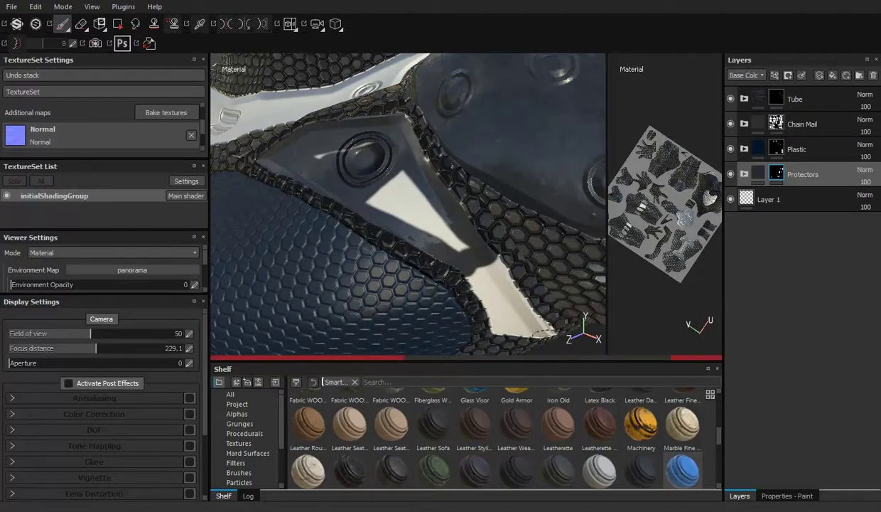
{"action": "left_click_drag", "start_coordinate": [463, 269], "coordinate": [558, 245]}
{"action": "left_click_drag", "start_coordinate": [558, 245], "coordinate": [420, 165]}
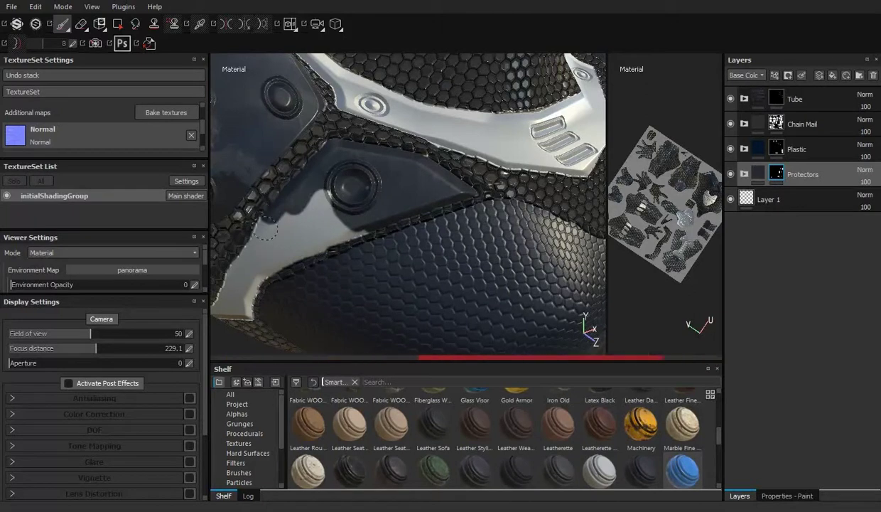
{"action": "left_click_drag", "start_coordinate": [325, 212], "coordinate": [407, 167]}
{"action": "left_click_drag", "start_coordinate": [471, 130], "coordinate": [559, 250]}
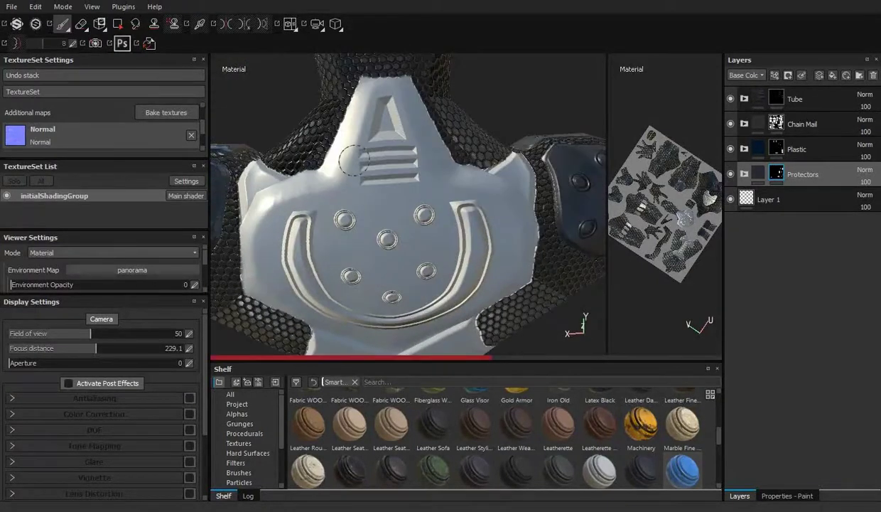
{"action": "left_click_drag", "start_coordinate": [429, 127], "coordinate": [333, 218]}
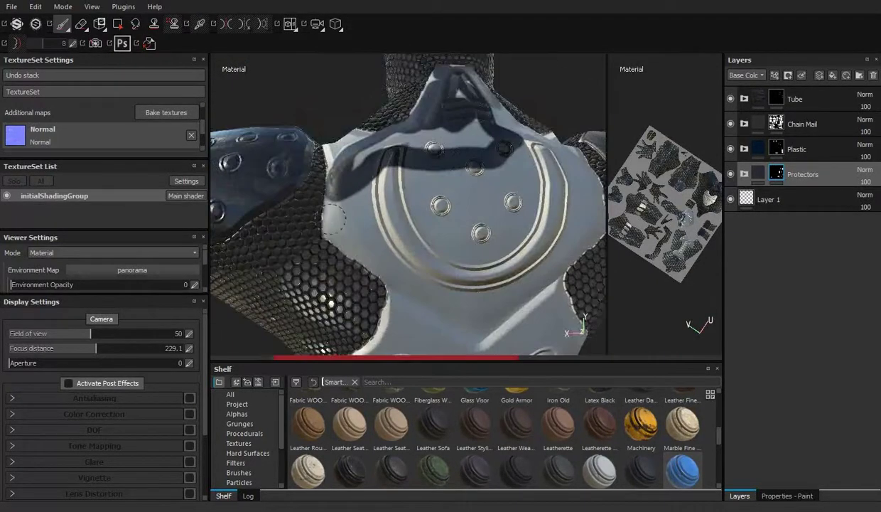
{"action": "left_click_drag", "start_coordinate": [418, 169], "coordinate": [341, 172]}
{"action": "left_click_drag", "start_coordinate": [399, 233], "coordinate": [306, 235]}
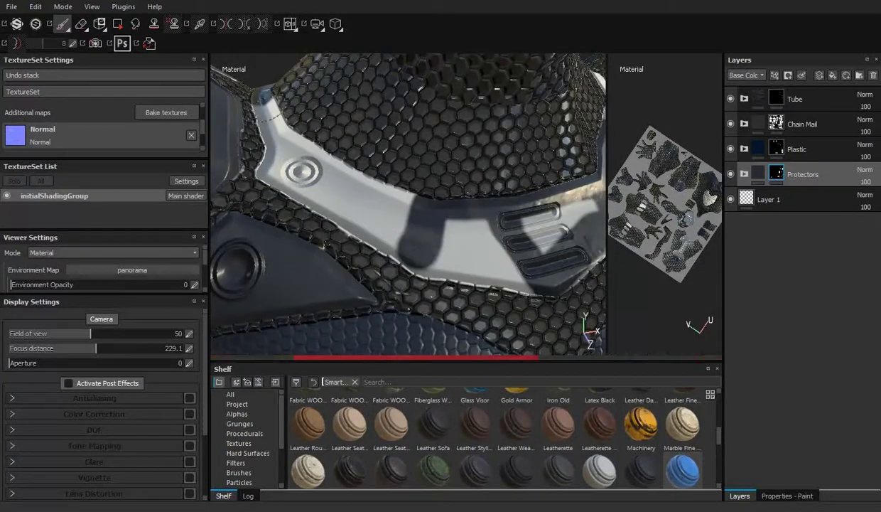
{"action": "left_click_drag", "start_coordinate": [370, 164], "coordinate": [365, 131]}
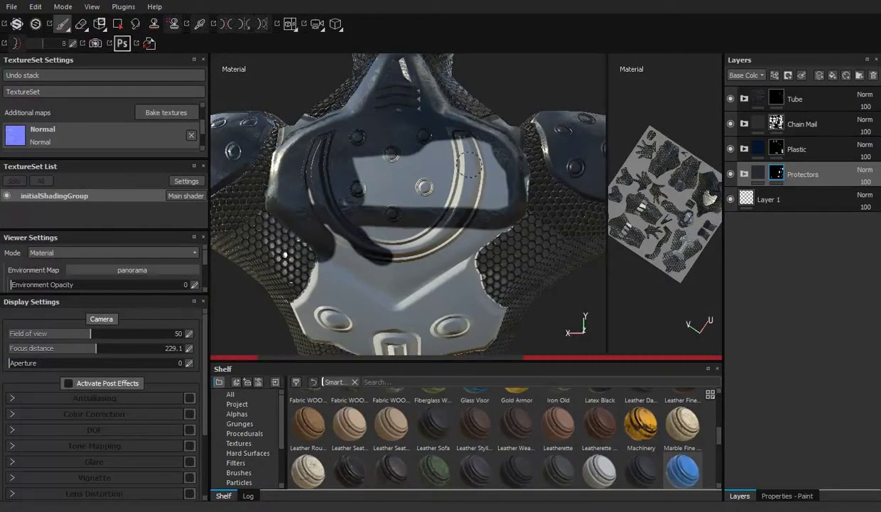
{"action": "left_click_drag", "start_coordinate": [396, 158], "coordinate": [341, 148]}
- Zoom in and orbit around the chest plate's round socket and edges
{"action": "left_click_drag", "start_coordinate": [341, 148], "coordinate": [559, 251]}
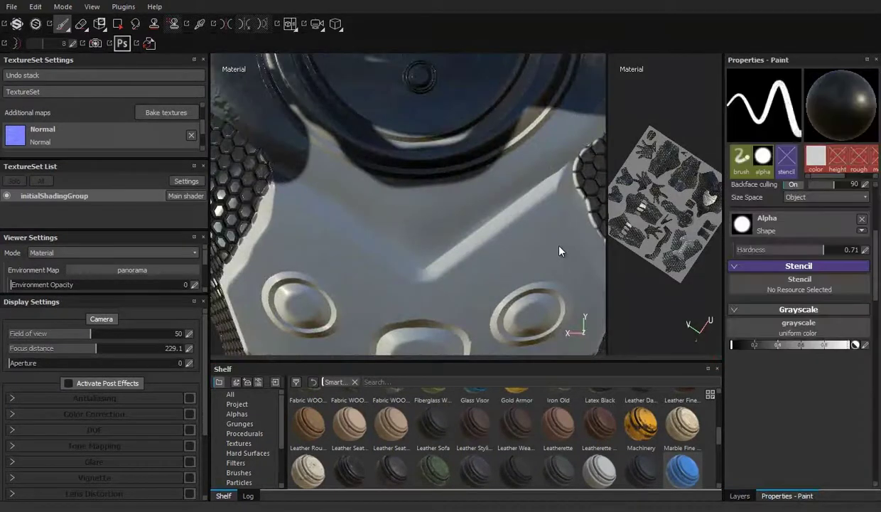
{"action": "scroll", "scroll_direction": "up", "scroll_amount": 3}
{"action": "scroll", "scroll_direction": "up", "scroll_amount": 3}
{"action": "left_click_drag", "start_coordinate": [358, 190], "coordinate": [318, 165]}
{"action": "left_click_drag", "start_coordinate": [494, 138], "coordinate": [286, 156]}
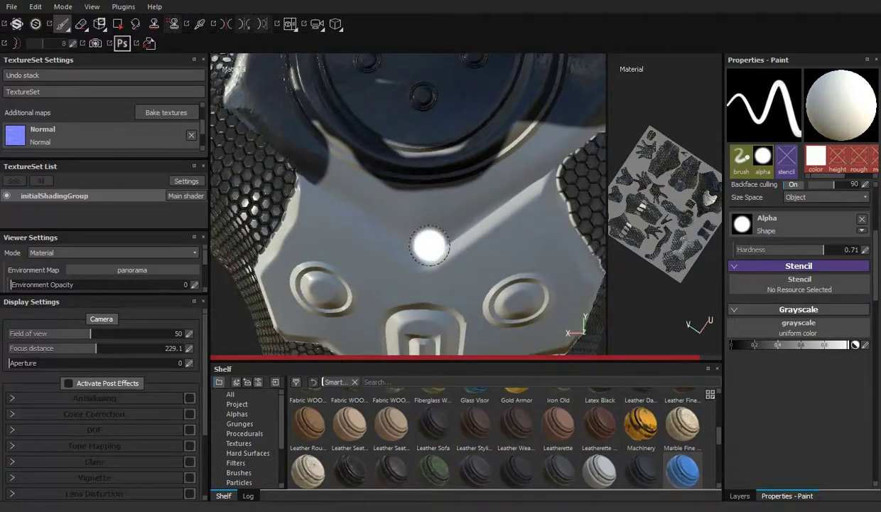
{"action": "left_click_drag", "start_coordinate": [366, 105], "coordinate": [353, 169]}
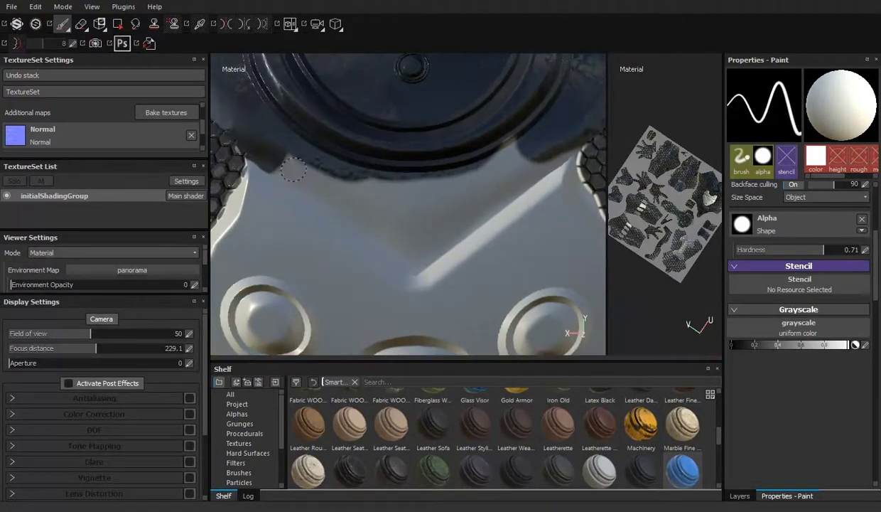
{"action": "left_click_drag", "start_coordinate": [557, 244], "coordinate": [533, 153]}
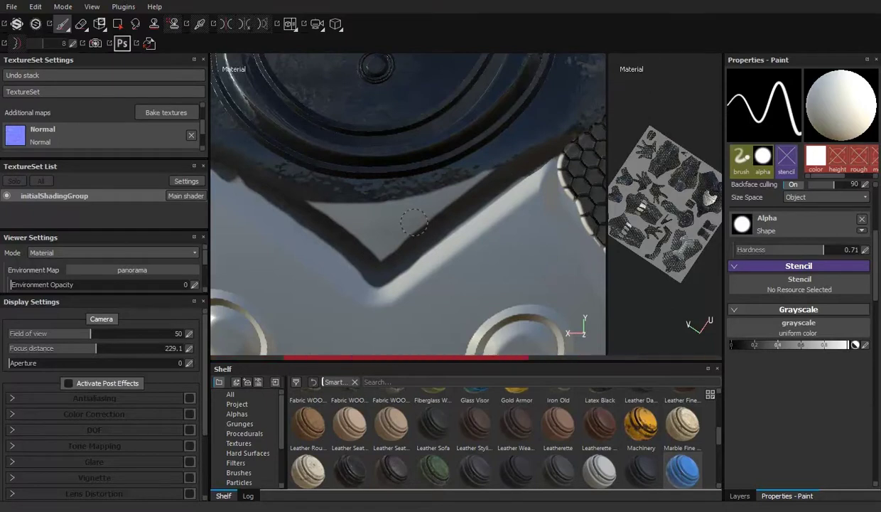
{"action": "left_click_drag", "start_coordinate": [414, 222], "coordinate": [558, 245]}
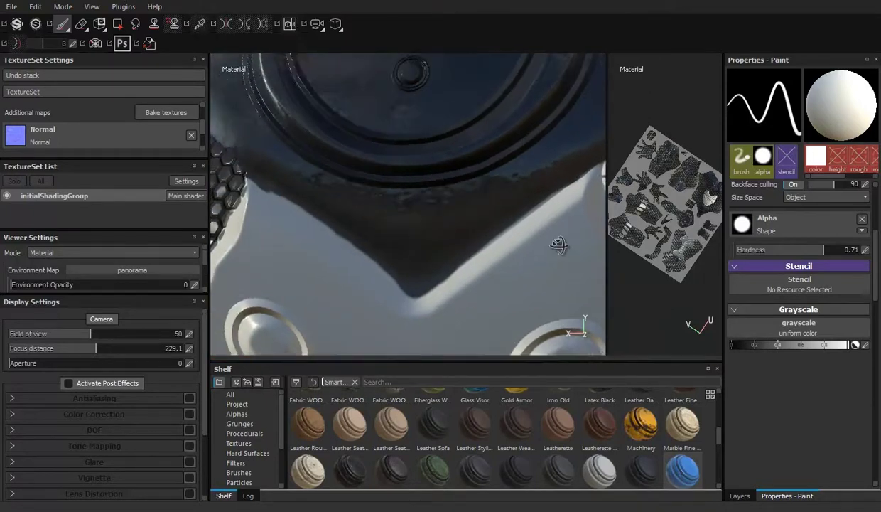
- Frame the figure, check the knee plates, then paint dark trim on the chest plate edges
{"action": "key", "text": "f"}
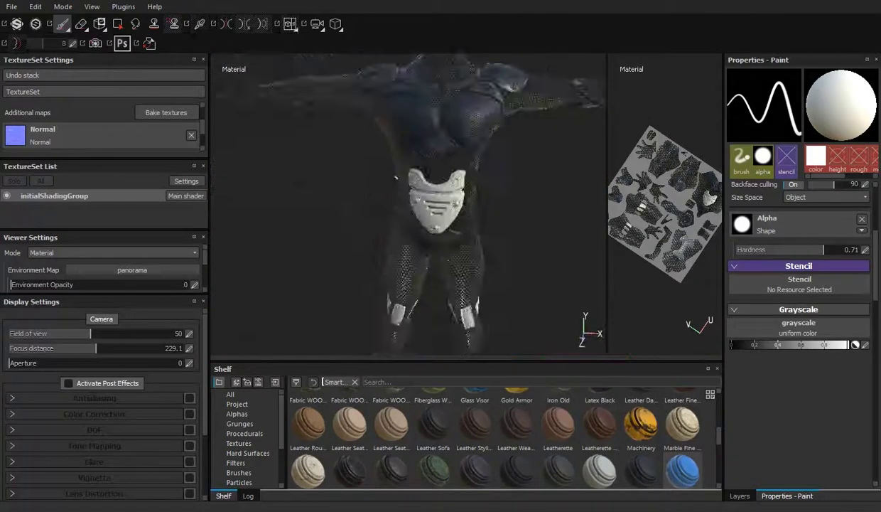
{"action": "scroll", "scroll_direction": "up", "scroll_amount": 3}
{"action": "left_click_drag", "start_coordinate": [376, 202], "coordinate": [315, 104]}
{"action": "left_click_drag", "start_coordinate": [330, 221], "coordinate": [398, 213]}
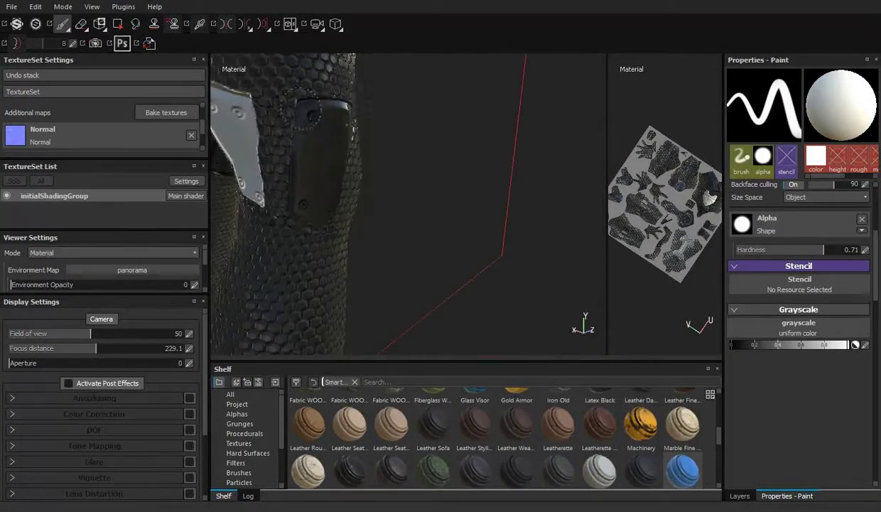
{"action": "left_click_drag", "start_coordinate": [346, 139], "coordinate": [429, 177]}
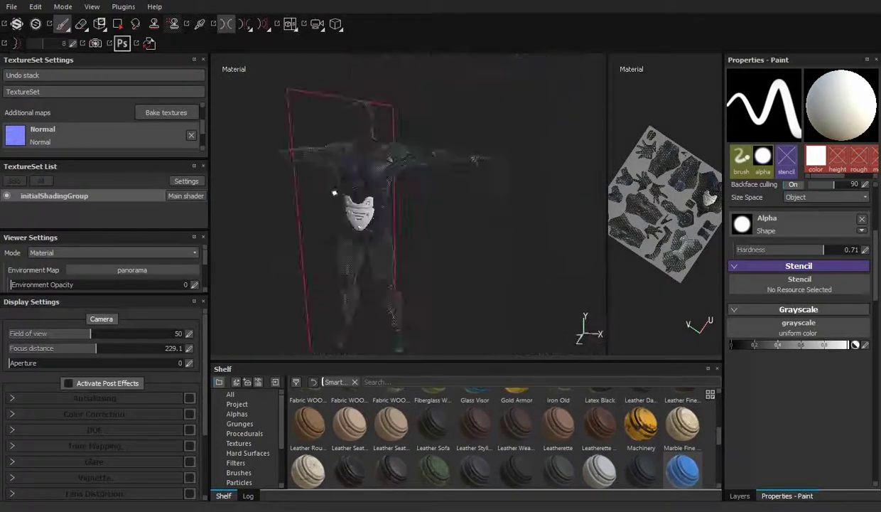
{"action": "left_click_drag", "start_coordinate": [462, 113], "coordinate": [430, 295]}
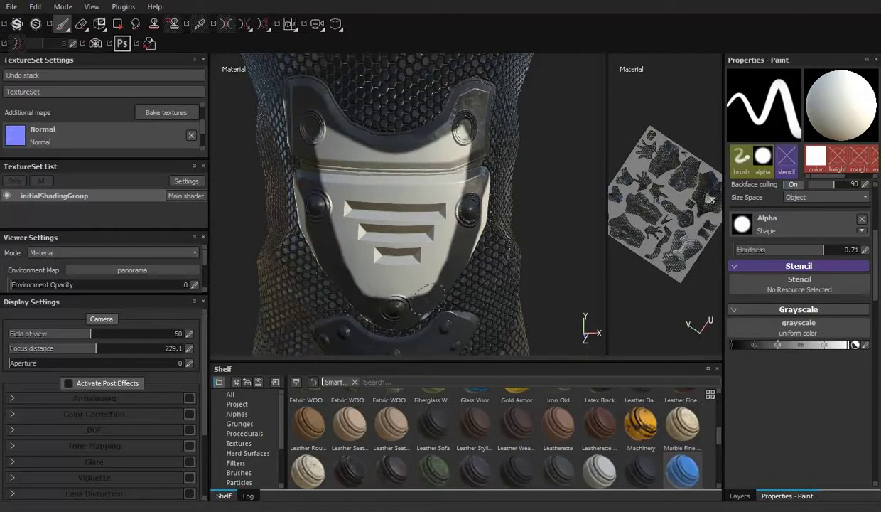
{"action": "left_click_drag", "start_coordinate": [417, 243], "coordinate": [560, 250]}
- Name a new layer 'Metal' and add the Aluminium Brushed smart material to it
{"action": "type", "text": "Metal"}
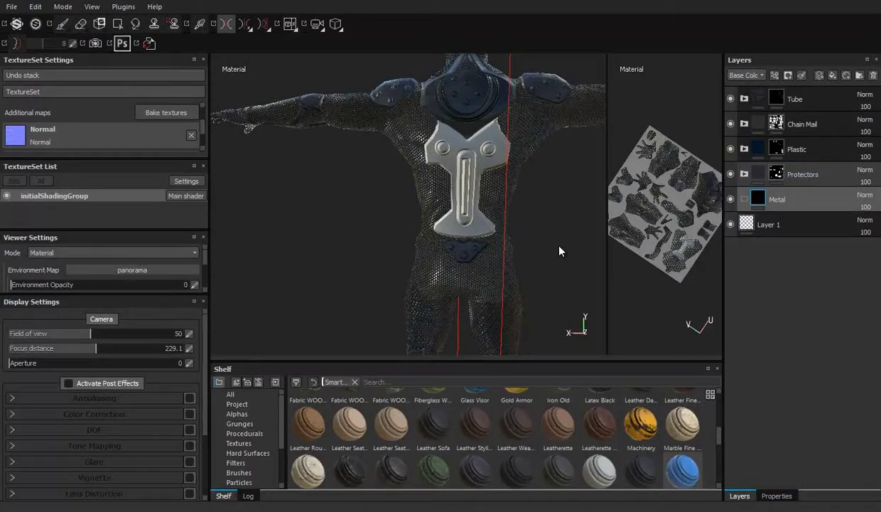
{"action": "scroll", "scroll_direction": "up", "scroll_amount": 3}
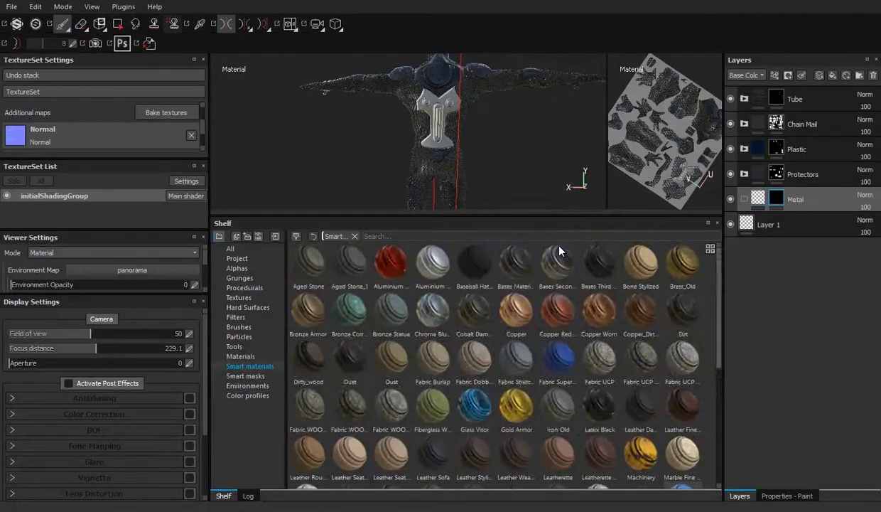
{"action": "left_click_drag", "start_coordinate": [432, 263], "coordinate": [560, 250]}
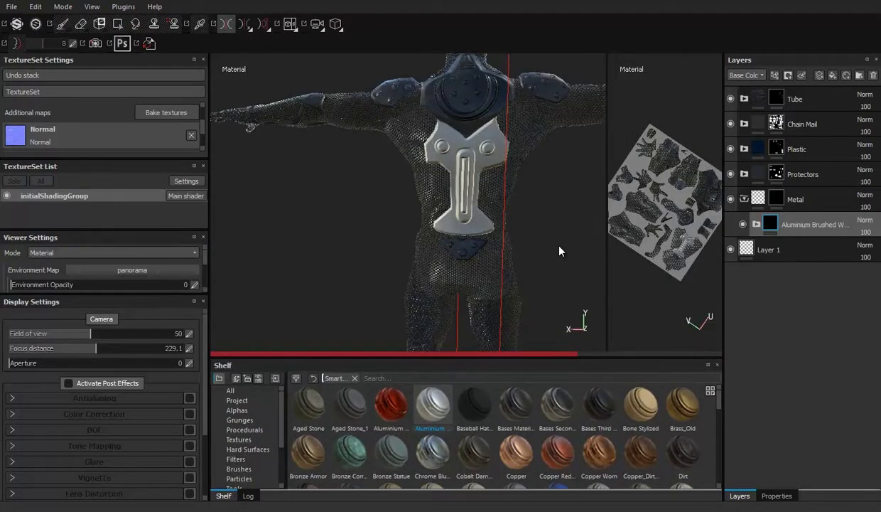
{"action": "scroll", "scroll_direction": "up", "scroll_amount": 3}
{"action": "scroll", "scroll_direction": "up", "scroll_amount": 3}
{"action": "left_click_drag", "start_coordinate": [392, 276], "coordinate": [559, 245]}
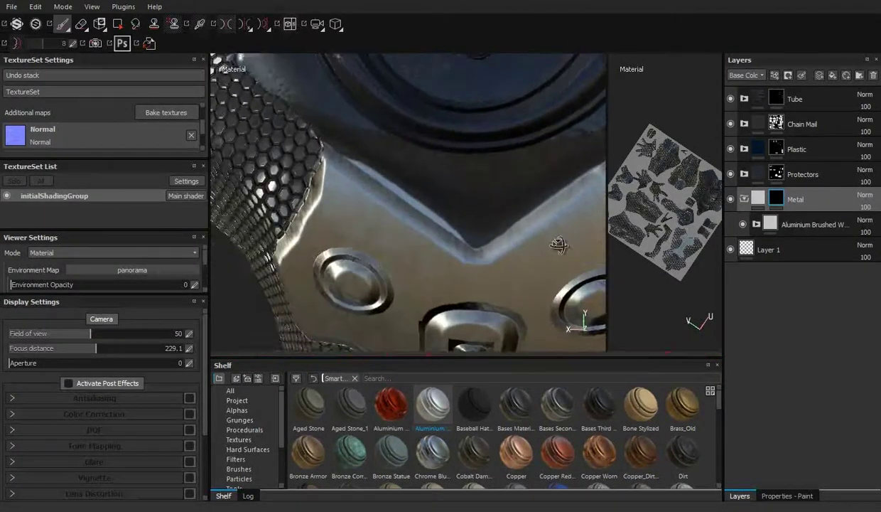
- Select the Protectors layer and zoom in on the chest hex-mesh area
{"action": "left_click", "coordinate": [803, 174]}
{"action": "left_click_drag", "start_coordinate": [498, 214], "coordinate": [425, 162]}
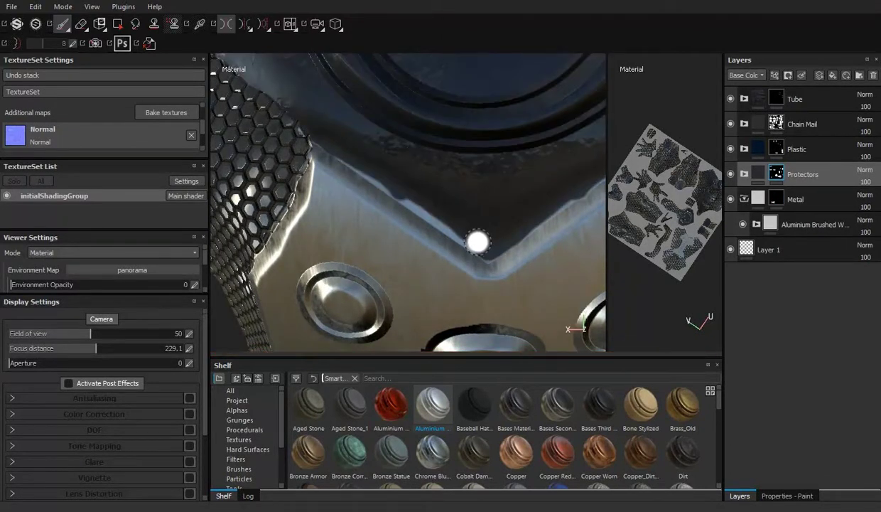
{"action": "left_click_drag", "start_coordinate": [395, 186], "coordinate": [557, 244]}
{"action": "left_click_drag", "start_coordinate": [556, 244], "coordinate": [344, 169]}
{"action": "left_click_drag", "start_coordinate": [344, 169], "coordinate": [369, 178]}
- Collapse the Metal group, select Chain Mail, and turn on mirror symmetry with L
{"action": "left_click", "coordinate": [744, 199]}
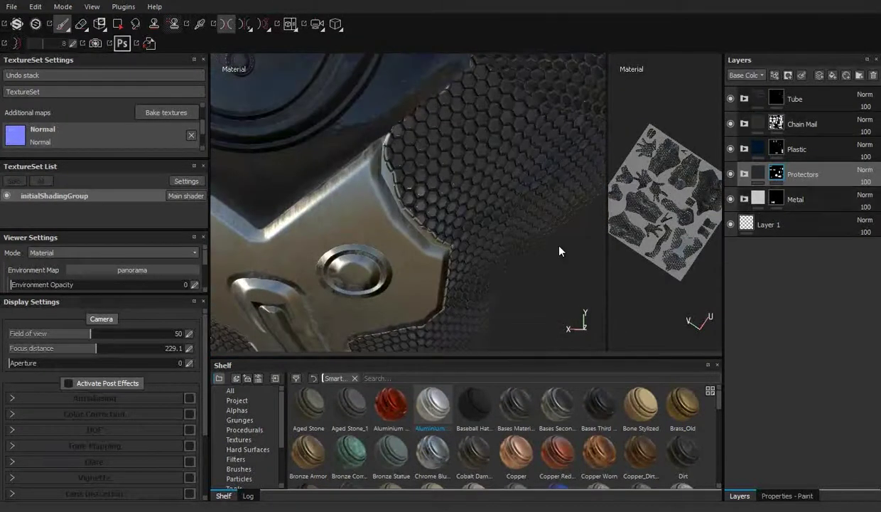
{"action": "left_click", "coordinate": [803, 124]}
{"action": "left_click_drag", "start_coordinate": [413, 128], "coordinate": [402, 142]}
{"action": "left_click_drag", "start_coordinate": [402, 143], "coordinate": [403, 207]}
{"action": "key", "text": "f"}
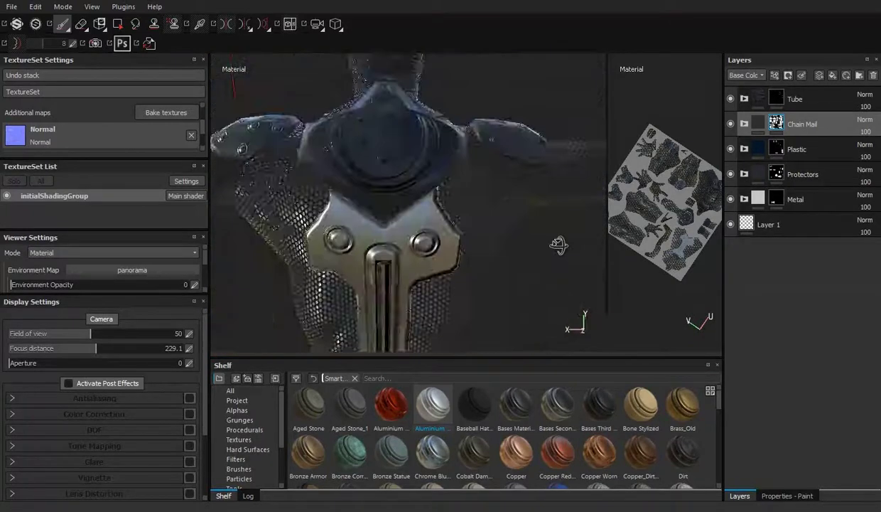
{"action": "key", "text": "l"}
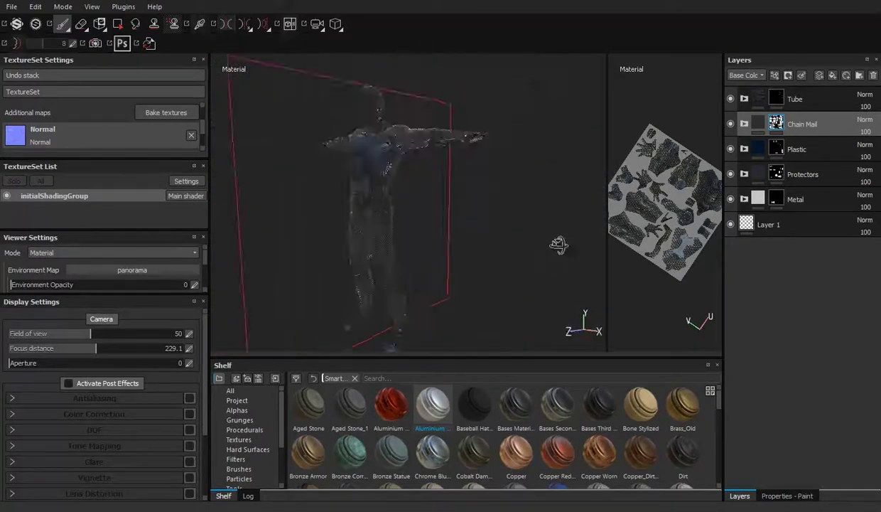